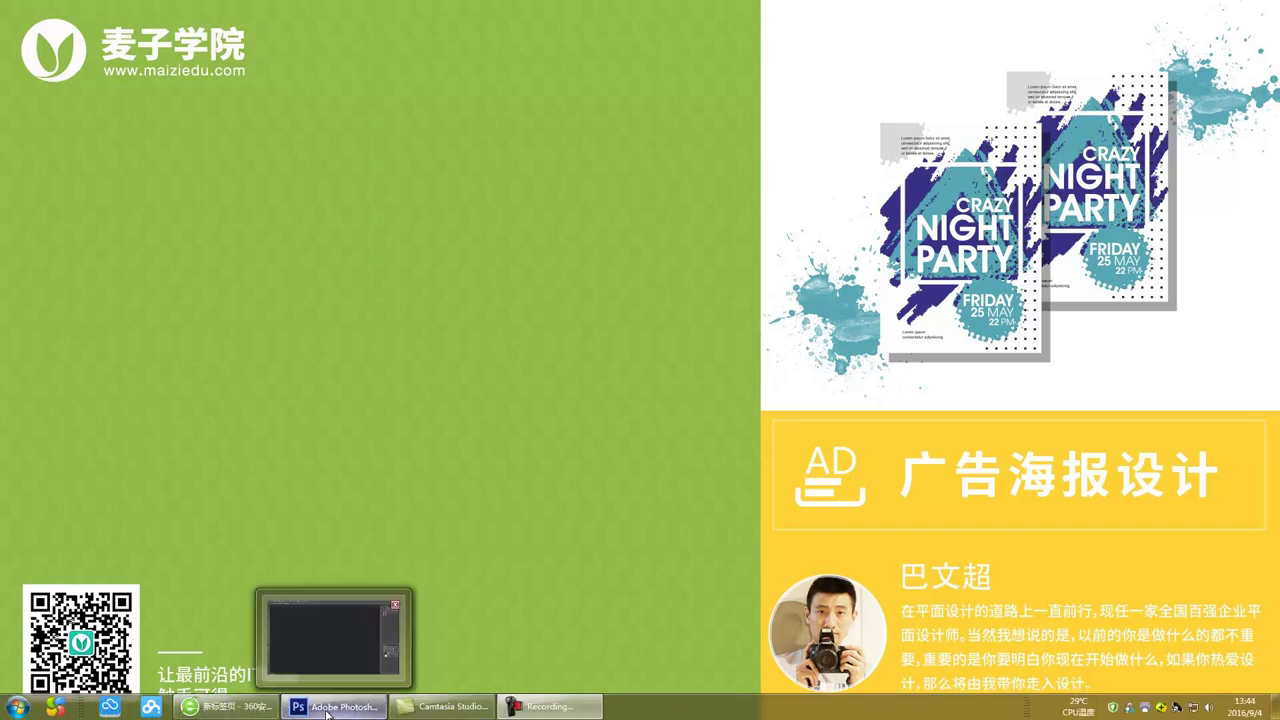
# Switch to Photoshop and arrange the Bonito sushi poster's window in a narrower frame beside the dark gradient document.
pyautogui.click(325, 706)
pyautogui.moveTo(318, 68); pyautogui.dragTo(354, 81)
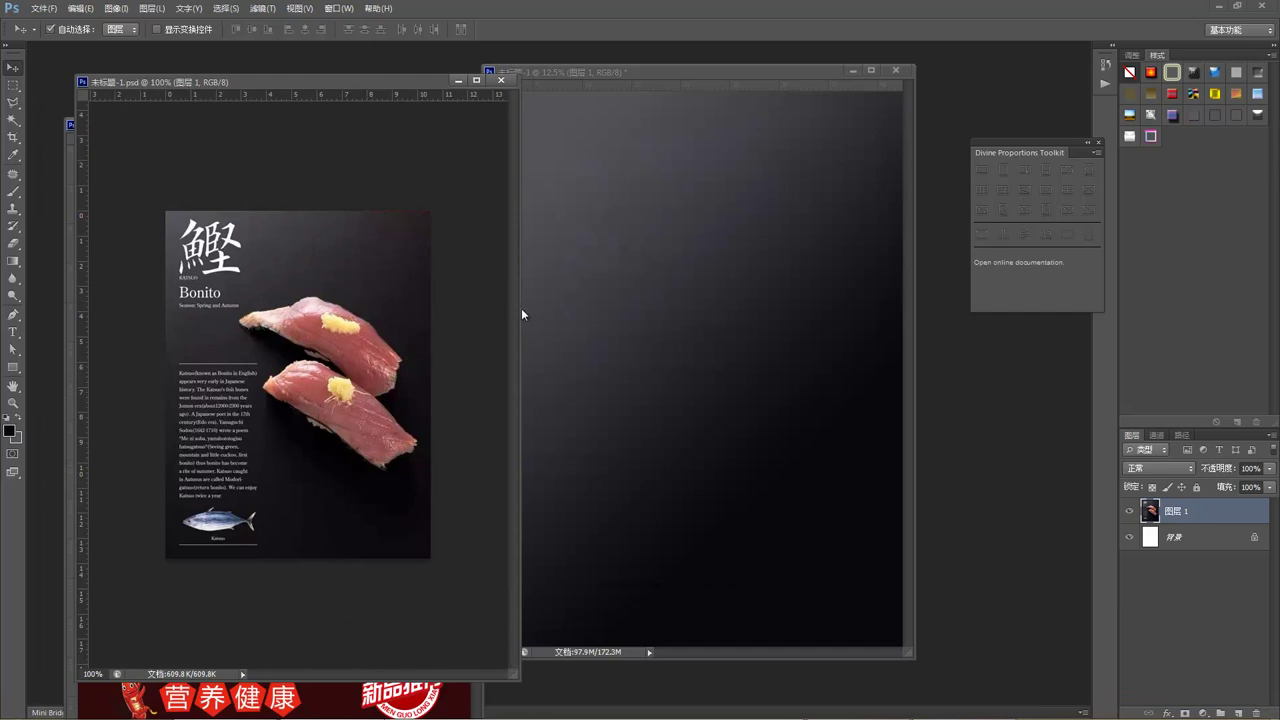
pyautogui.moveTo(519, 308); pyautogui.dragTo(456, 306)
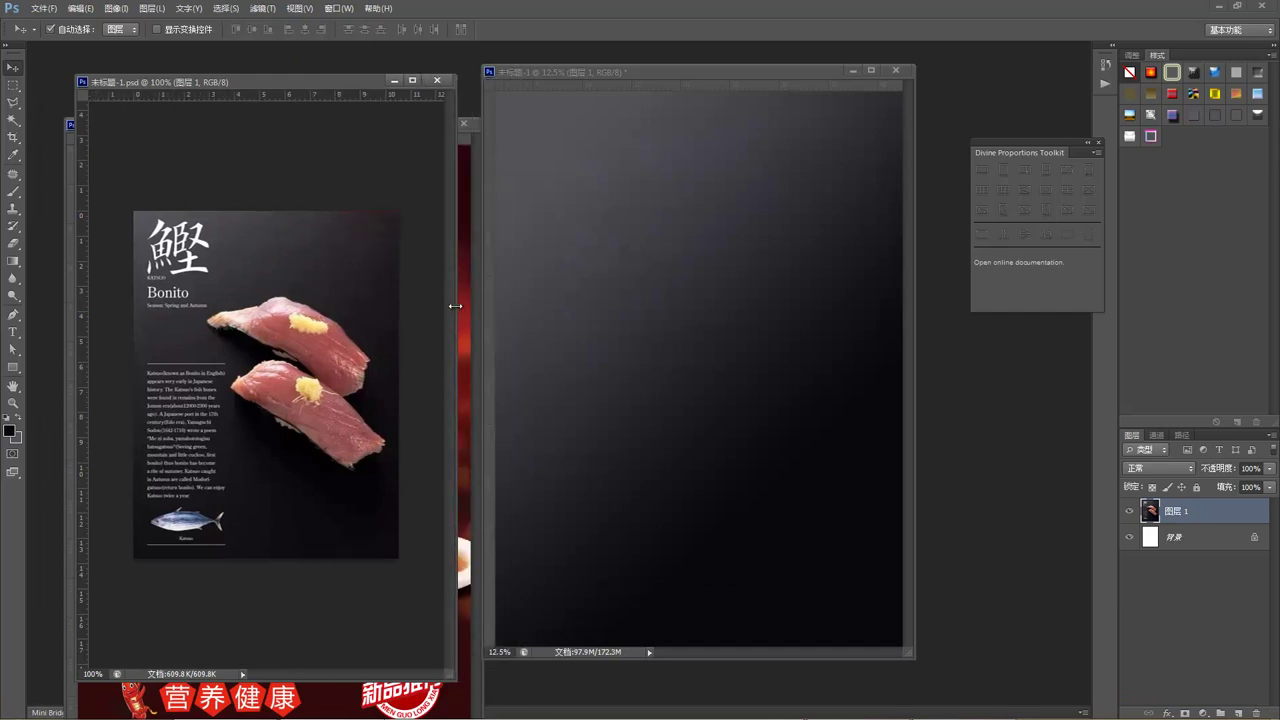
pyautogui.moveTo(344, 76); pyautogui.dragTo(348, 106)
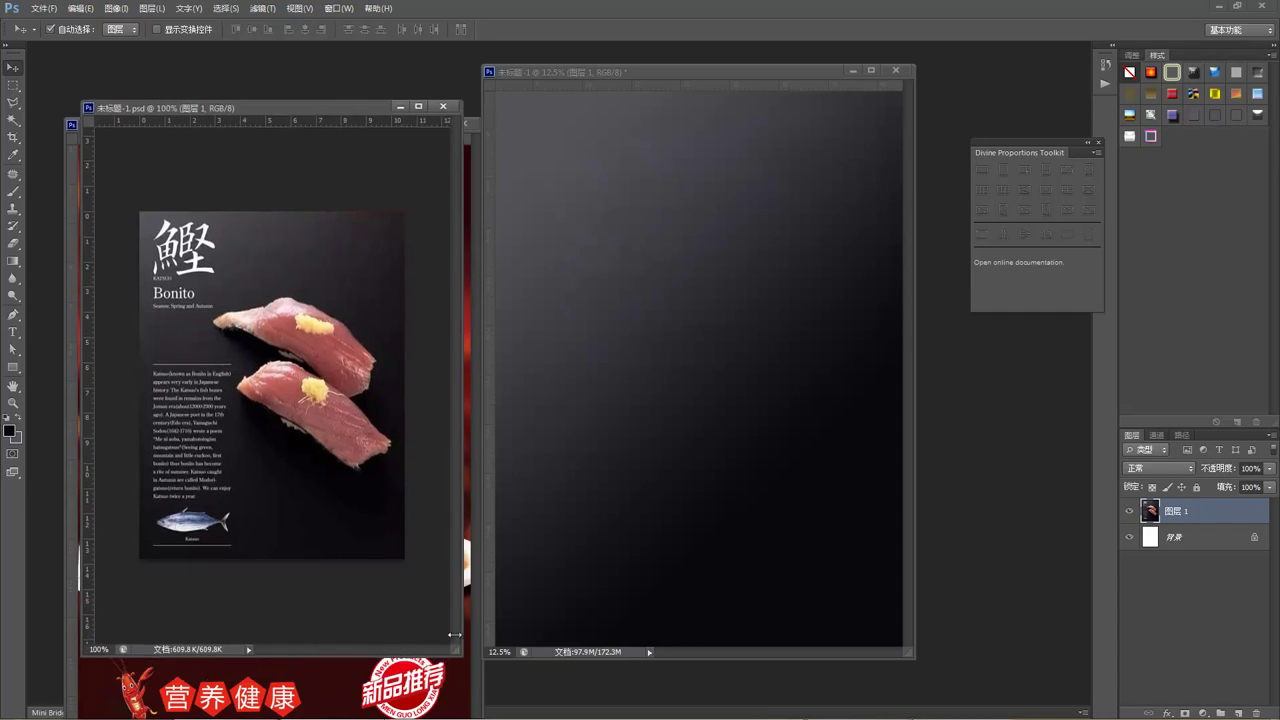
pyautogui.moveTo(461, 649); pyautogui.dragTo(470, 670)
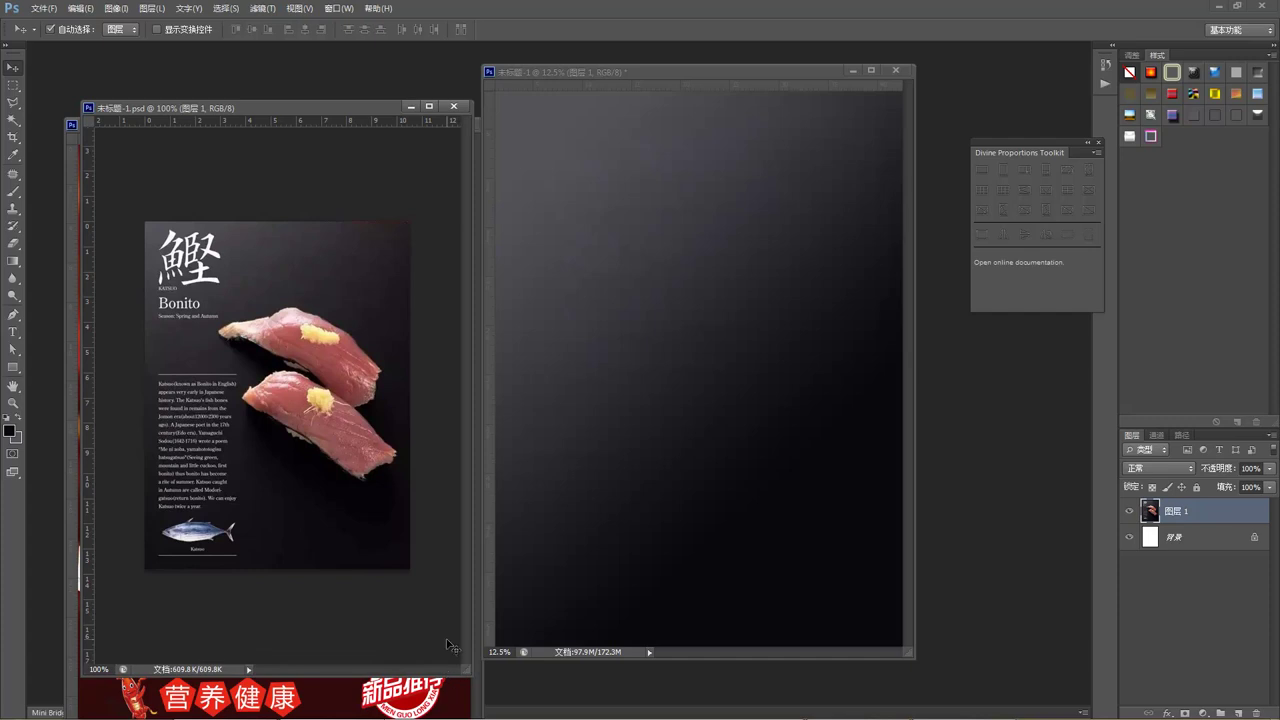
# Bring the crayfish poster to the front, enlarge its window and position it over the Bonito poster.
pyautogui.click(426, 686)
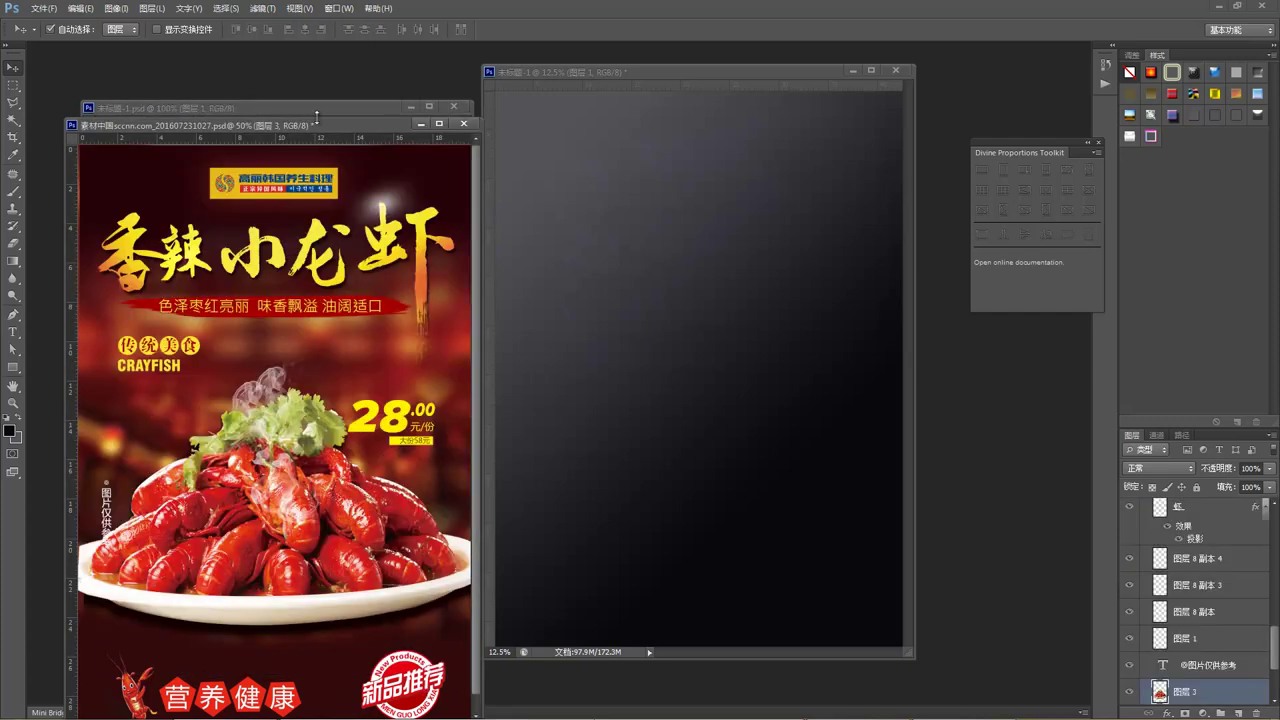
pyautogui.moveTo(322, 123)
pyautogui.mouseDown()
pyautogui.moveTo(330, 110)
pyautogui.moveTo(289, 104)
pyautogui.moveTo(330, 133)
pyautogui.mouseUp()
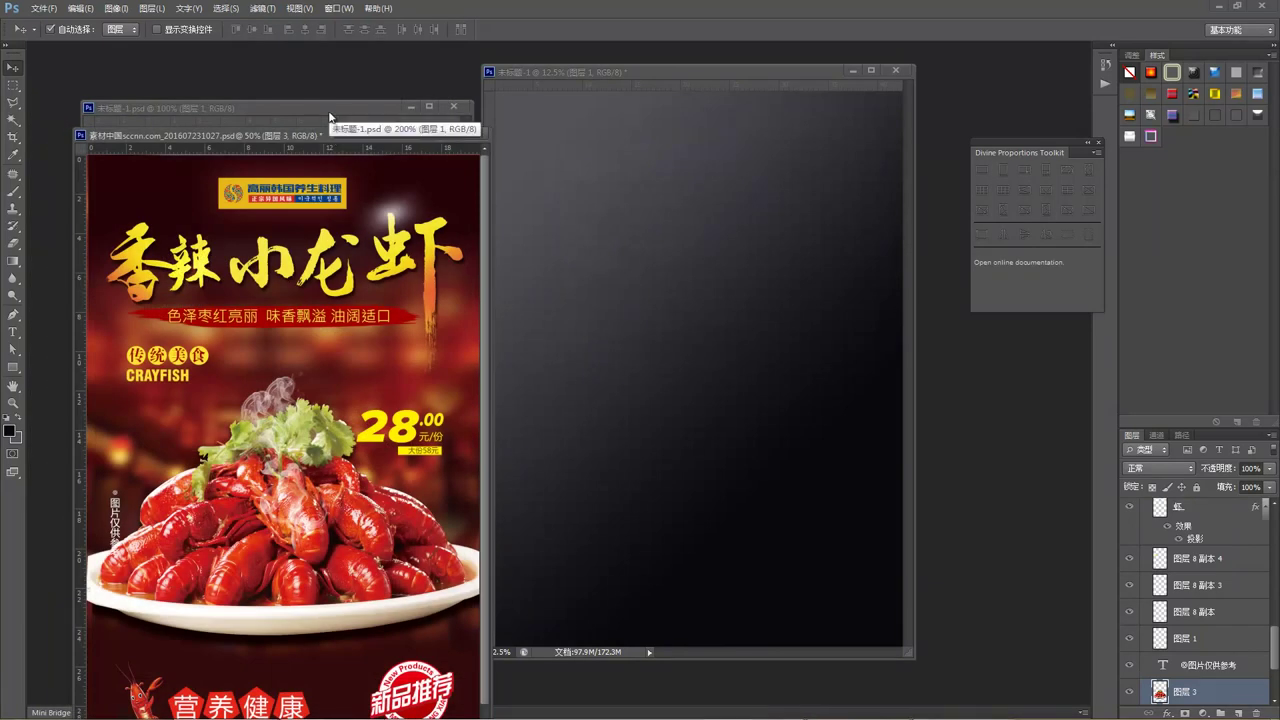
pyautogui.click(331, 112)
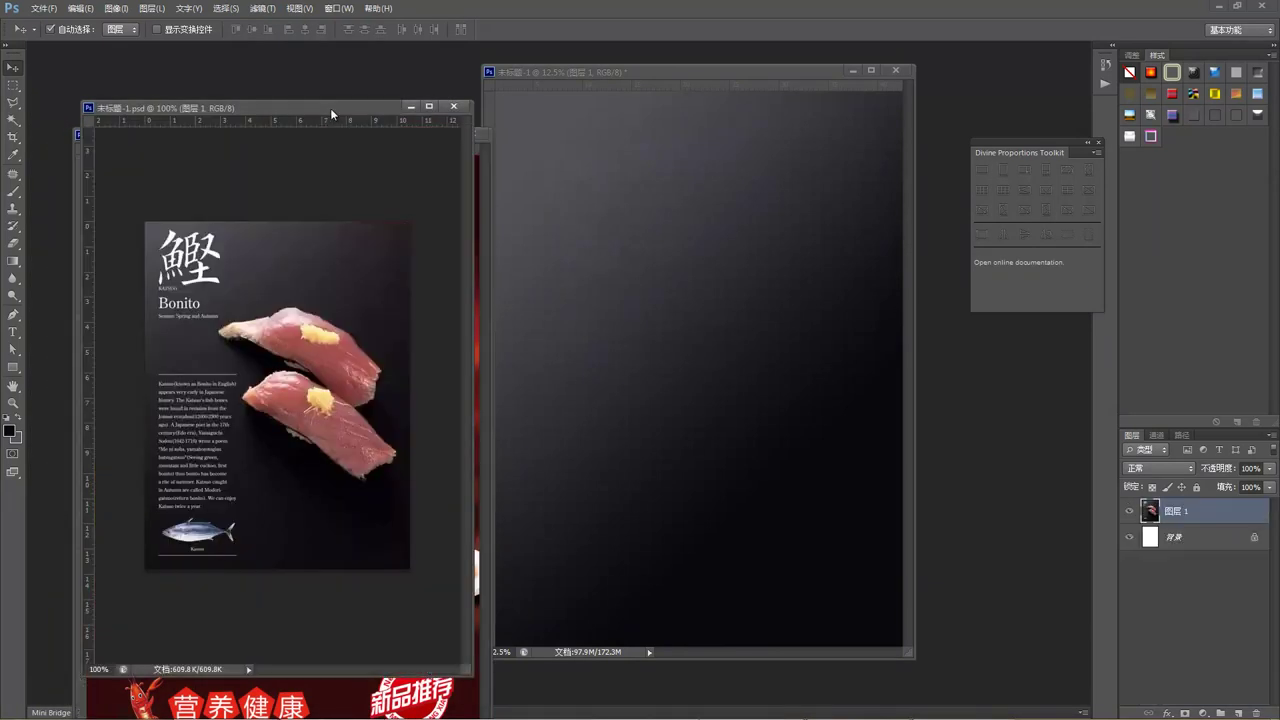
pyautogui.moveTo(377, 119); pyautogui.dragTo(377, 71)
pyautogui.click(473, 191)
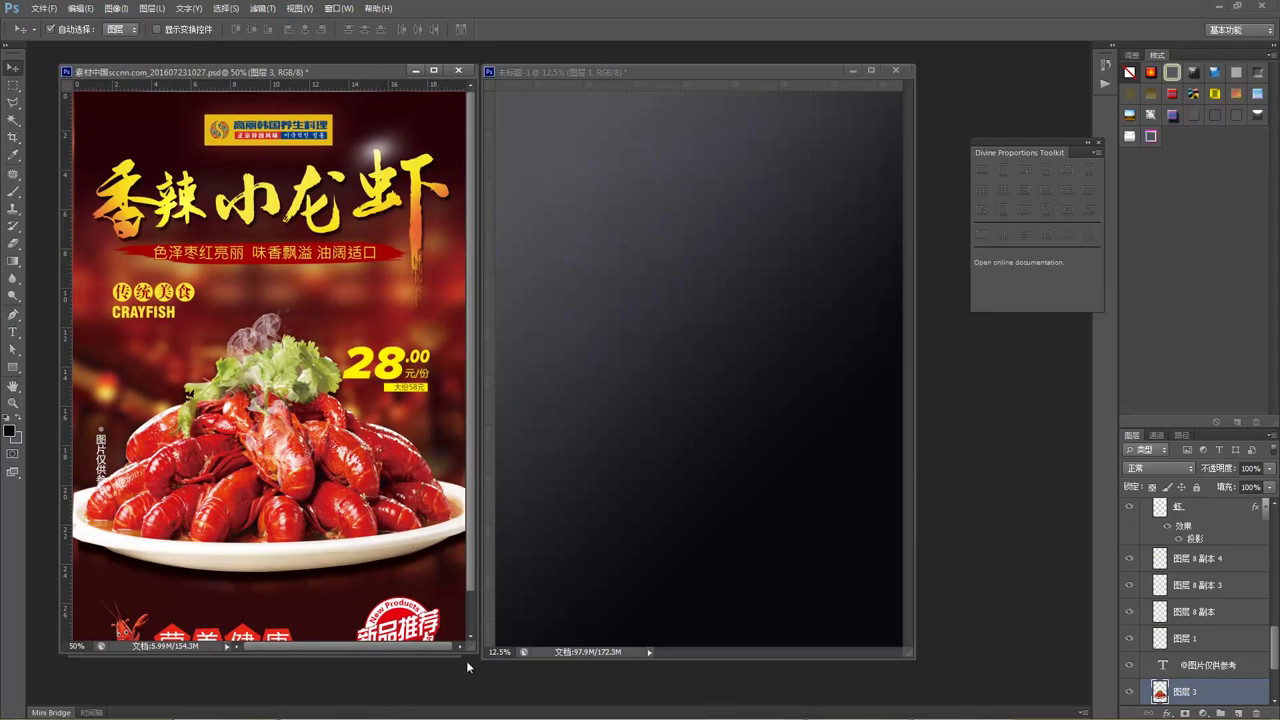
pyautogui.moveTo(476, 655); pyautogui.dragTo(498, 676)
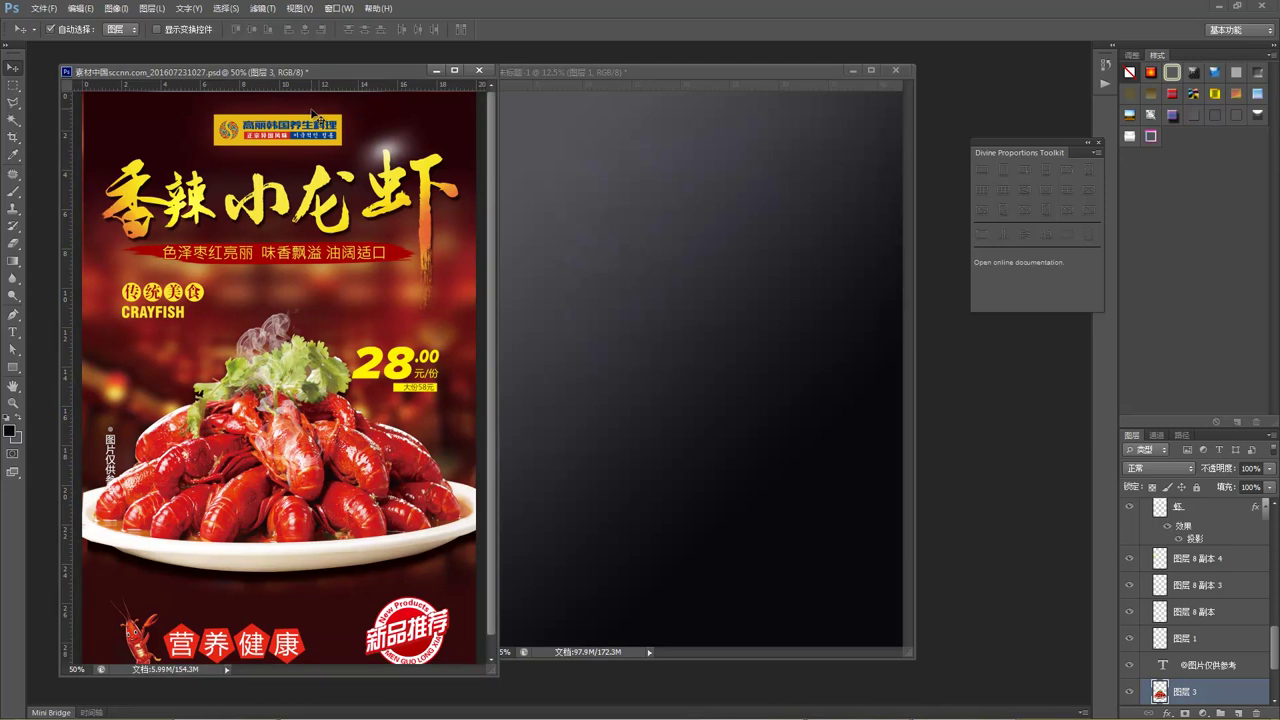
pyautogui.moveTo(323, 72); pyautogui.dragTo(359, 74)
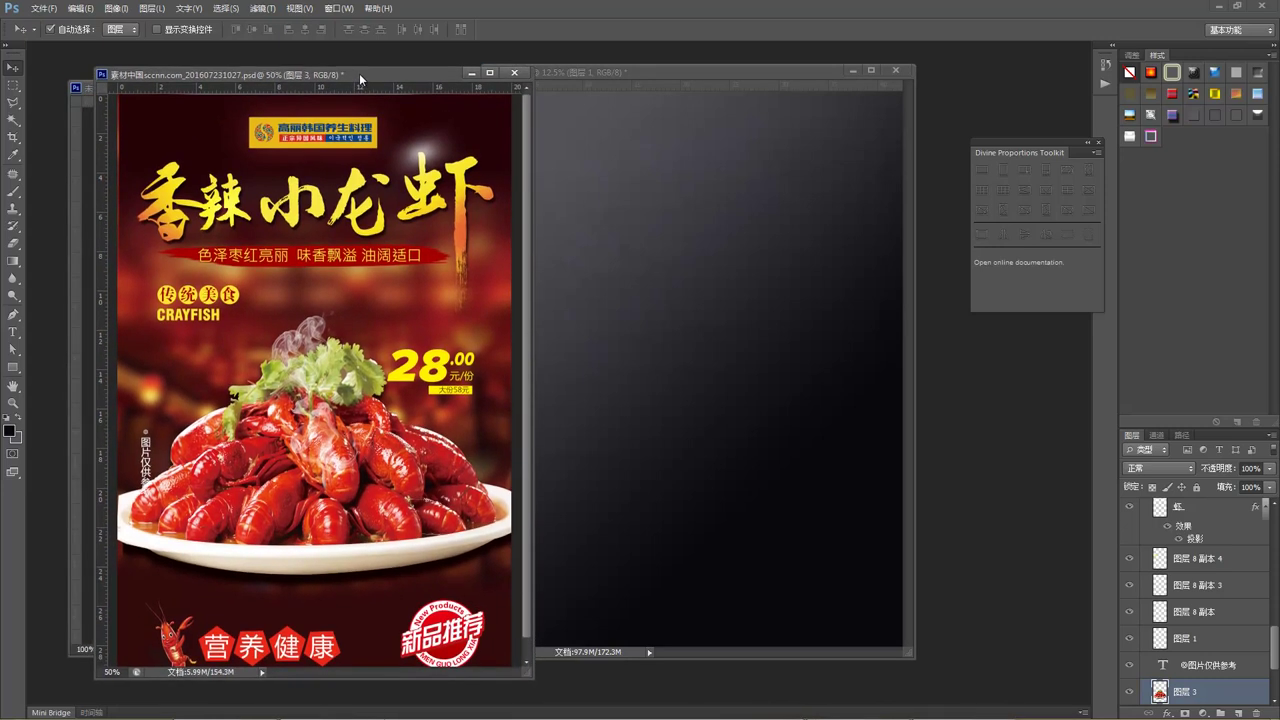
# Move the crayfish plate slightly down and shift the steam layers above the dish up and to the right.
pyautogui.click(314, 458)
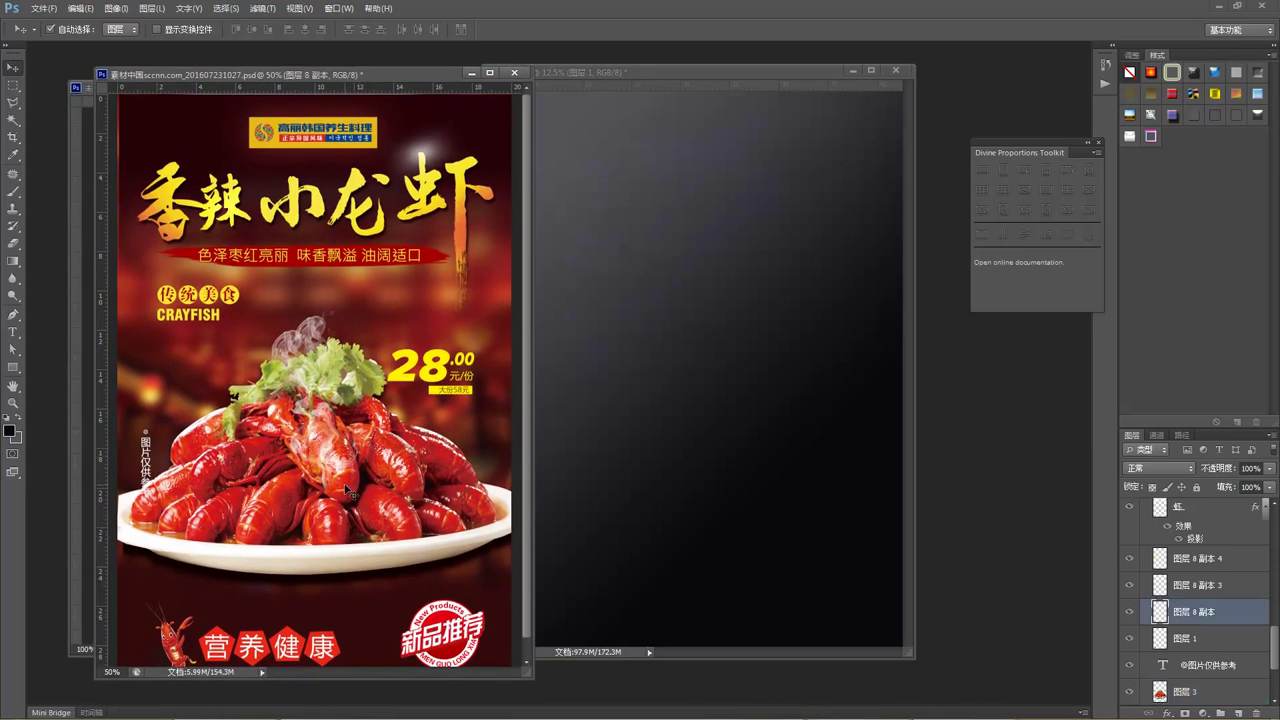
pyautogui.moveTo(313, 484); pyautogui.dragTo(310, 490)
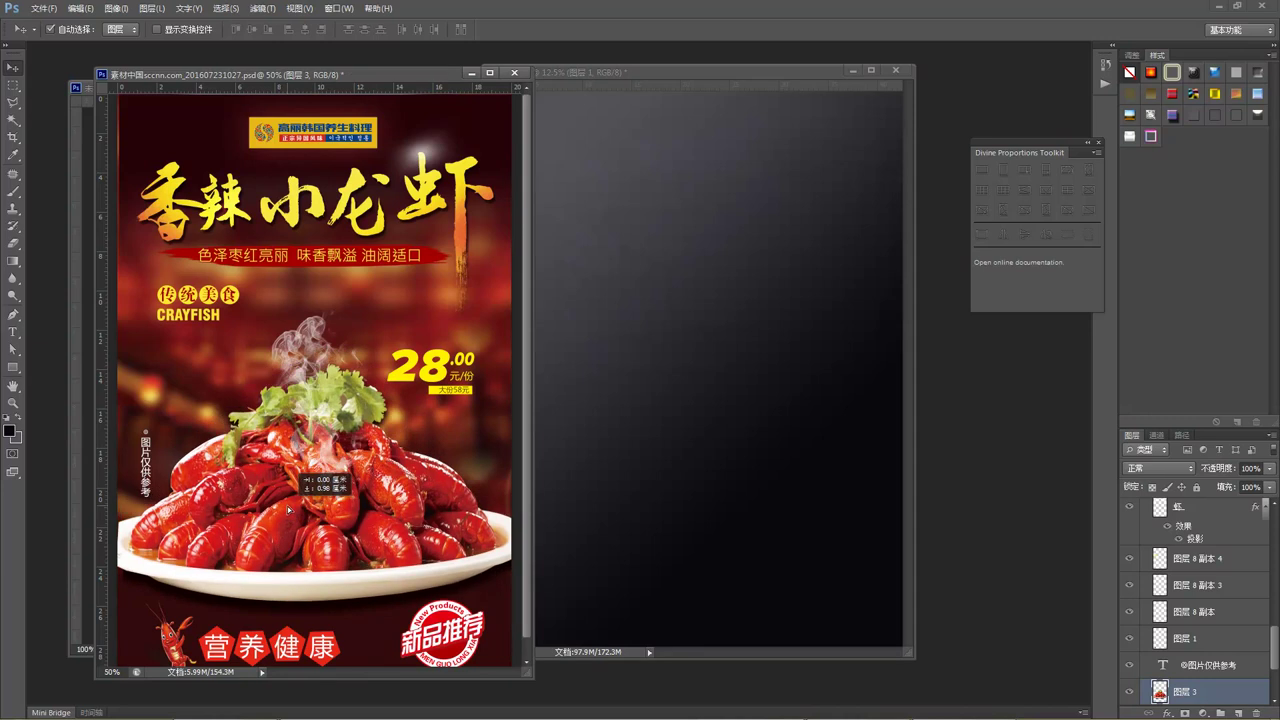
pyautogui.moveTo(320, 347); pyautogui.dragTo(303, 267)
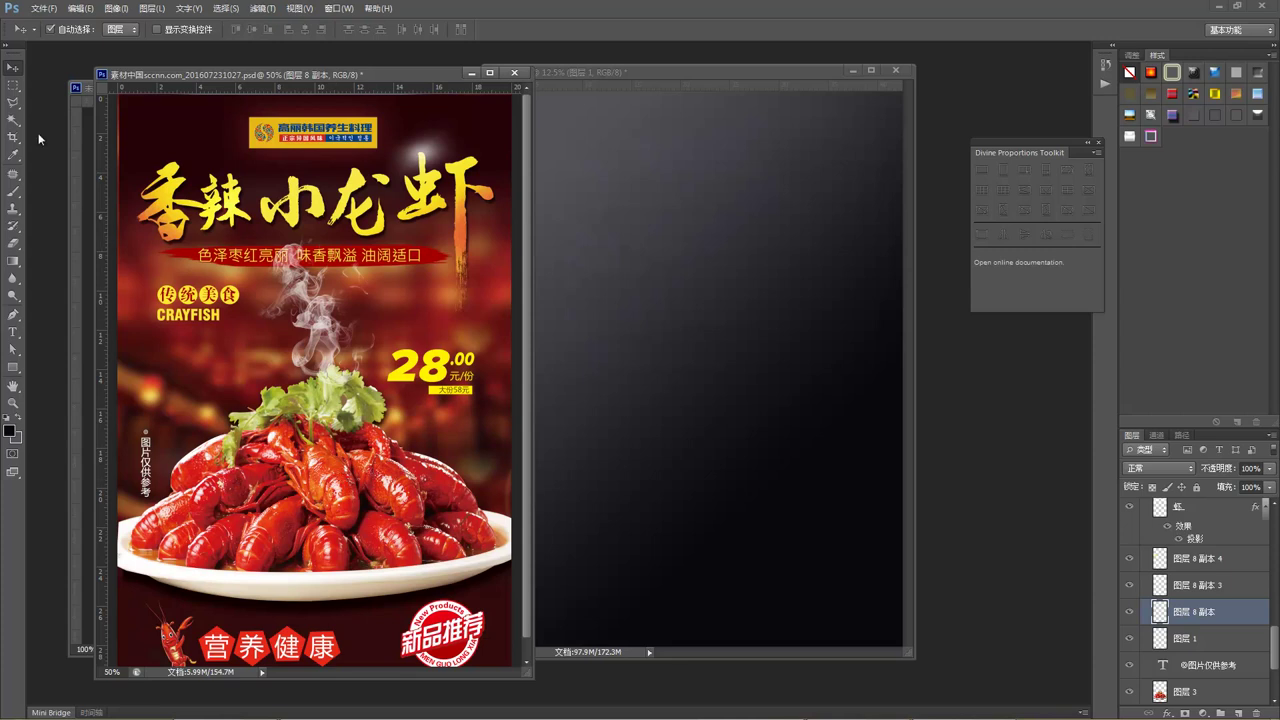
pyautogui.click(14, 102)
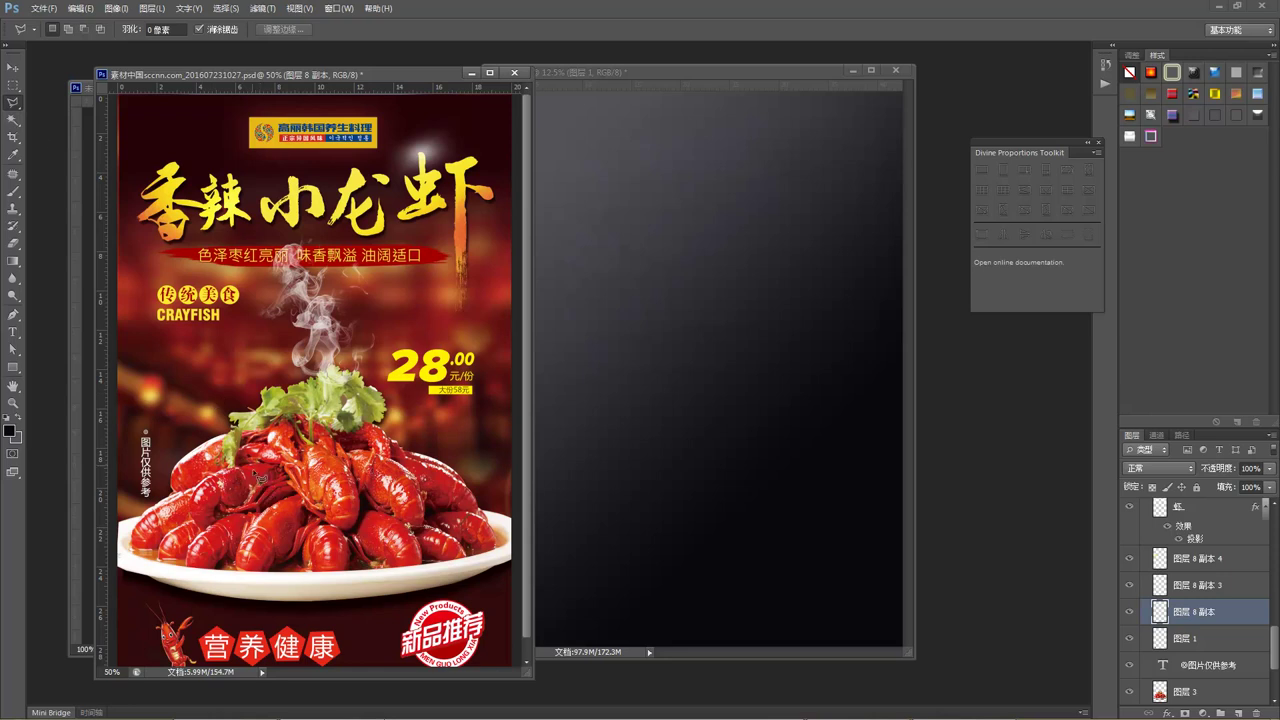
pyautogui.click(12, 67)
pyautogui.moveTo(278, 518)
pyautogui.mouseDown()
pyautogui.moveTo(260, 488)
pyautogui.moveTo(290, 492)
pyautogui.moveTo(275, 489)
pyautogui.moveTo(292, 519)
pyautogui.mouseUp()
pyautogui.moveTo(335, 328)
pyautogui.mouseDown()
pyautogui.moveTo(366, 326)
pyautogui.moveTo(342, 320)
pyautogui.mouseUp()
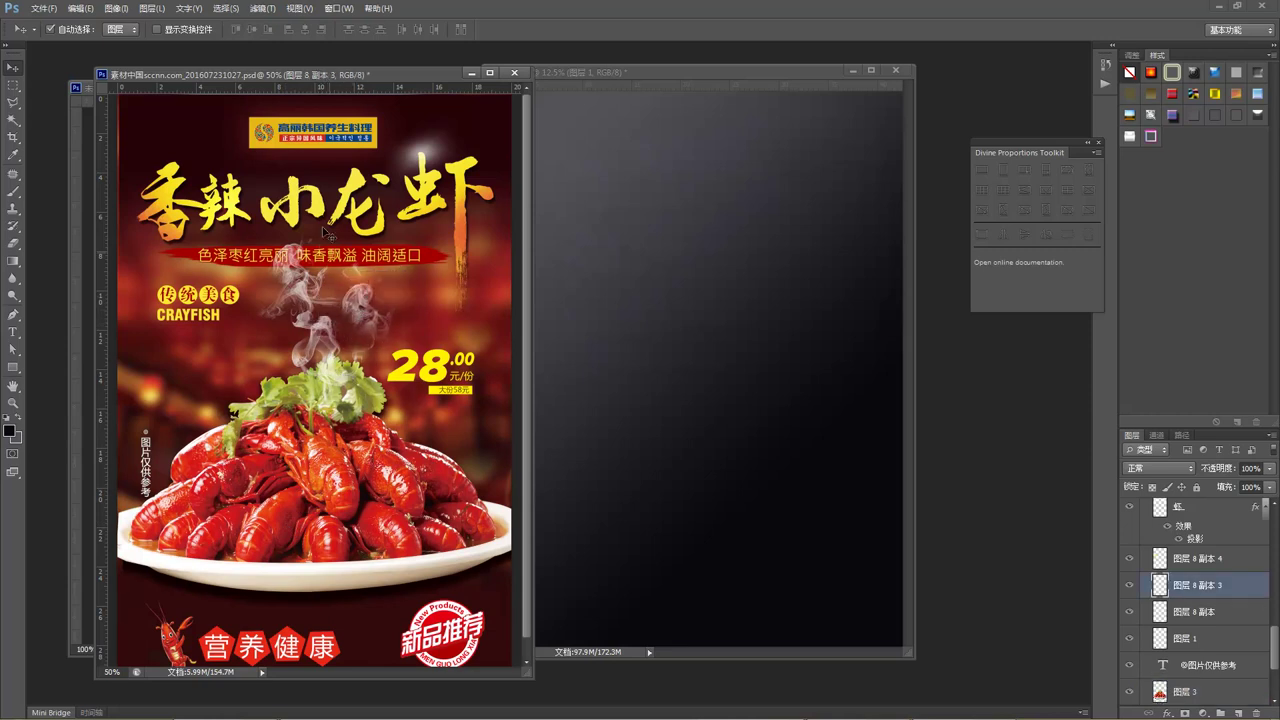
# Bring the Bonito poster forward beside the dark gradient document and select its Background layer.
pyautogui.click(89, 131)
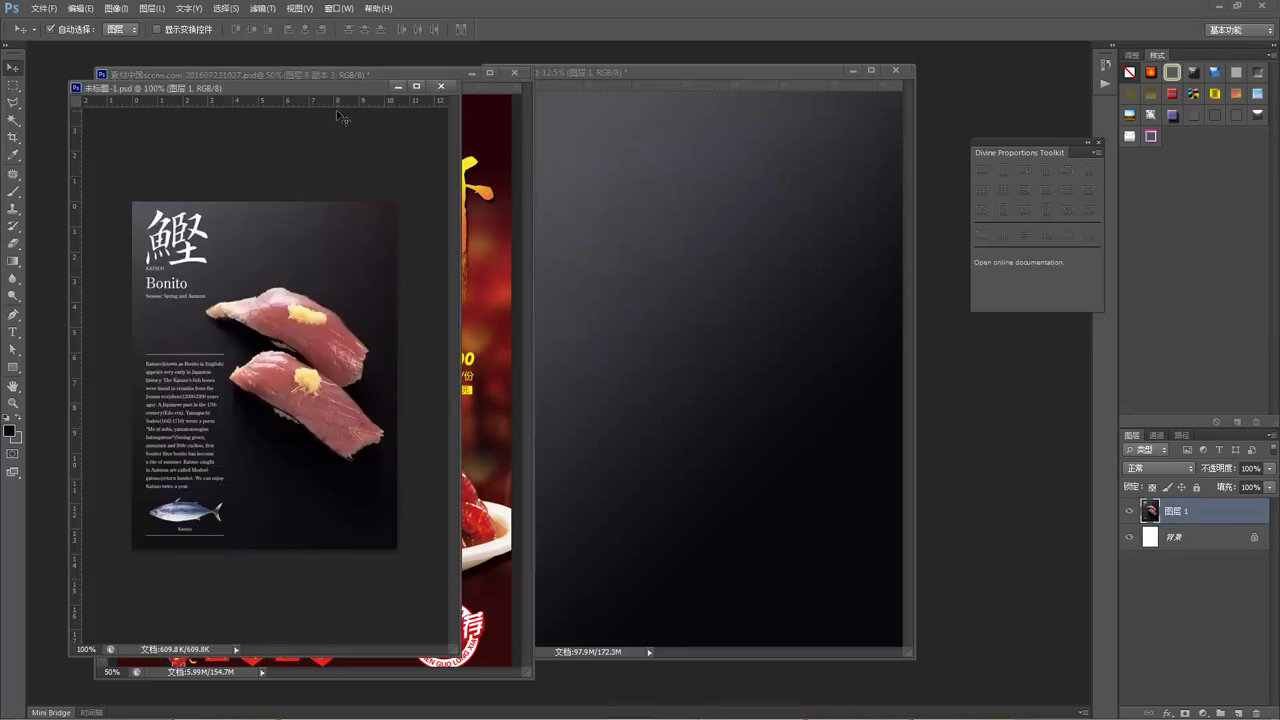
pyautogui.moveTo(335, 92); pyautogui.dragTo(325, 79)
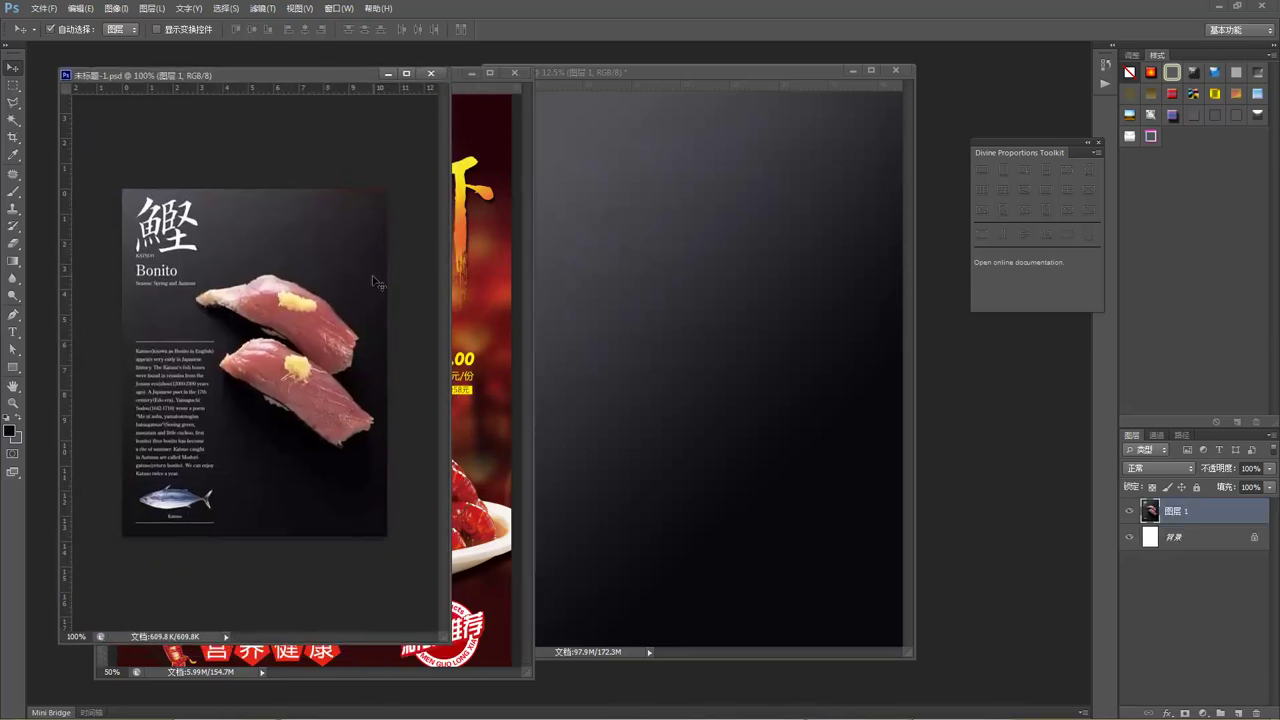
pyautogui.click(604, 358)
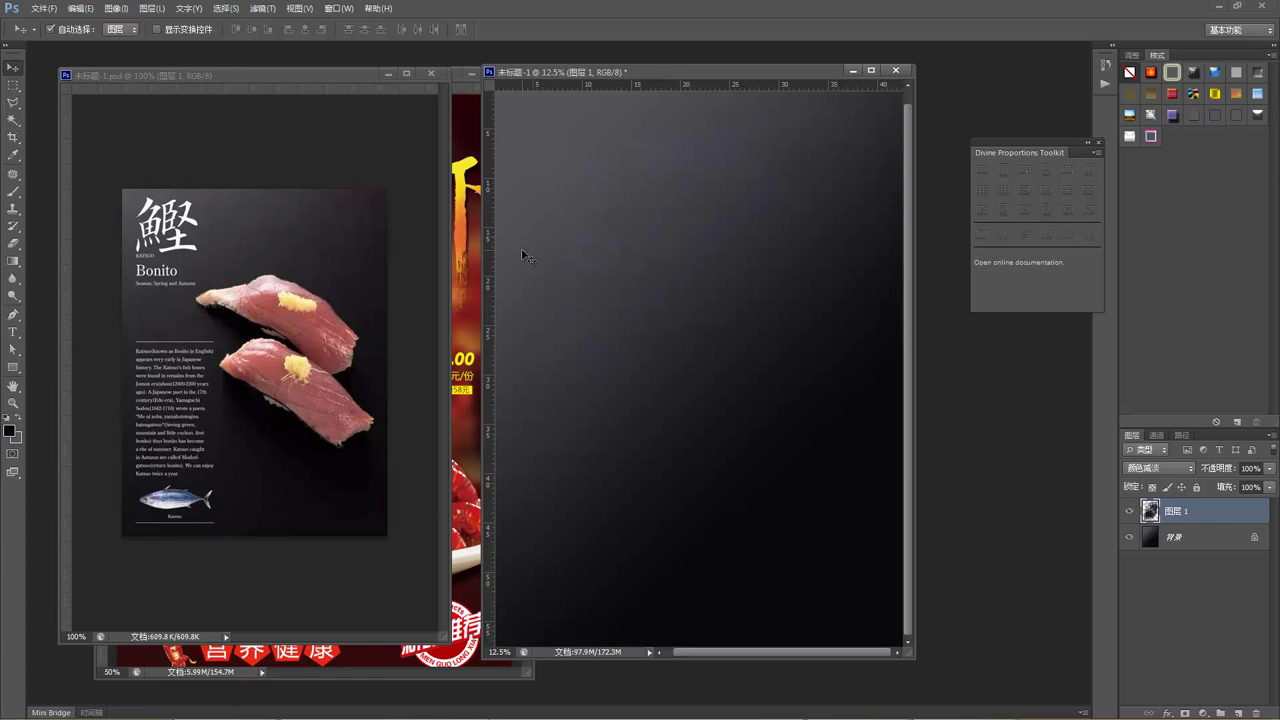
pyautogui.click(285, 222)
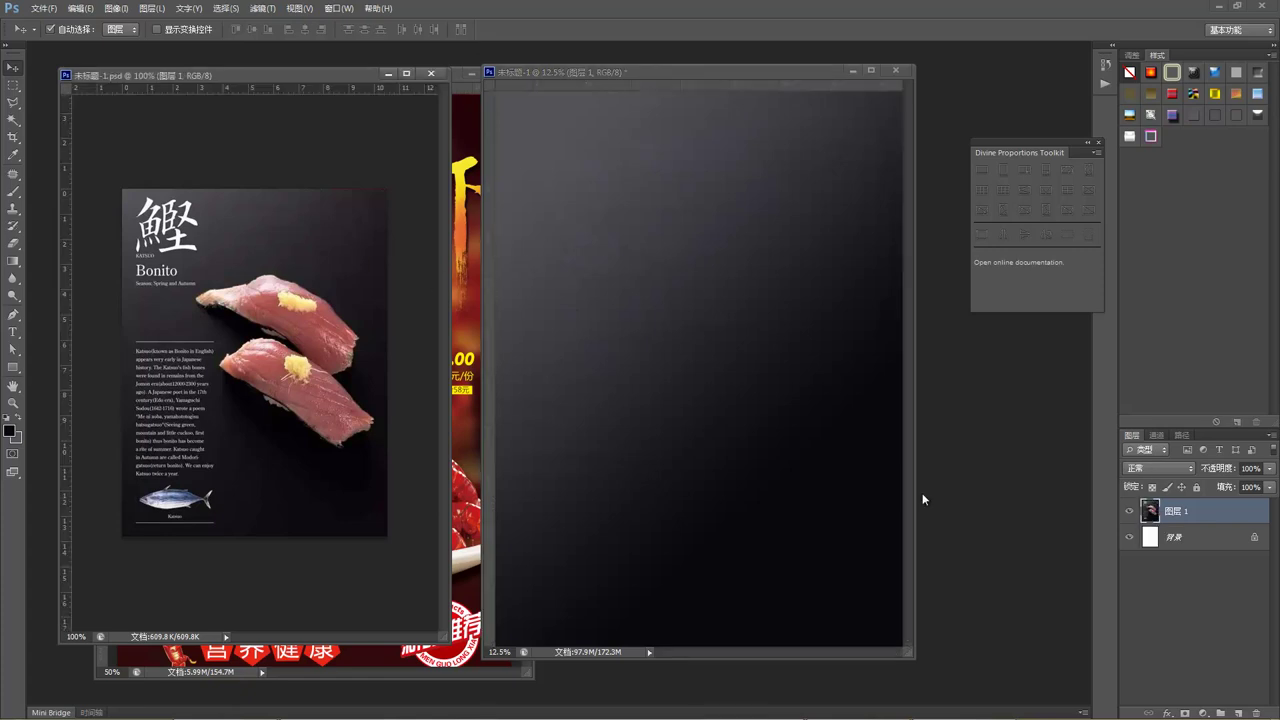
pyautogui.click(1186, 541)
pyautogui.click(665, 367)
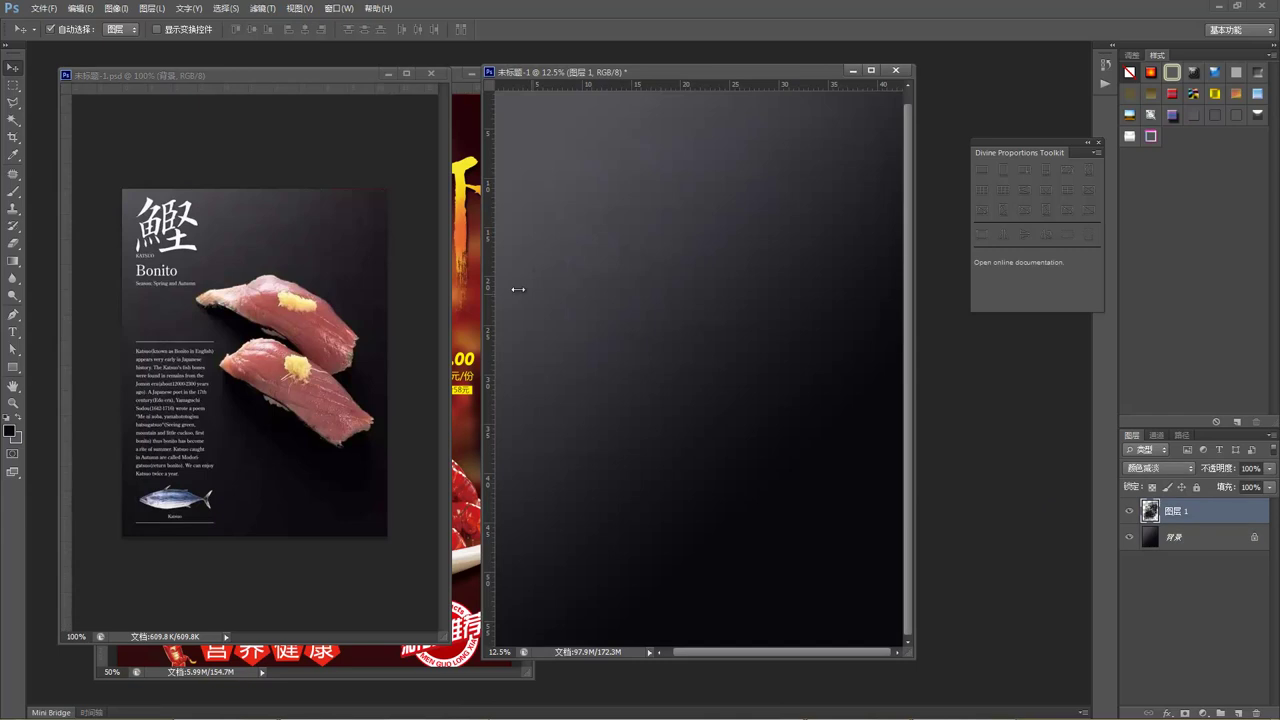
pyautogui.click(283, 223)
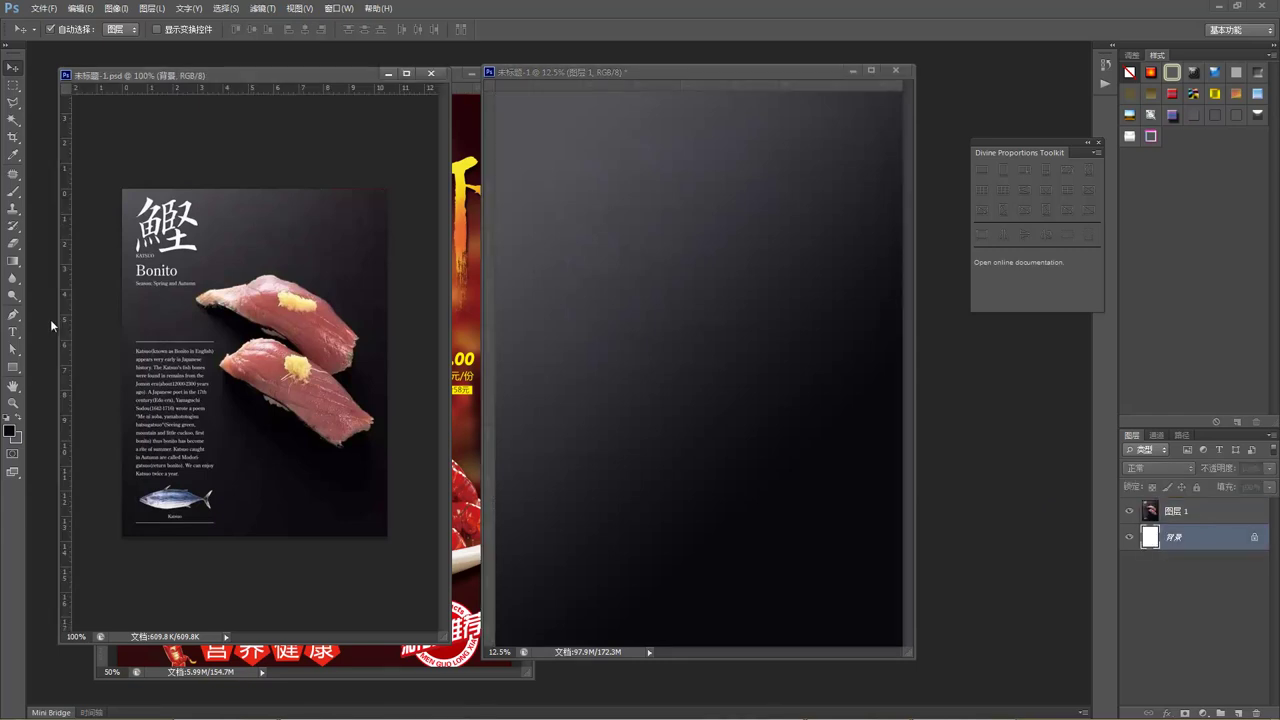
# Sample the dark grey in the Bonito poster's upper-left corner as foreground colour and the near-black in its lower-right as background colour.
pyautogui.press('i')
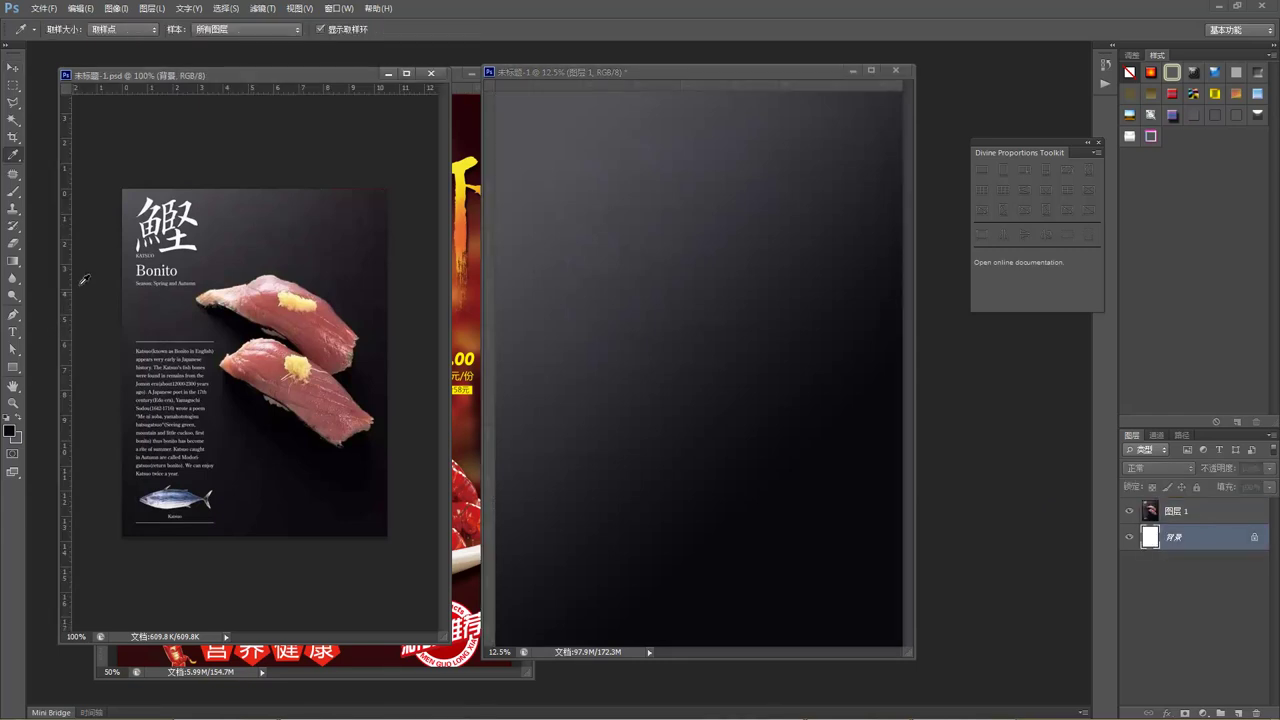
pyautogui.click(138, 192)
pyautogui.click(378, 503)
pyautogui.click(373, 515)
# Fill the dark document's Background layer with a diagonal linear gradient from dark grey at the upper left to near-black at the lower right.
pyautogui.click(542, 71)
pyautogui.click(13, 260)
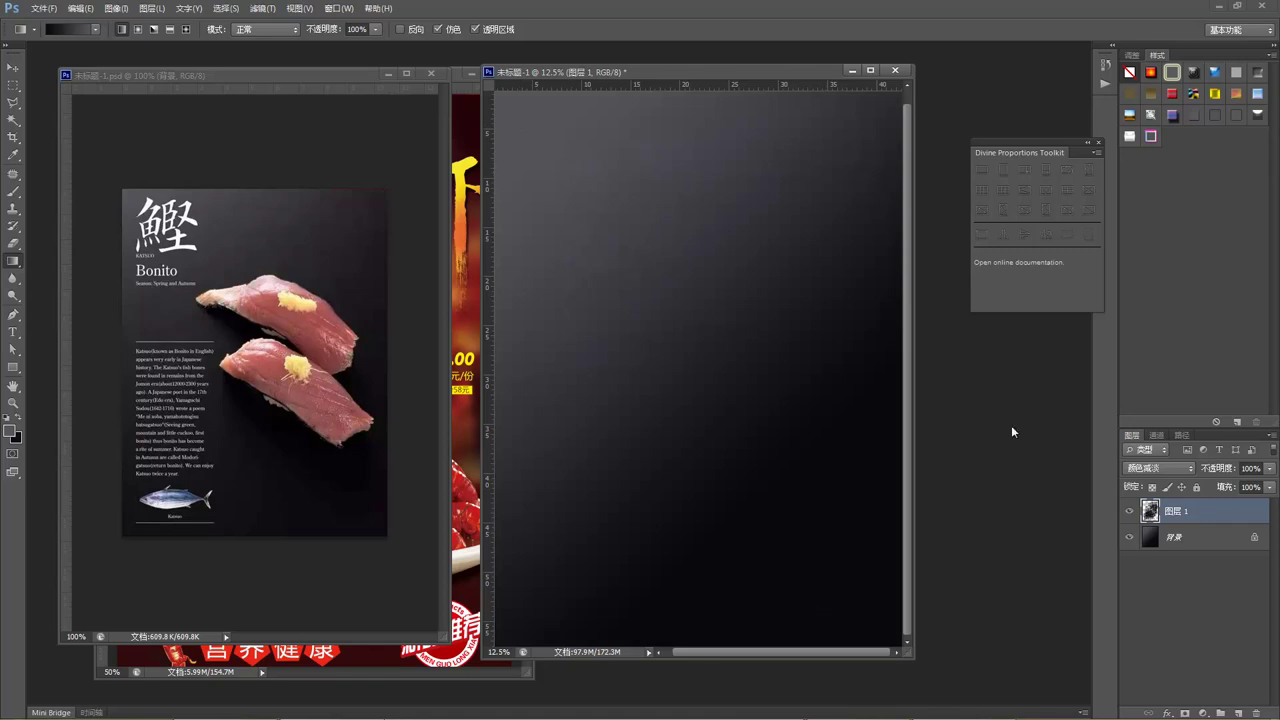
pyautogui.click(1177, 538)
pyautogui.moveTo(540, 133); pyautogui.dragTo(857, 523)
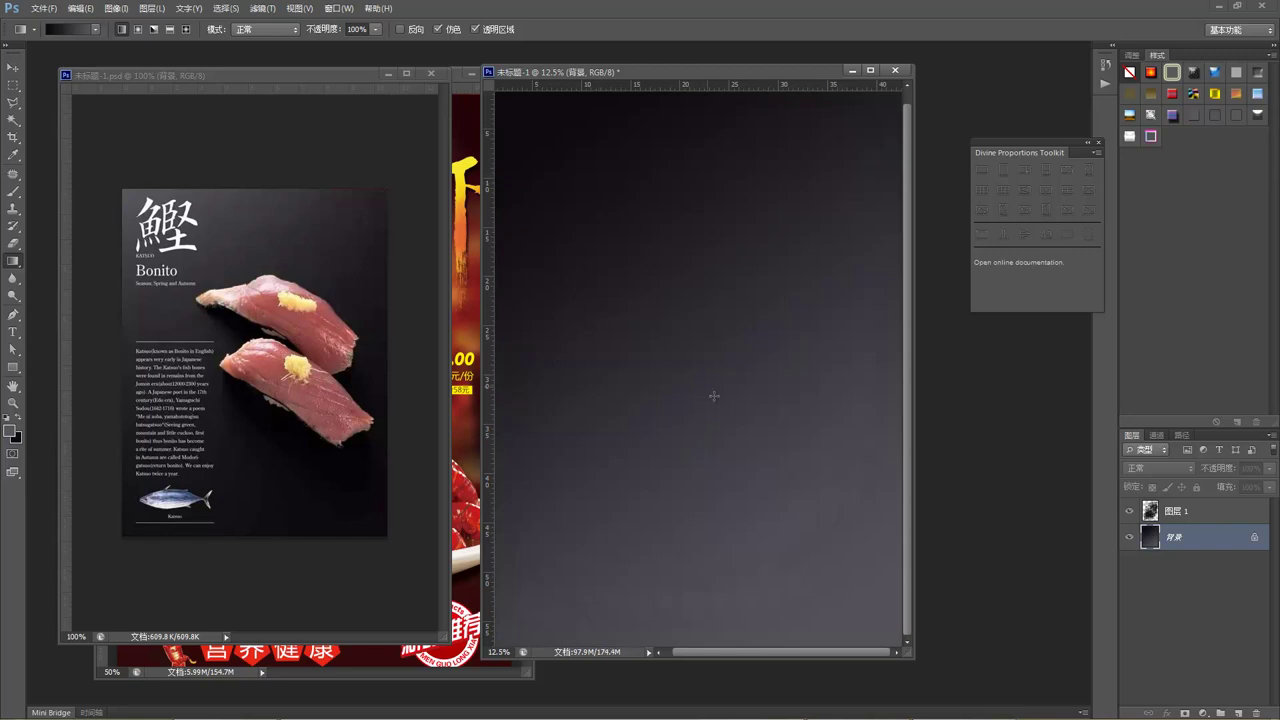
pyautogui.moveTo(562, 181)
pyautogui.mouseDown()
pyautogui.moveTo(850, 515)
pyautogui.moveTo(860, 609)
pyautogui.moveTo(711, 403)
pyautogui.moveTo(581, 175)
pyautogui.mouseUp()
pyautogui.moveTo(871, 620); pyautogui.dragTo(537, 113)
pyautogui.moveTo(833, 524); pyautogui.dragTo(569, 143)
pyautogui.moveTo(790, 432); pyautogui.dragTo(558, 164)
pyautogui.moveTo(780, 443); pyautogui.dragTo(523, 114)
pyautogui.moveTo(810, 551); pyautogui.dragTo(541, 103)
pyautogui.moveTo(827, 551); pyautogui.dragTo(551, 140)
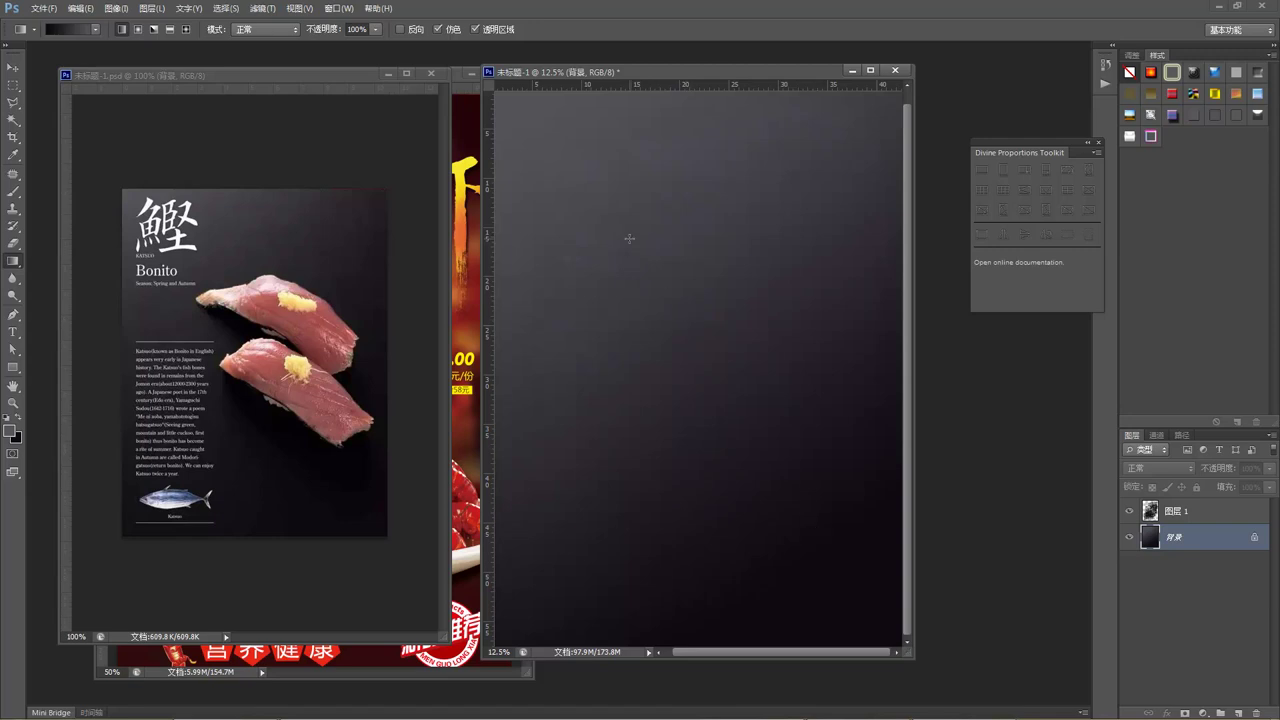
pyautogui.moveTo(842, 587); pyautogui.dragTo(566, 122)
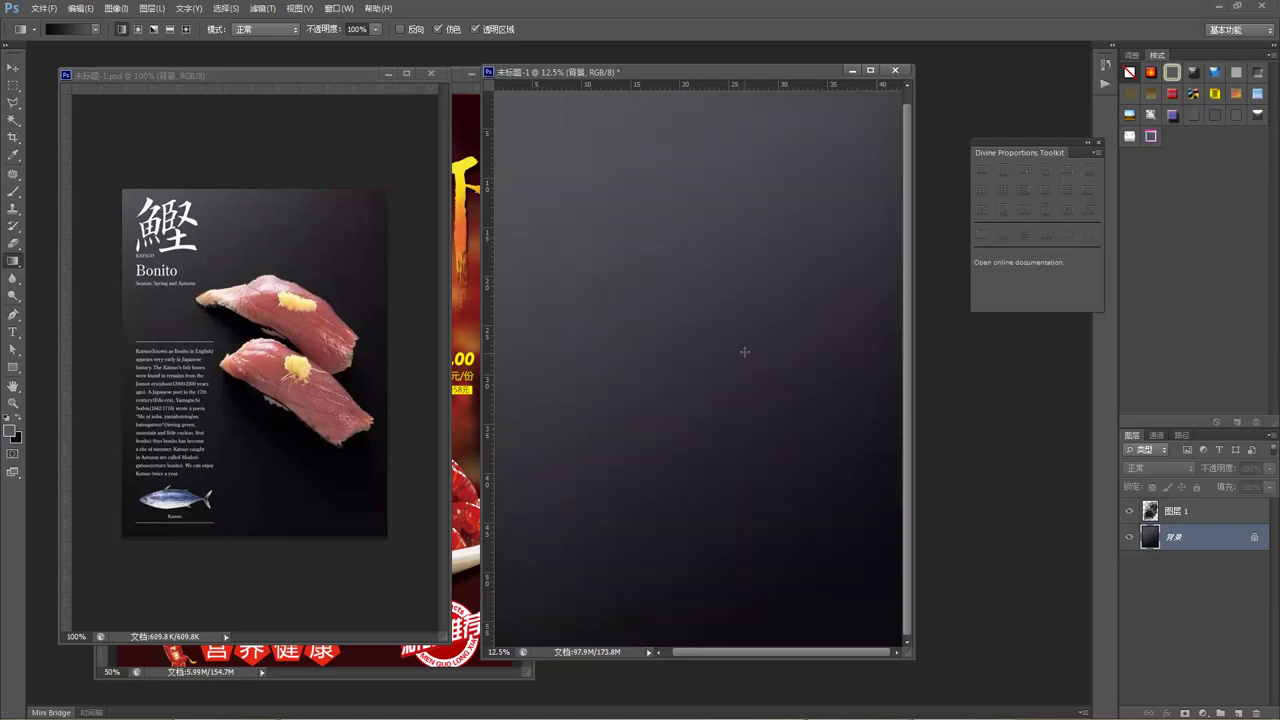
pyautogui.moveTo(860, 588); pyautogui.dragTo(566, 165)
pyautogui.moveTo(792, 409); pyautogui.dragTo(591, 147)
pyautogui.moveTo(725, 375); pyautogui.dragTo(565, 112)
pyautogui.moveTo(743, 398); pyautogui.dragTo(518, 77)
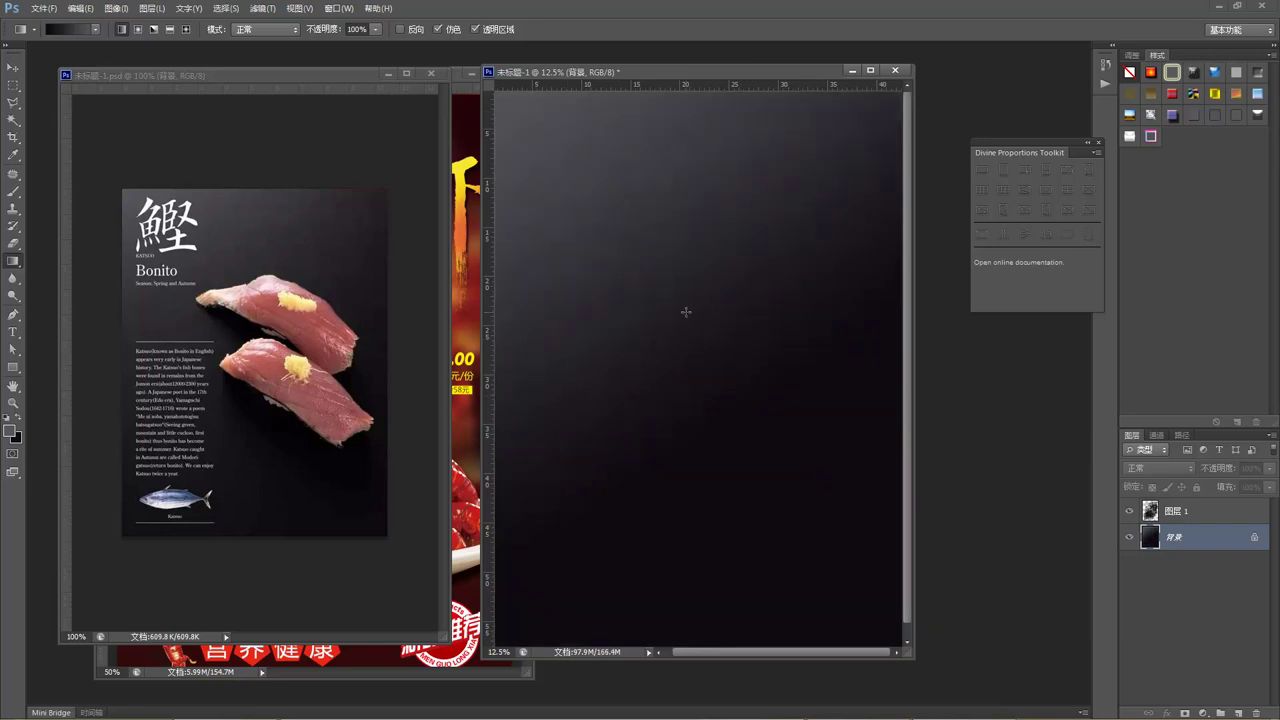
pyautogui.hotkey('ctrl', '-')
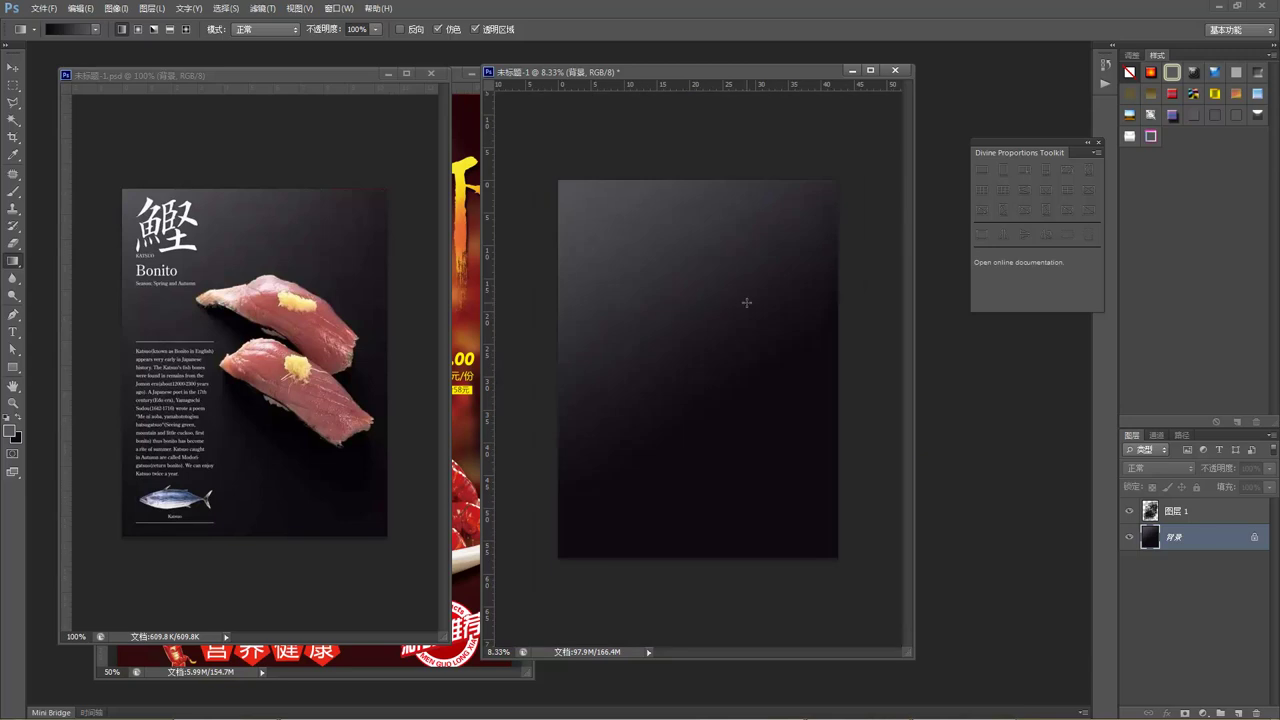
pyautogui.moveTo(817, 492); pyautogui.dragTo(638, 233)
pyautogui.moveTo(766, 468); pyautogui.dragTo(581, 200)
pyautogui.moveTo(708, 366); pyautogui.dragTo(609, 202)
pyautogui.moveTo(744, 440); pyautogui.dragTo(562, 118)
pyautogui.moveTo(773, 471); pyautogui.dragTo(570, 141)
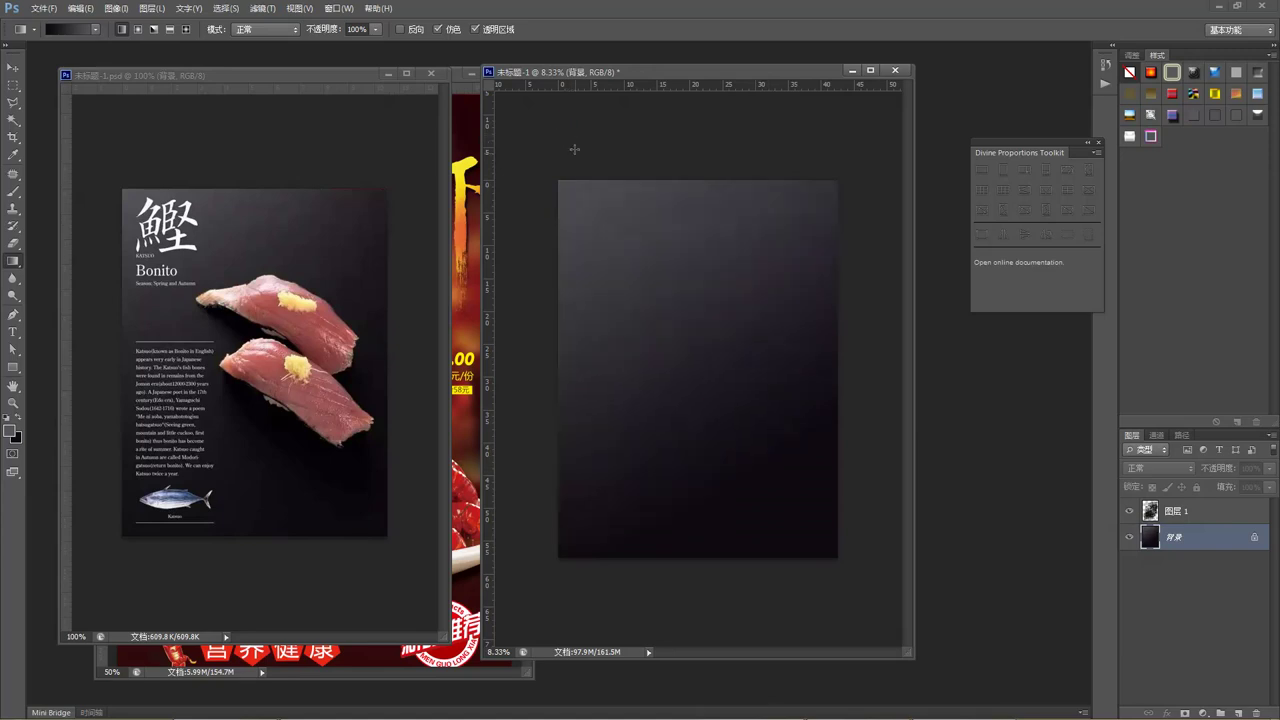
pyautogui.moveTo(759, 444); pyautogui.dragTo(556, 183)
pyautogui.moveTo(784, 442); pyautogui.dragTo(563, 106)
# Darken the Background layer with a Levels adjustment, setting the midtone input to 0.80.
pyautogui.hotkey('ctrl', 'l')
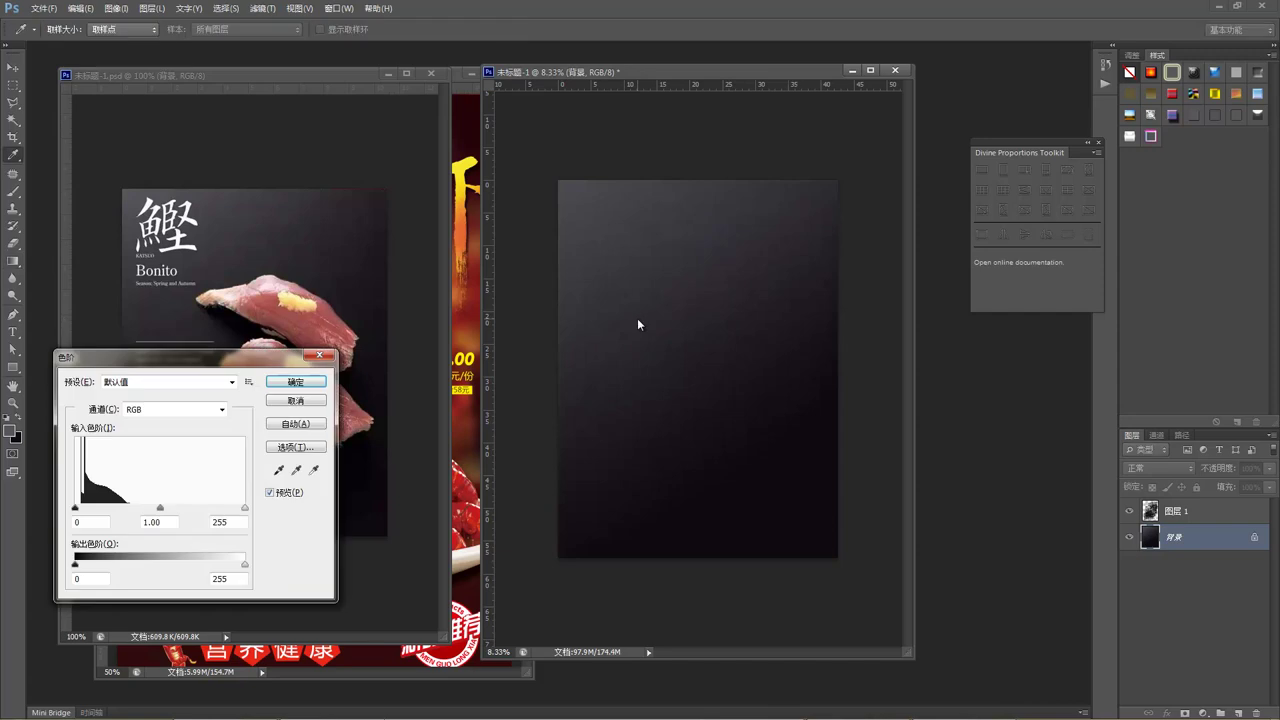
pyautogui.moveTo(252, 366); pyautogui.dragTo(332, 364)
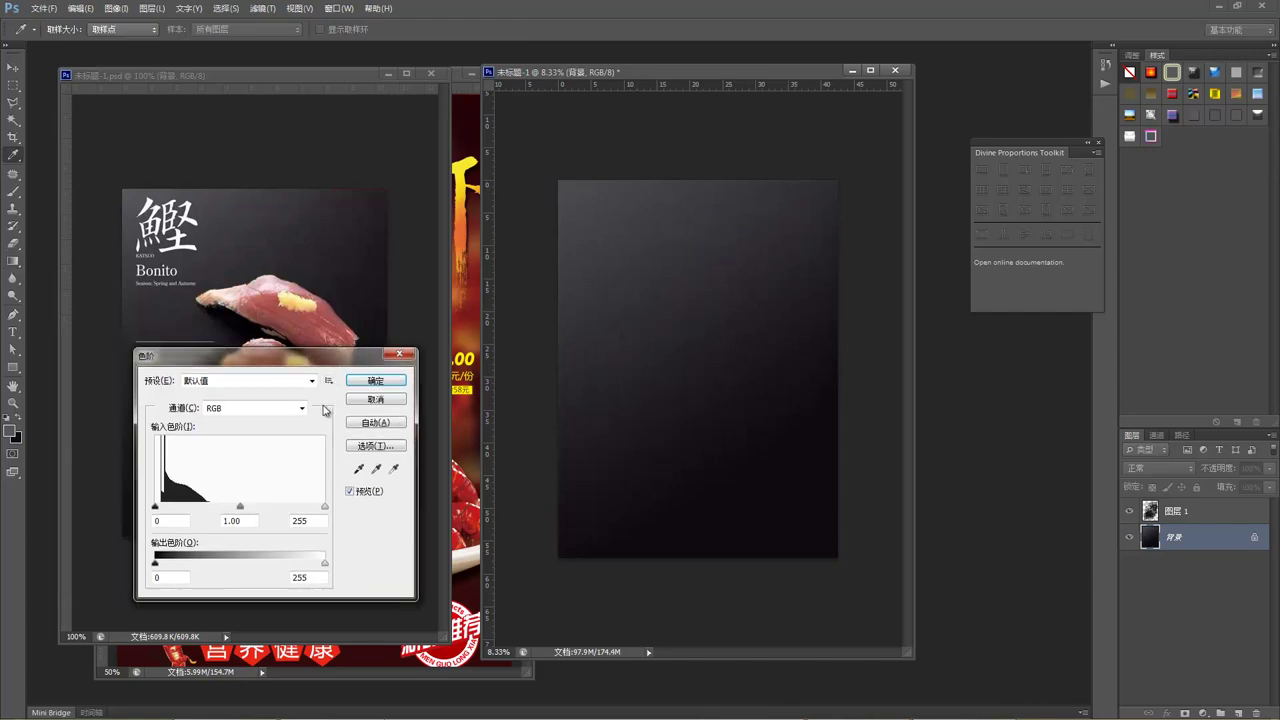
pyautogui.moveTo(324, 507); pyautogui.dragTo(255, 514)
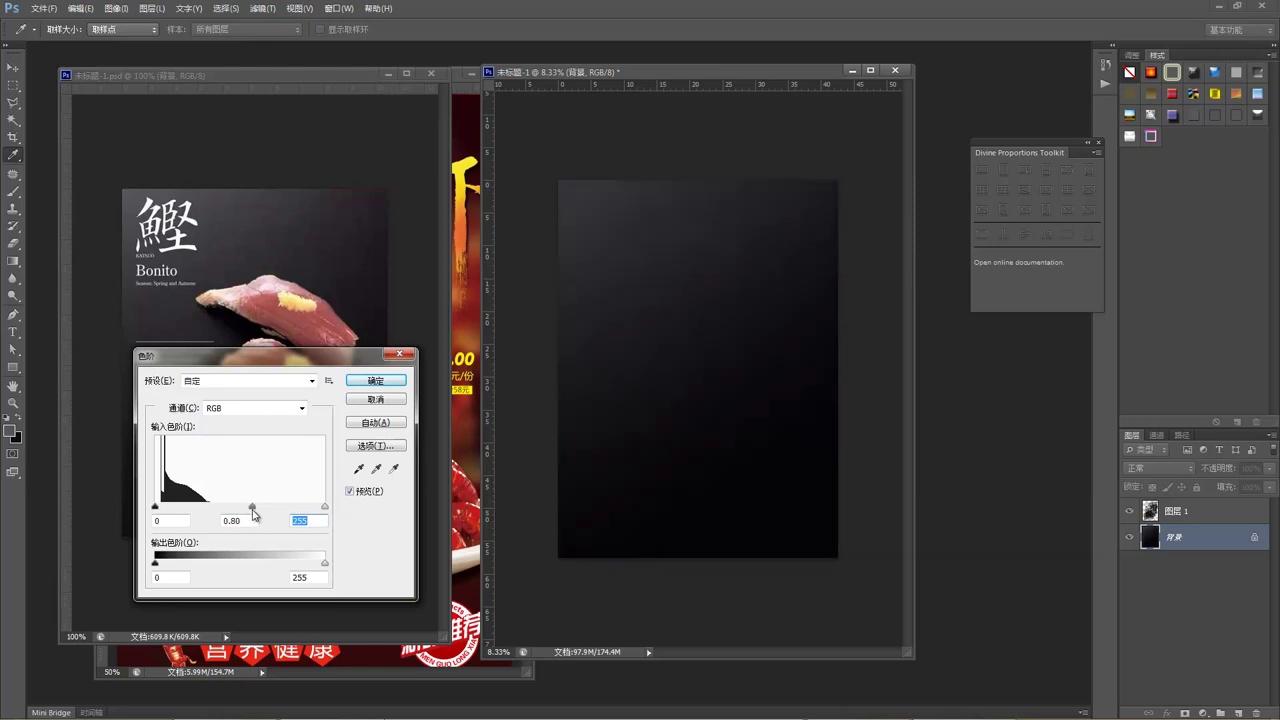
pyautogui.click(252, 508)
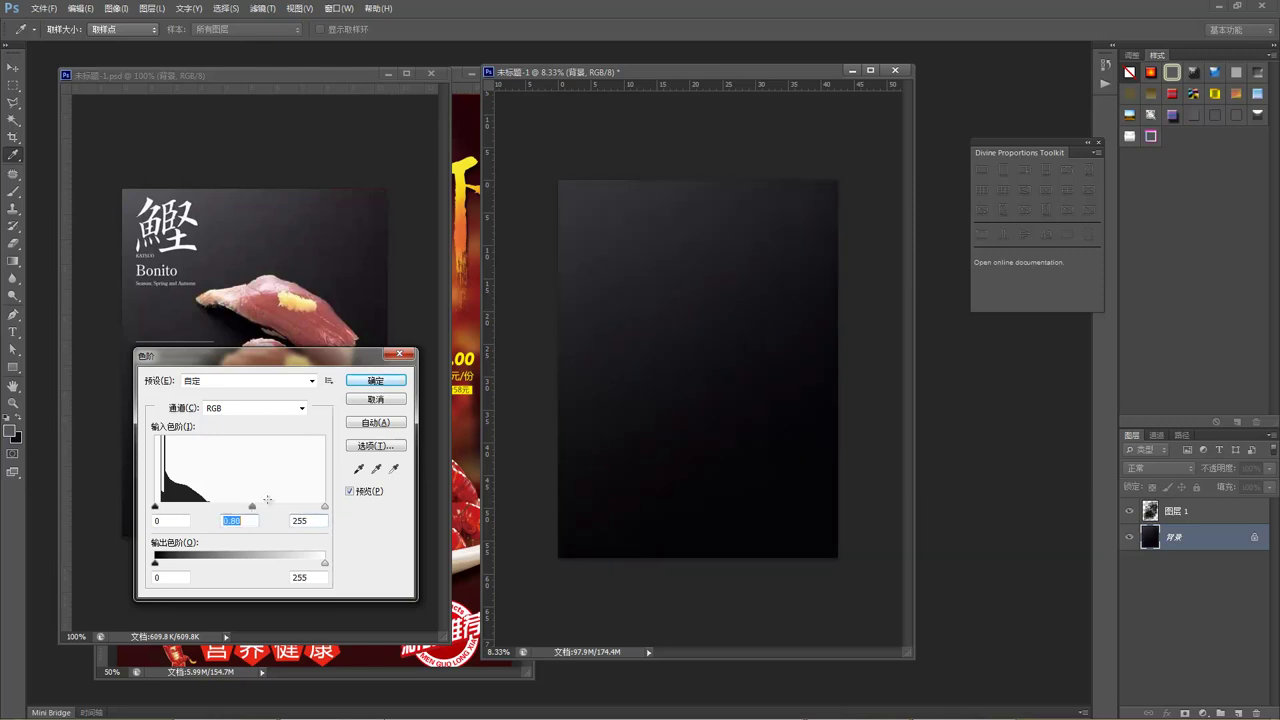
pyautogui.click(389, 383)
pyautogui.press('g')
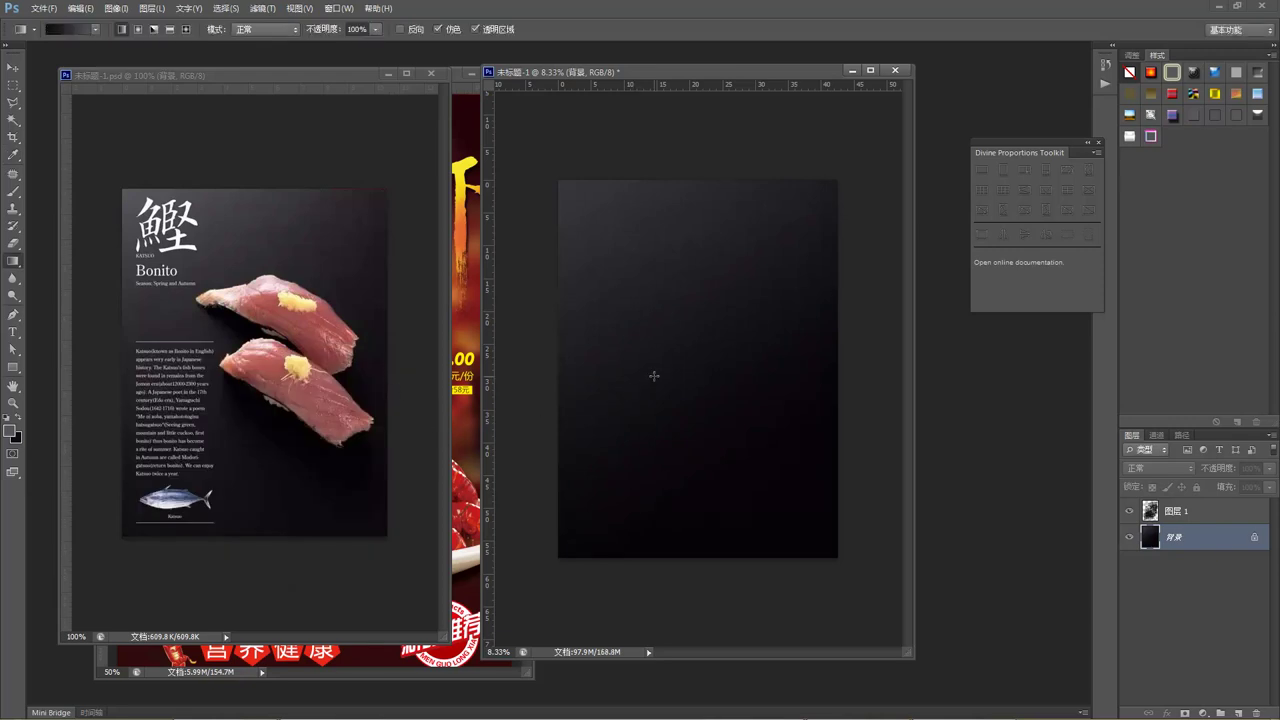
# Apply a Gaussian Blur with a 0.5 pixel radius to the dark document's Background layer.
pyautogui.click(260, 9)
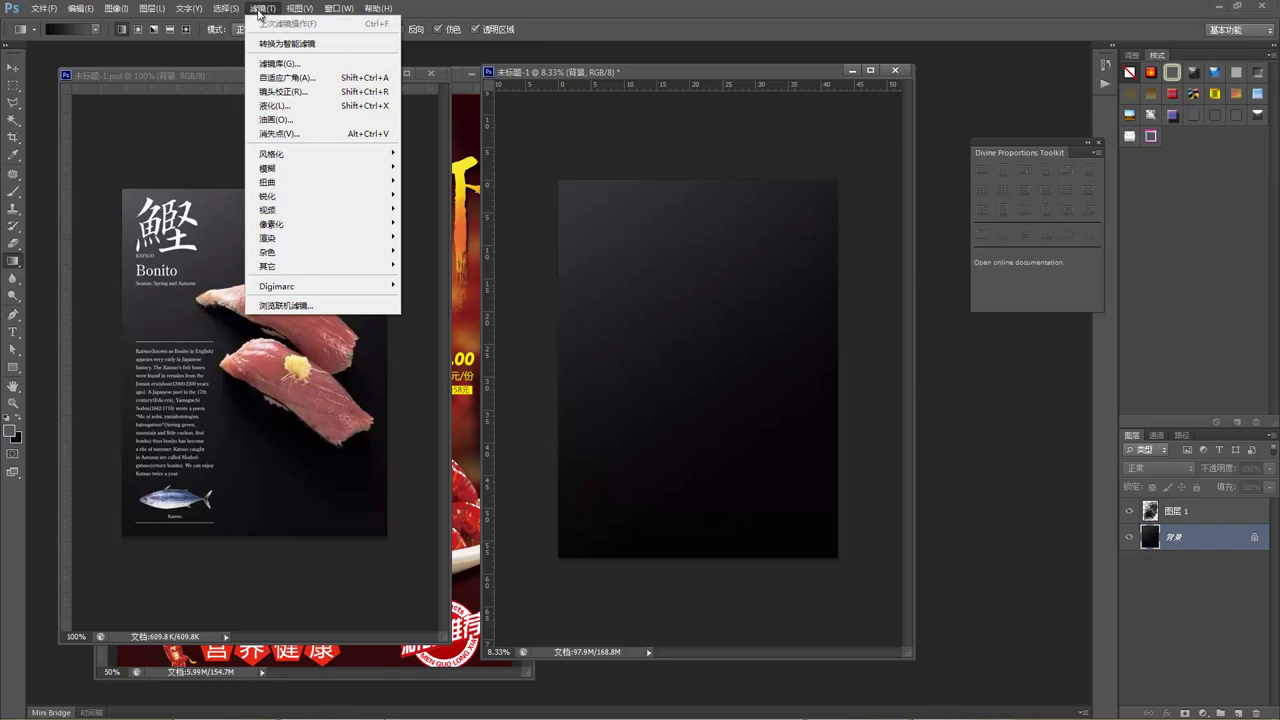
pyautogui.moveTo(356, 168)
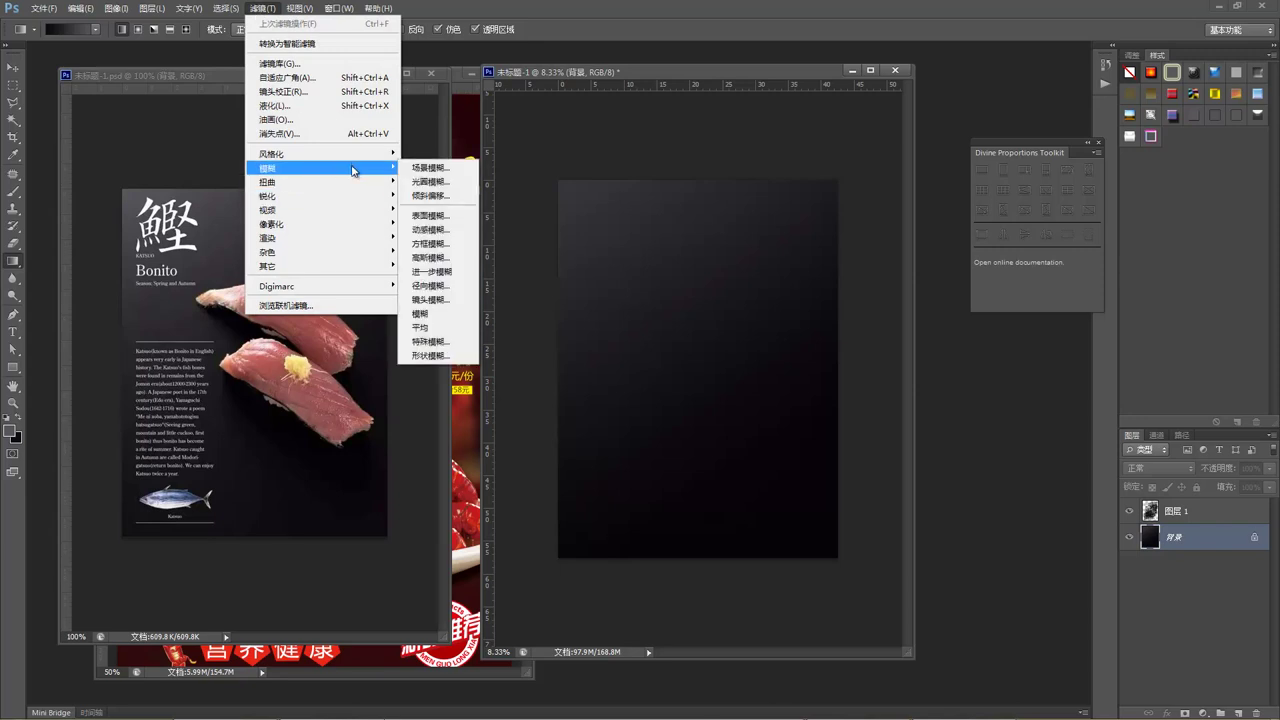
pyautogui.click(450, 258)
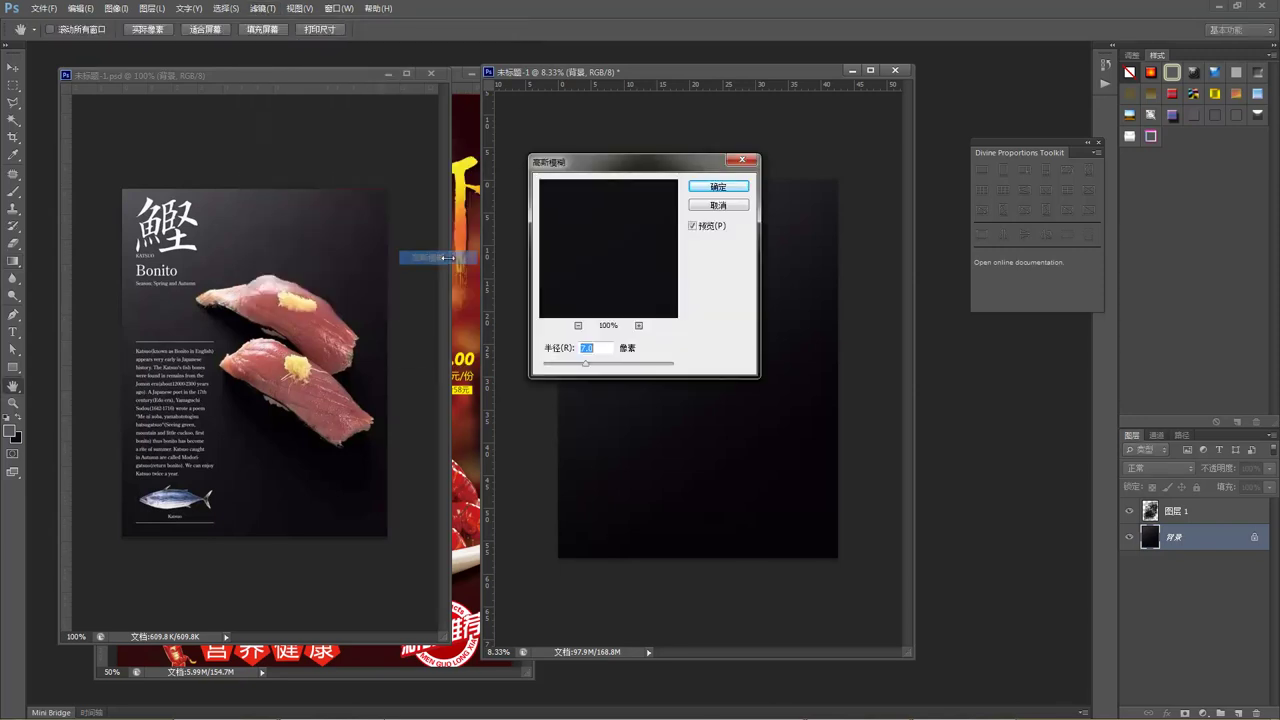
pyautogui.moveTo(585, 364); pyautogui.dragTo(544, 371)
pyautogui.click(718, 187)
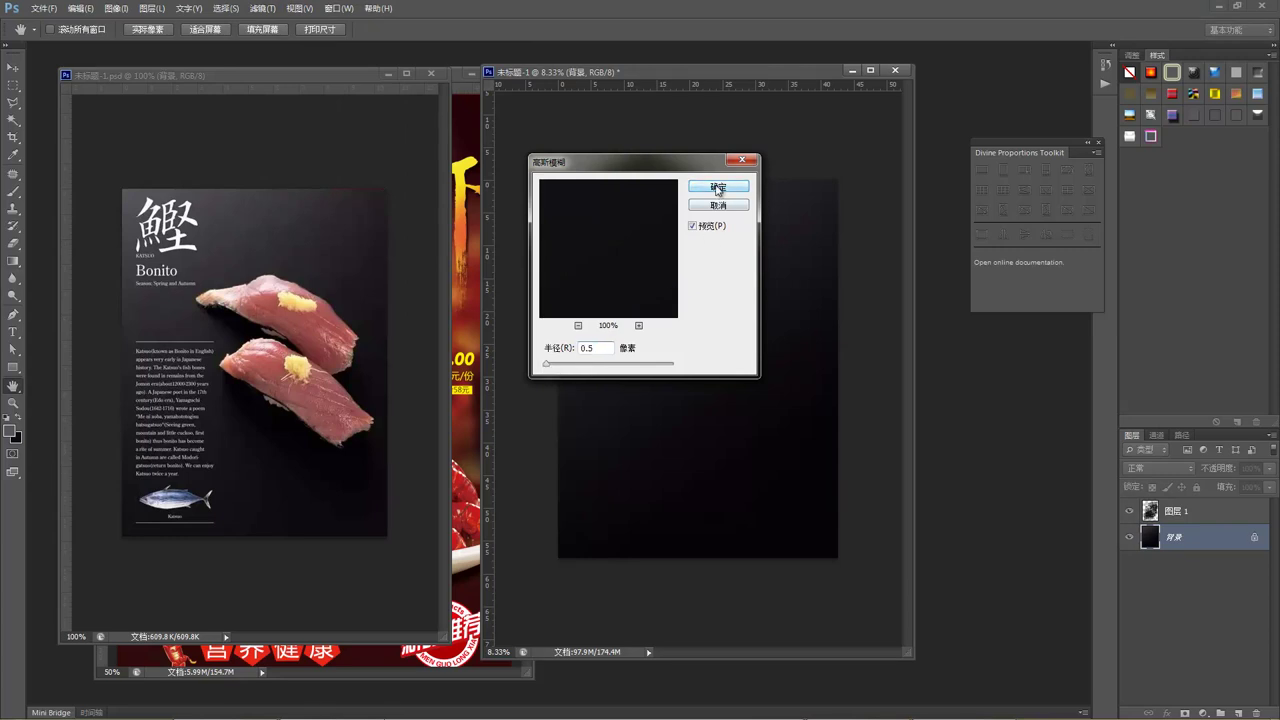
pyautogui.press('g')
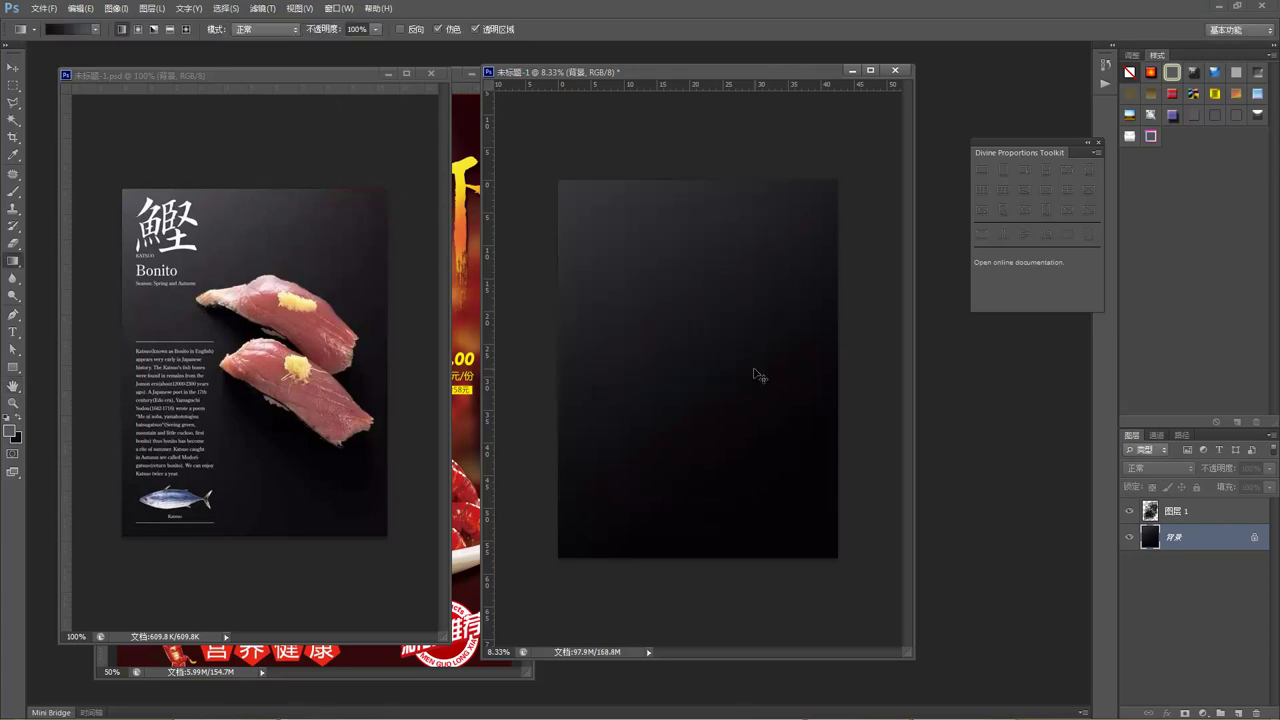
pyautogui.press('z')
pyautogui.click(754, 369)
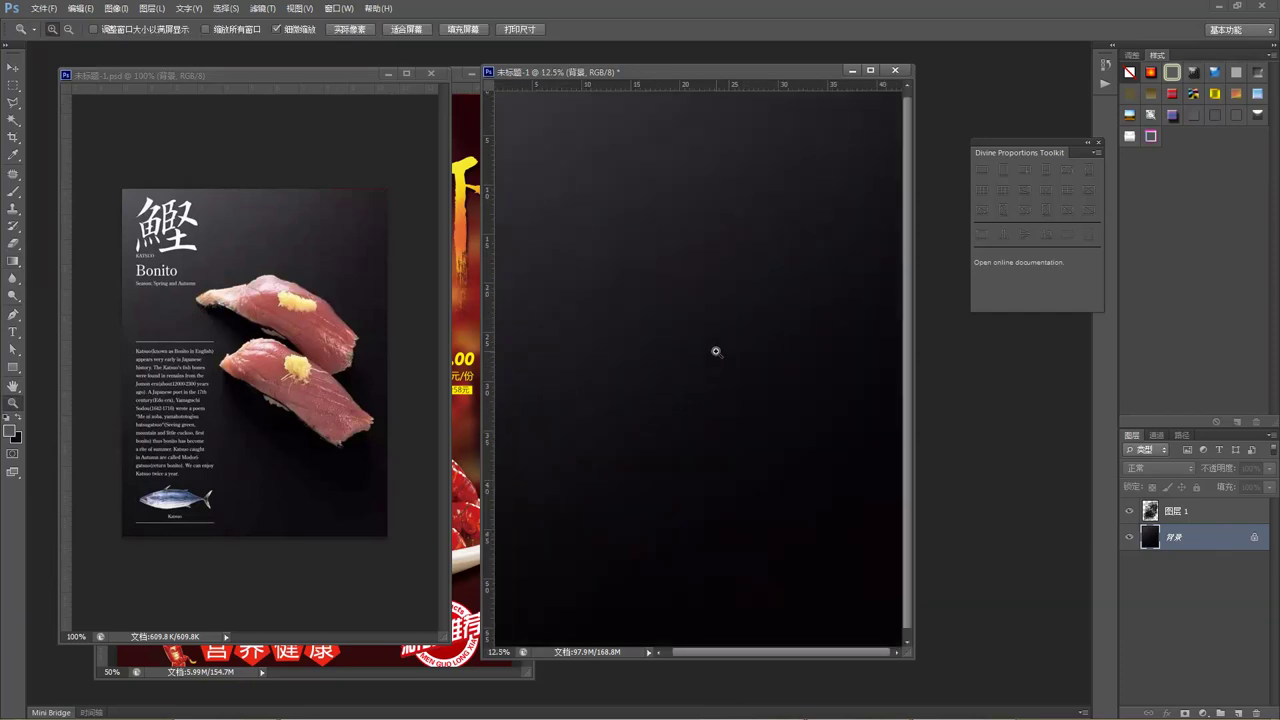
pyautogui.keyDown('alt'); pyautogui.click(707, 347); pyautogui.keyUp('alt')
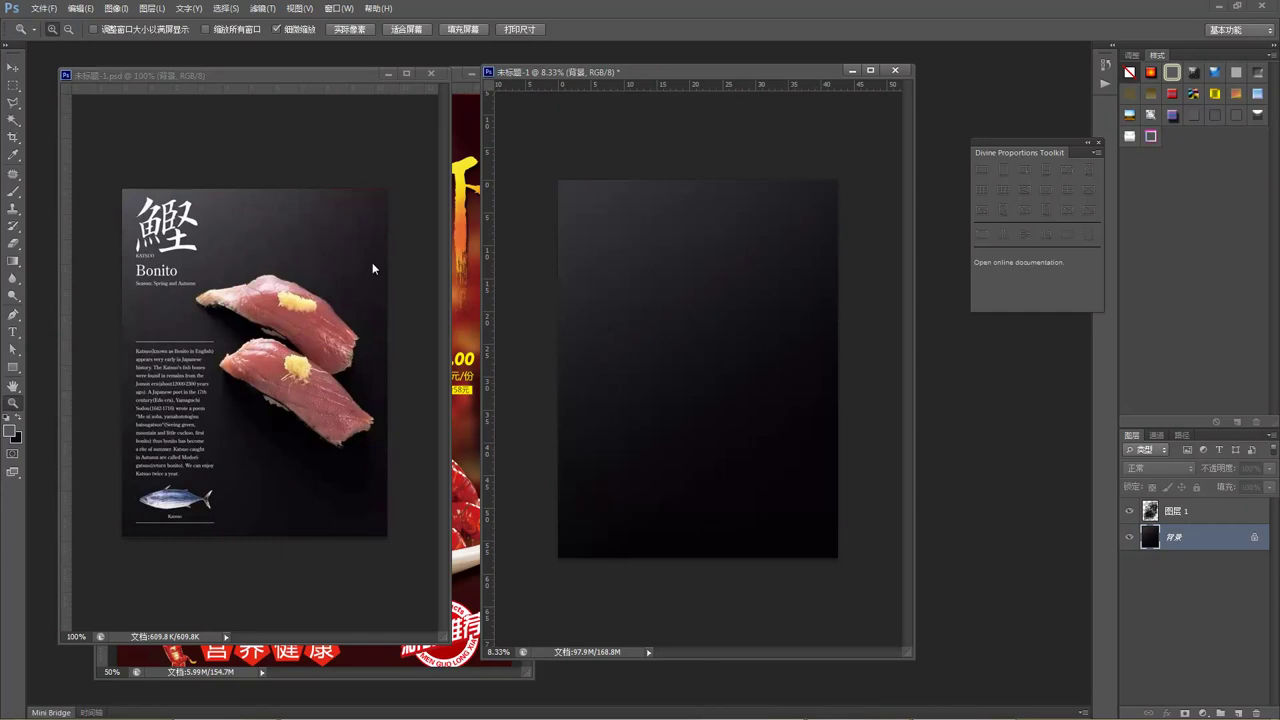
# Delete the texture layer 图层 1 above the gradient background in the dark document.
pyautogui.click(14, 68)
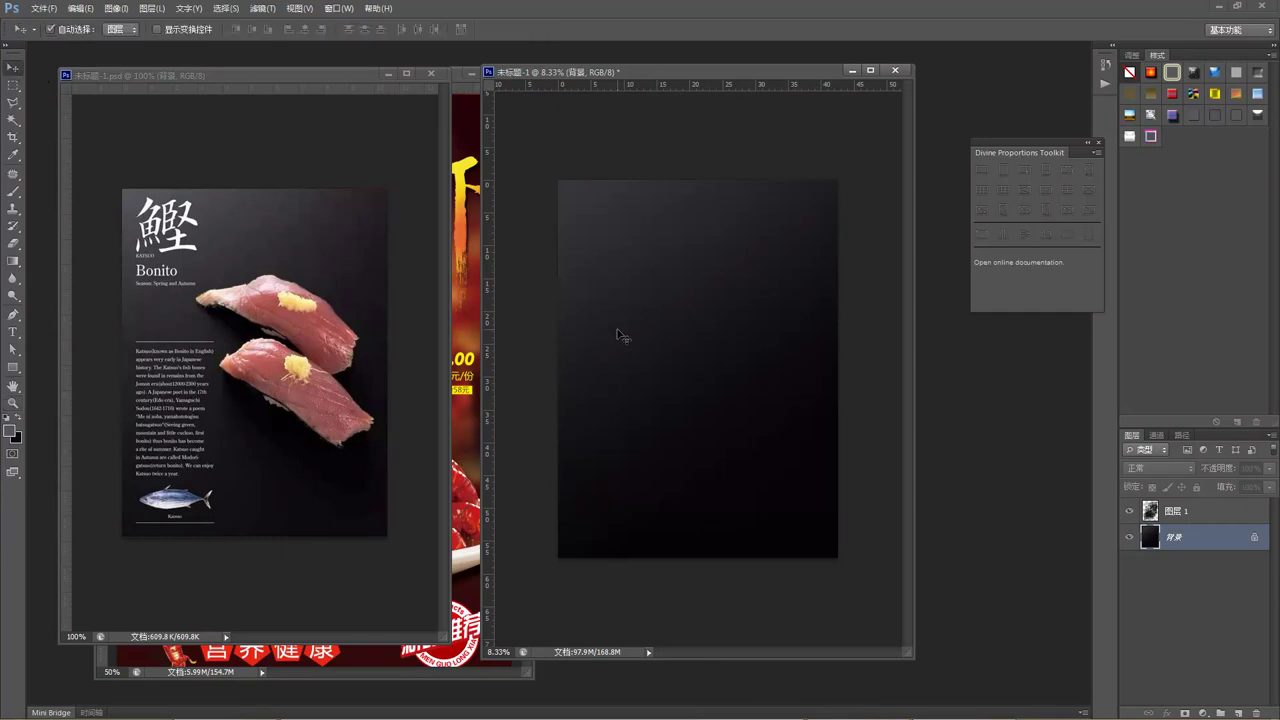
pyautogui.click(1178, 512)
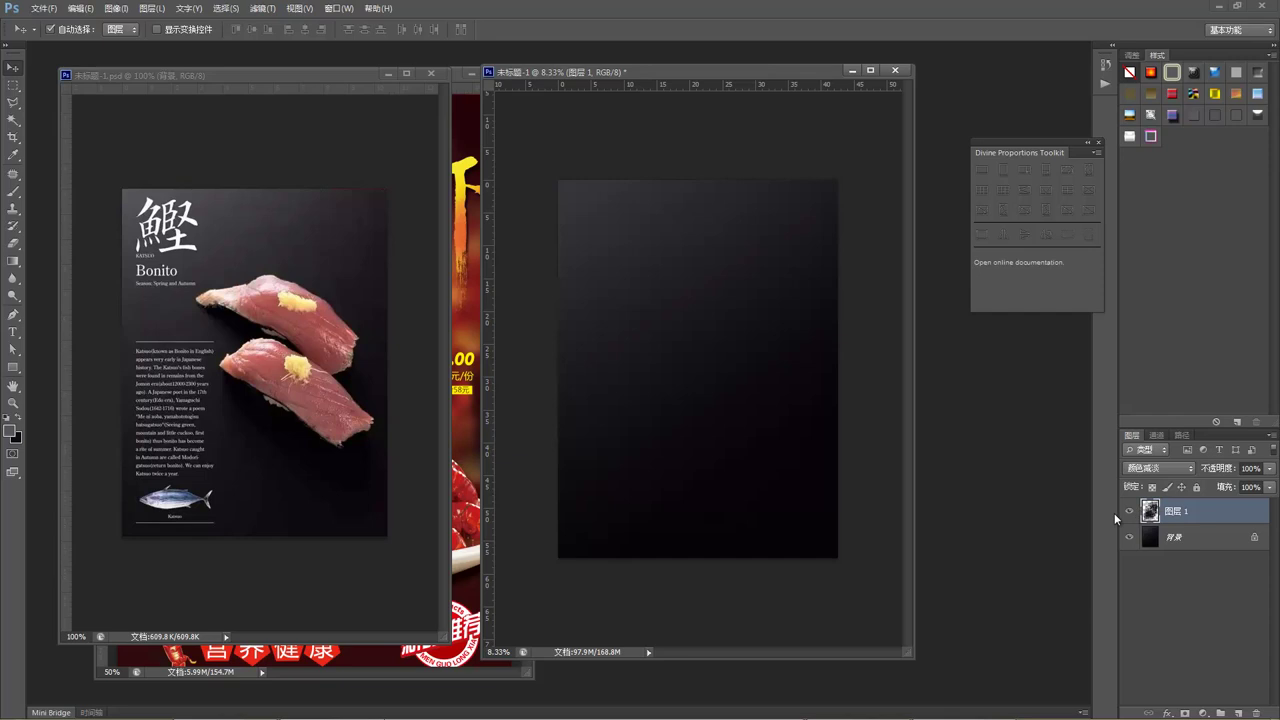
pyautogui.press('Delete')
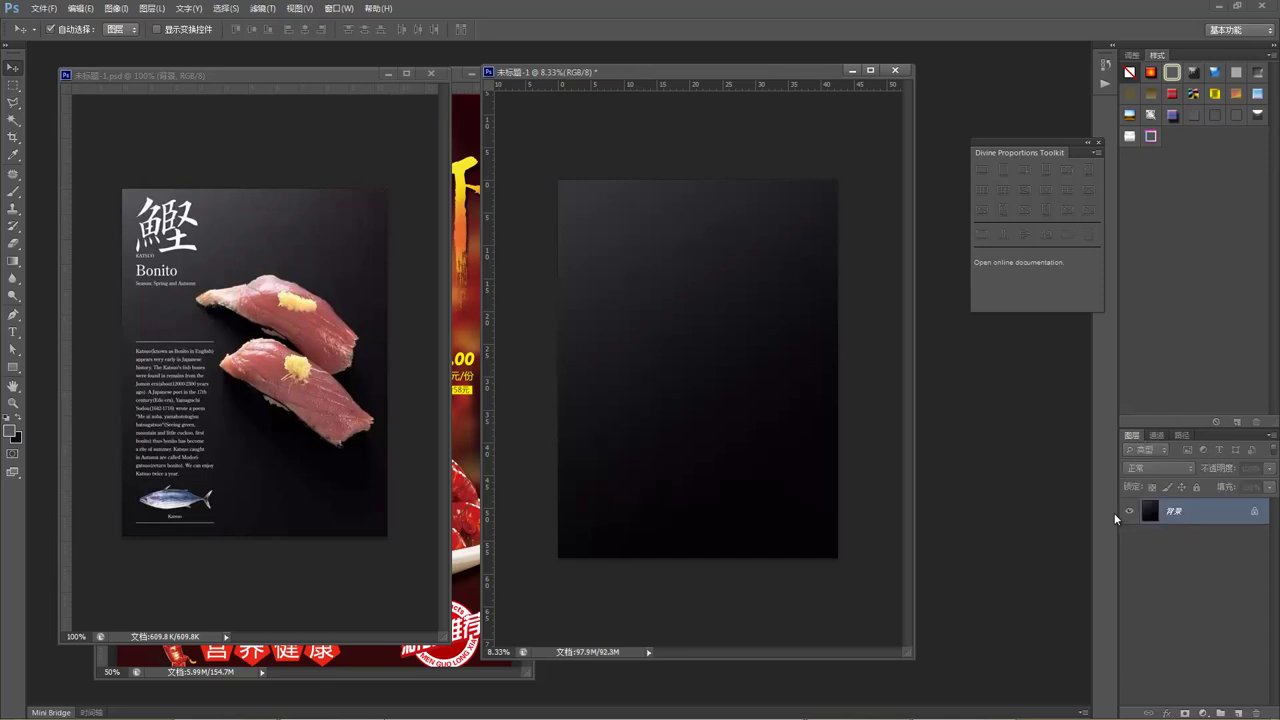
# Examine the Bonito poster's dark background near the top up close and select its poster image layer.
pyautogui.click(354, 250)
pyautogui.press('z')
pyautogui.click(326, 236)
pyautogui.click(305, 225)
pyautogui.keyDown('alt'); pyautogui.click(300, 222); pyautogui.keyUp('alt')
pyautogui.keyDown('alt'); pyautogui.click(288, 220); pyautogui.keyUp('alt')
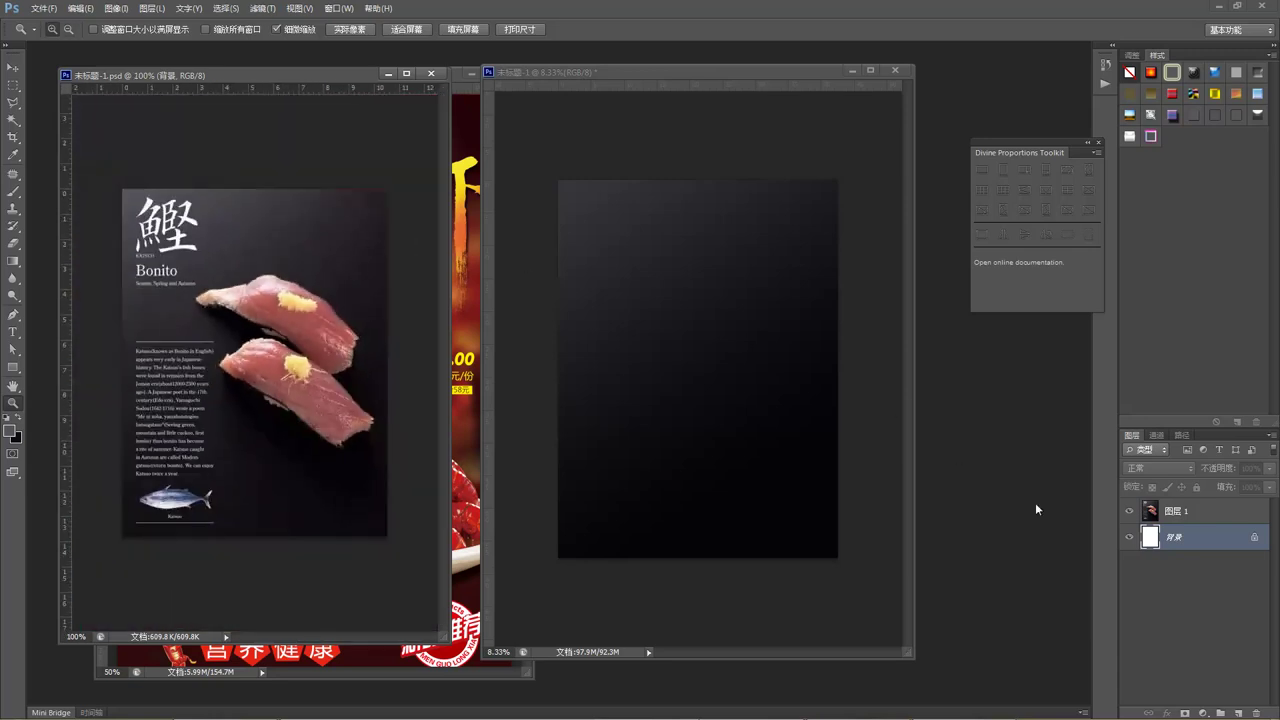
pyautogui.click(1224, 510)
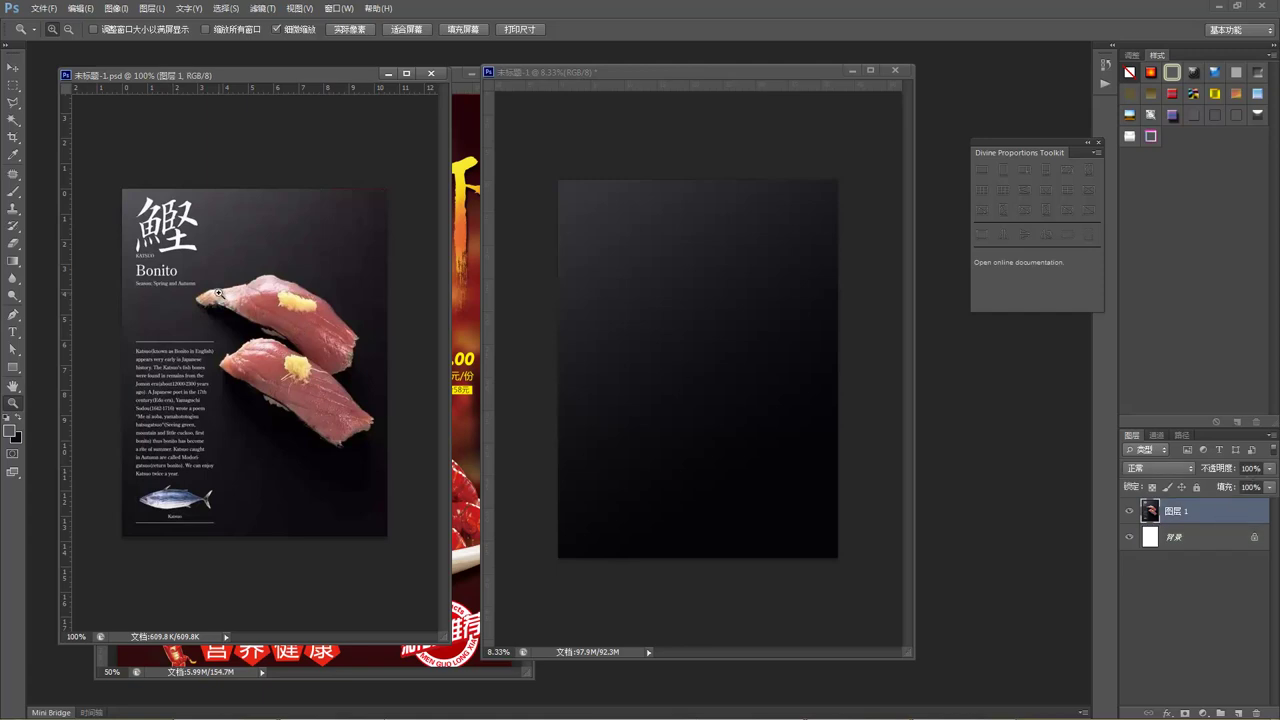
# Choose the 1593 px crackle texture brush and add a new empty layer above the Bonito poster image.
pyautogui.press('b')
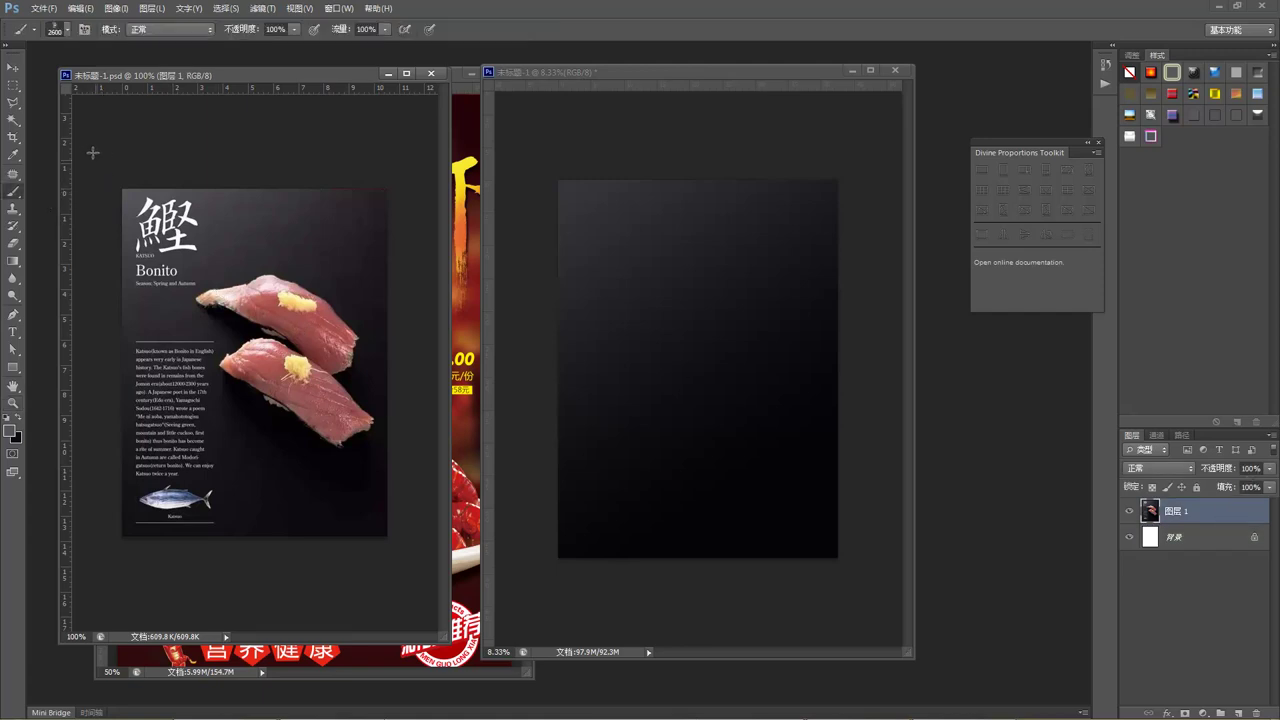
pyautogui.click(66, 30)
pyautogui.moveTo(148, 178); pyautogui.dragTo(150, 191)
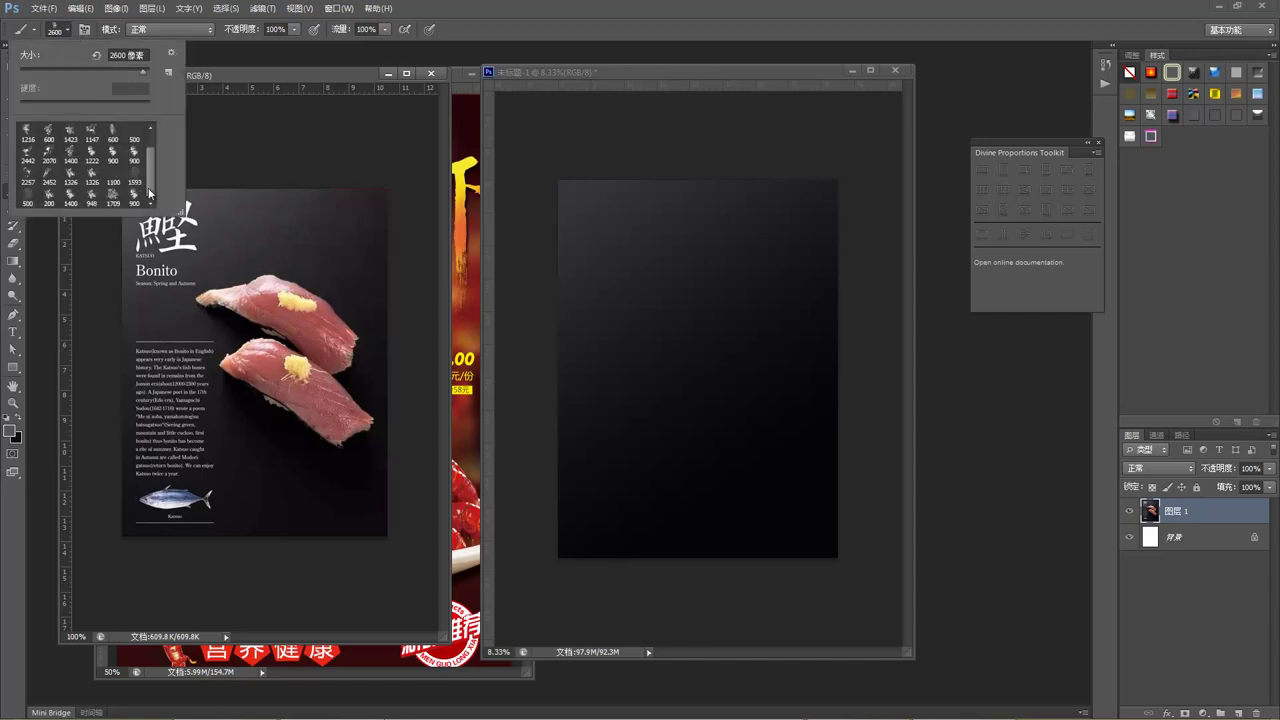
pyautogui.click(136, 179)
pyautogui.press('Return')
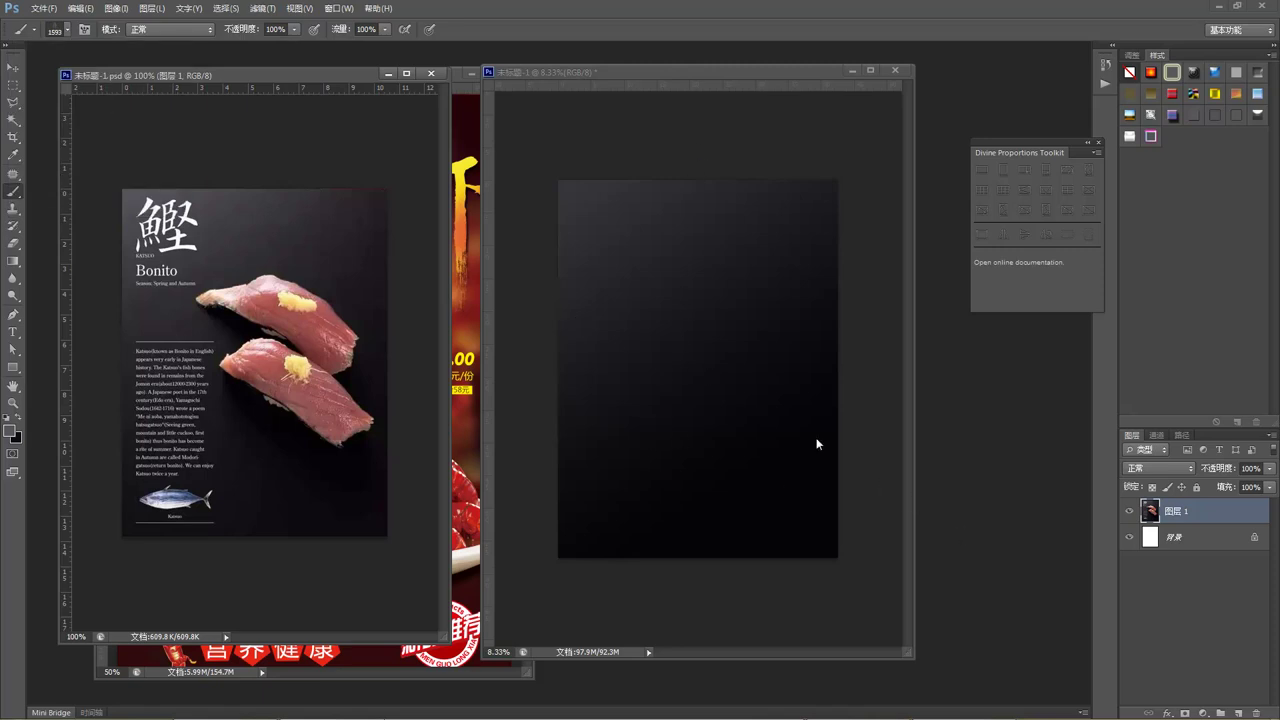
pyautogui.hotkey('ctrl', 'shift', 'n')
pyautogui.press('Return')
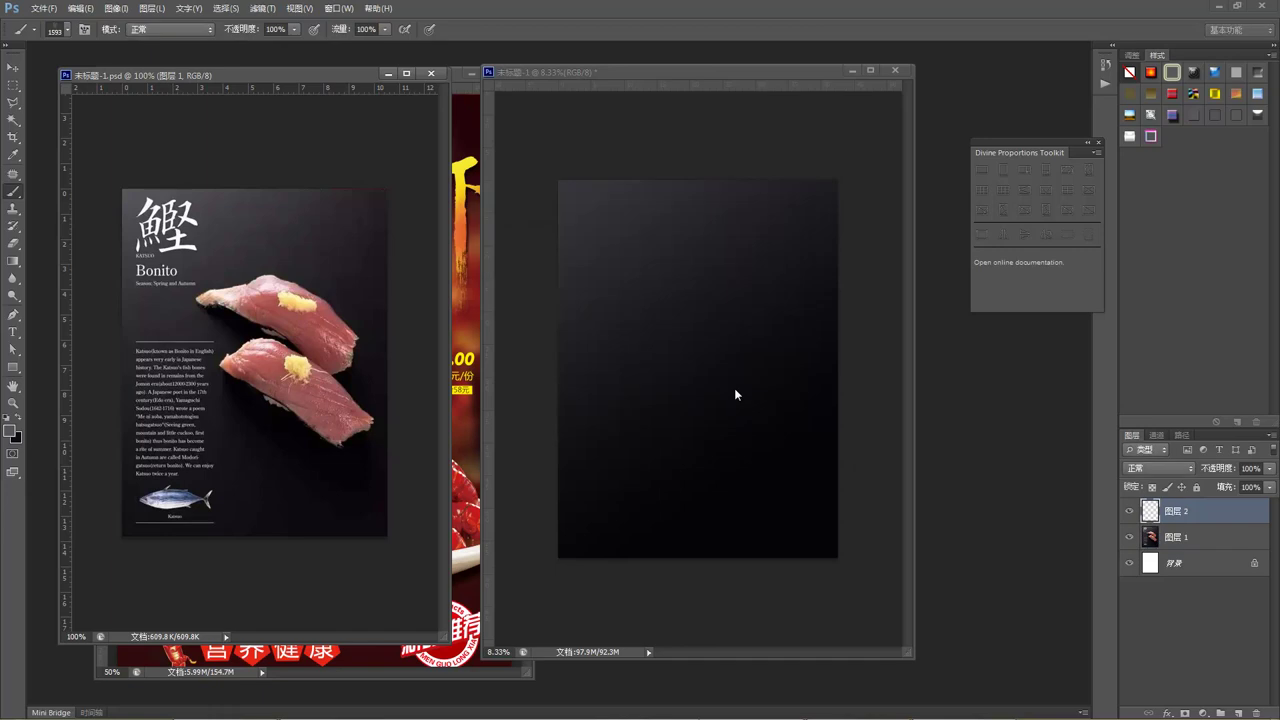
# Activate the dark gradient document and enlarge the crackle texture brush to about 2300 px.
pyautogui.click(689, 232)
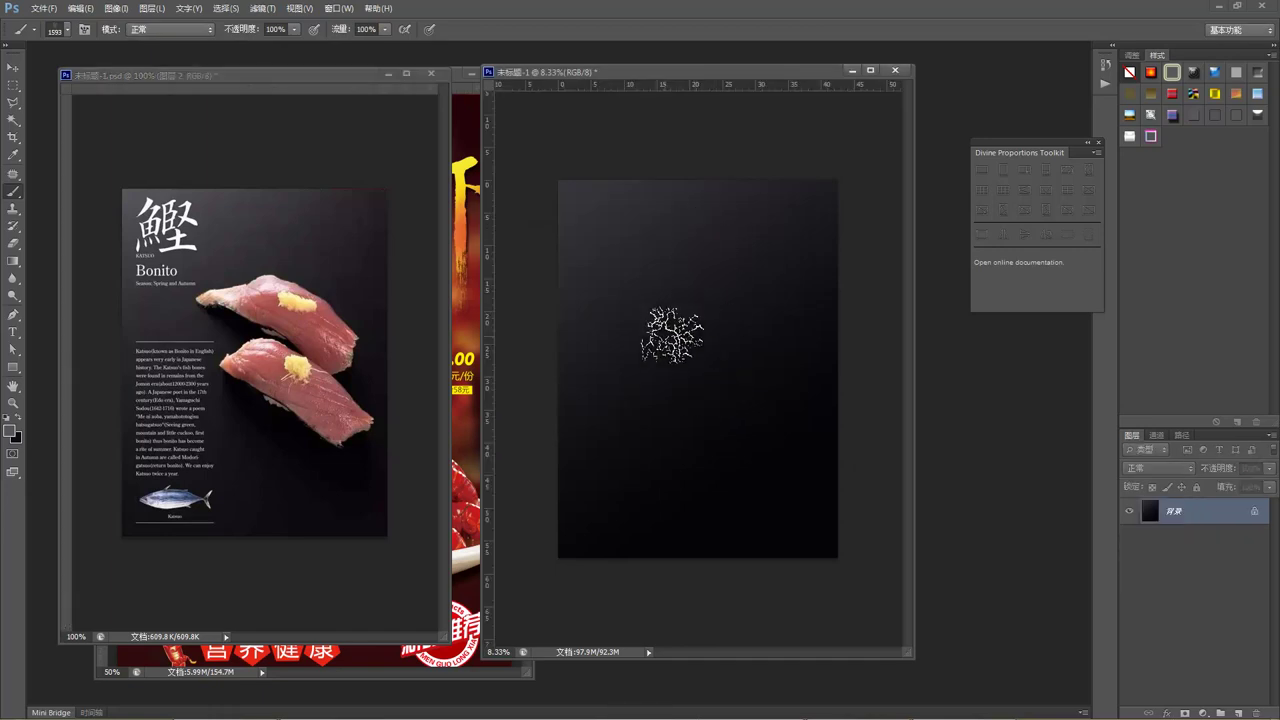
pyautogui.press(']')
pyautogui.press(']')
pyautogui.press(']')
pyautogui.press(']')
pyautogui.press(']')
pyautogui.press(']')
pyautogui.press(']')
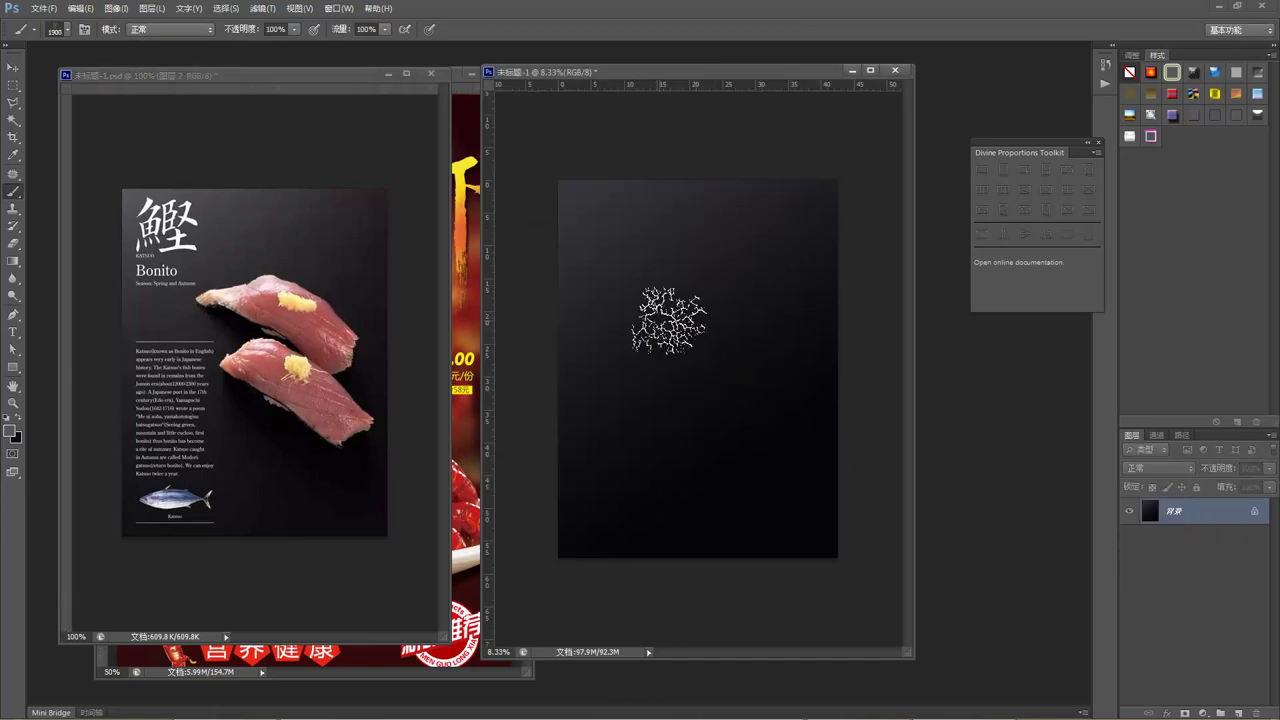
# Try painting the crackle texture directly on the Background layer with the brush enlarged to 3000 px, and undo the strokes.
pyautogui.click(654, 258)
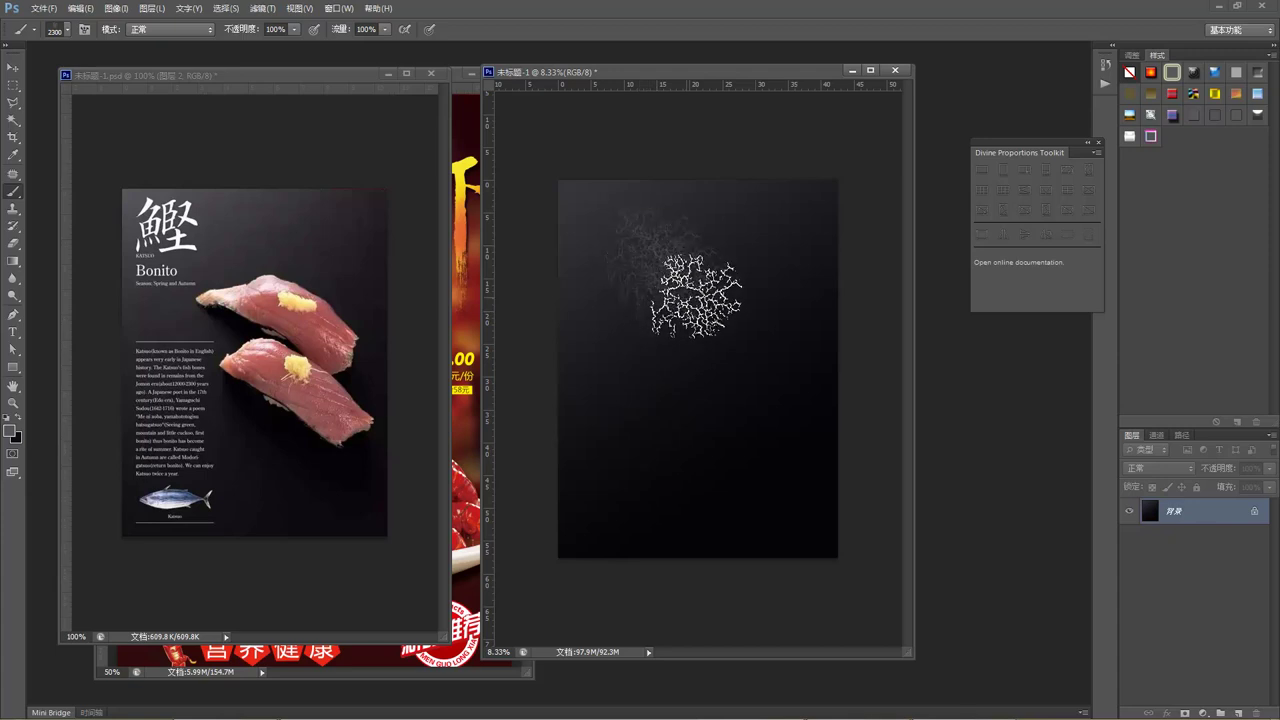
pyautogui.click(745, 248)
pyautogui.moveTo(771, 273)
pyautogui.mouseDown()
pyautogui.moveTo(785, 376)
pyautogui.moveTo(733, 356)
pyautogui.moveTo(708, 327)
pyautogui.moveTo(675, 325)
pyautogui.moveTo(619, 437)
pyautogui.moveTo(641, 445)
pyautogui.moveTo(690, 400)
pyautogui.moveTo(731, 450)
pyautogui.moveTo(736, 435)
pyautogui.moveTo(771, 450)
pyautogui.moveTo(794, 495)
pyautogui.moveTo(790, 457)
pyautogui.moveTo(782, 513)
pyautogui.moveTo(634, 520)
pyautogui.moveTo(730, 517)
pyautogui.moveTo(643, 500)
pyautogui.moveTo(781, 490)
pyautogui.moveTo(813, 251)
pyautogui.moveTo(777, 215)
pyautogui.mouseUp()
pyautogui.press(']')
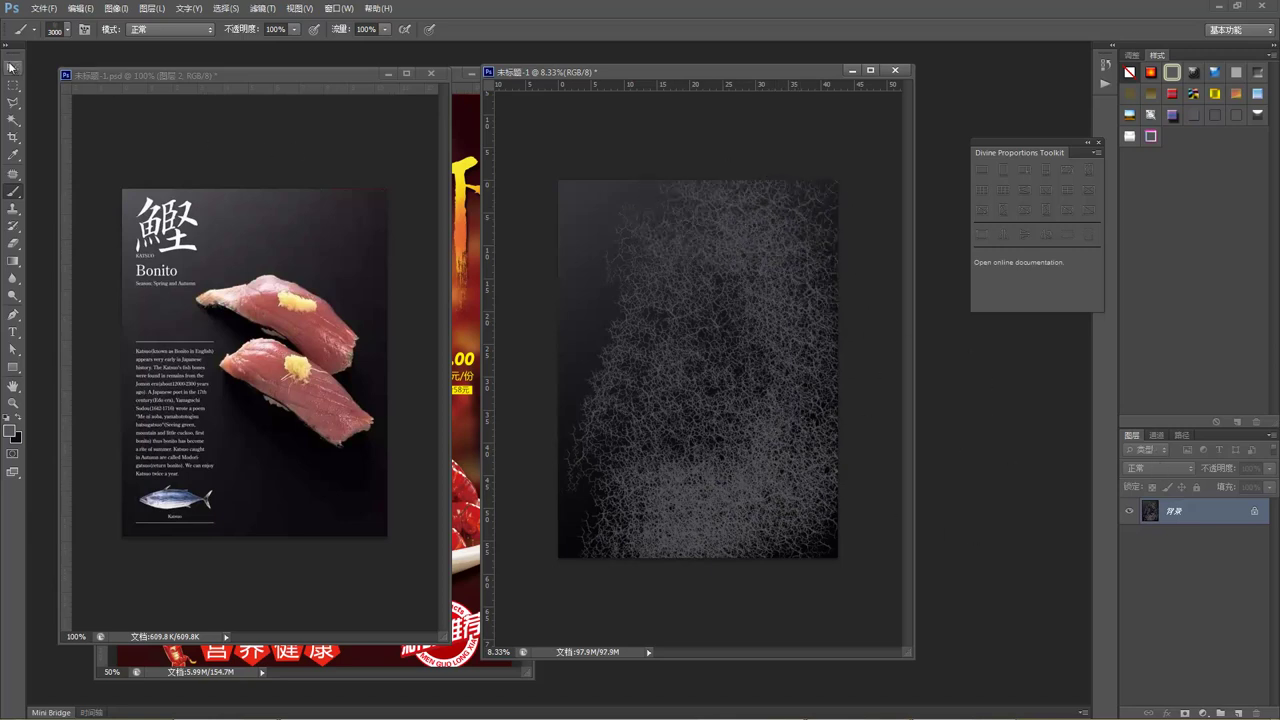
pyautogui.press('v')
pyautogui.moveTo(660, 72); pyautogui.dragTo(680, 92)
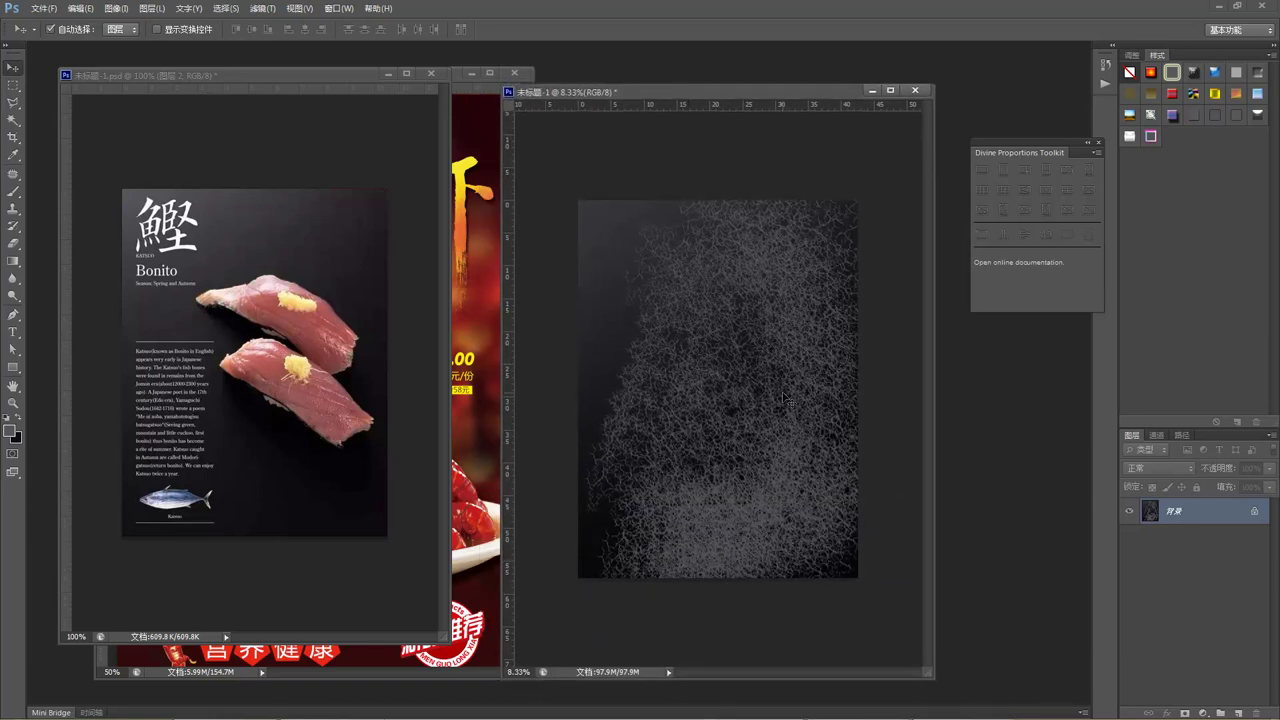
pyautogui.hotkey('ctrl', 'z')
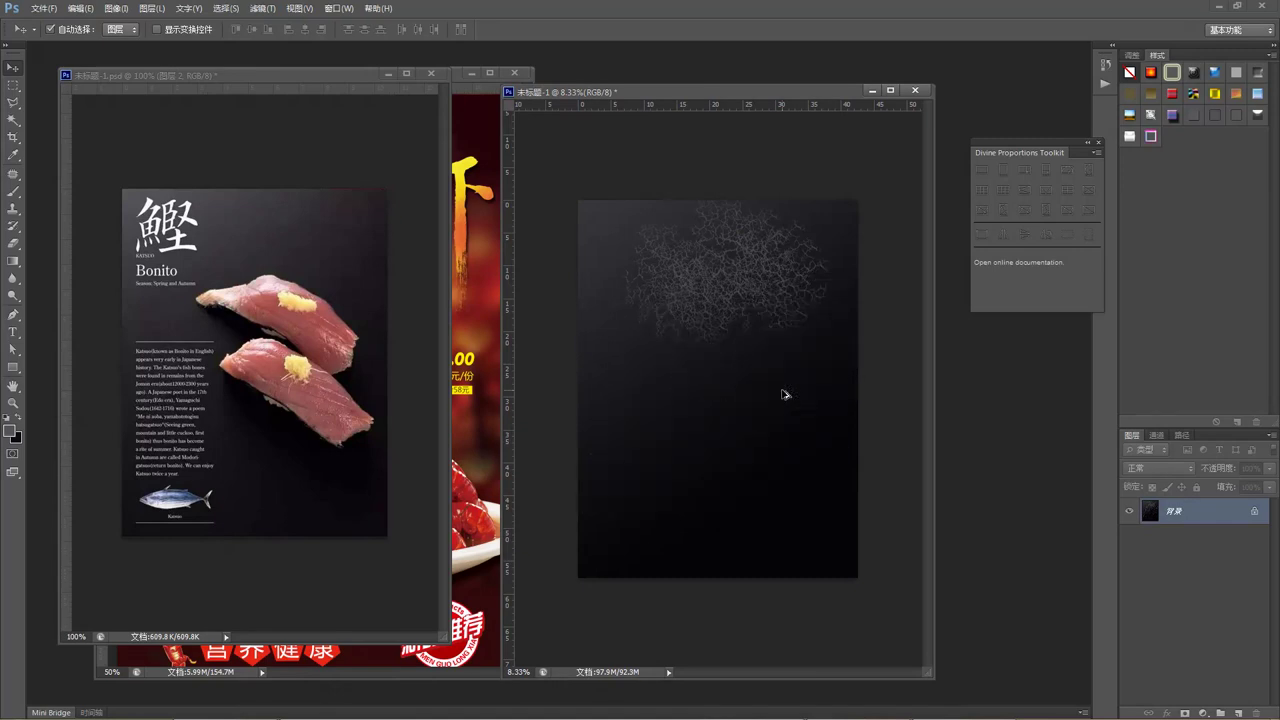
# Add a new layer above the gradient and paint the crackle texture across it with the 3000 px brush.
pyautogui.hotkey('ctrl', 'shift', 'n')
pyautogui.press('Return')
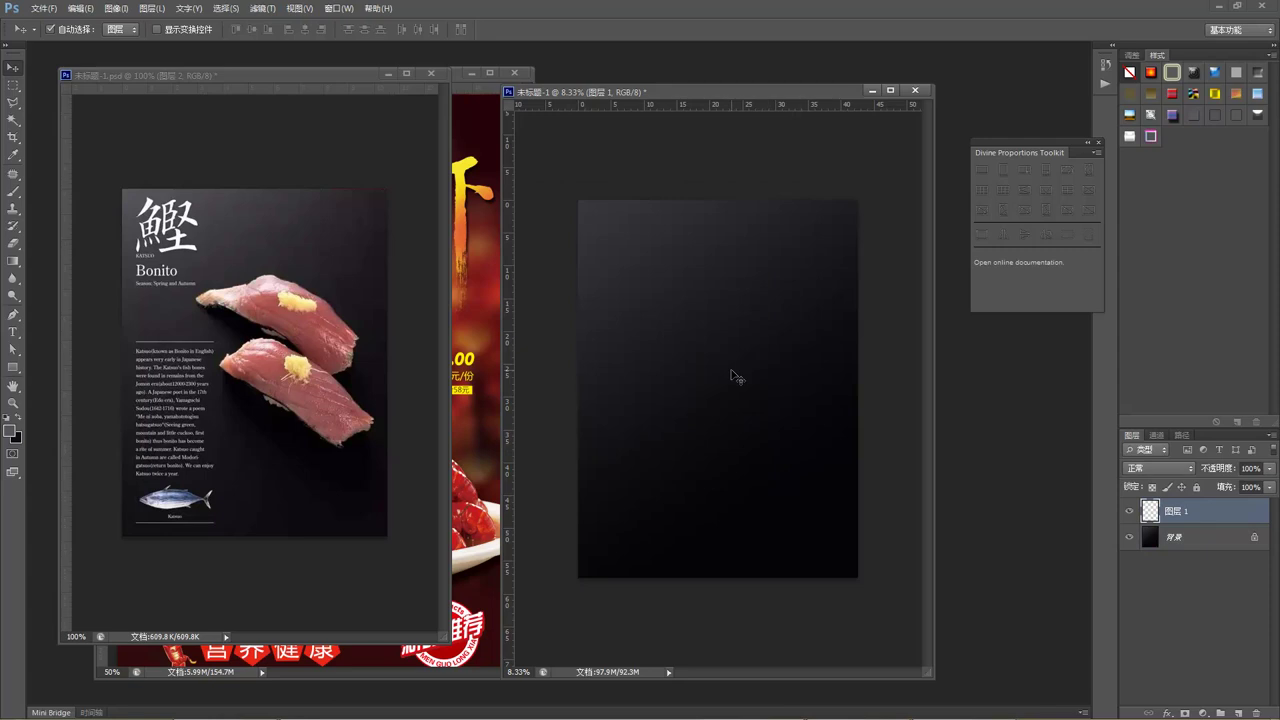
pyautogui.press('b')
pyautogui.click(738, 350)
pyautogui.moveTo(857, 378)
pyautogui.mouseDown()
pyautogui.moveTo(758, 275)
pyautogui.moveTo(795, 247)
pyautogui.moveTo(807, 380)
pyautogui.moveTo(780, 409)
pyautogui.moveTo(699, 290)
pyautogui.moveTo(673, 402)
pyautogui.moveTo(639, 436)
pyautogui.moveTo(653, 507)
pyautogui.moveTo(724, 447)
pyautogui.moveTo(701, 488)
pyautogui.moveTo(815, 529)
pyautogui.moveTo(646, 540)
pyautogui.moveTo(730, 538)
pyautogui.moveTo(814, 457)
pyautogui.mouseUp()
# Set the crackle texture layer's blend mode to Color Dodge (颜色减淡).
pyautogui.click(1155, 470)
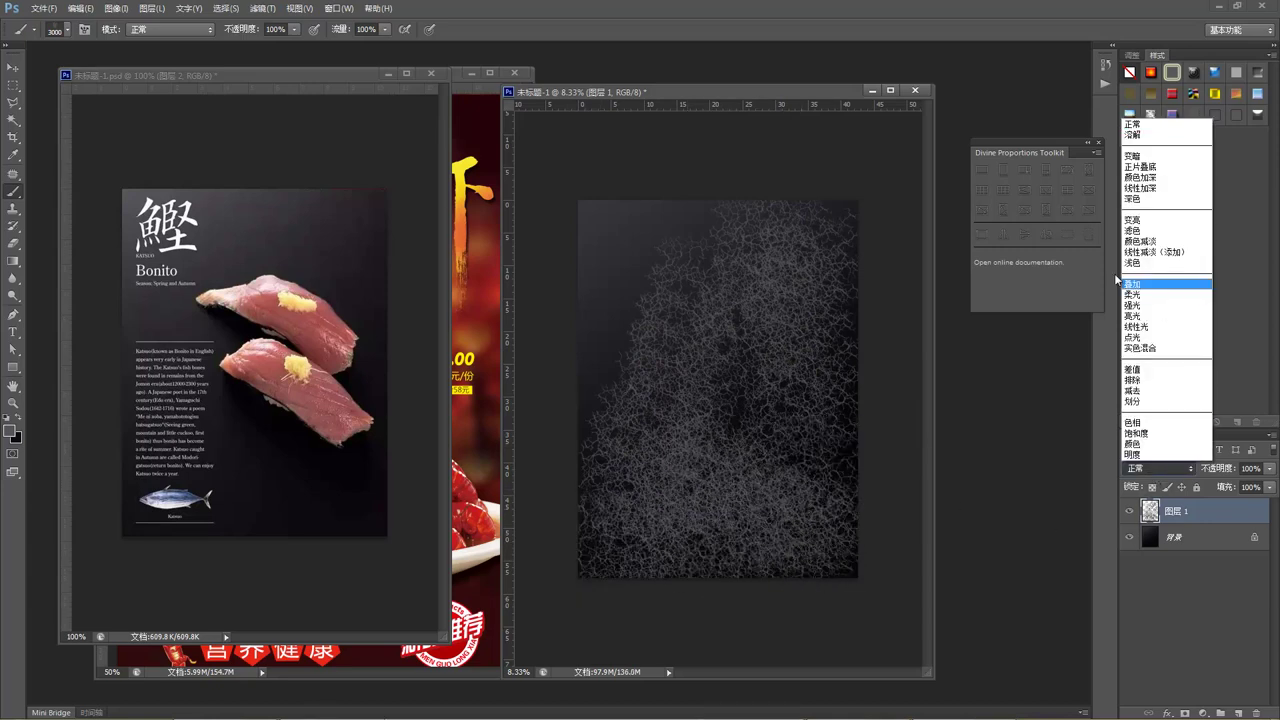
pyautogui.click(1136, 245)
pyautogui.scroll(1, 1163, 467)
pyautogui.scroll(-1, 1163, 467)
pyautogui.scroll(1, 1163, 467)
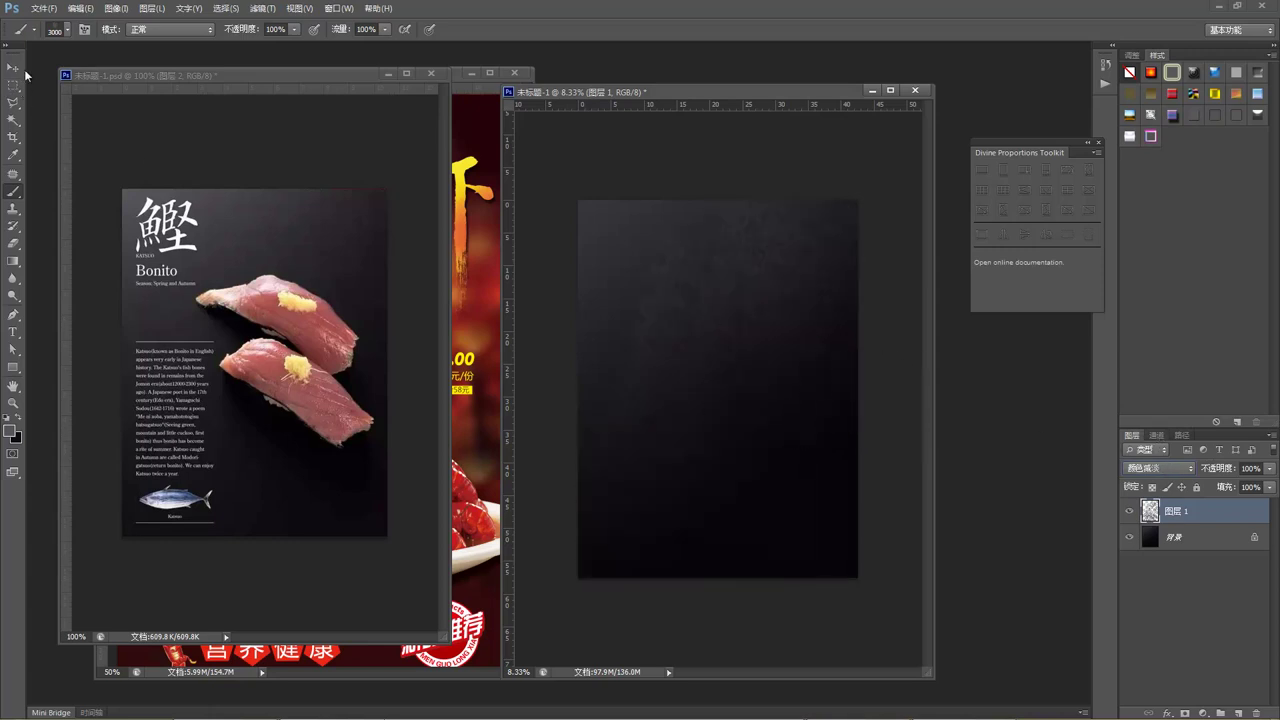
# Enlarge the crackle texture layer with Free Transform and shift it toward the canvas's lower right.
pyautogui.click(13, 67)
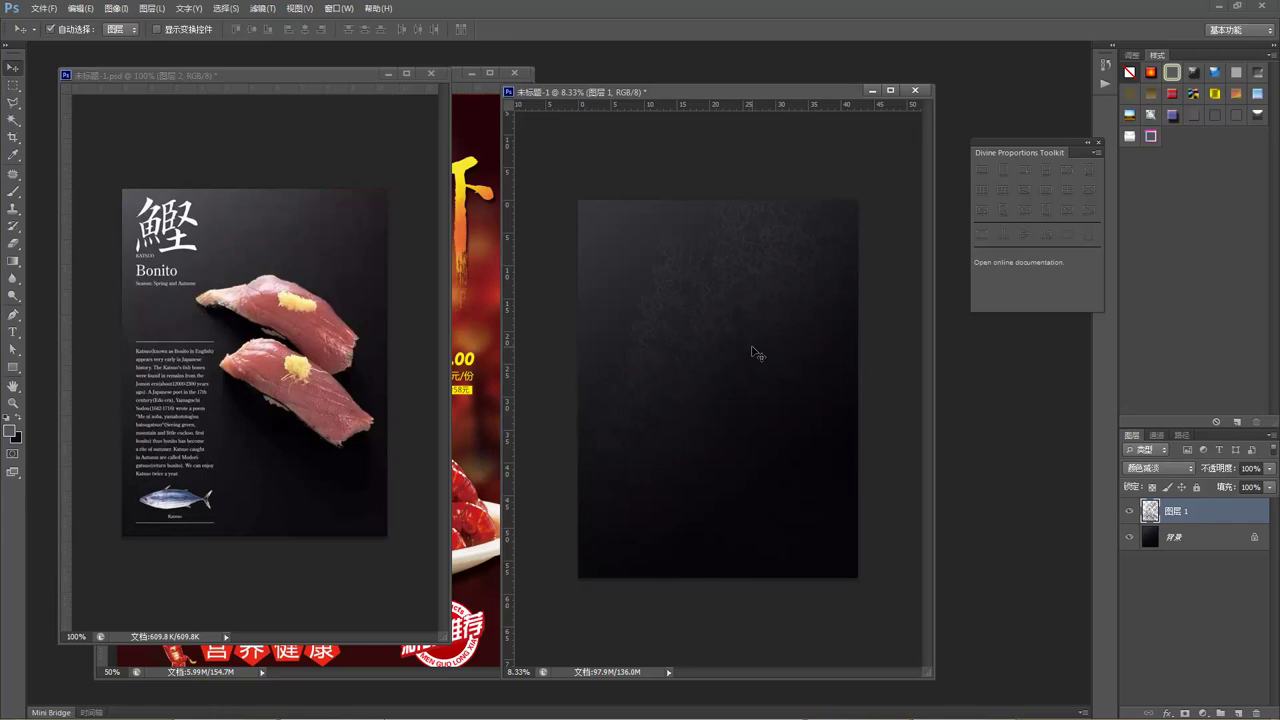
pyautogui.hotkey('ctrl', 't')
pyautogui.moveTo(579, 201); pyautogui.dragTo(536, 205)
pyautogui.press('Return')
pyautogui.moveTo(777, 355); pyautogui.dragTo(825, 372)
pyautogui.moveTo(762, 293); pyautogui.dragTo(790, 321)
# Set the texture layer's opacity to 60% and darken it with a Curves point at input 165, output 136.
pyautogui.click(1247, 468)
pyautogui.write('68')
pyautogui.hotkey('ctrl', 'm')
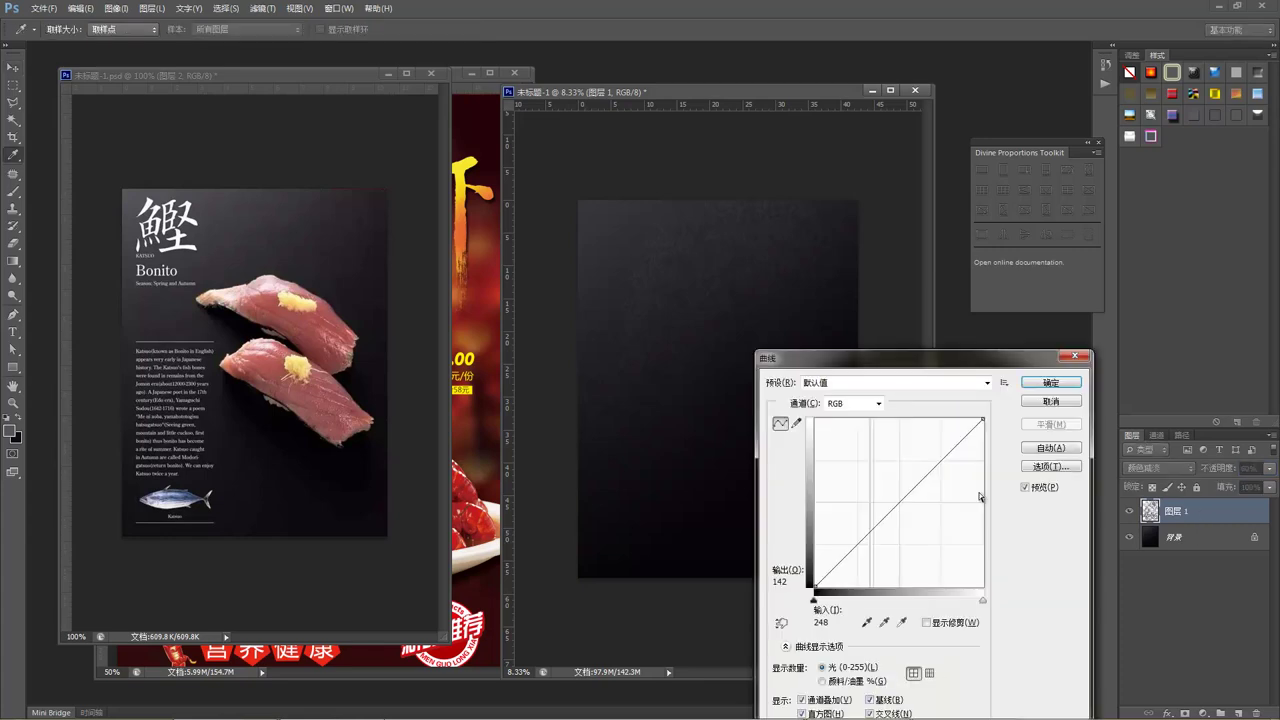
pyautogui.moveTo(912, 489)
pyautogui.mouseDown()
pyautogui.moveTo(896, 474)
pyautogui.moveTo(923, 496)
pyautogui.mouseUp()
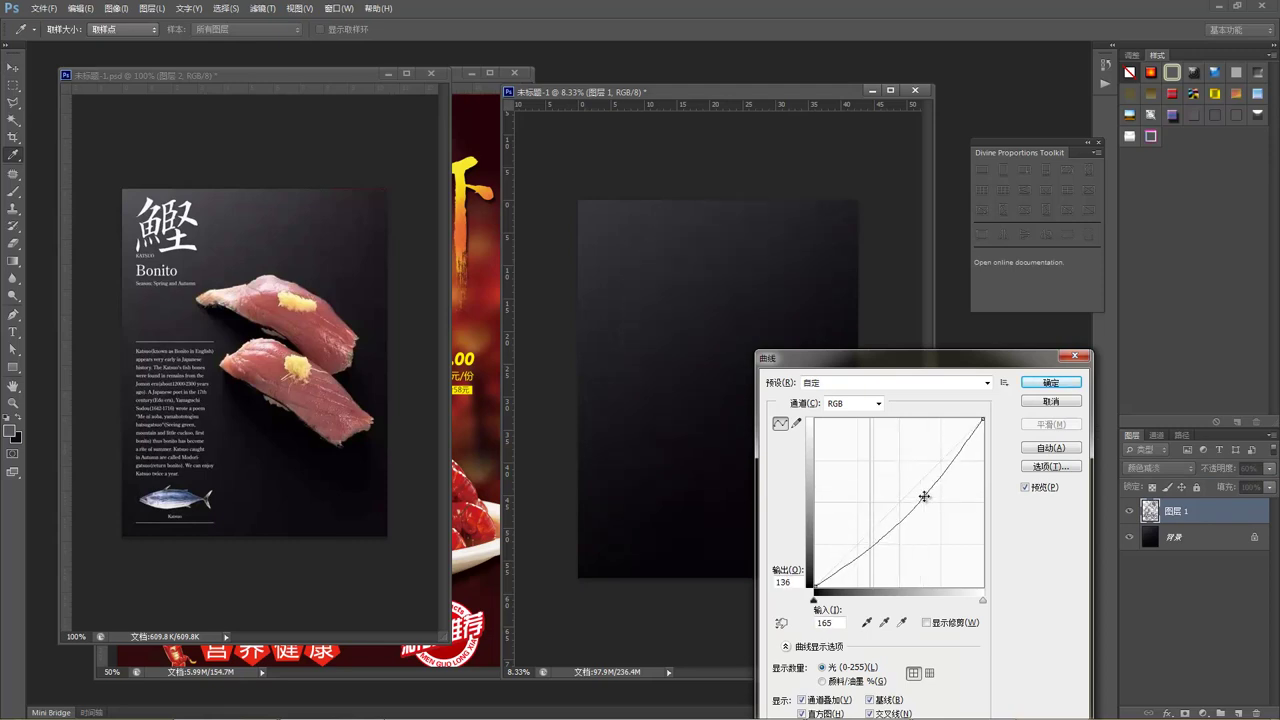
pyautogui.click(1040, 386)
pyautogui.press('z')
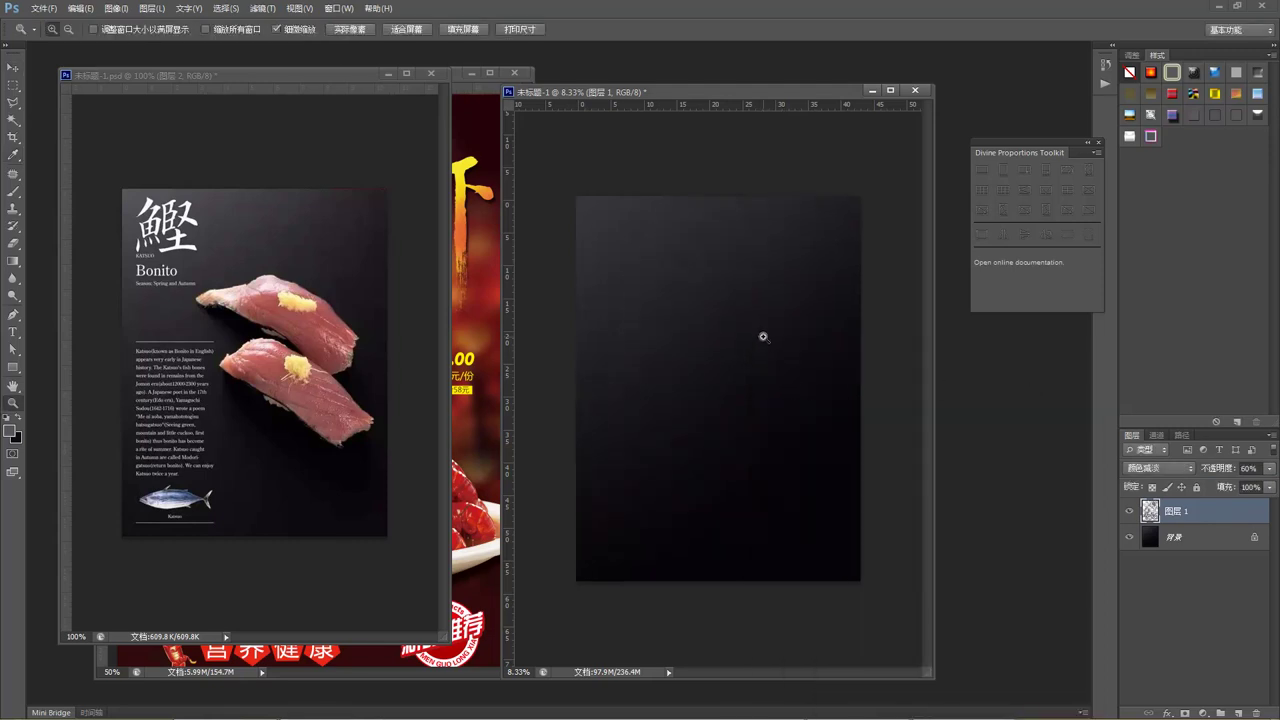
pyautogui.click(760, 335)
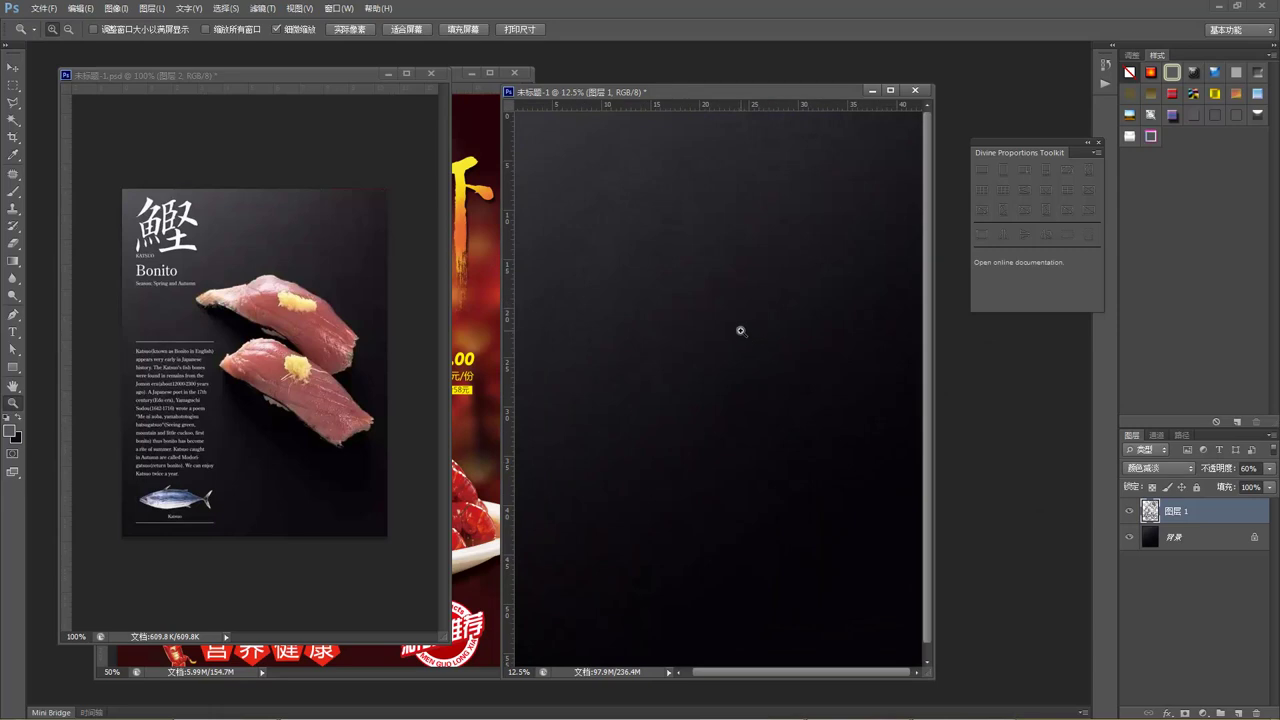
pyautogui.keyDown('alt'); pyautogui.click(733, 334); pyautogui.keyUp('alt')
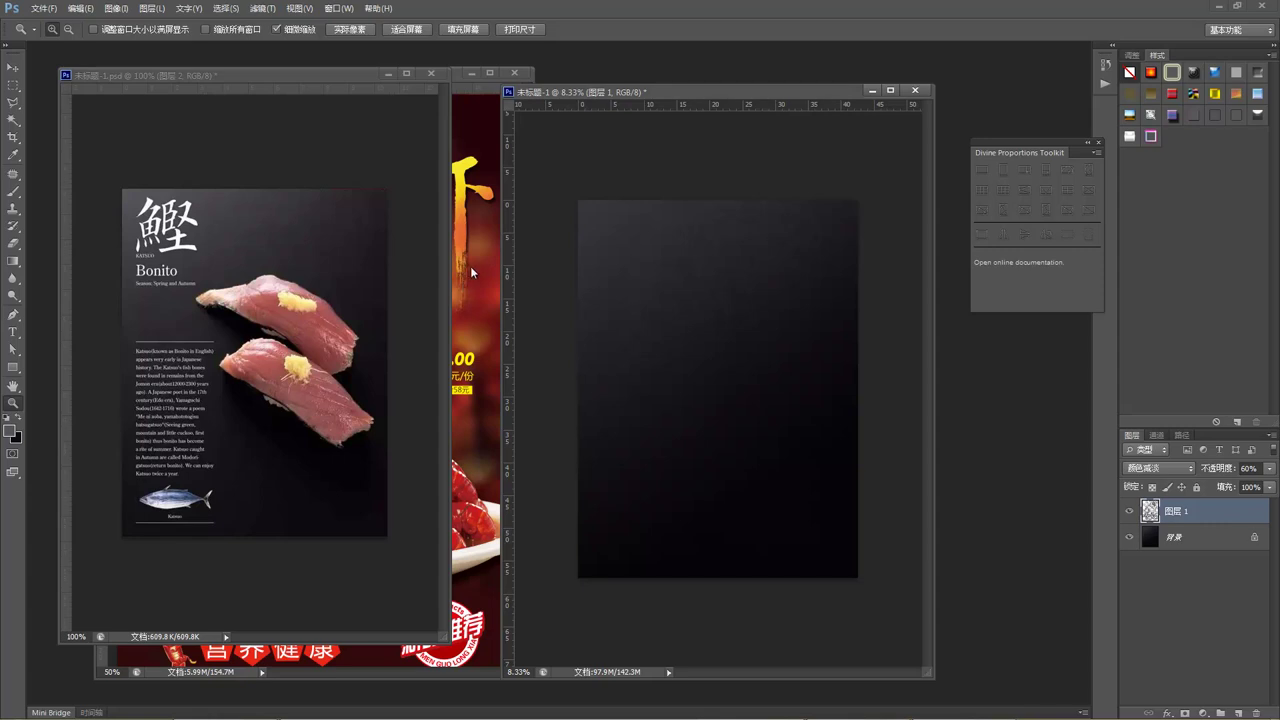
pyautogui.click(694, 322)
pyautogui.keyDown('alt'); pyautogui.click(694, 322); pyautogui.keyUp('alt')
# Keep the texture layer 图层 1 selected and set the foreground colour to a bright sky blue.
pyautogui.click(1172, 548)
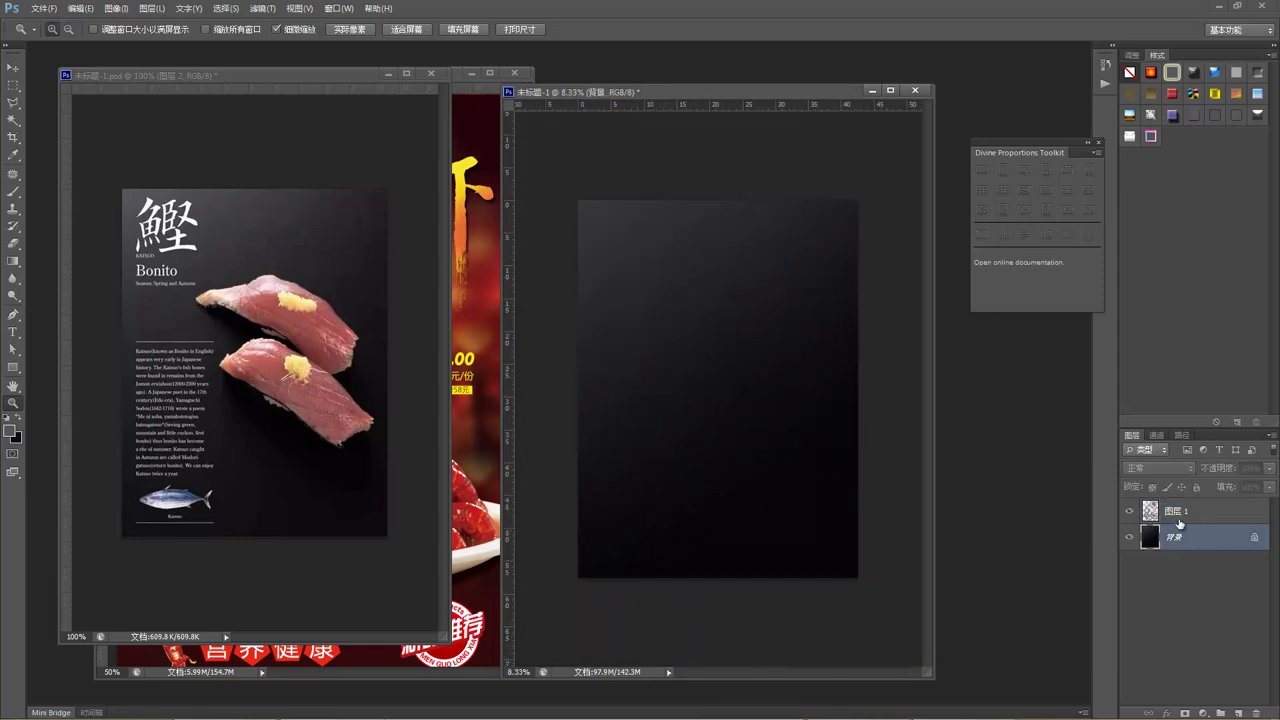
pyautogui.click(1178, 513)
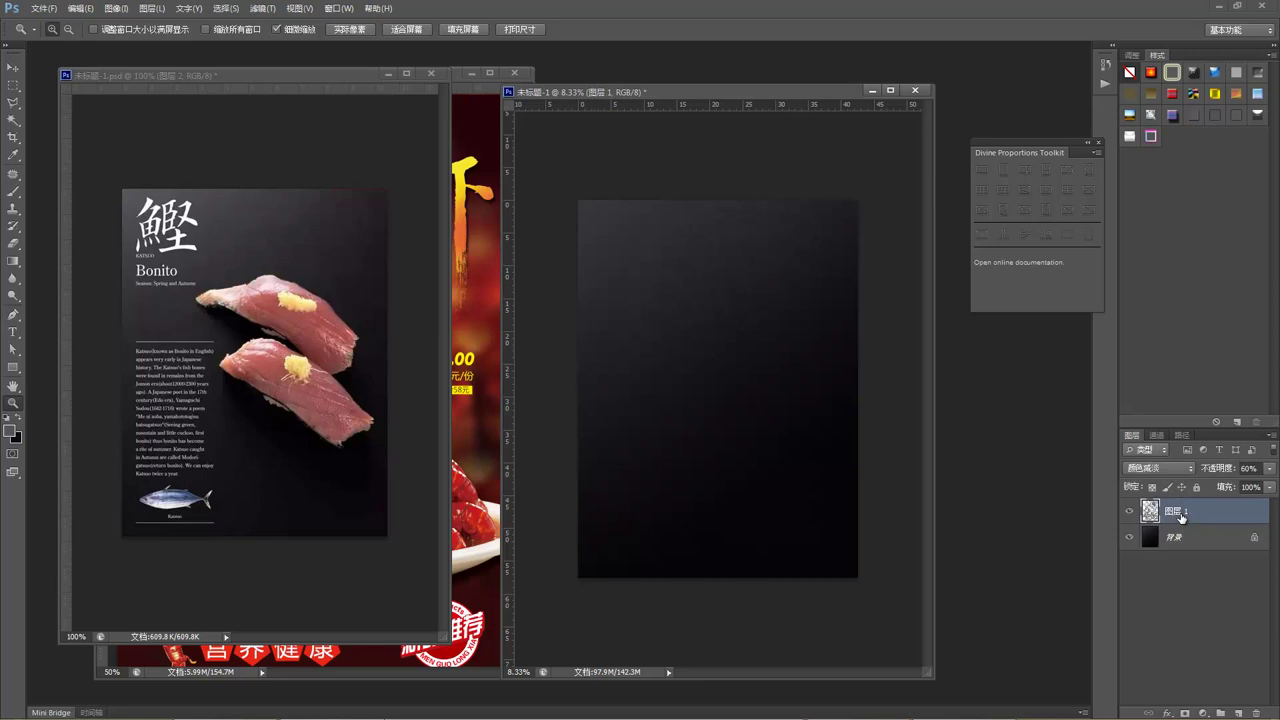
pyautogui.click(11, 432)
pyautogui.moveTo(211, 395); pyautogui.dragTo(208, 365)
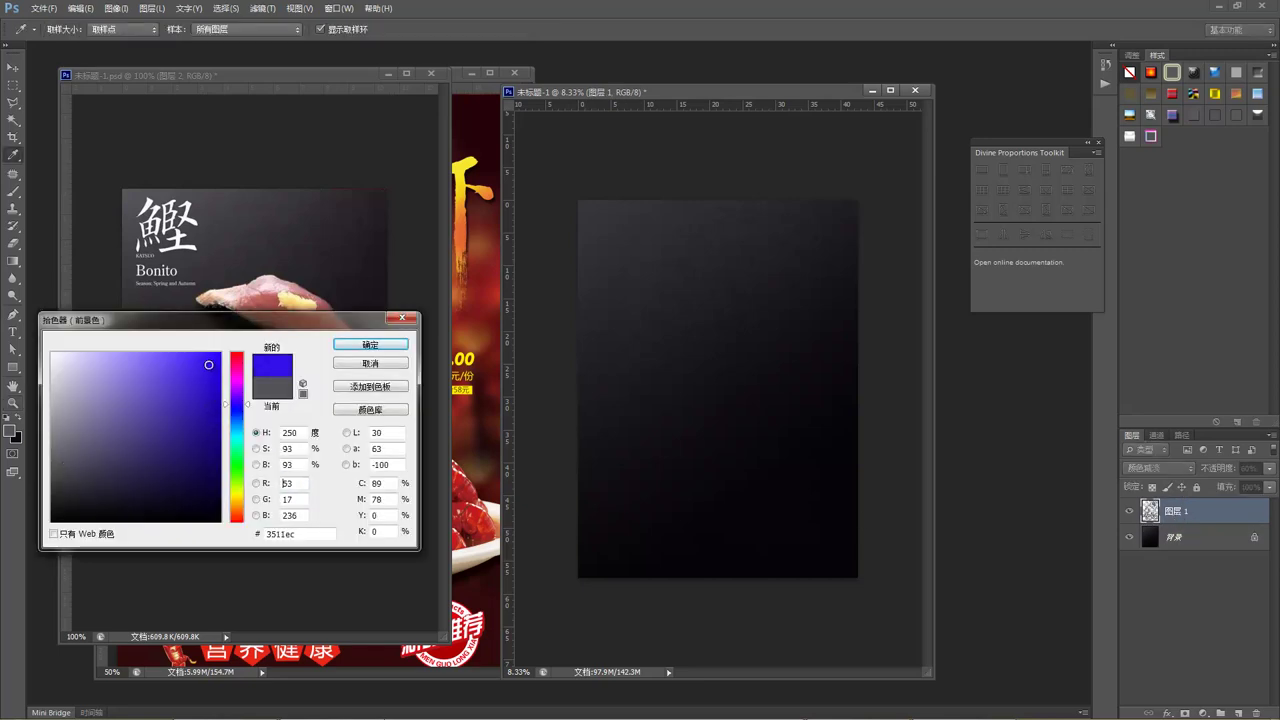
pyautogui.moveTo(245, 447); pyautogui.dragTo(240, 428)
pyautogui.moveTo(191, 357); pyautogui.dragTo(187, 353)
pyautogui.click(370, 344)
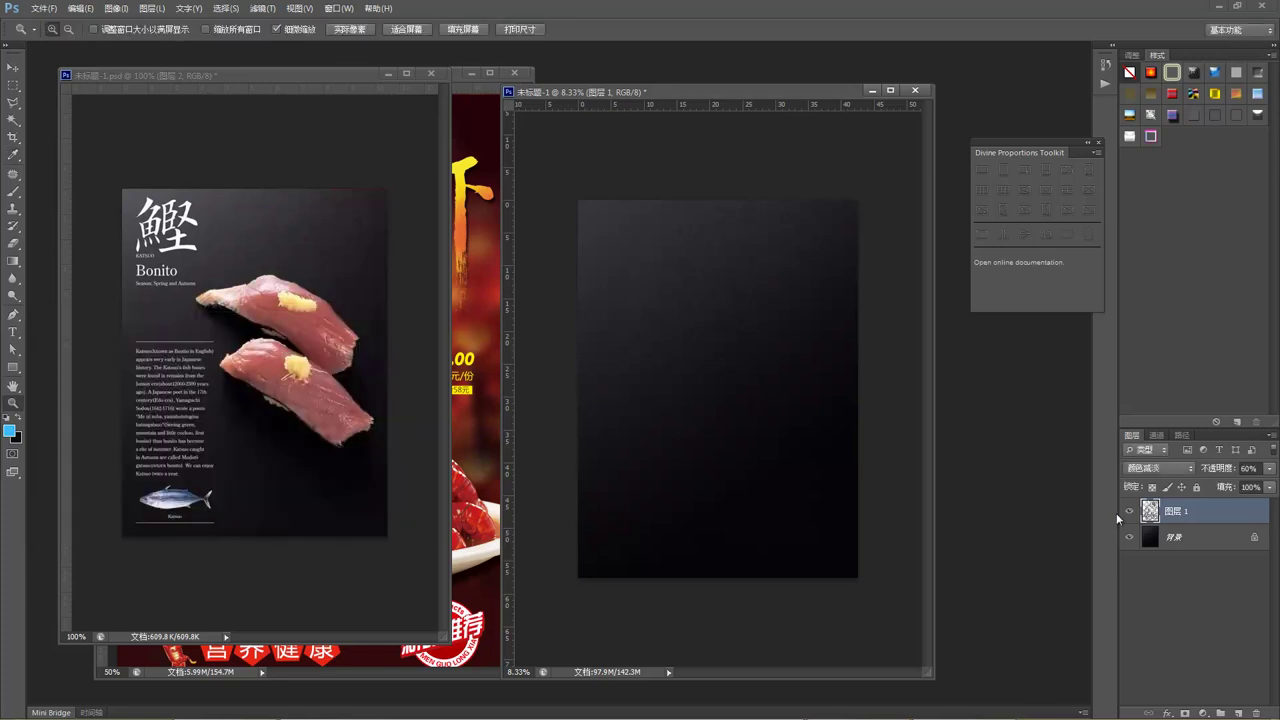
# Add a Golden Spiral overlay to the canvas, rotate it 180° and flip it horizontally so its eye sits in the canvas's upper right.
pyautogui.hotkey('ctrl', 'a')
pyautogui.click(1089, 171)
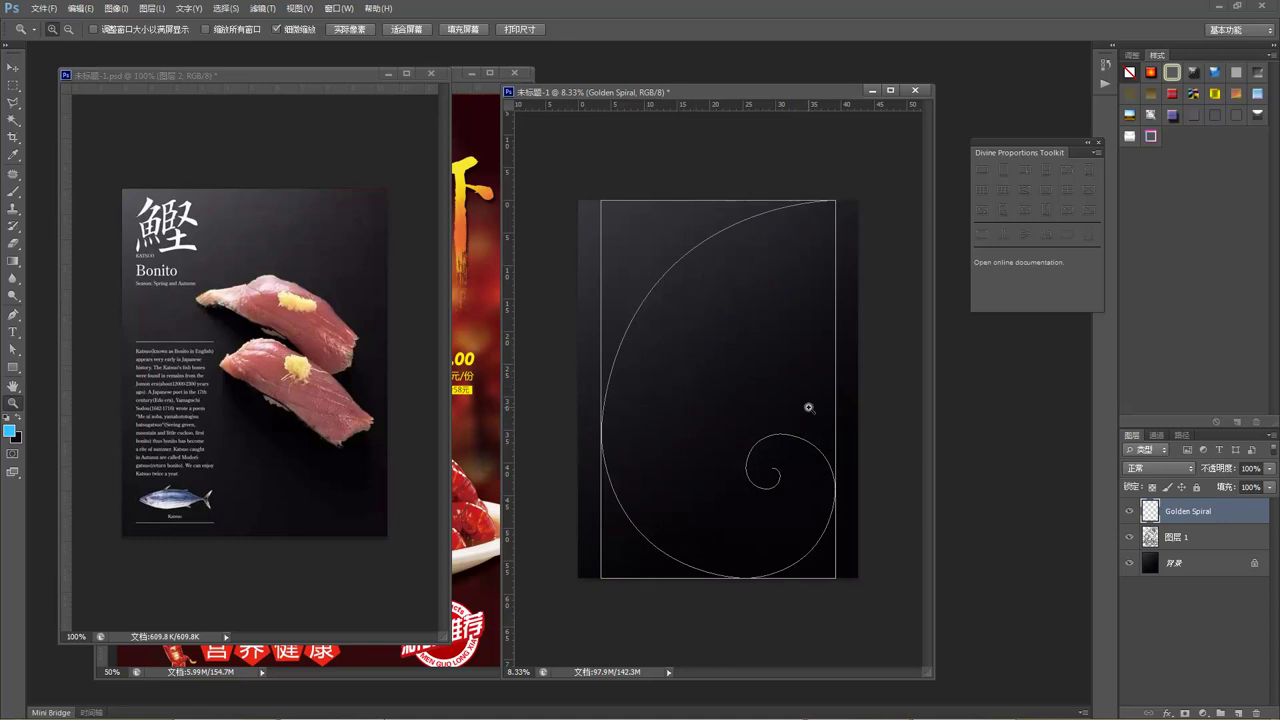
pyautogui.click(13, 67)
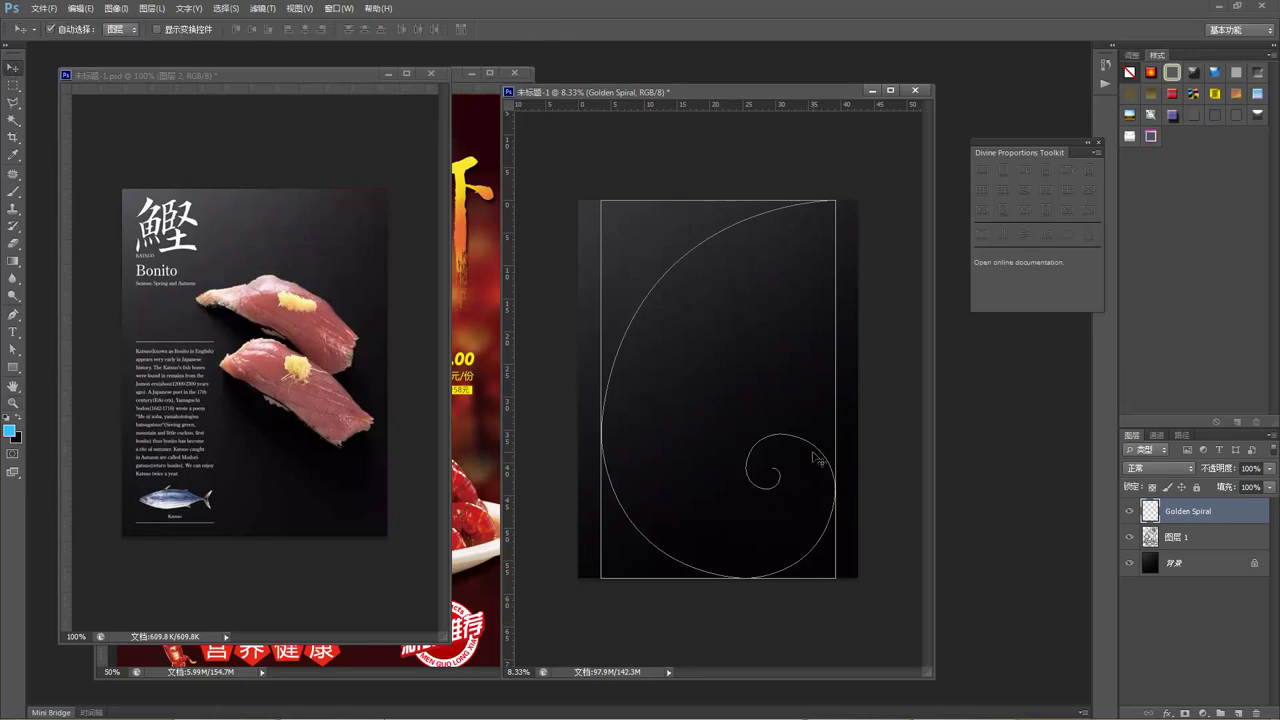
pyautogui.hotkey('ctrl', 't')
pyautogui.moveTo(864, 498); pyautogui.dragTo(510, 230)
pyautogui.rightClick(667, 331)
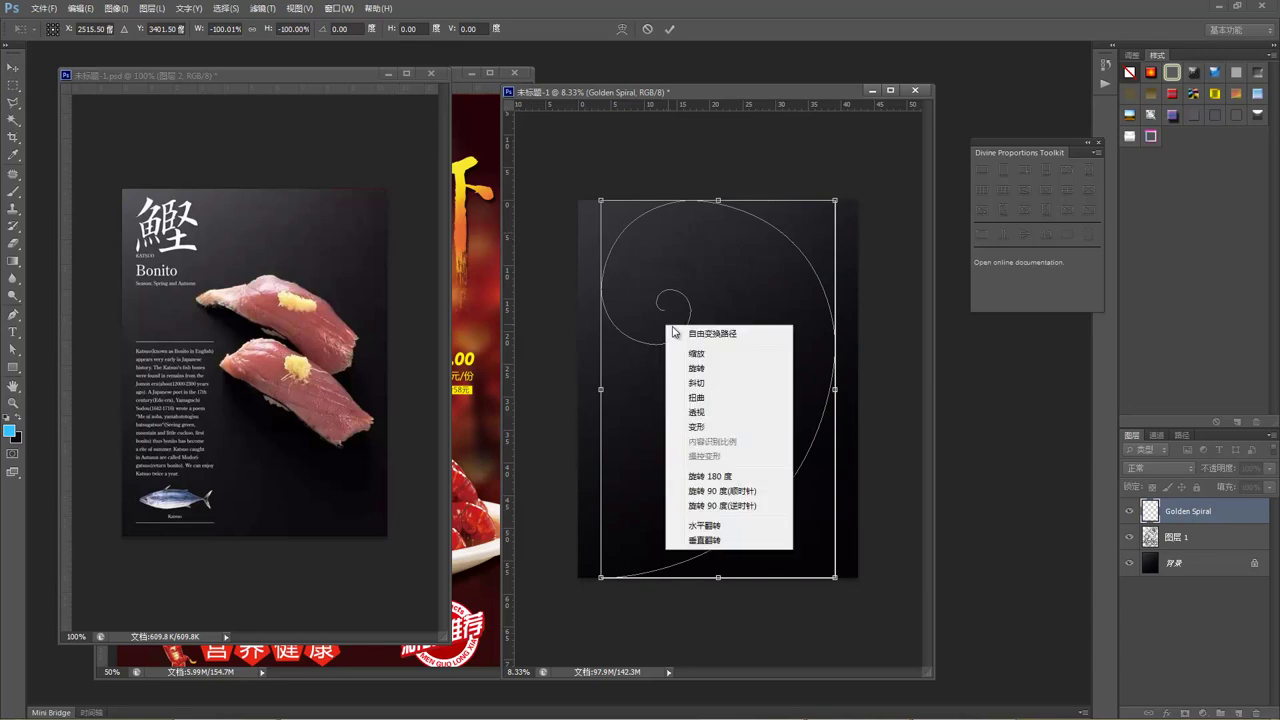
pyautogui.click(642, 270)
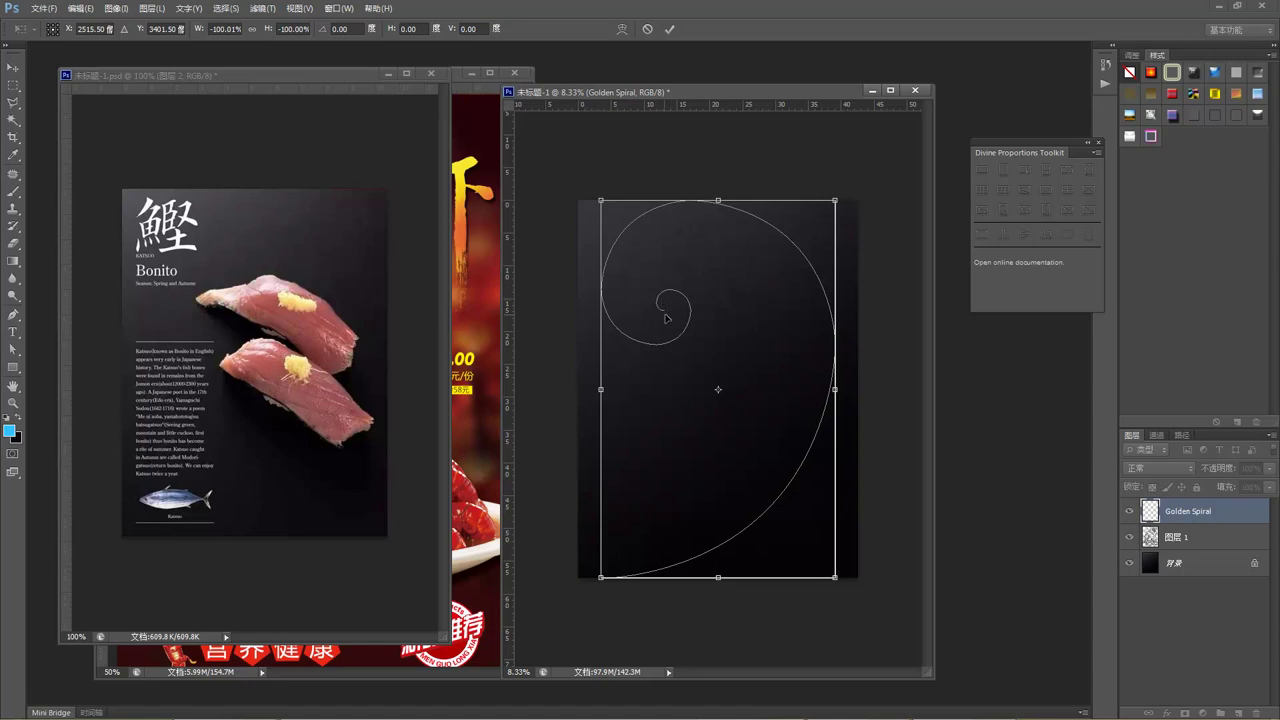
pyautogui.rightClick(657, 304)
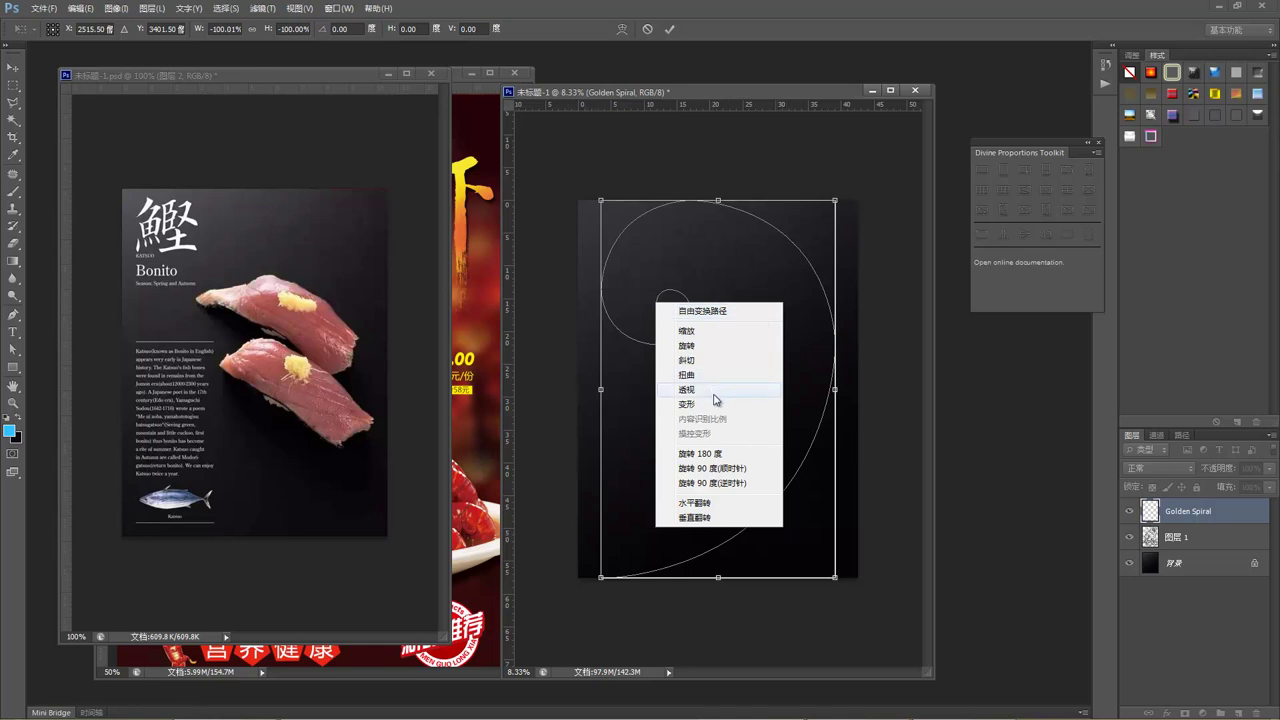
pyautogui.click(695, 503)
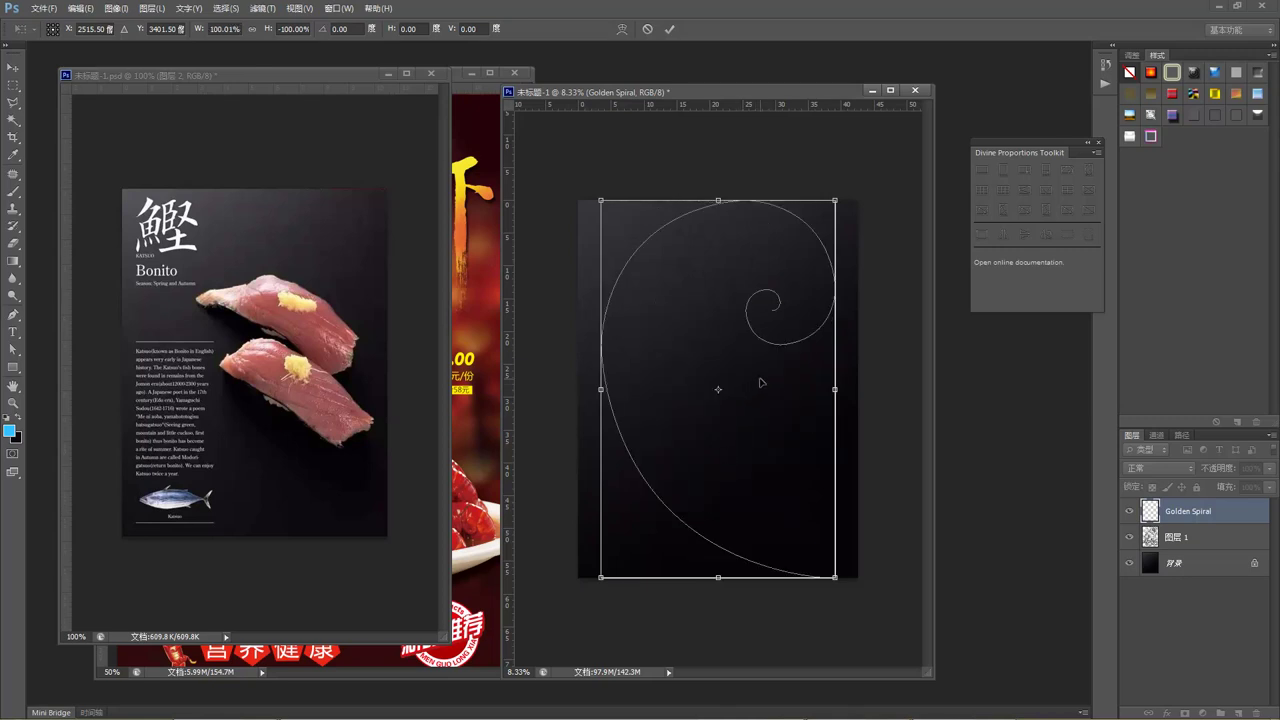
pyautogui.press('Return')
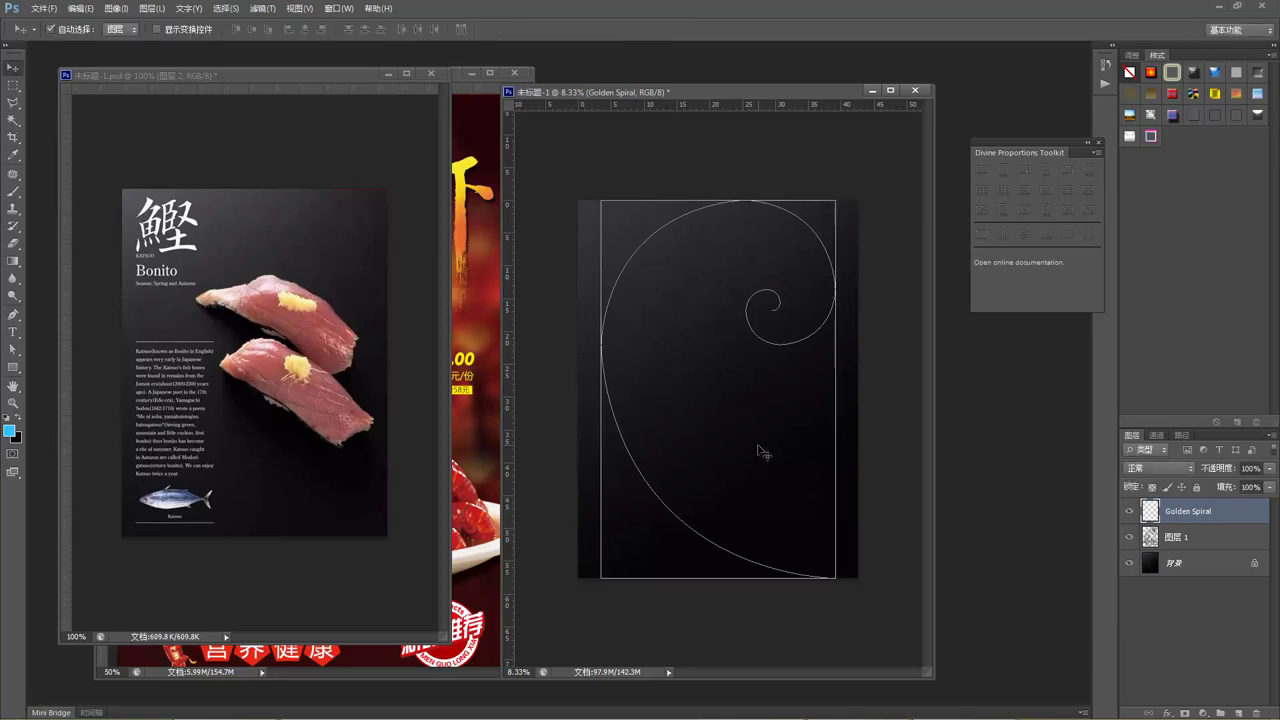
# Place horizontal guides through the spiral's eye and across the lower canvas, a vertical guide just left of the eye, and lock the Golden Spiral layer.
pyautogui.moveTo(746, 108); pyautogui.dragTo(780, 311)
pyautogui.moveTo(510, 414); pyautogui.dragTo(770, 416)
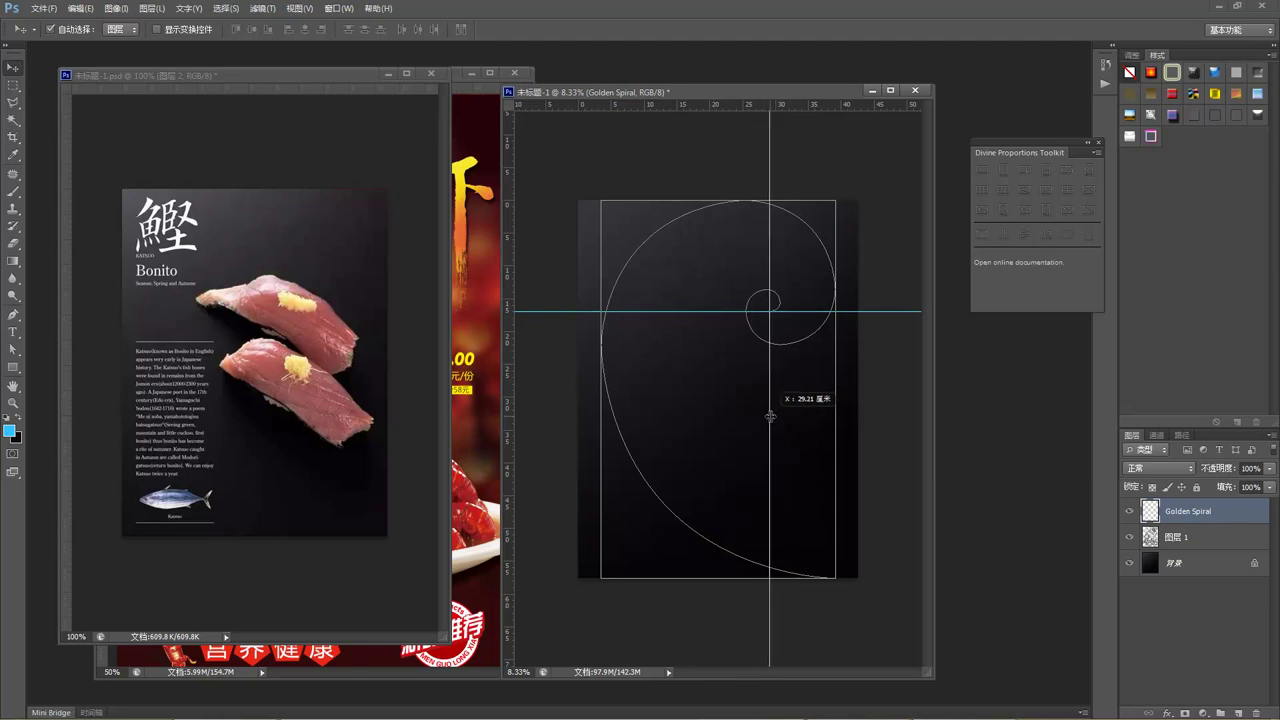
pyautogui.moveTo(770, 416); pyautogui.dragTo(745, 415)
pyautogui.hotkey('alt', '[')
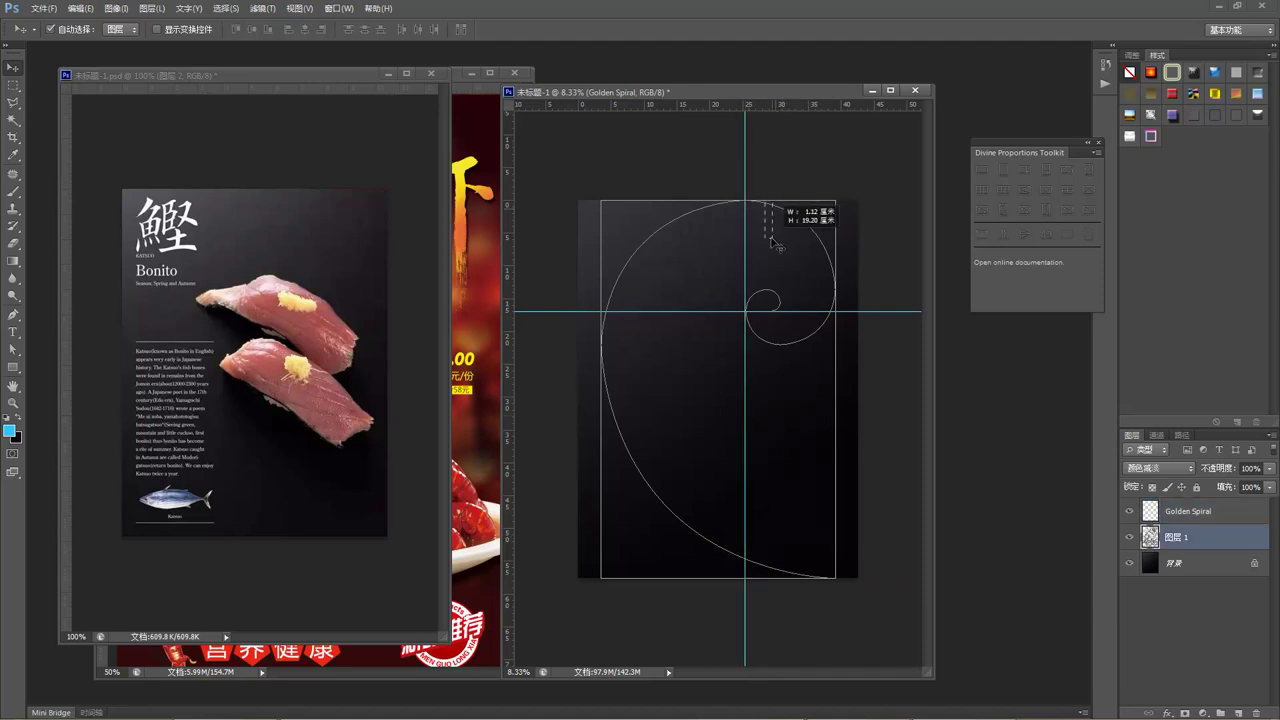
pyautogui.moveTo(789, 106); pyautogui.dragTo(790, 494)
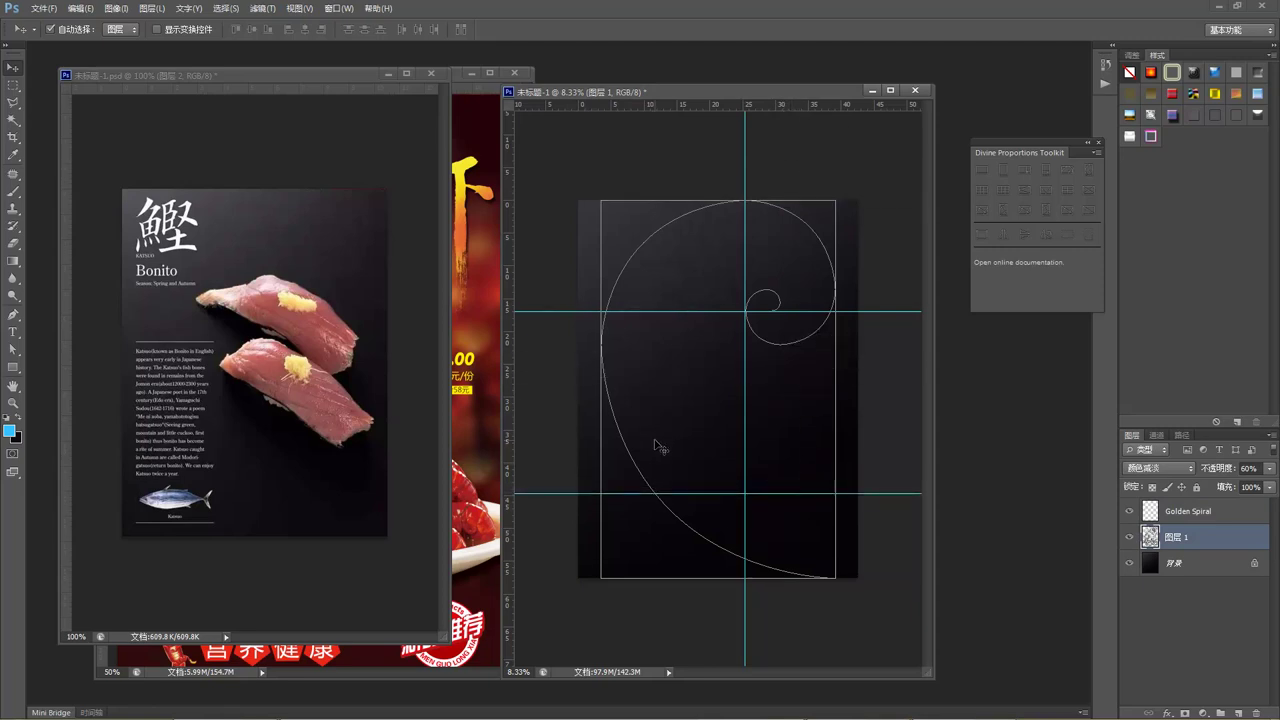
pyautogui.click(1183, 513)
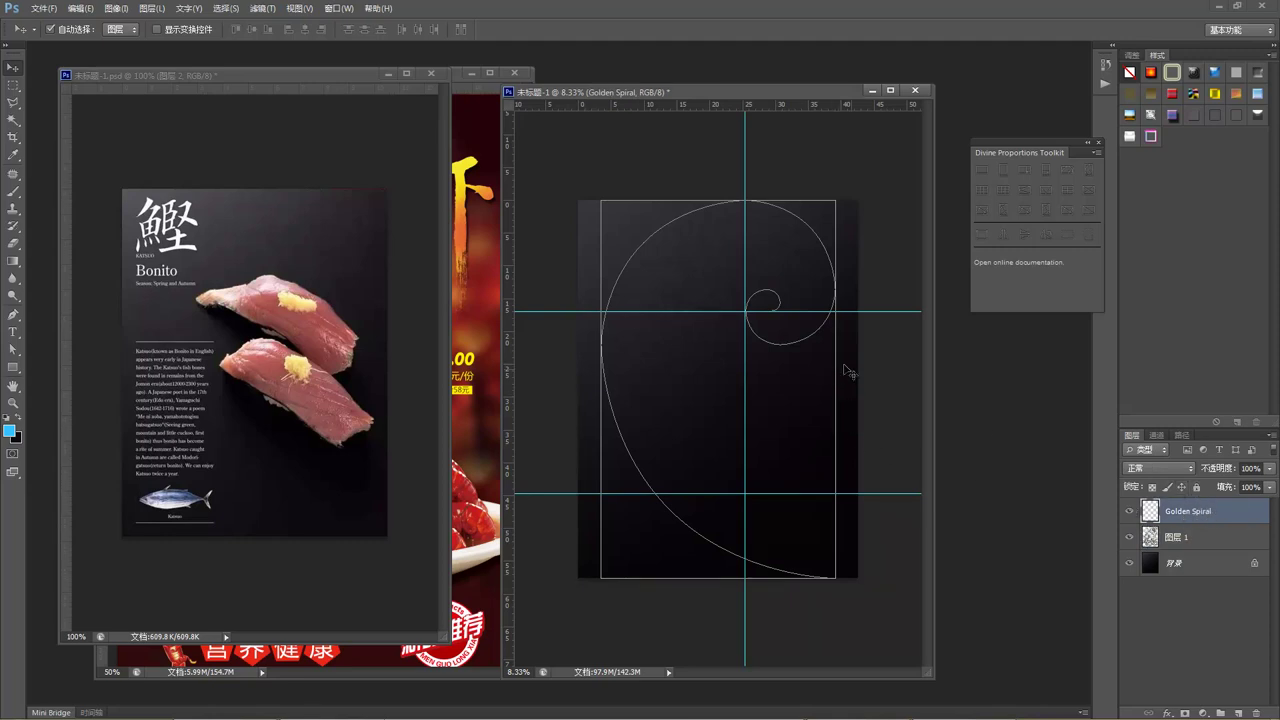
pyautogui.click(1197, 487)
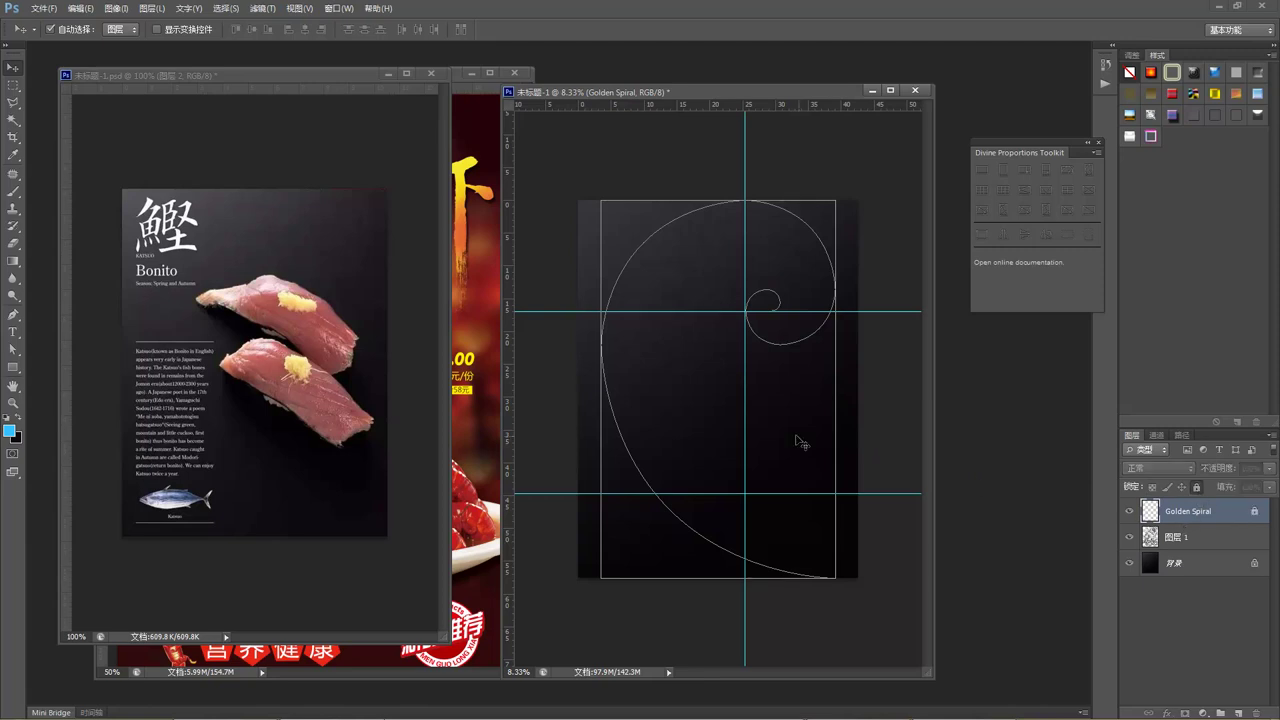
# Copy the plate of crayfish from the crayfish poster document into the dark background document, below the spiral's eye.
pyautogui.click(467, 375)
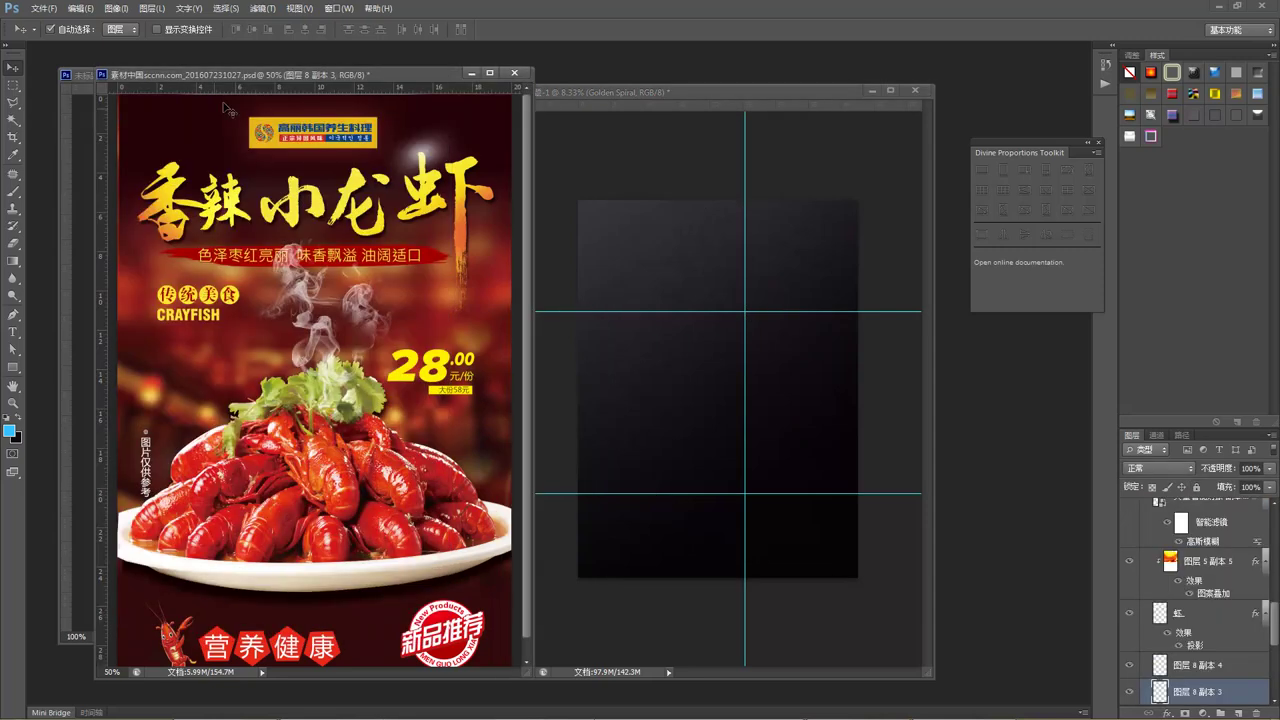
pyautogui.moveTo(249, 75); pyautogui.dragTo(271, 74)
pyautogui.moveTo(354, 470); pyautogui.dragTo(771, 416)
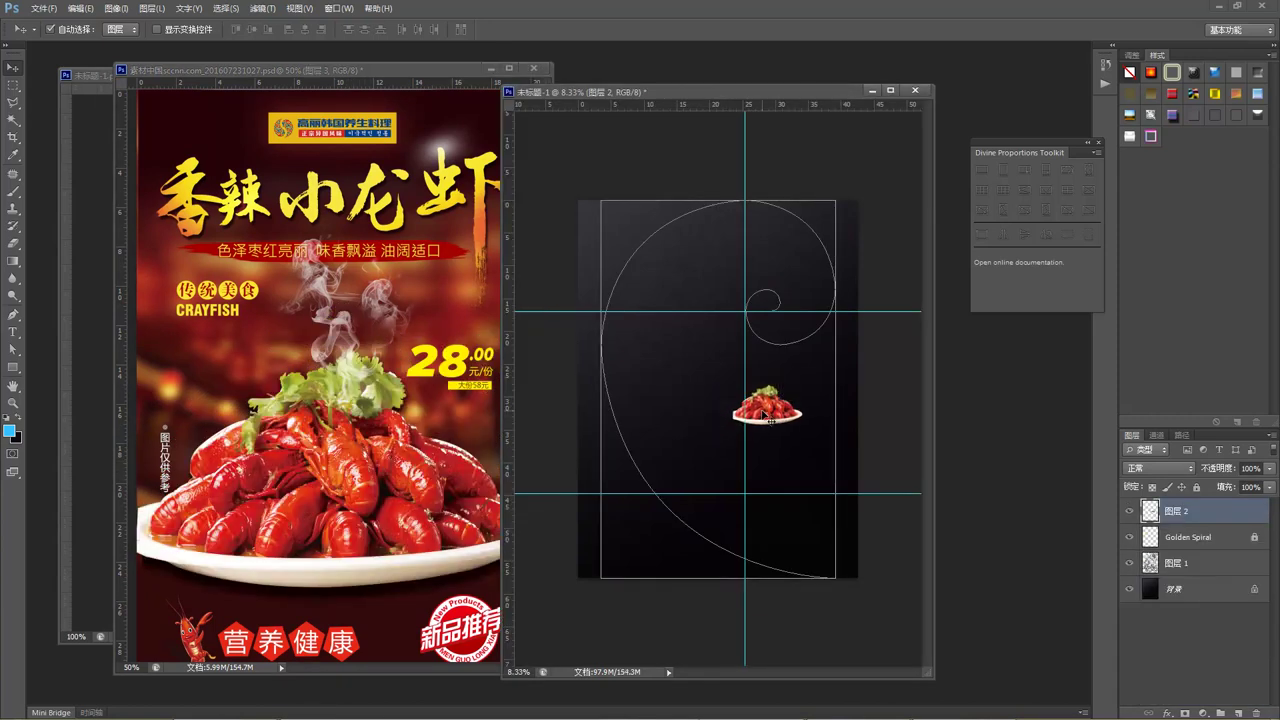
pyautogui.hotkey('ctrl', 't')
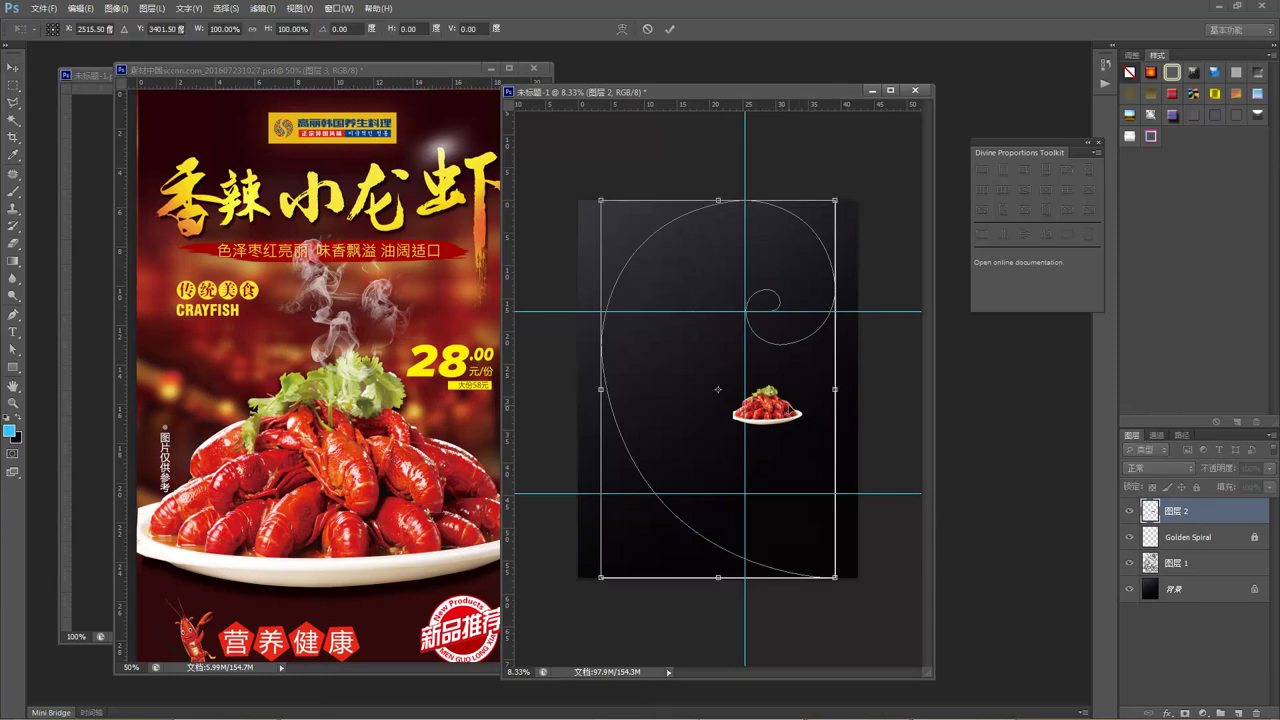
pyautogui.press('Return')
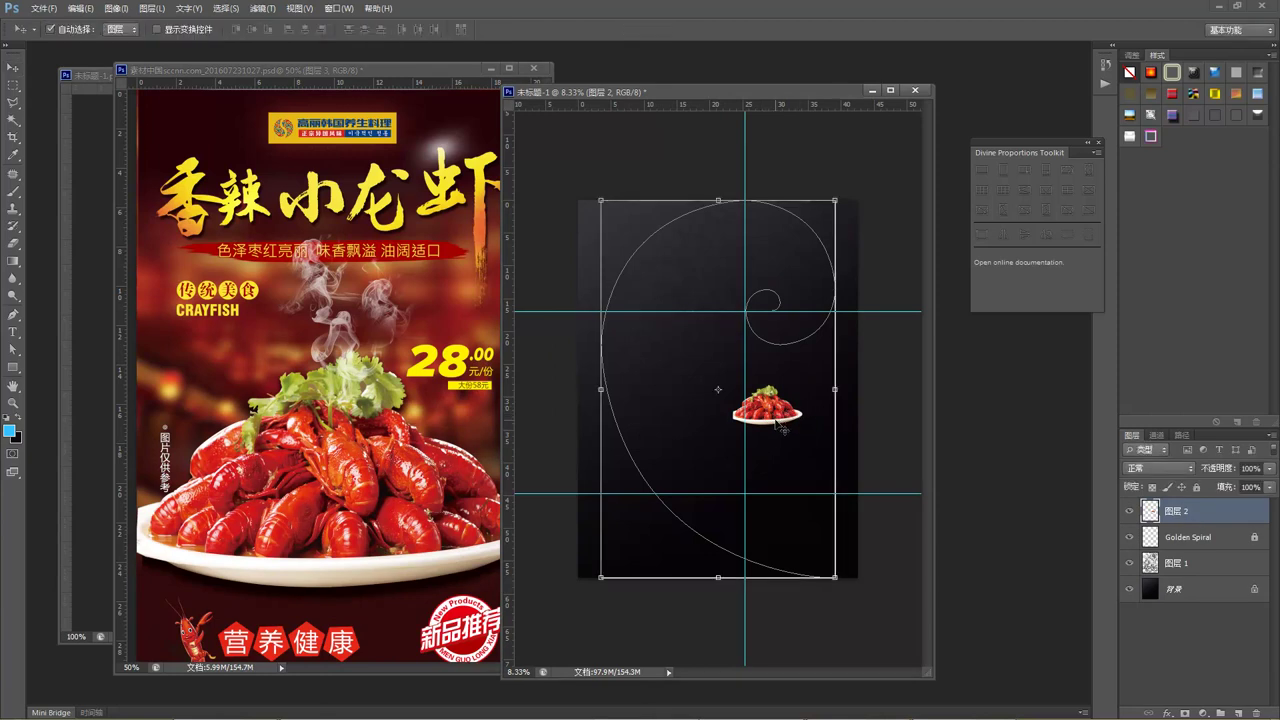
pyautogui.hotkey('ctrl', 't')
pyautogui.moveTo(775, 420); pyautogui.dragTo(690, 450)
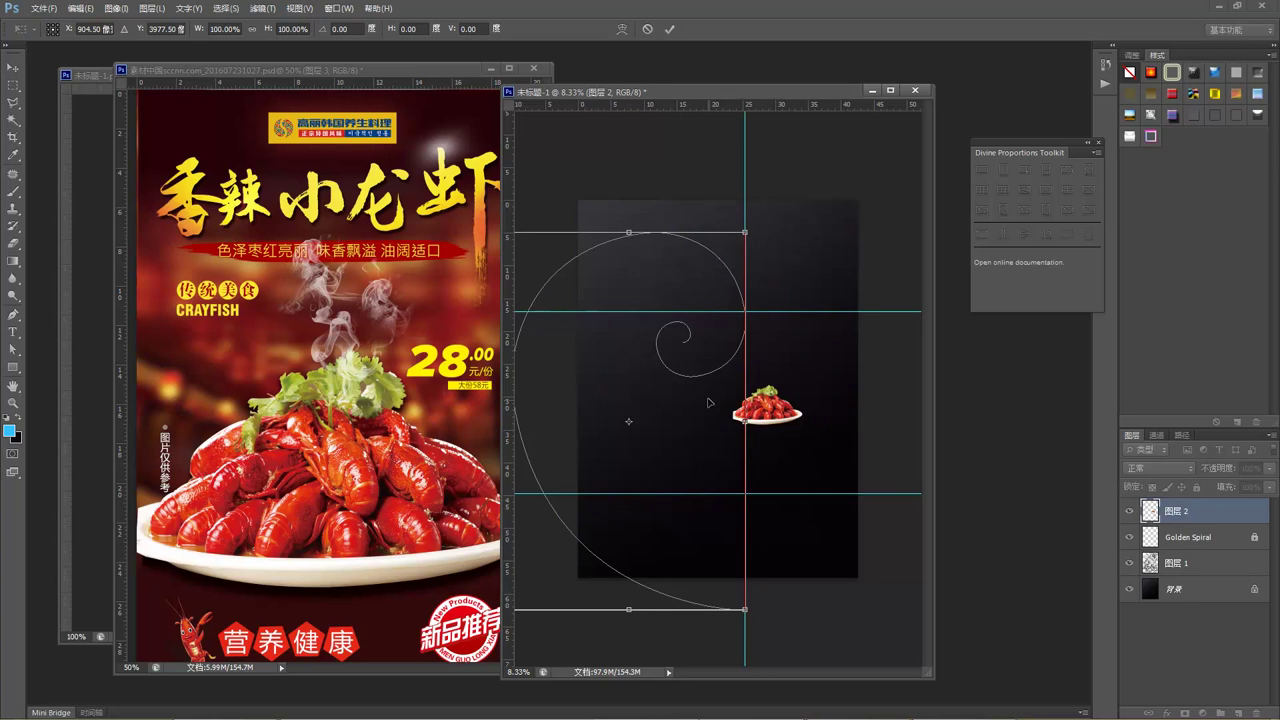
pyautogui.moveTo(691, 392); pyautogui.dragTo(715, 400)
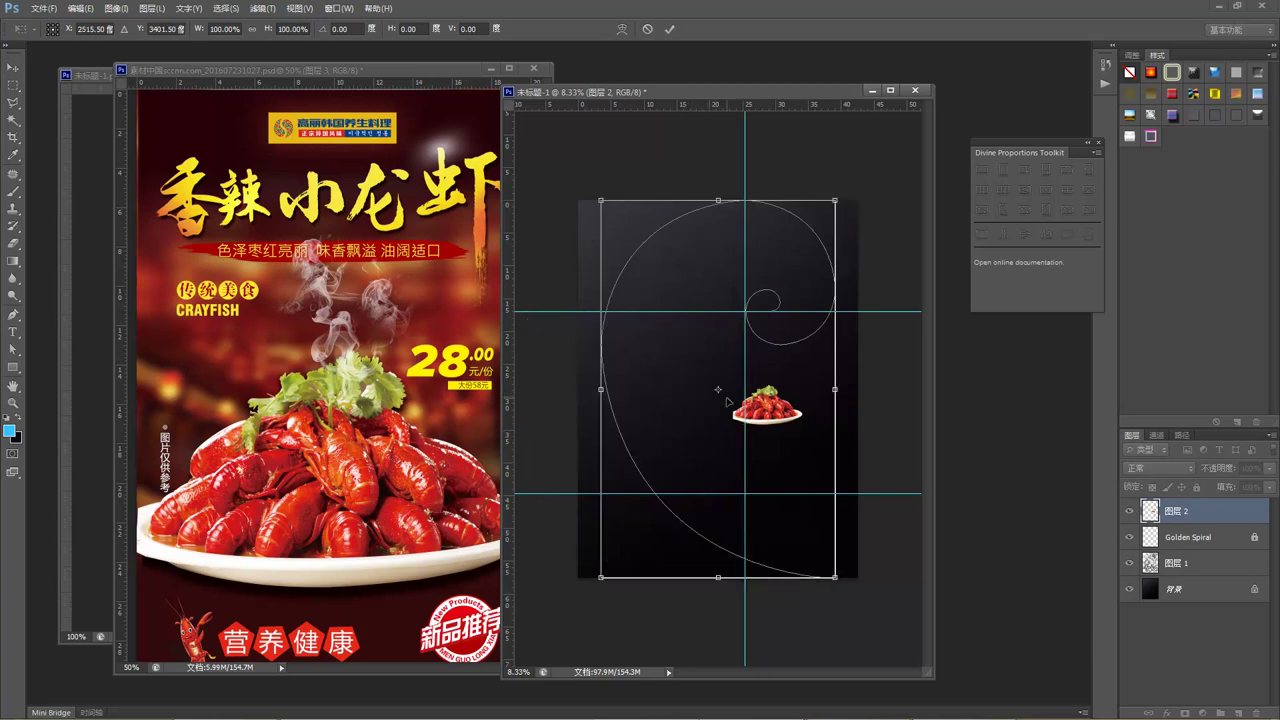
pyautogui.press('Return')
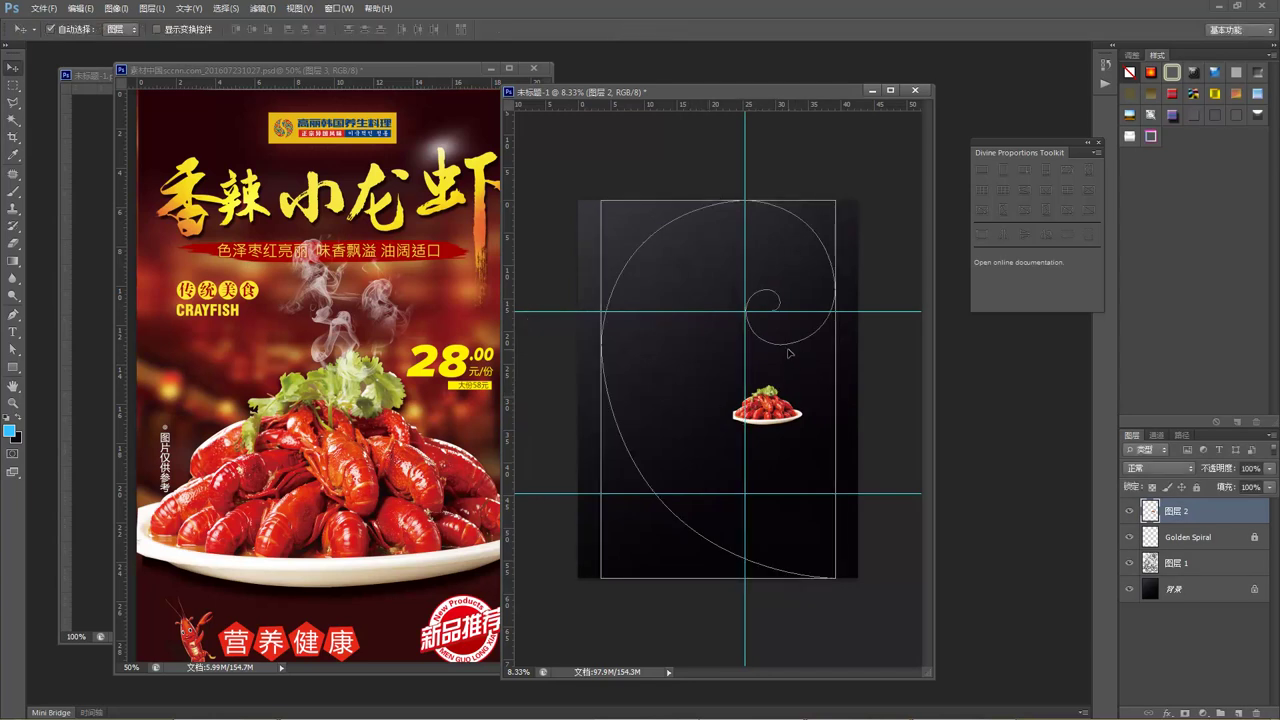
# Lock the texture layer 图层 1 and reselect the crayfish plate layer 图层 2.
pyautogui.click(797, 366)
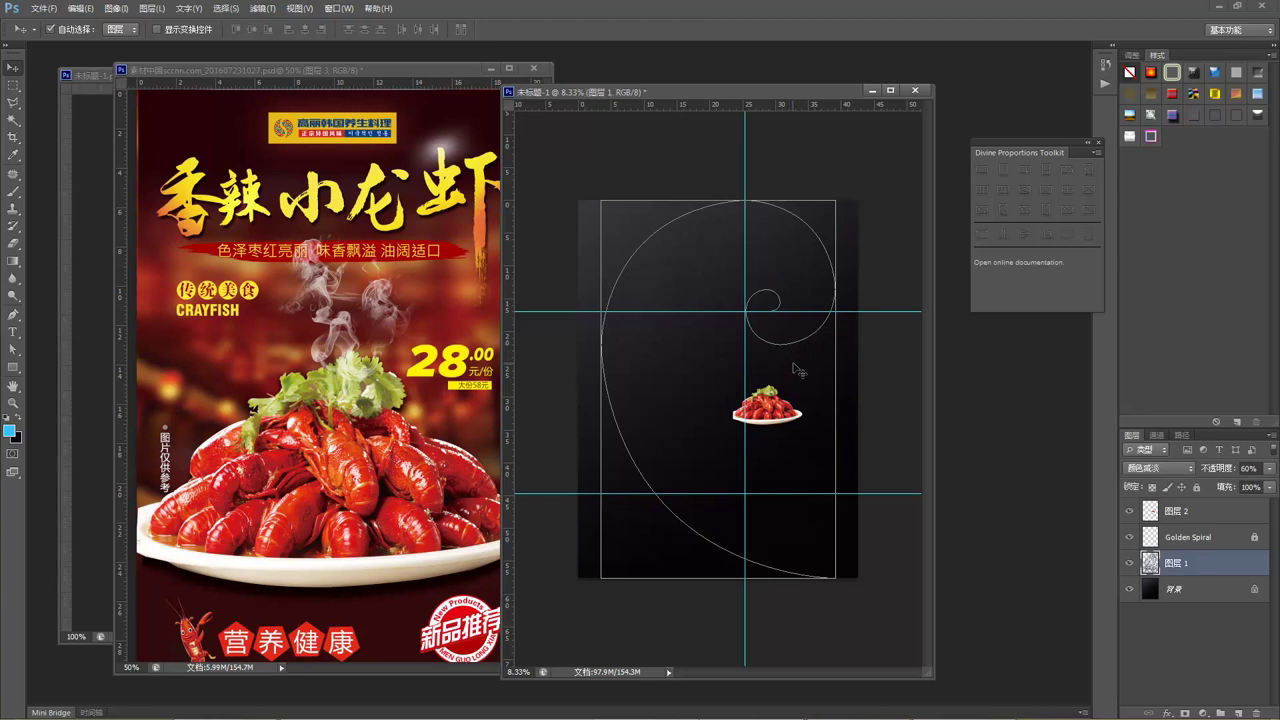
pyautogui.click(1197, 487)
pyautogui.click(1200, 518)
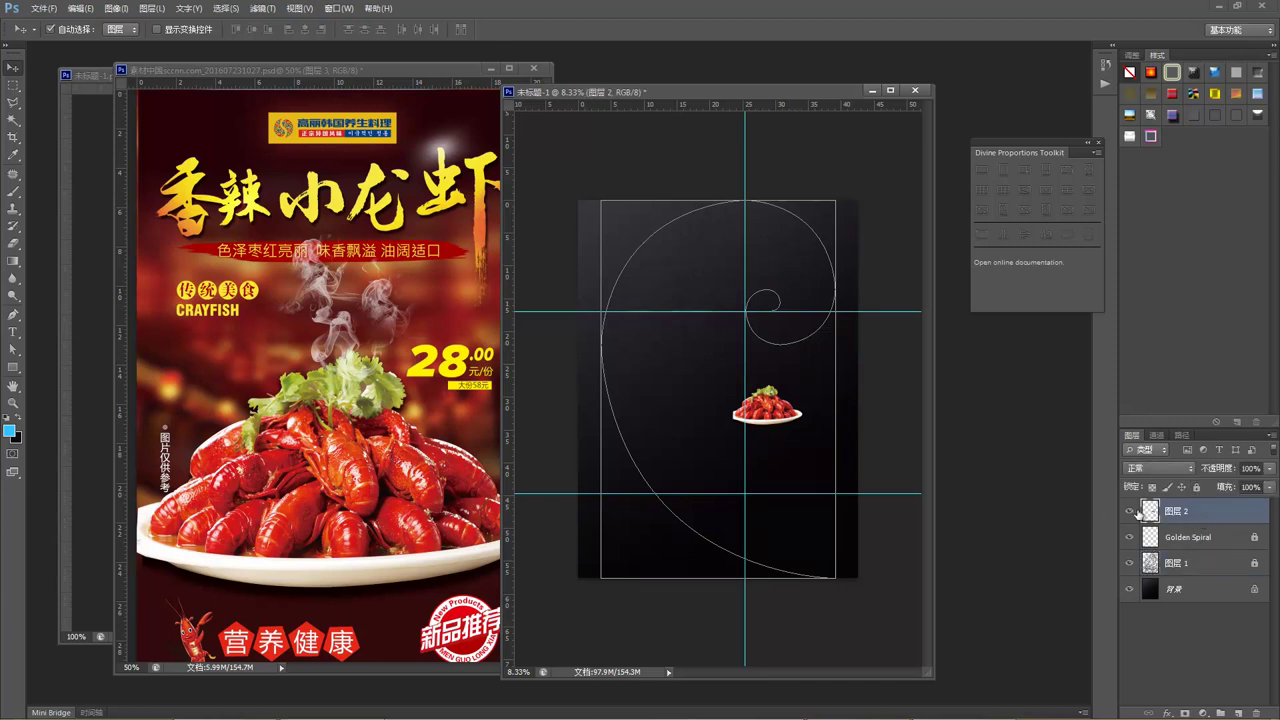
pyautogui.hotkey('ctrl', 't')
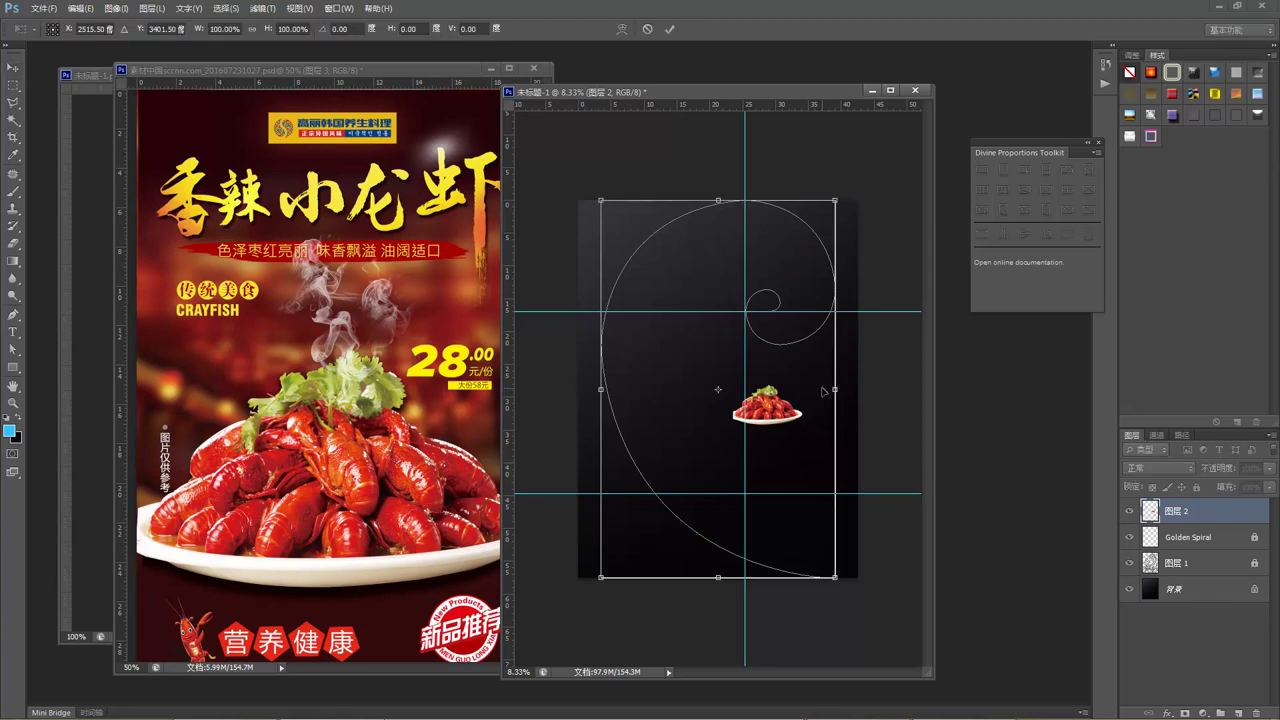
pyautogui.press('Return')
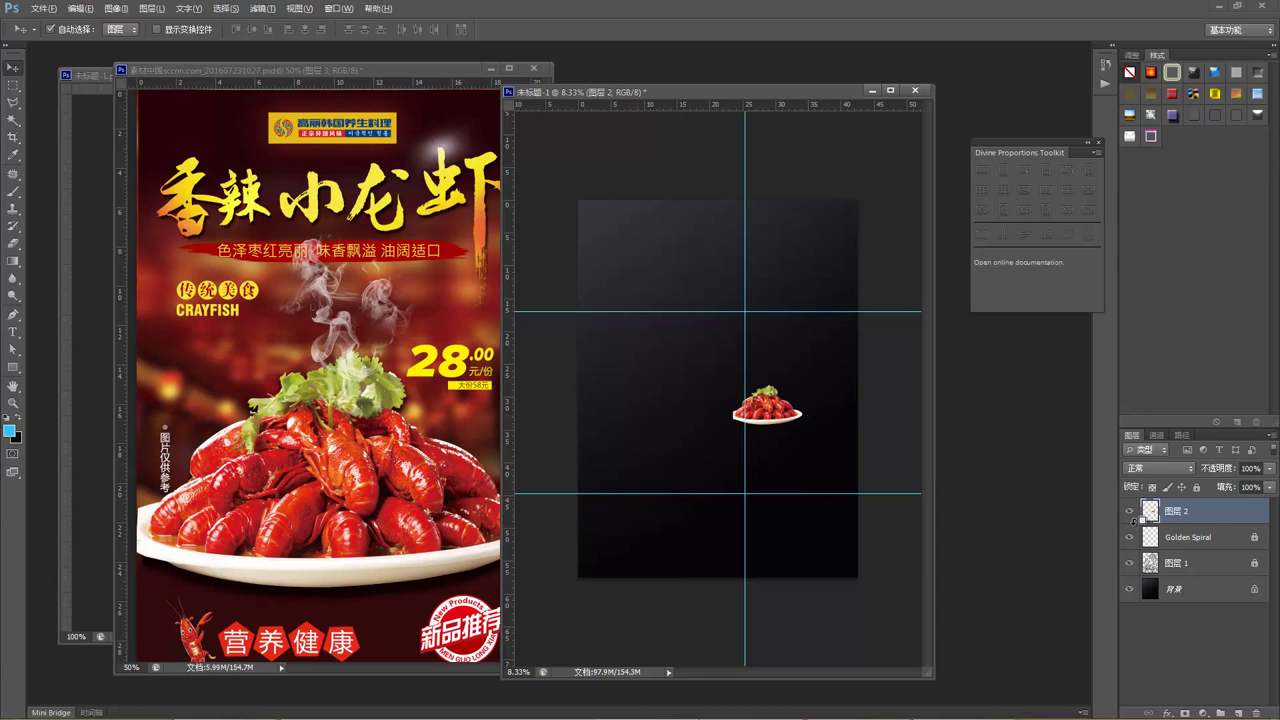
pyautogui.hotkey('alt', '[')
pyautogui.hotkey('alt', '[')
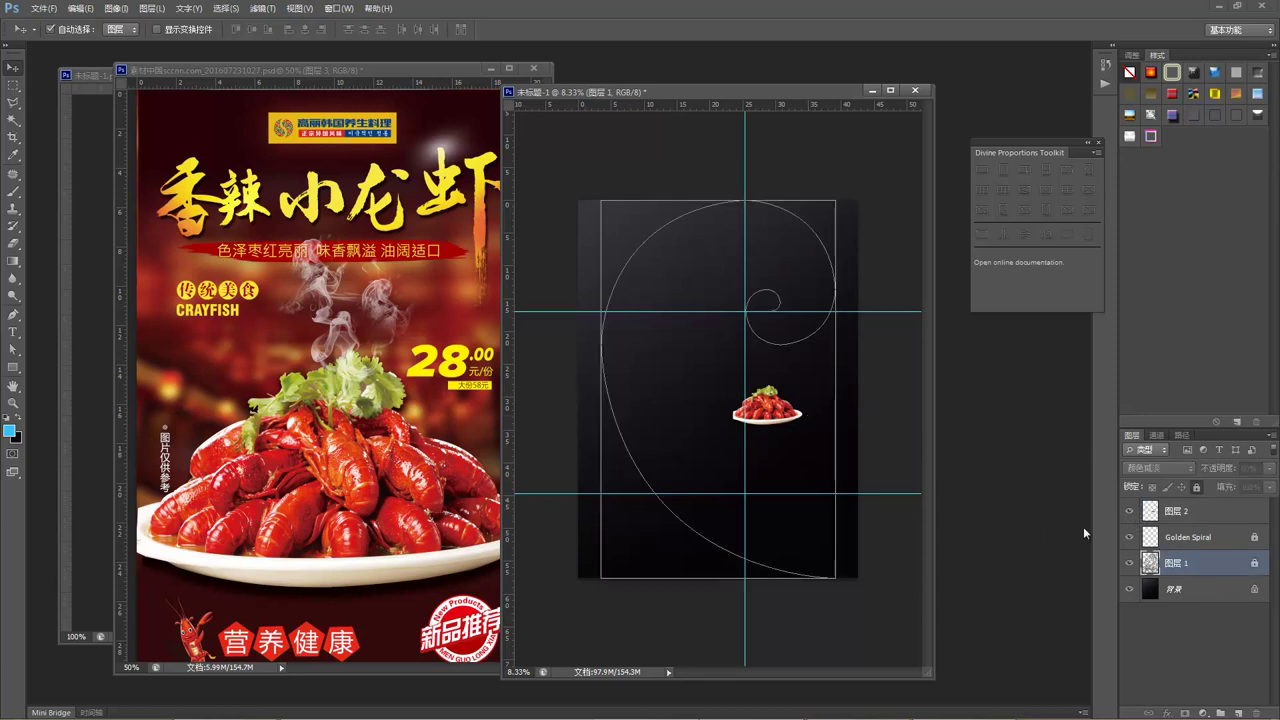
pyautogui.click(840, 380)
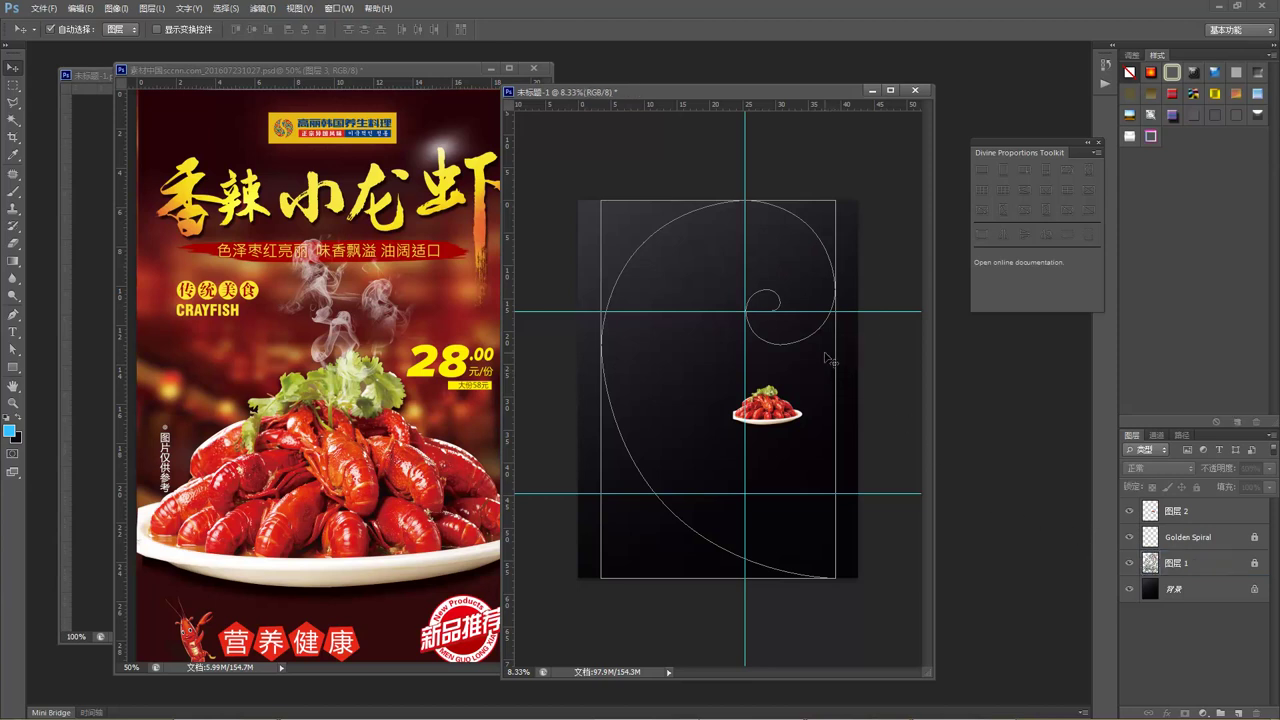
# Move the crayfish plate up onto the spiral's eye at the upper guide intersection.
pyautogui.moveTo(778, 406); pyautogui.dragTo(775, 311)
pyautogui.hotkey('ctrl', 't')
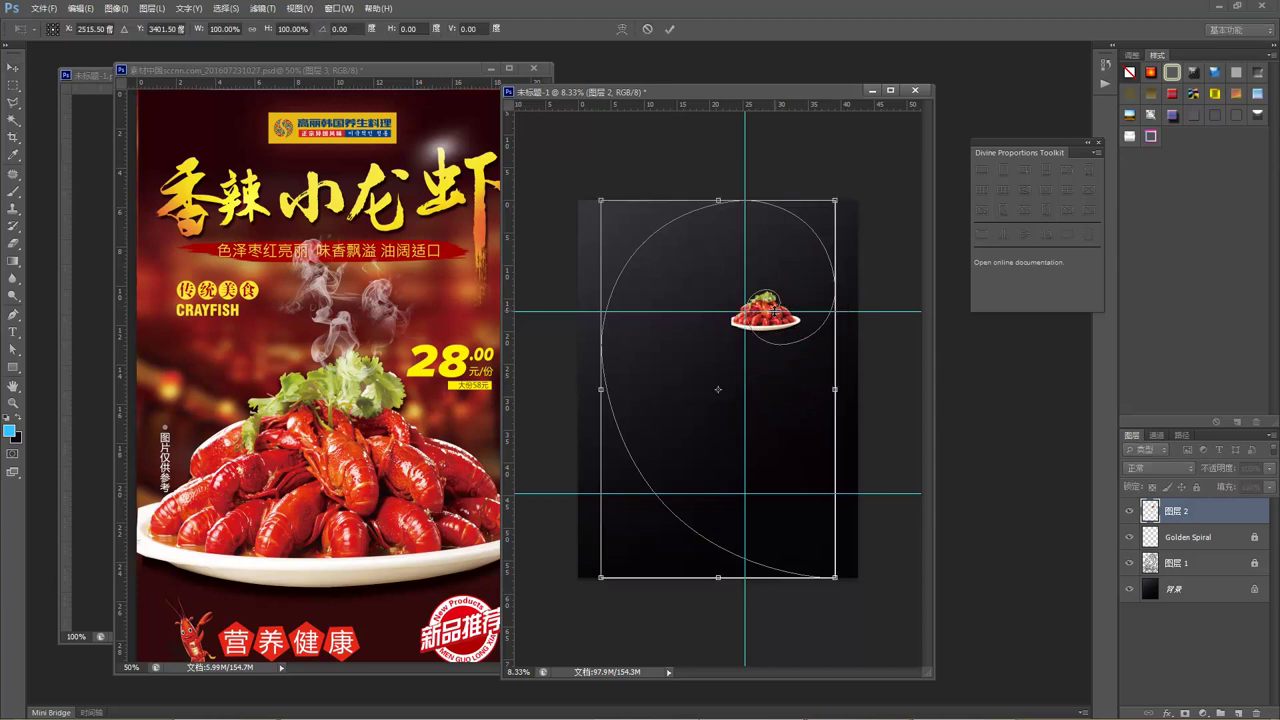
pyautogui.press('Return')
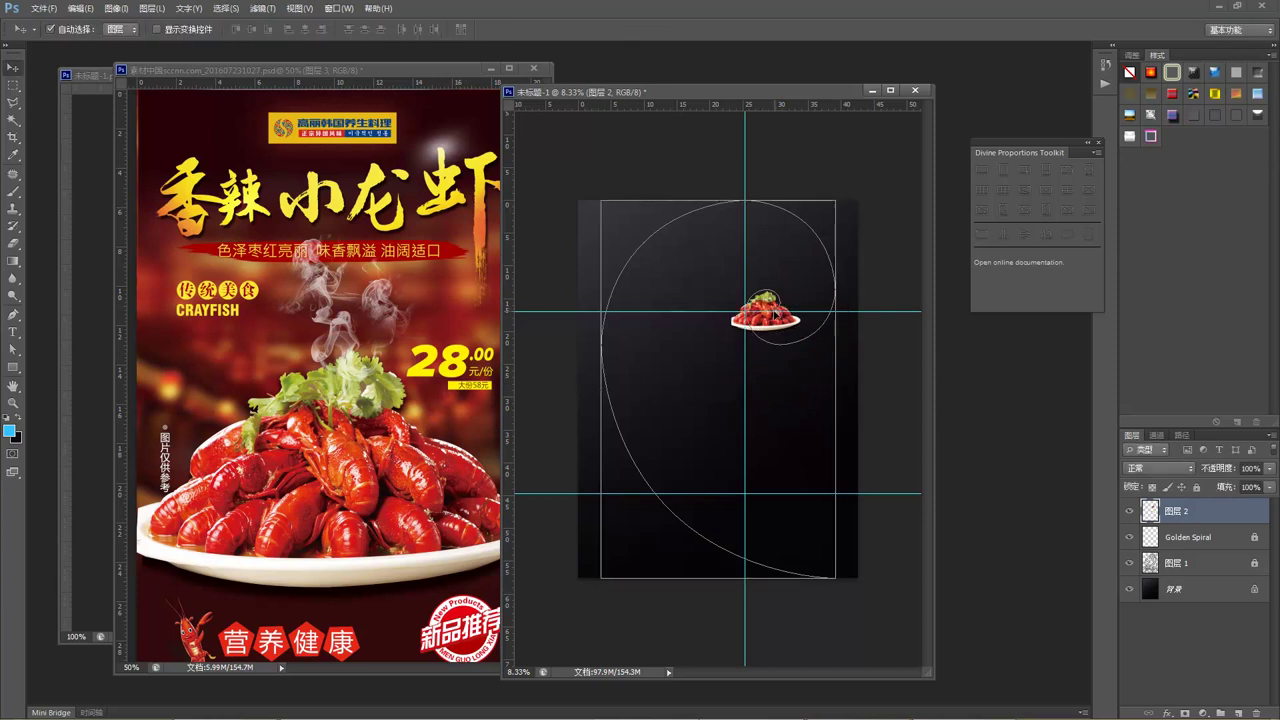
# Load the golden spiral path as a selection.
pyautogui.click(1204, 541)
pyautogui.keyDown('ctrl'); pyautogui.click(1151, 538); pyautogui.keyUp('ctrl')
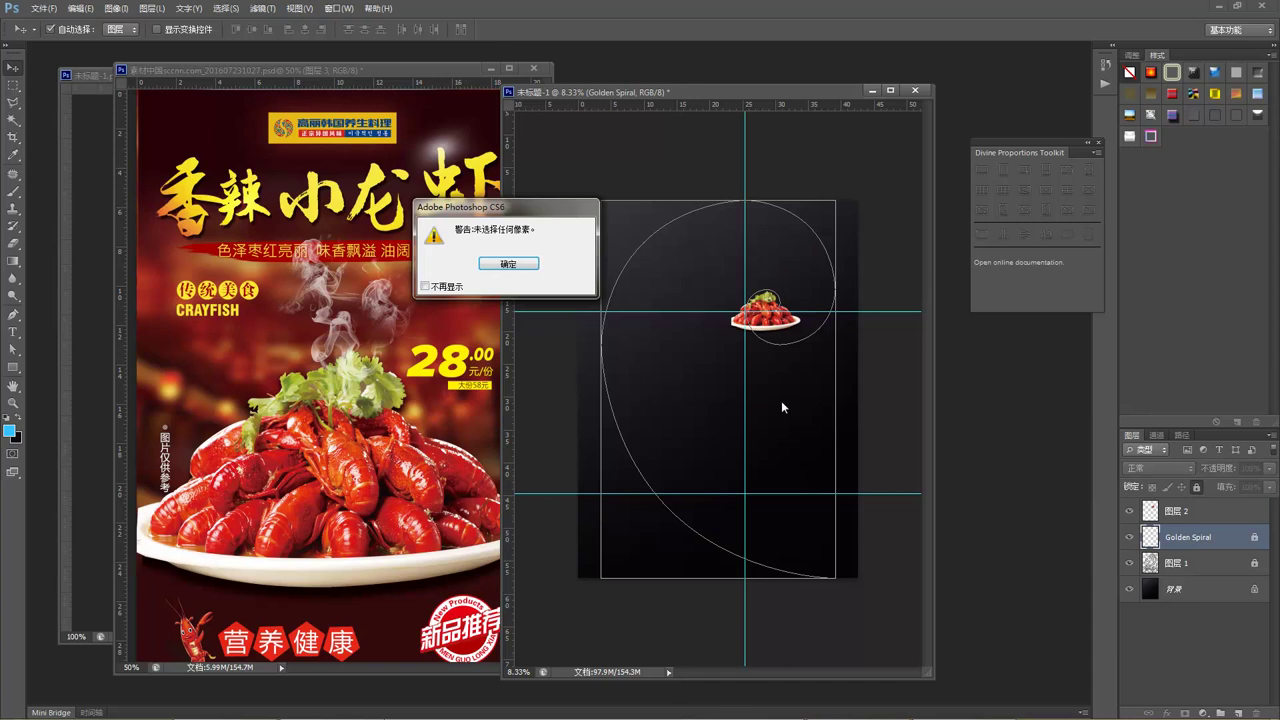
pyautogui.click(508, 263)
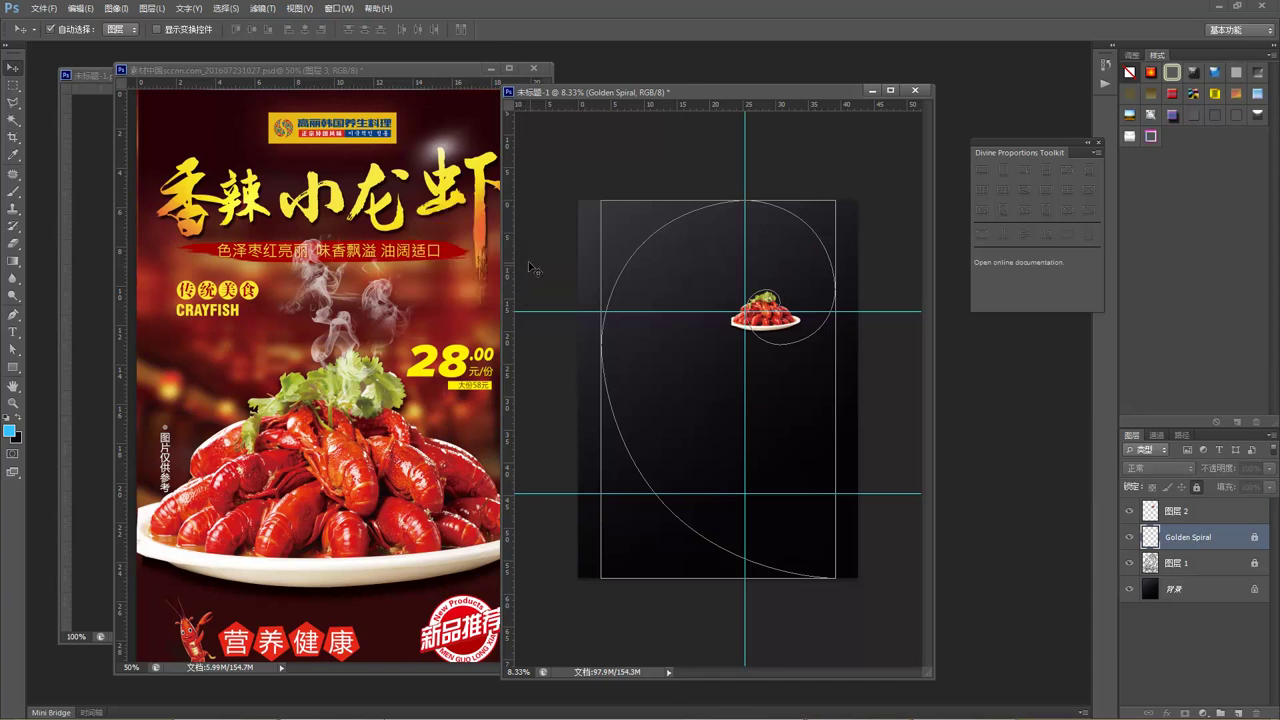
pyautogui.click(843, 380)
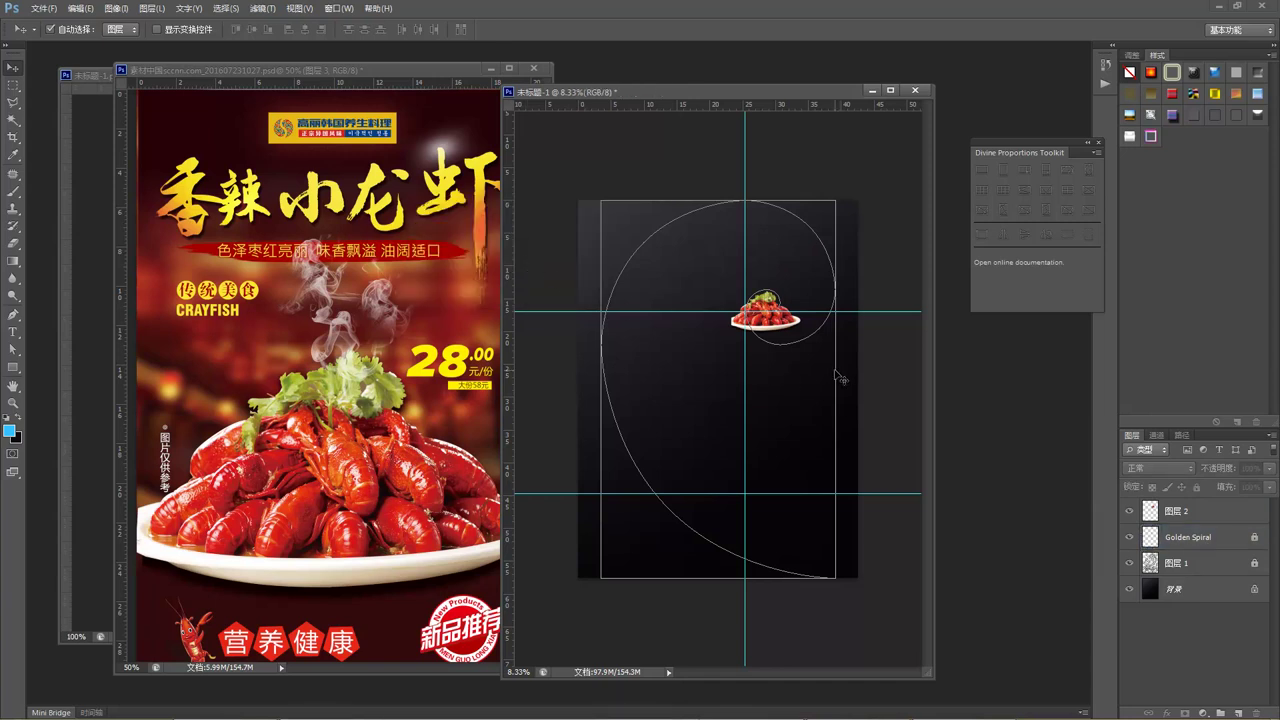
pyautogui.hotkey('ctrl', 'alt', '2')
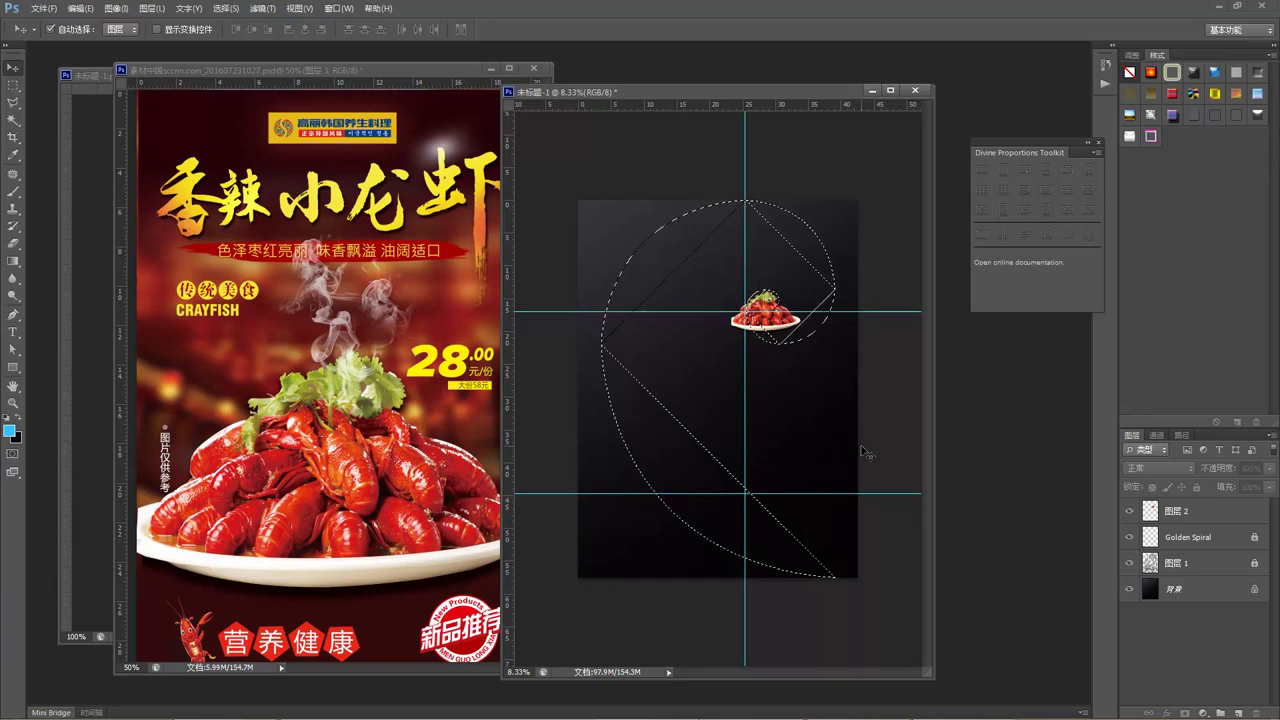
# Stroke the spiral selection on a new layer 图层 3 with a 3-pixel outside light-blue line, and deselect.
pyautogui.hotkey('ctrl', 'shift', 'n')
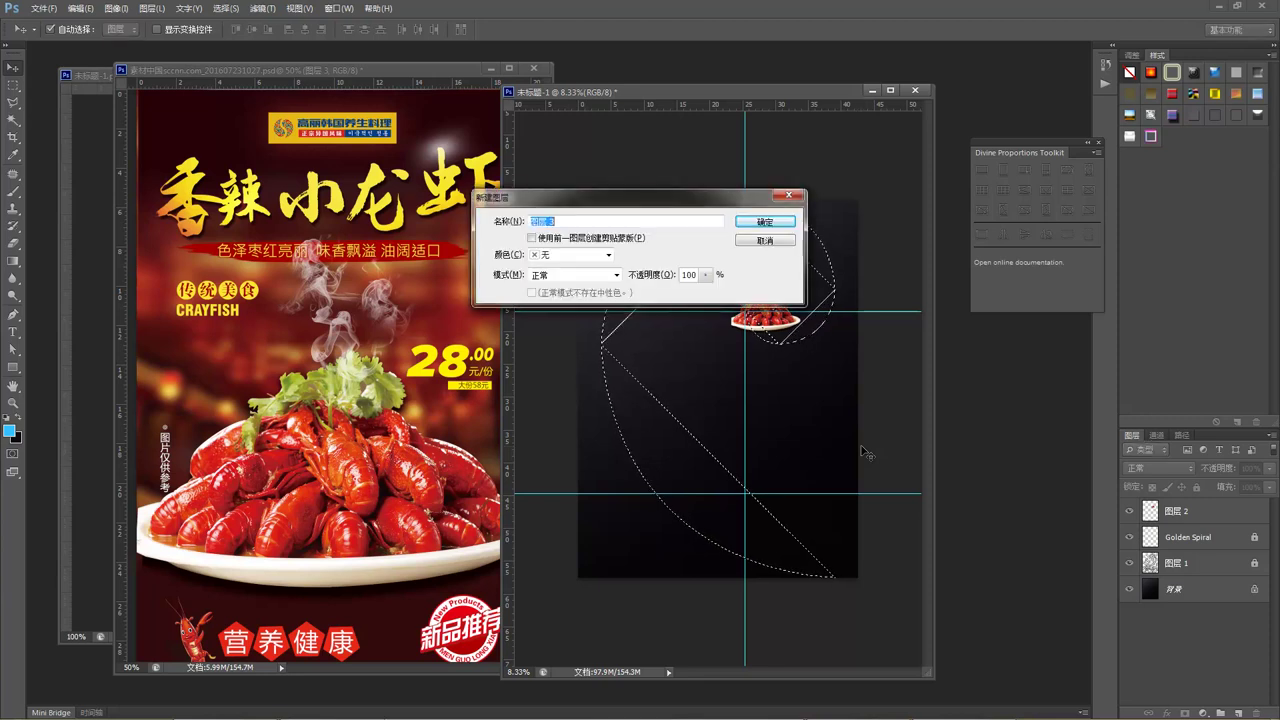
pyautogui.press('Return')
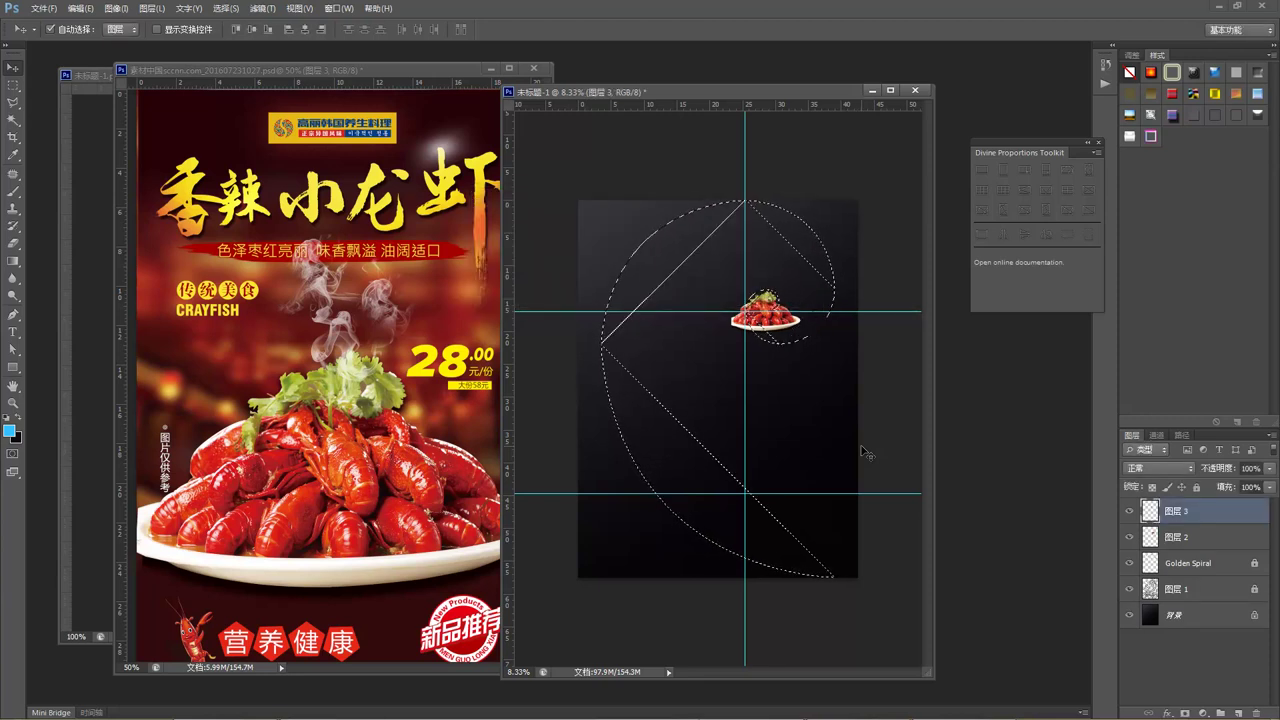
pyautogui.hotkey('alt', 'e')
pyautogui.write('s')
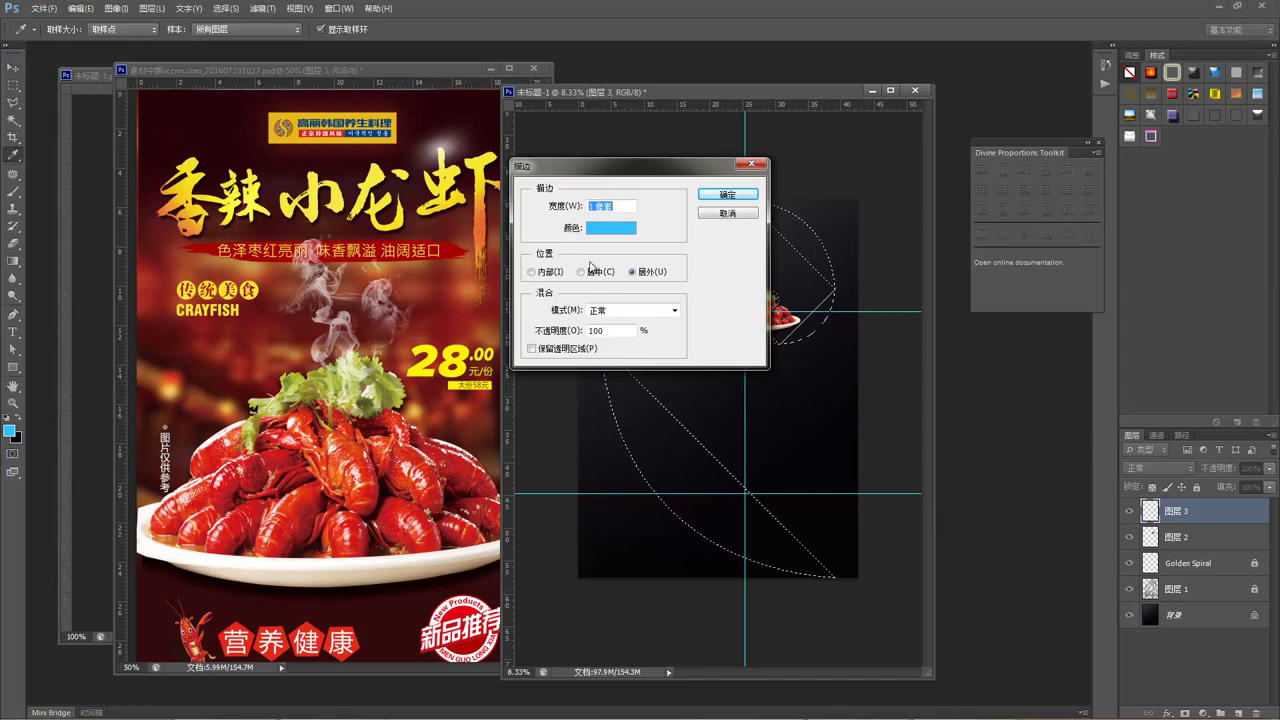
pyautogui.write('2')
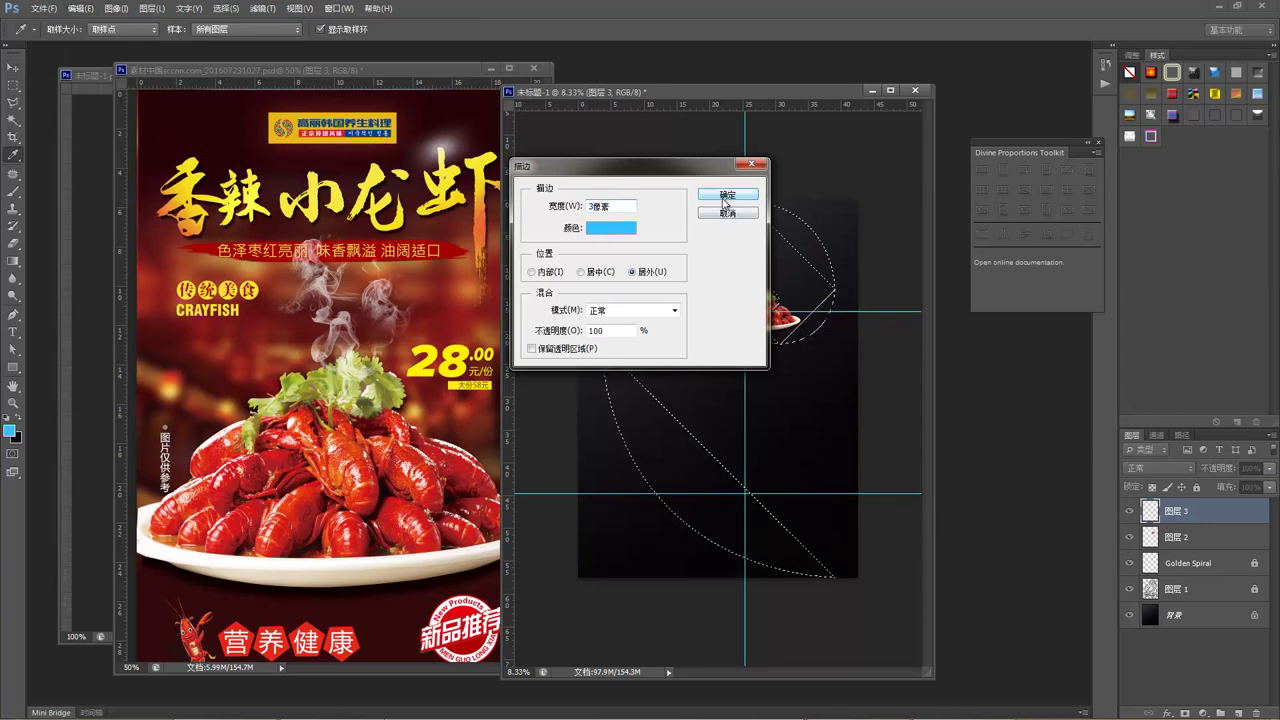
pyautogui.click(727, 194)
pyautogui.hotkey('ctrl', 'd')
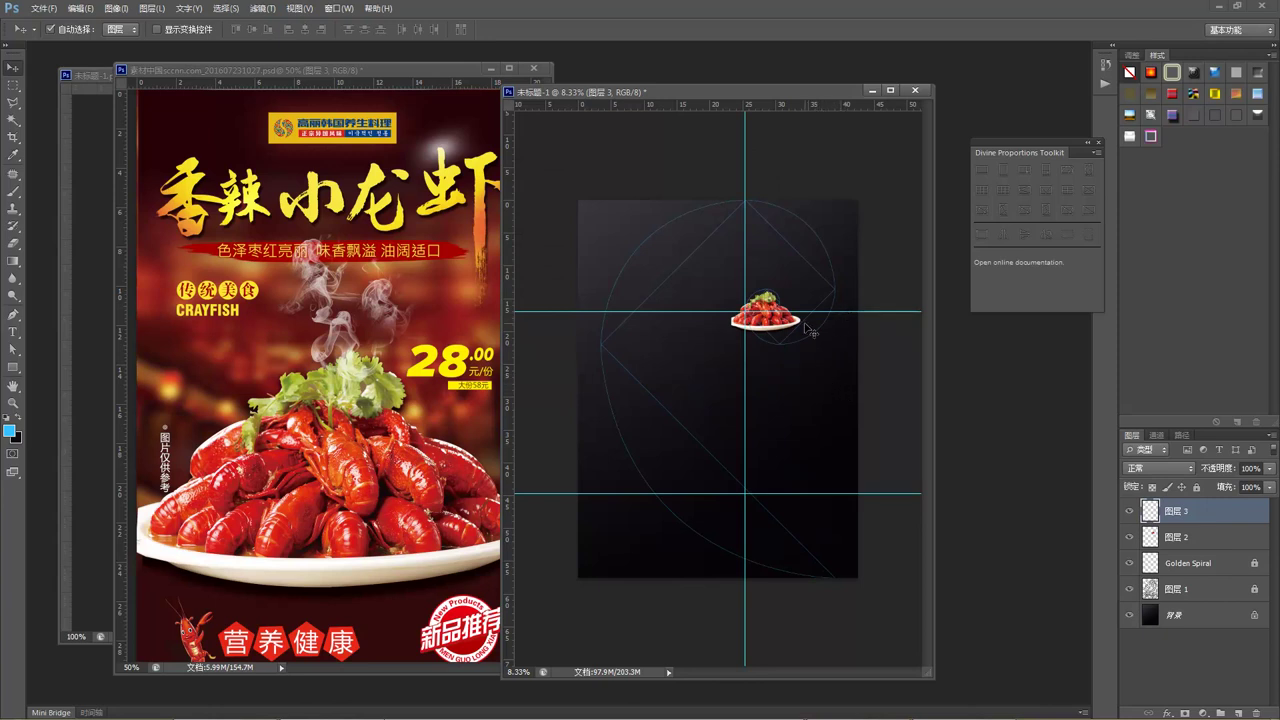
# Enlarge the crayfish plate layer 图层 2 to about 329% and centre it on the vertical guide, mostly below the upper horizontal guide.
pyautogui.hotkey('alt', '[')
pyautogui.moveTo(775, 328); pyautogui.dragTo(780, 327)
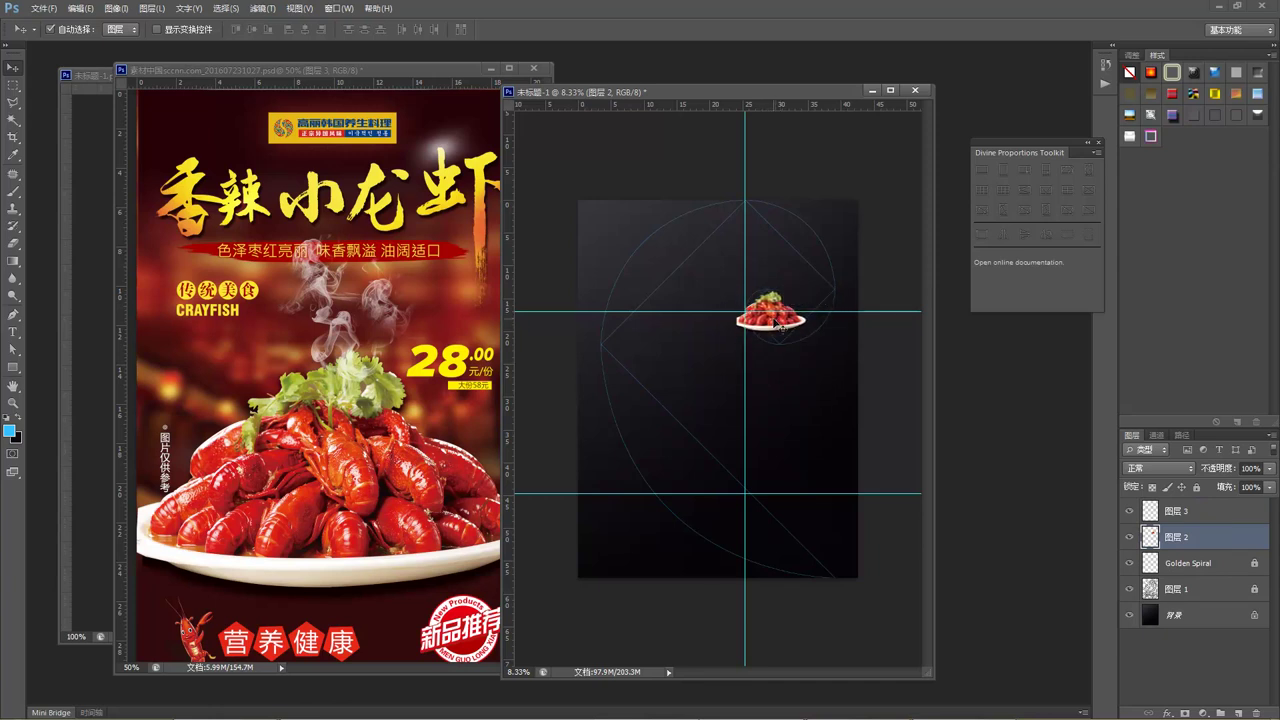
pyautogui.hotkey('ctrl', 't')
pyautogui.moveTo(737, 291); pyautogui.dragTo(703, 186)
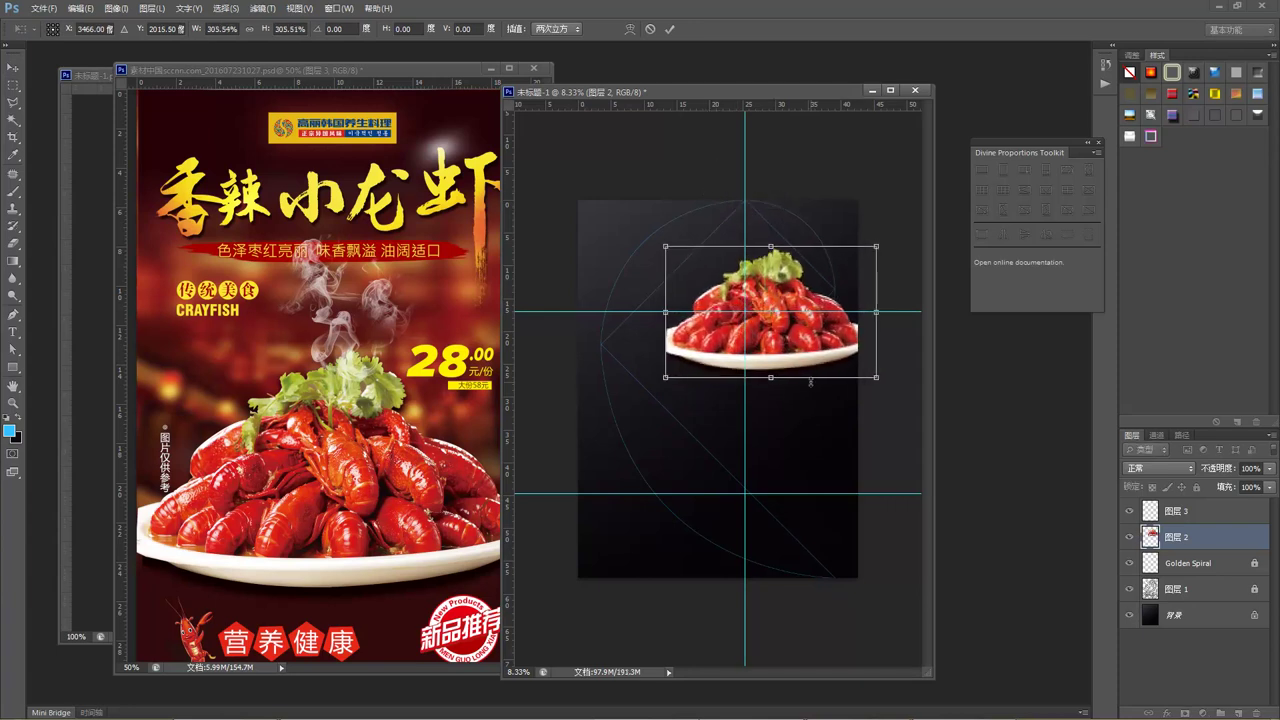
pyautogui.moveTo(805, 367)
pyautogui.mouseDown()
pyautogui.moveTo(790, 406)
pyautogui.moveTo(790, 365)
pyautogui.mouseUp()
pyautogui.moveTo(651, 252); pyautogui.dragTo(630, 235)
pyautogui.moveTo(801, 354); pyautogui.dragTo(806, 392)
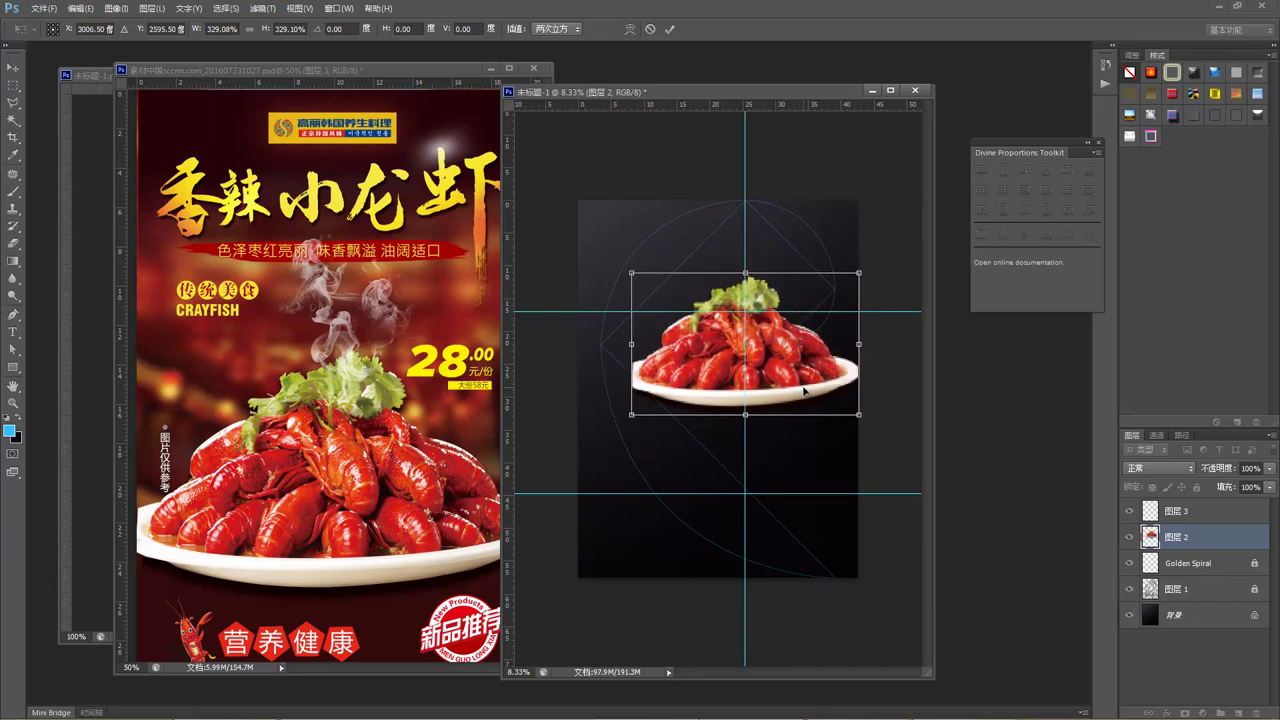
pyautogui.press('Return')
pyautogui.click(822, 430)
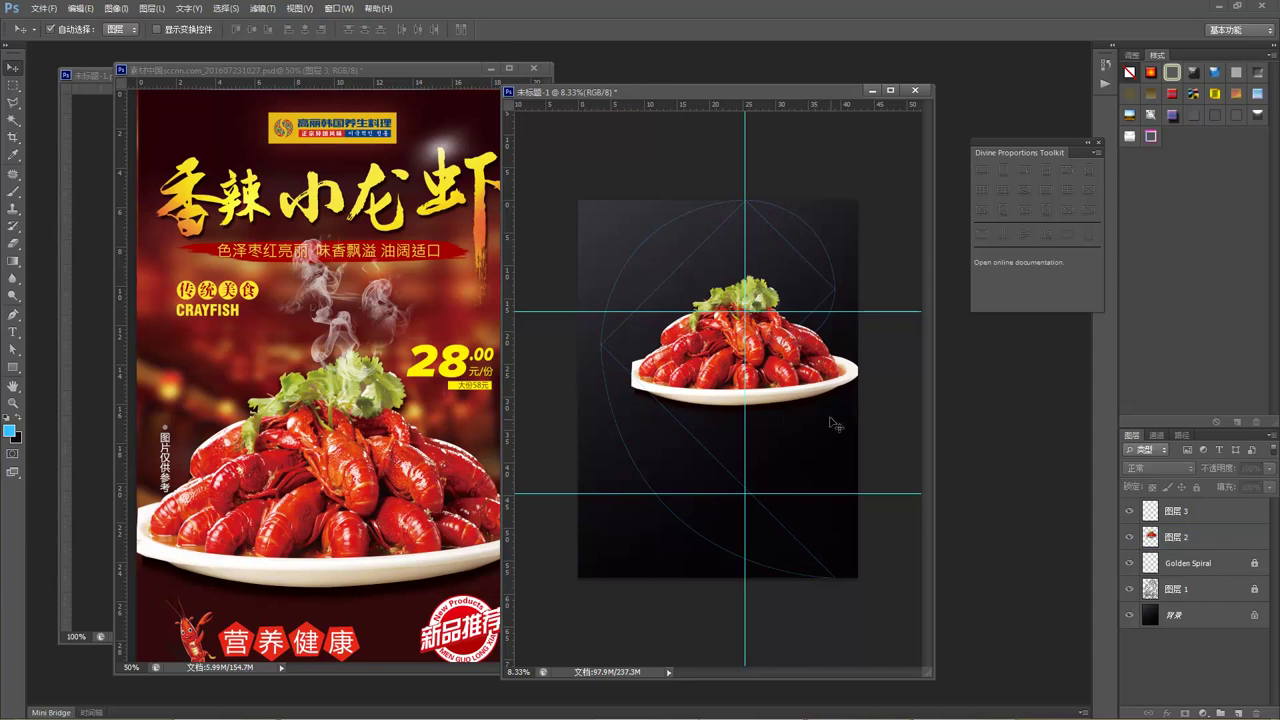
pyautogui.click(804, 391)
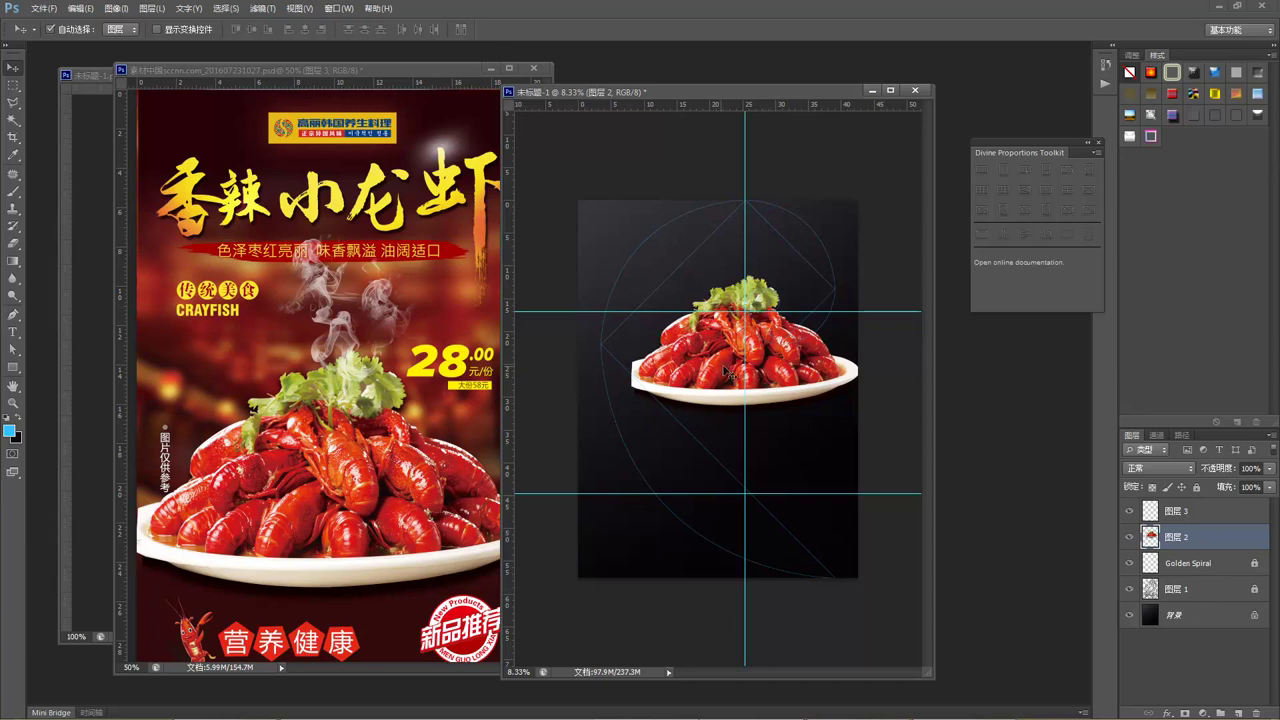
# Inspect the crayfish plate's cut-off left rim up close and shift the plate slightly left on the canvas.
pyautogui.press('z')
pyautogui.click(638, 372)
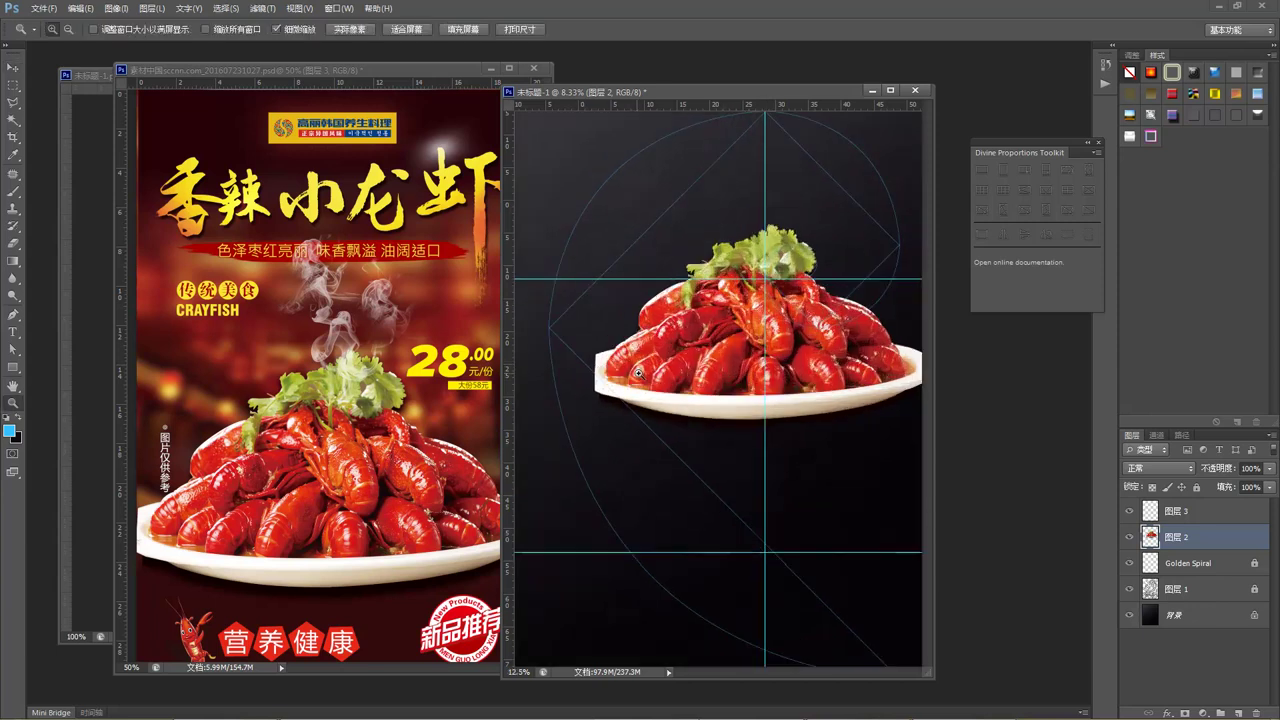
pyautogui.click(631, 372)
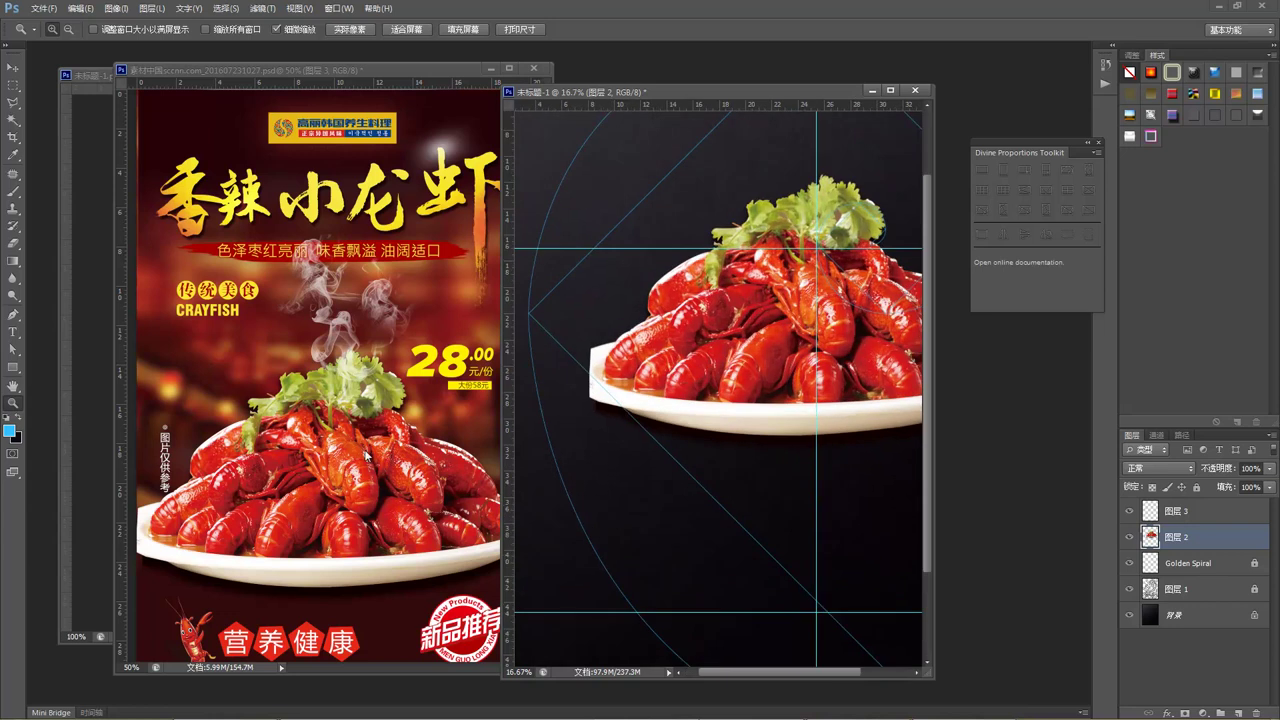
pyautogui.click(610, 392)
pyautogui.keyDown('alt'); pyautogui.click(700, 394); pyautogui.keyUp('alt')
pyautogui.keyDown('alt'); pyautogui.click(732, 394); pyautogui.keyUp('alt')
pyautogui.keyDown('alt'); pyautogui.click(775, 388); pyautogui.keyUp('alt')
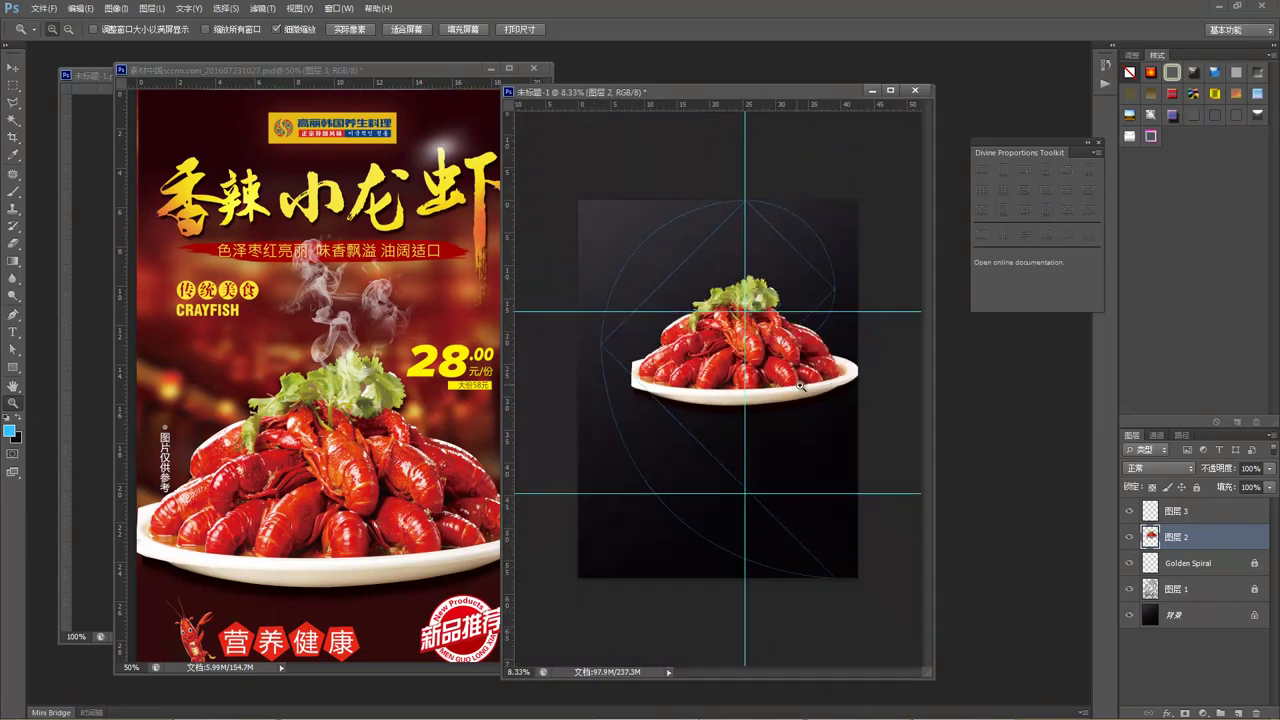
pyautogui.press('v')
pyautogui.moveTo(815, 375); pyautogui.dragTo(805, 374)
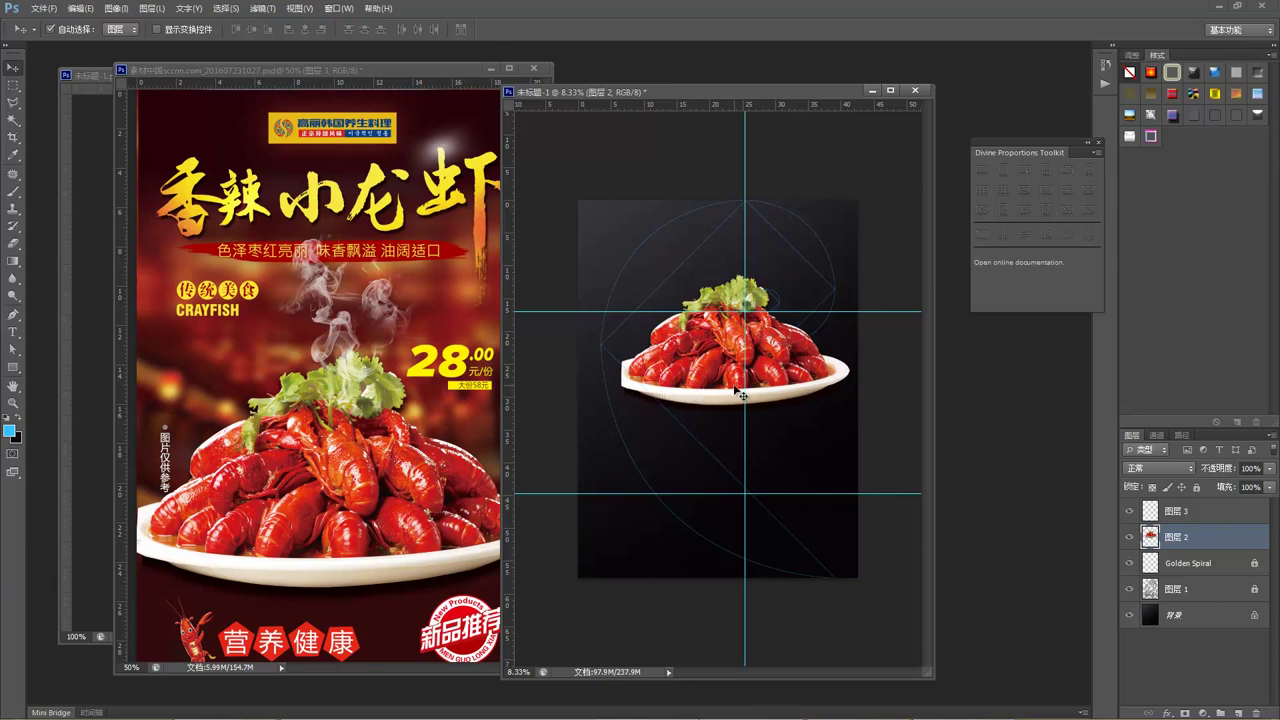
# Flip the crayfish plate horizontally, scale it to about 106% with a slight counter-clockwise tilt, and push its cut-off rim past the poster's right edge.
pyautogui.hotkey('ctrl', 't')
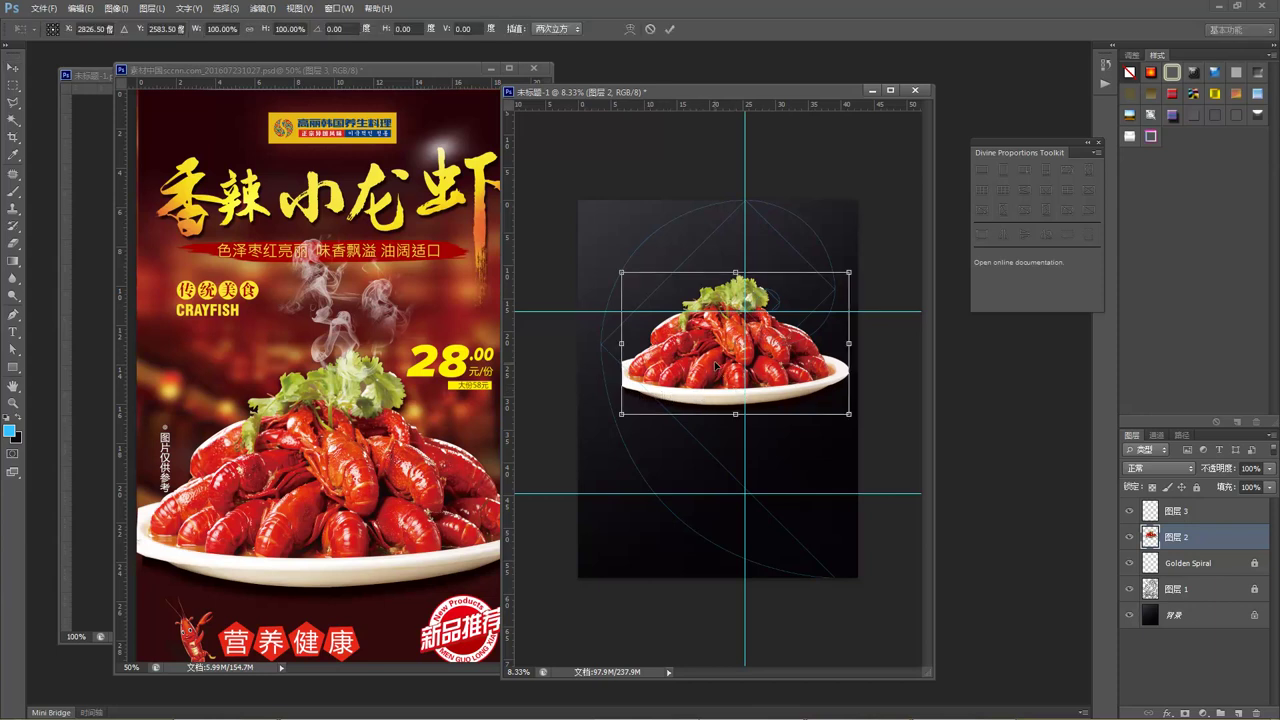
pyautogui.rightClick(716, 365)
pyautogui.click(778, 563)
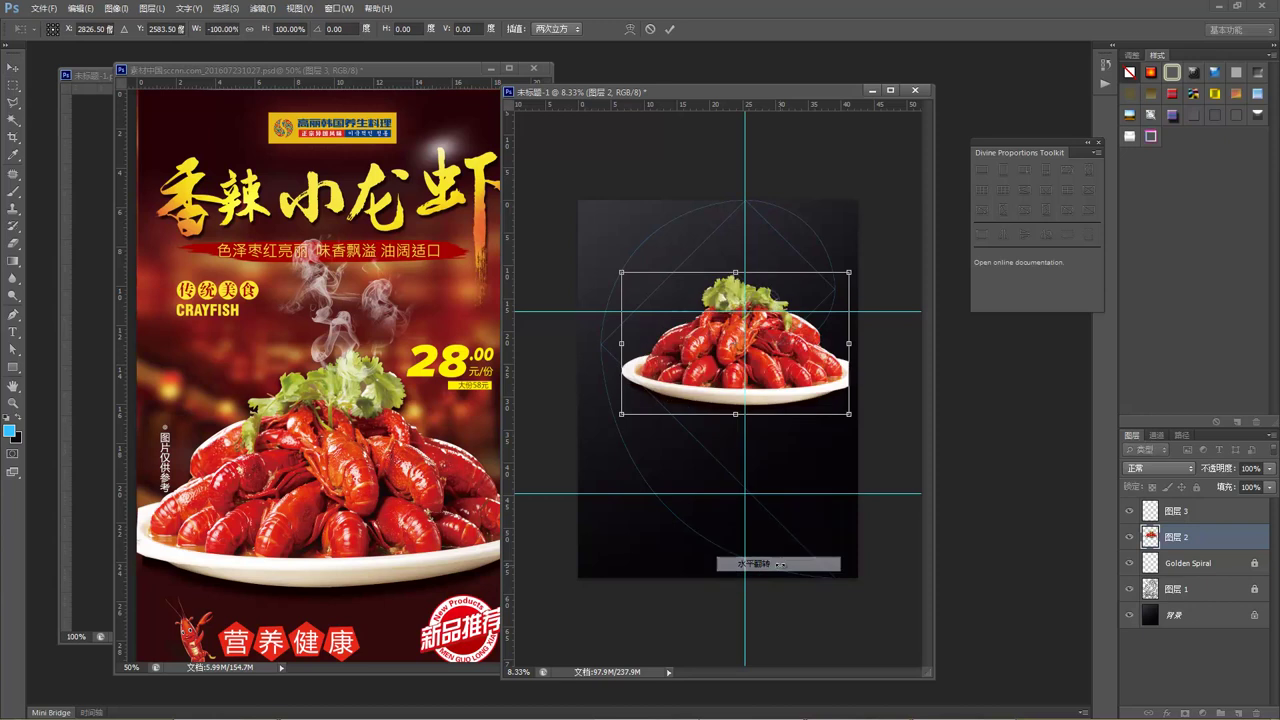
pyautogui.moveTo(831, 435); pyautogui.dragTo(864, 423)
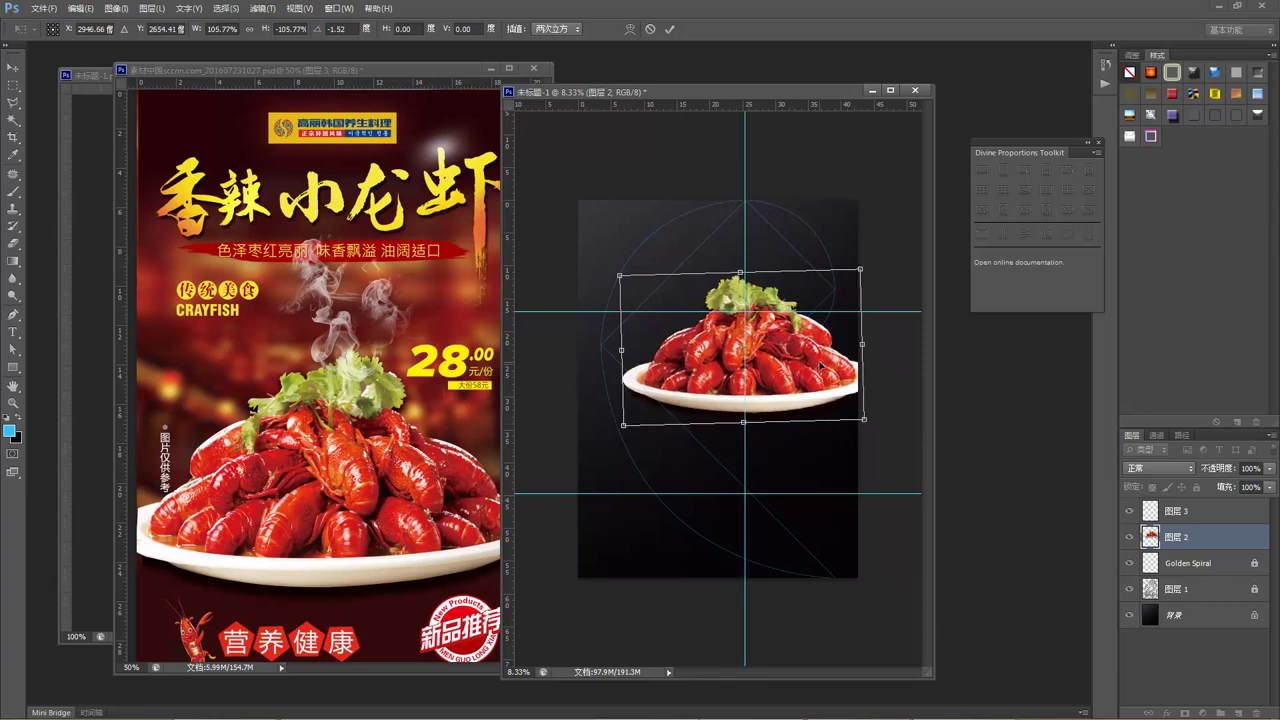
pyautogui.doubleClick(812, 376)
pyautogui.moveTo(783, 374); pyautogui.dragTo(791, 370)
pyautogui.press('z')
pyautogui.click(798, 370)
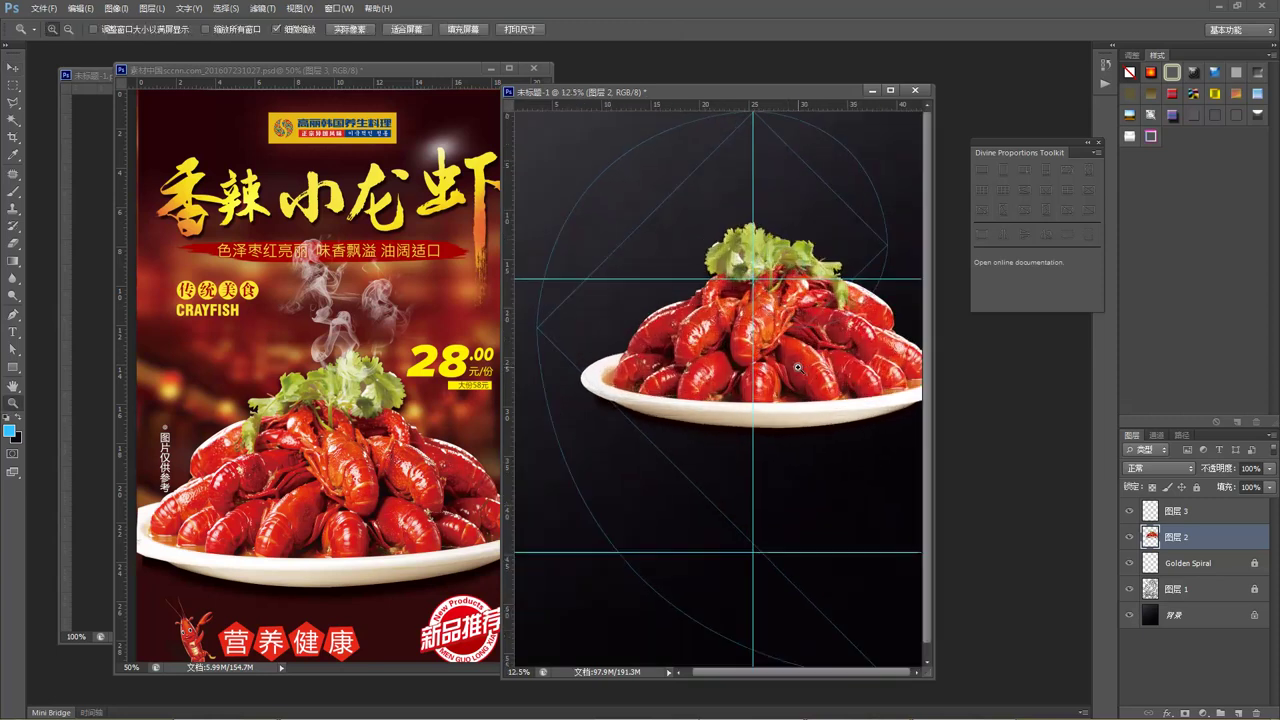
pyautogui.keyDown('alt'); pyautogui.click(805, 369); pyautogui.keyUp('alt')
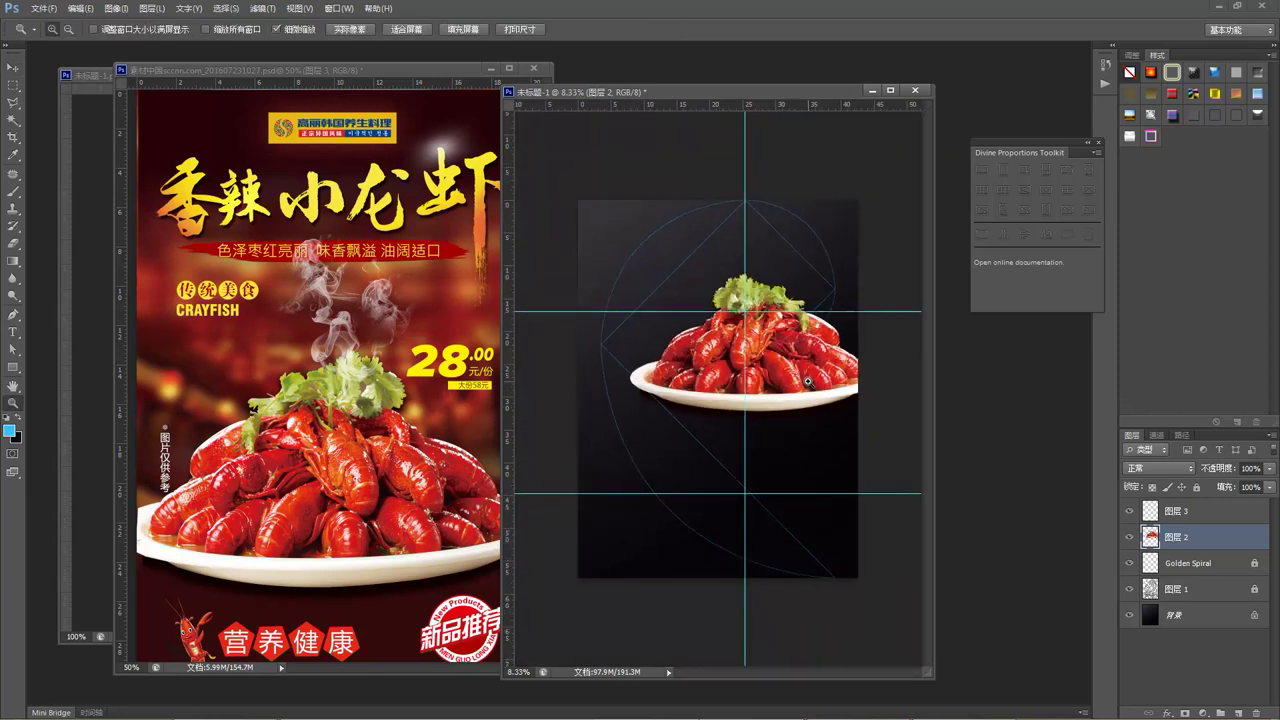
pyautogui.hotkey('ctrl', 't')
pyautogui.rightClick(808, 381)
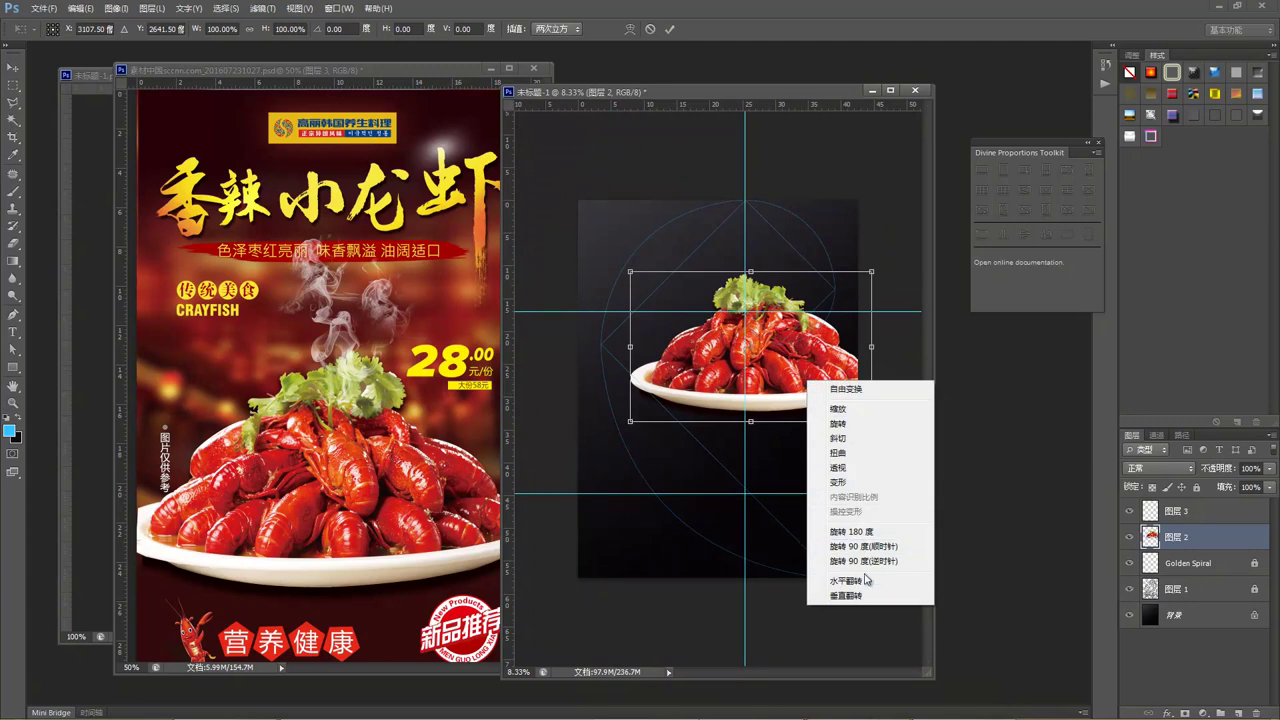
pyautogui.press('Escape')
pyautogui.press('Return')
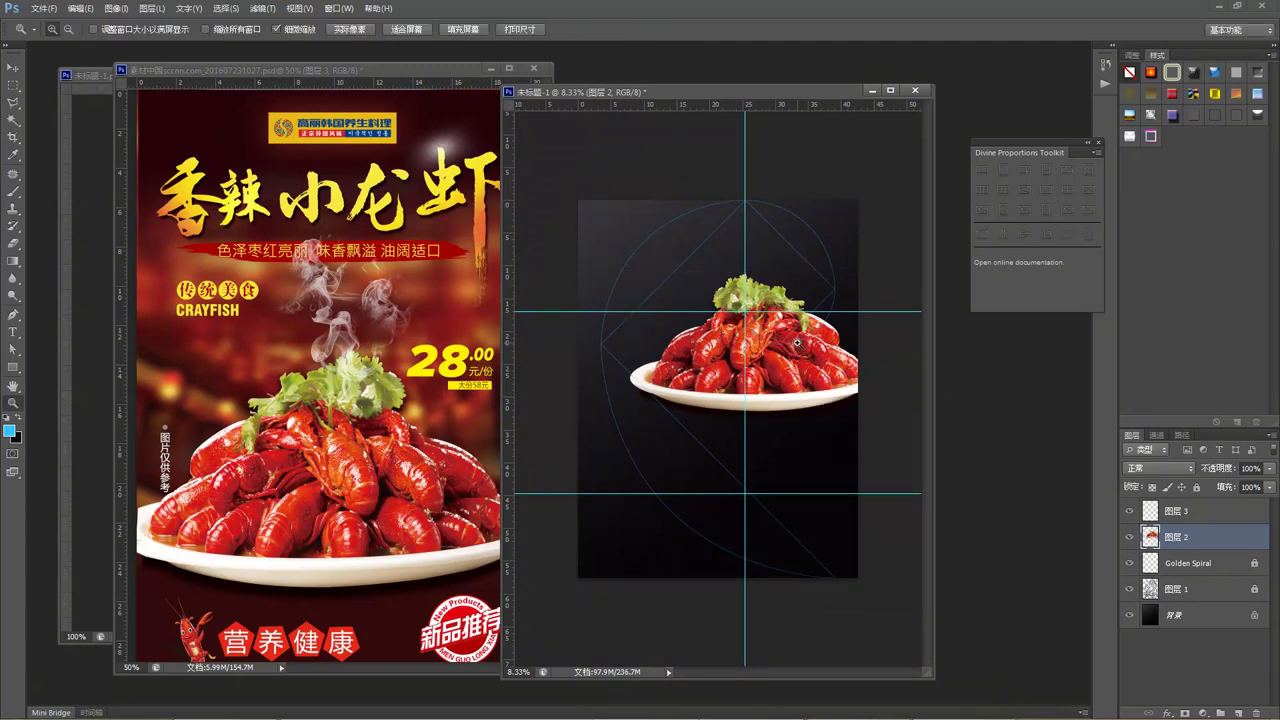
# Widen the dark document's window, view it at 12.5%, and nudge the plate slightly upward with its cut-off rim still beyond the right edge.
pyautogui.click(838, 368)
pyautogui.moveTo(840, 370); pyautogui.dragTo(668, 368)
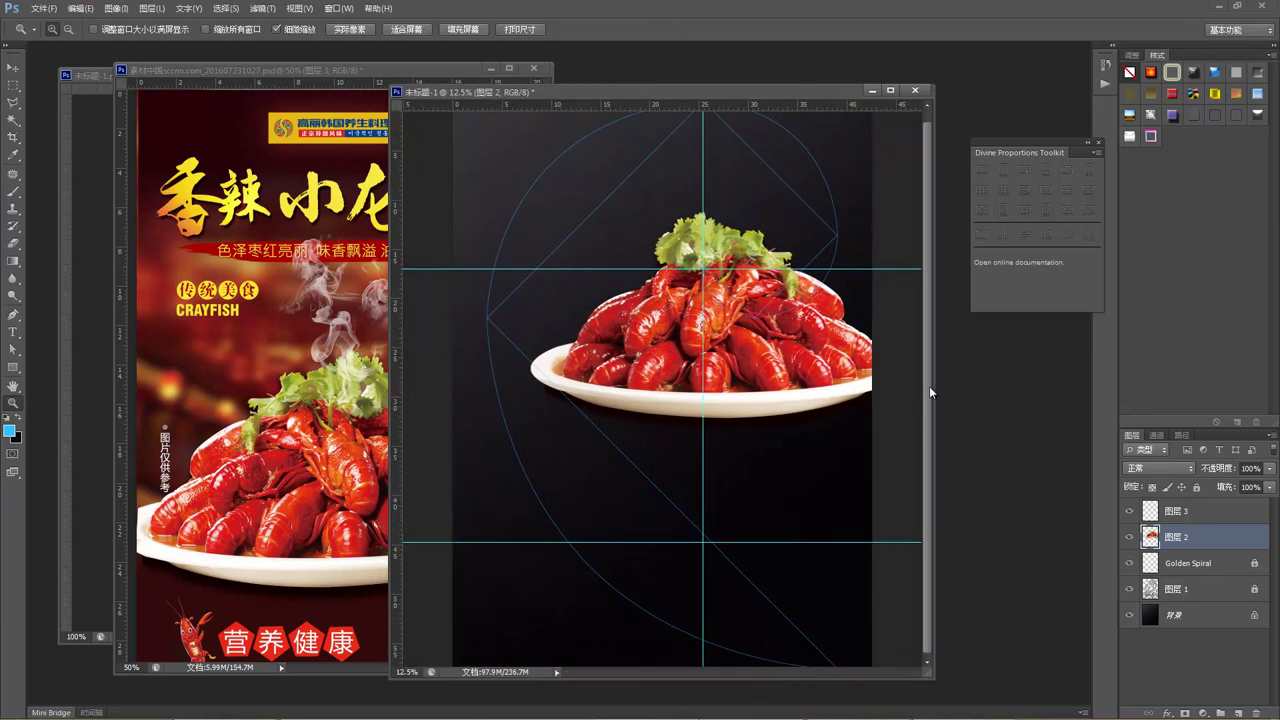
pyautogui.moveTo(933, 385); pyautogui.dragTo(947, 385)
pyautogui.press('v')
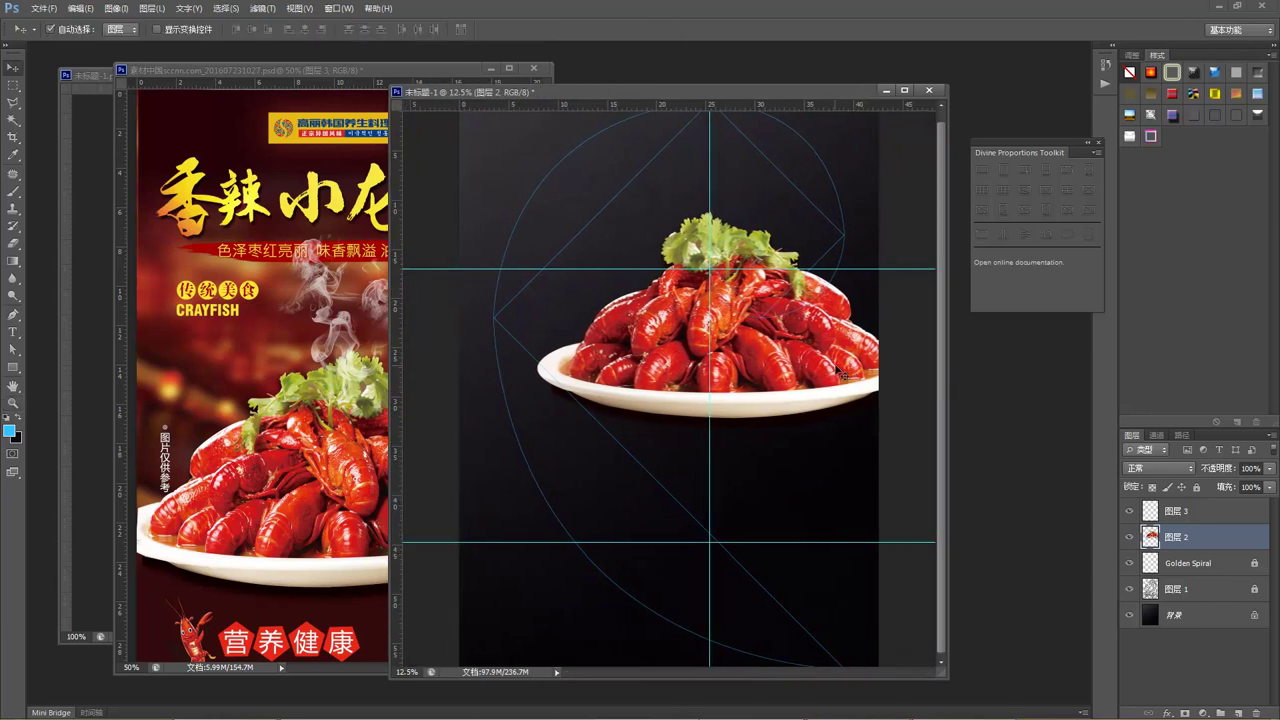
pyautogui.moveTo(785, 370)
pyautogui.mouseDown()
pyautogui.moveTo(798, 366)
pyautogui.moveTo(790, 357)
pyautogui.mouseUp()
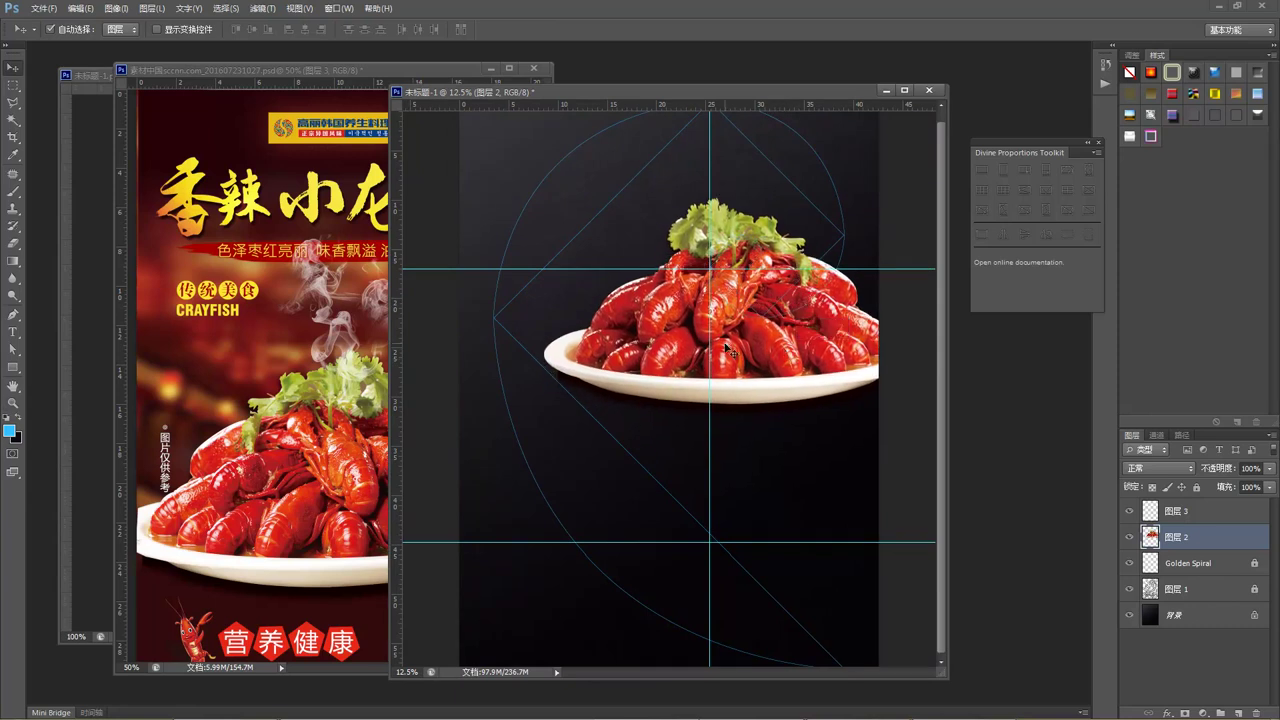
pyautogui.scroll(1, 720, 345)
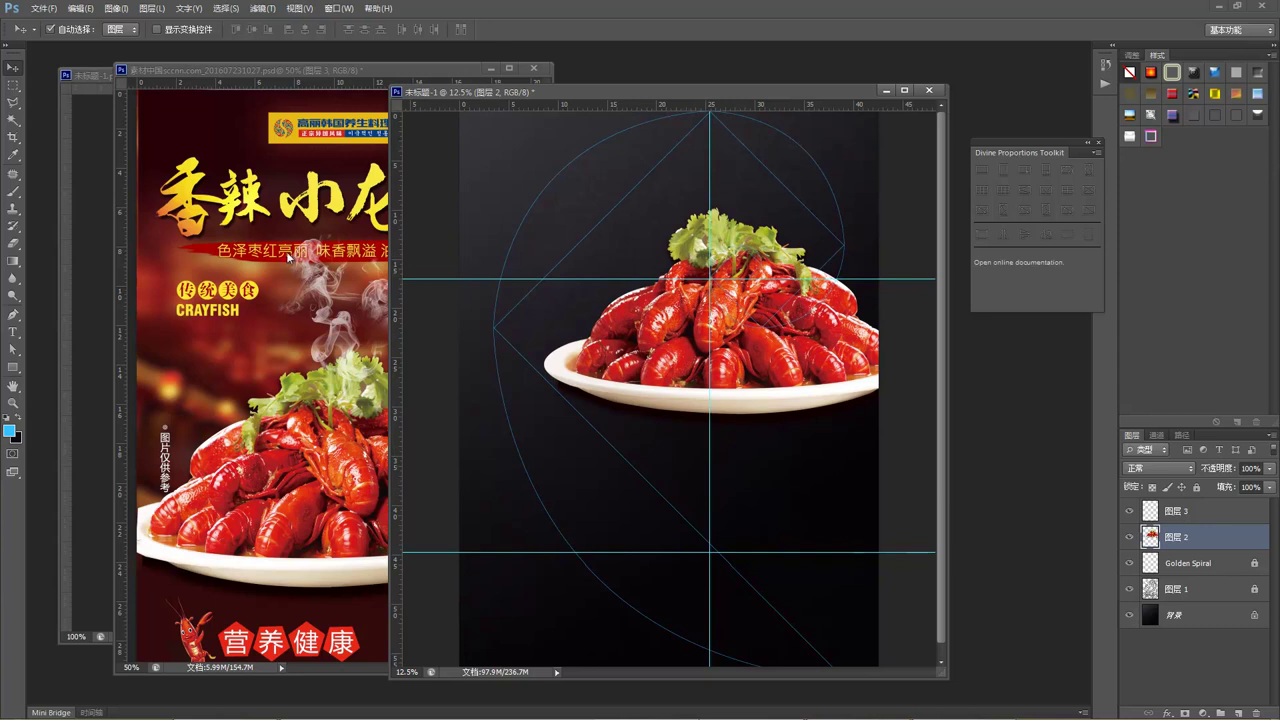
pyautogui.moveTo(765, 347); pyautogui.dragTo(767, 344)
pyautogui.moveTo(766, 391); pyautogui.dragTo(754, 394)
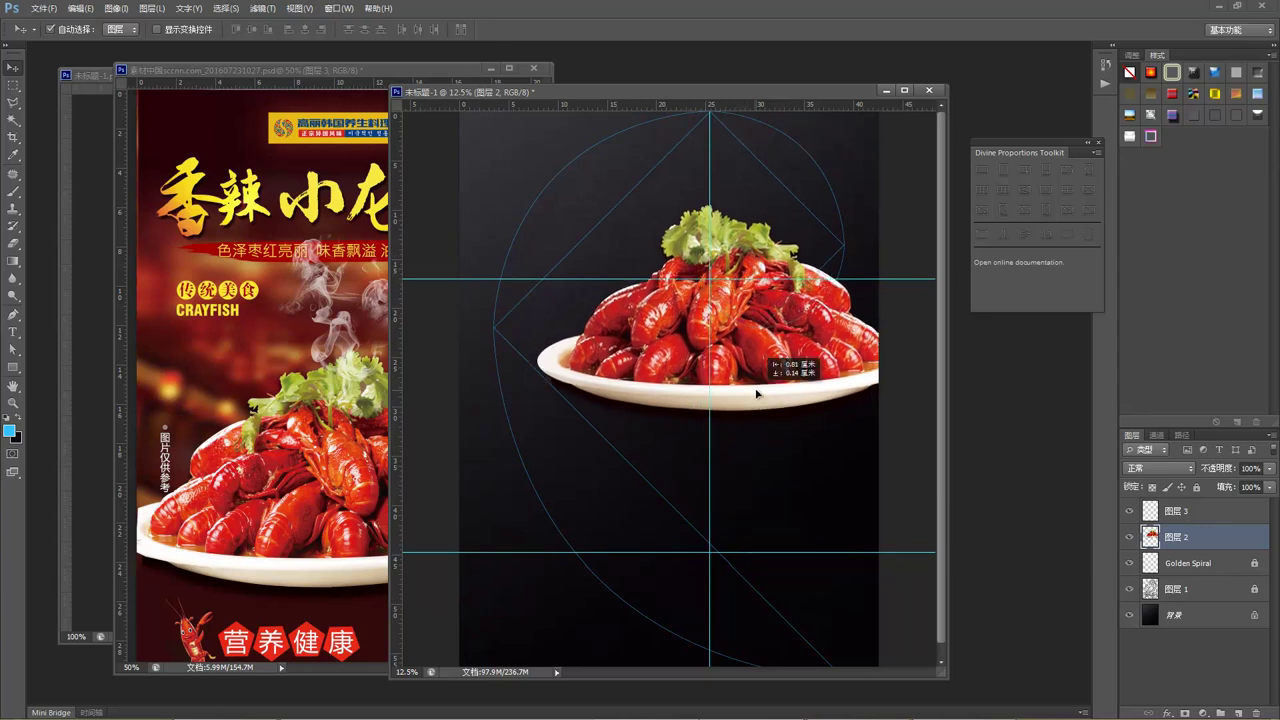
pyautogui.scroll(-1, 754, 441)
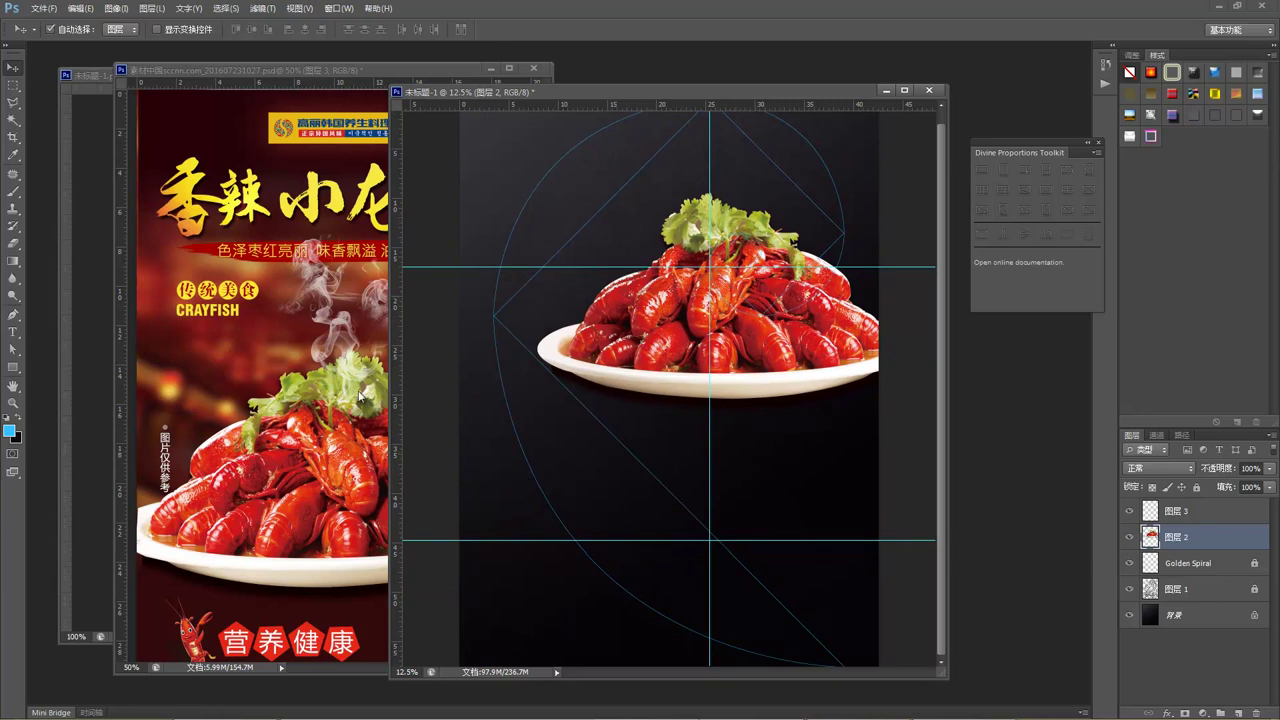
# Rearrange the Bonito reference, crayfish poster and dark document windows so the poster's title is accessible beside the dark canvas.
pyautogui.click(83, 283)
pyautogui.click(537, 214)
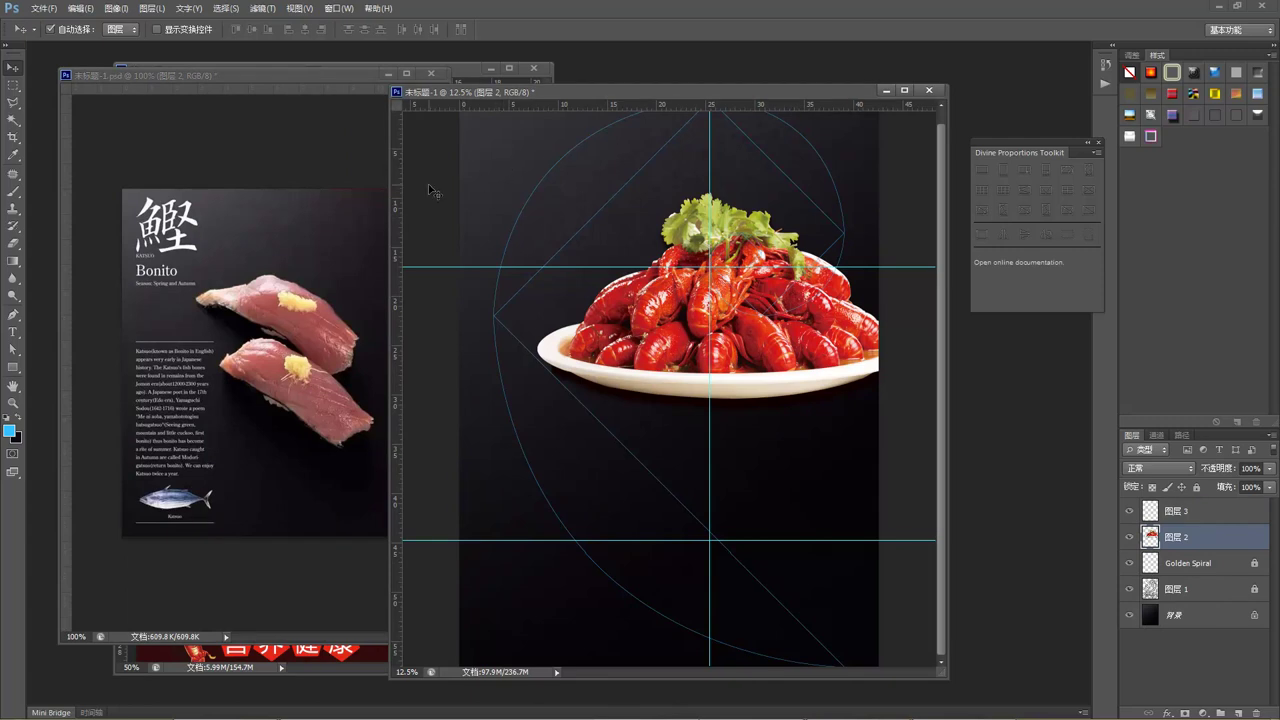
pyautogui.click(13, 331)
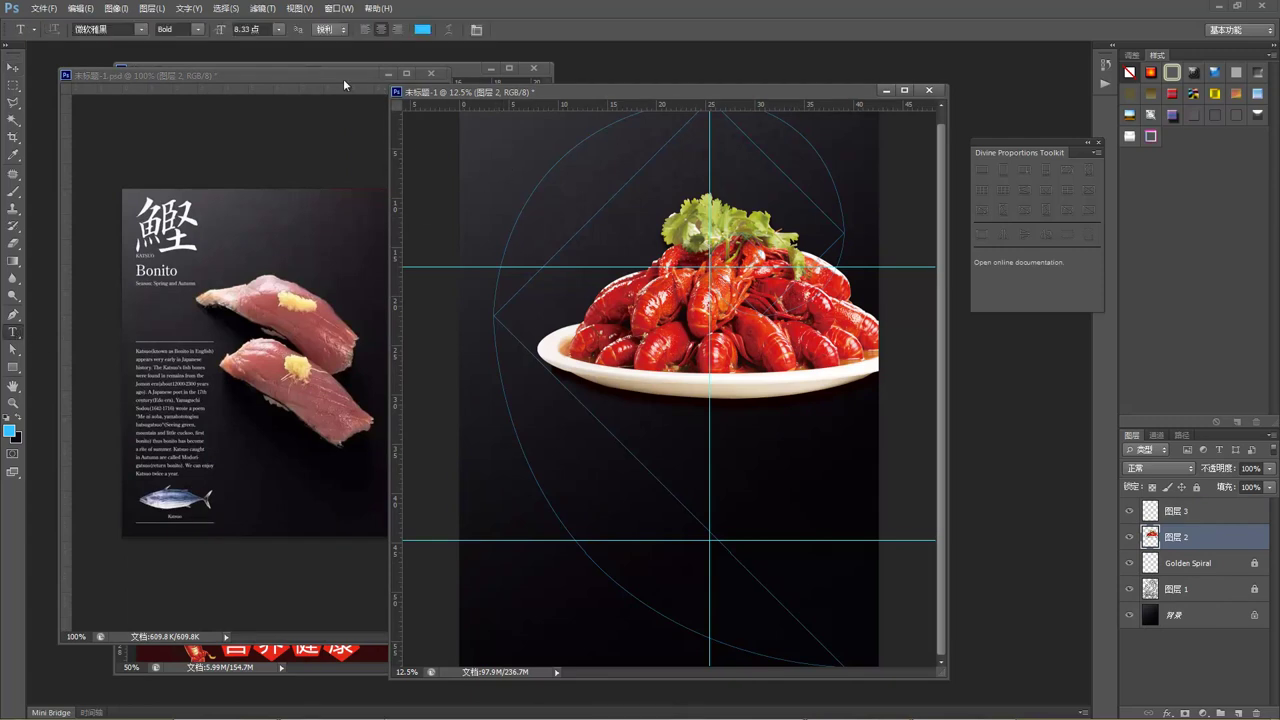
pyautogui.moveTo(365, 80); pyautogui.dragTo(308, 111)
pyautogui.moveTo(424, 71); pyautogui.dragTo(393, 71)
pyautogui.moveTo(585, 87); pyautogui.dragTo(603, 102)
pyautogui.click(14, 67)
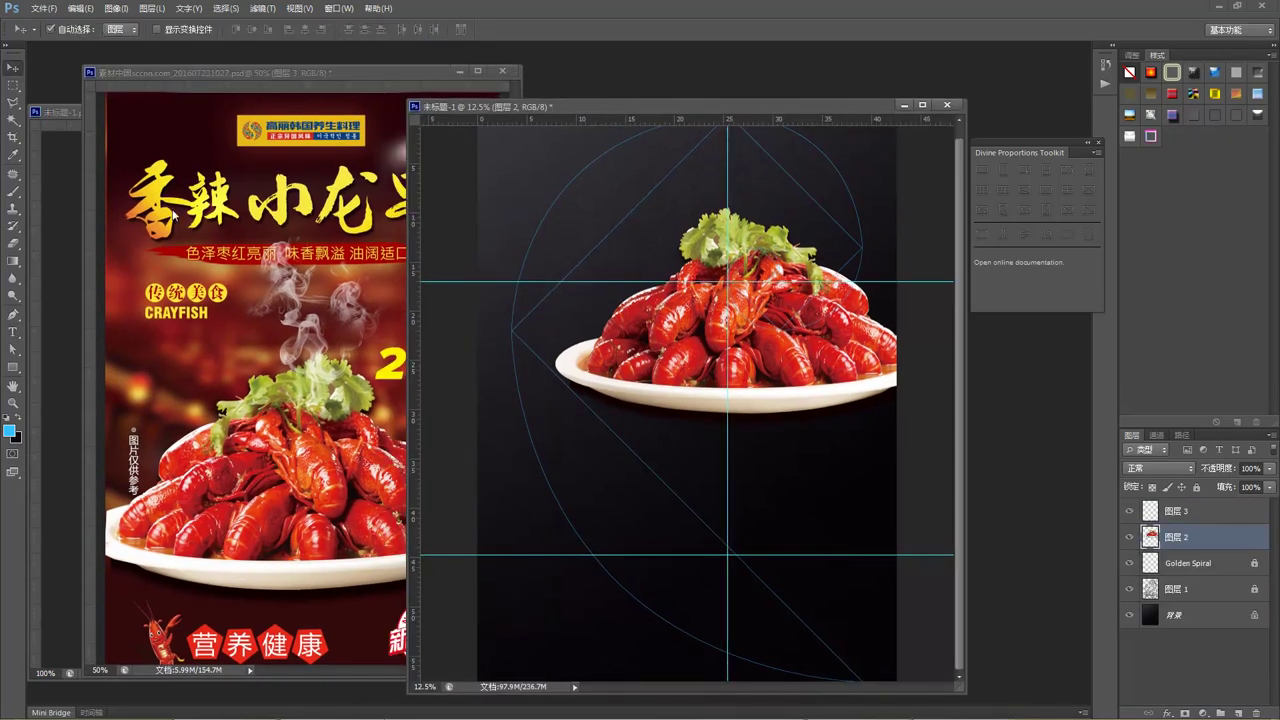
# Try copying the 香辣小龙虾 title from the crayfish poster into the dark document's upper left, enlarged to about 150%.
pyautogui.click(162, 208)
pyautogui.moveTo(162, 208); pyautogui.dragTo(581, 195)
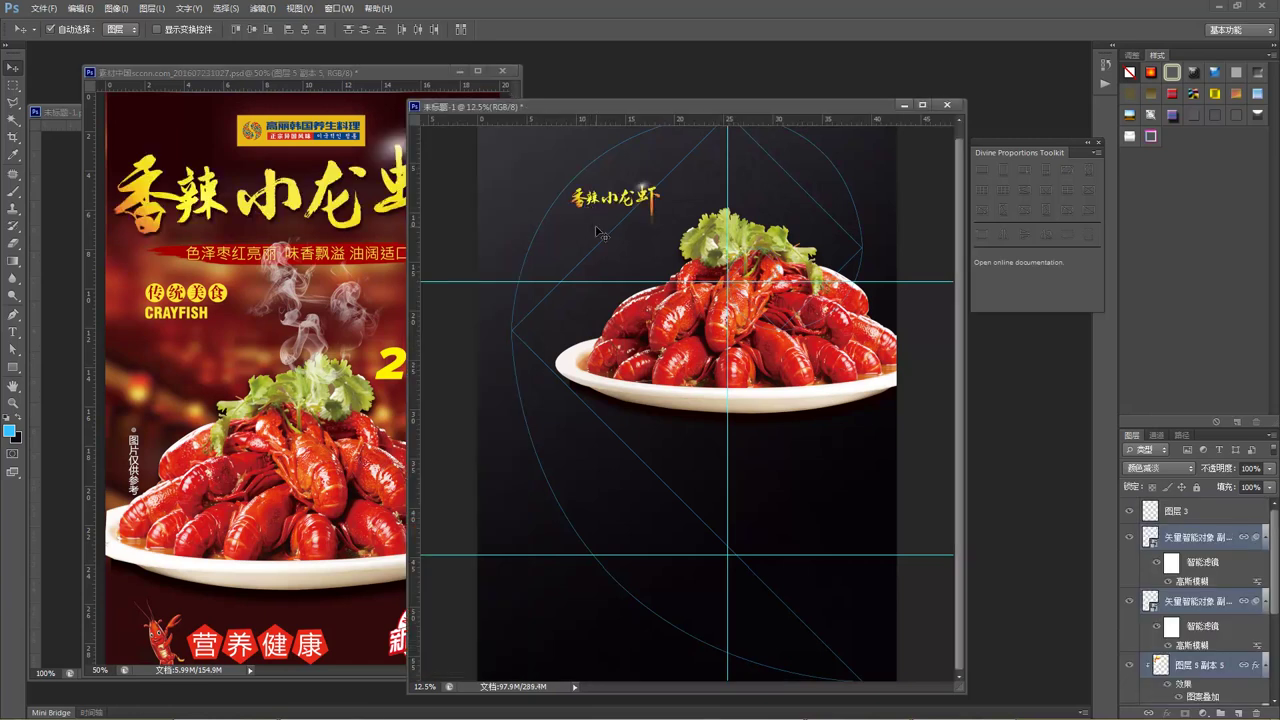
pyautogui.hotkey('ctrl', 't')
pyautogui.click(604, 259)
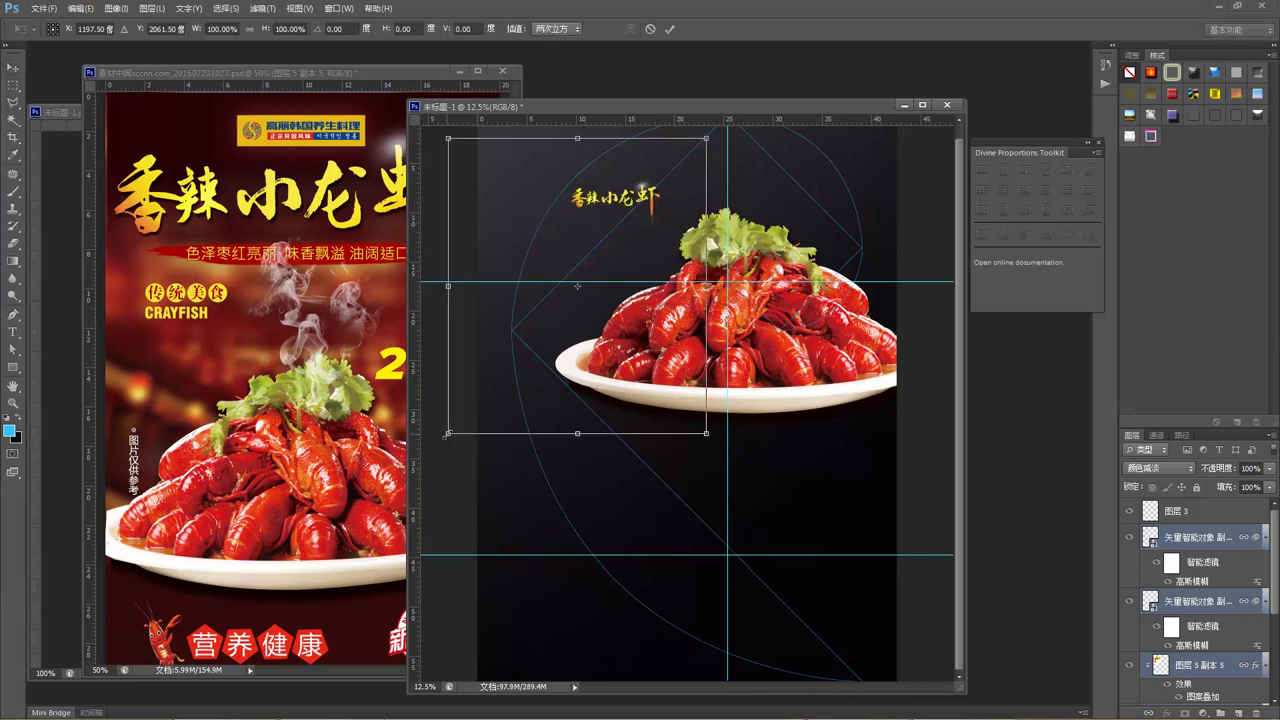
pyautogui.moveTo(448, 433); pyautogui.dragTo(270, 500)
pyautogui.moveTo(612, 232); pyautogui.dragTo(618, 216)
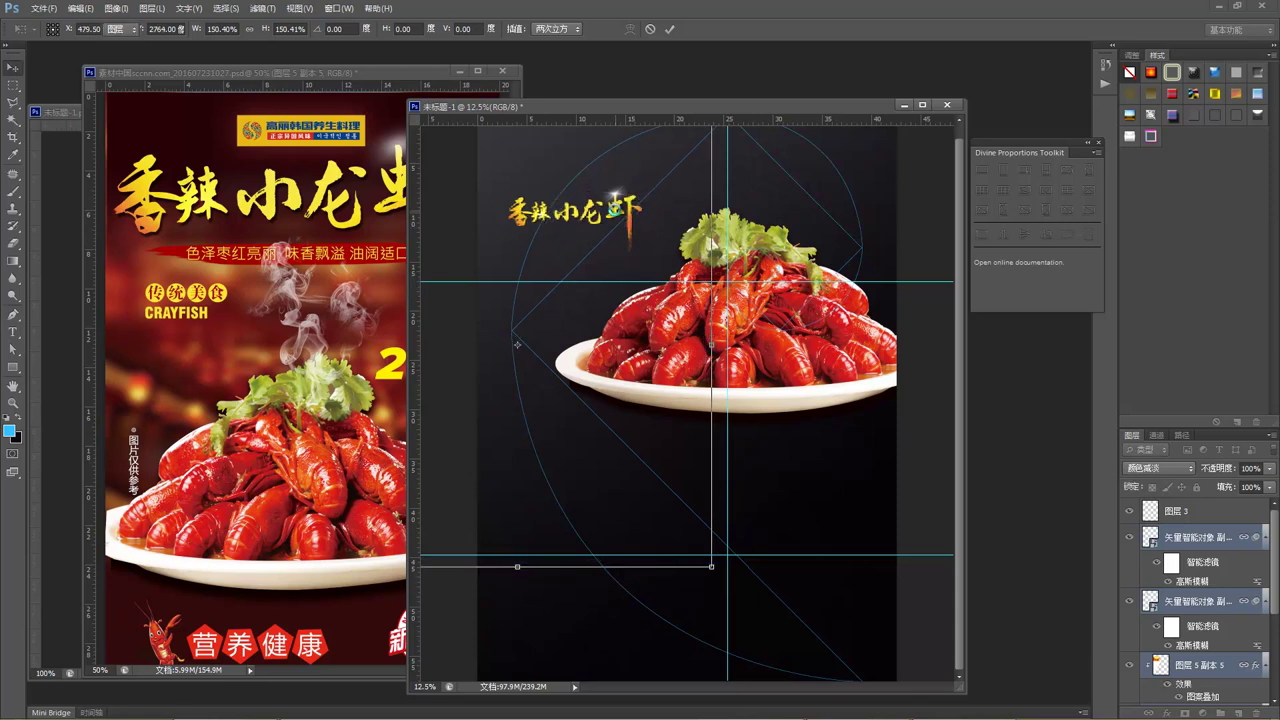
pyautogui.press('Return')
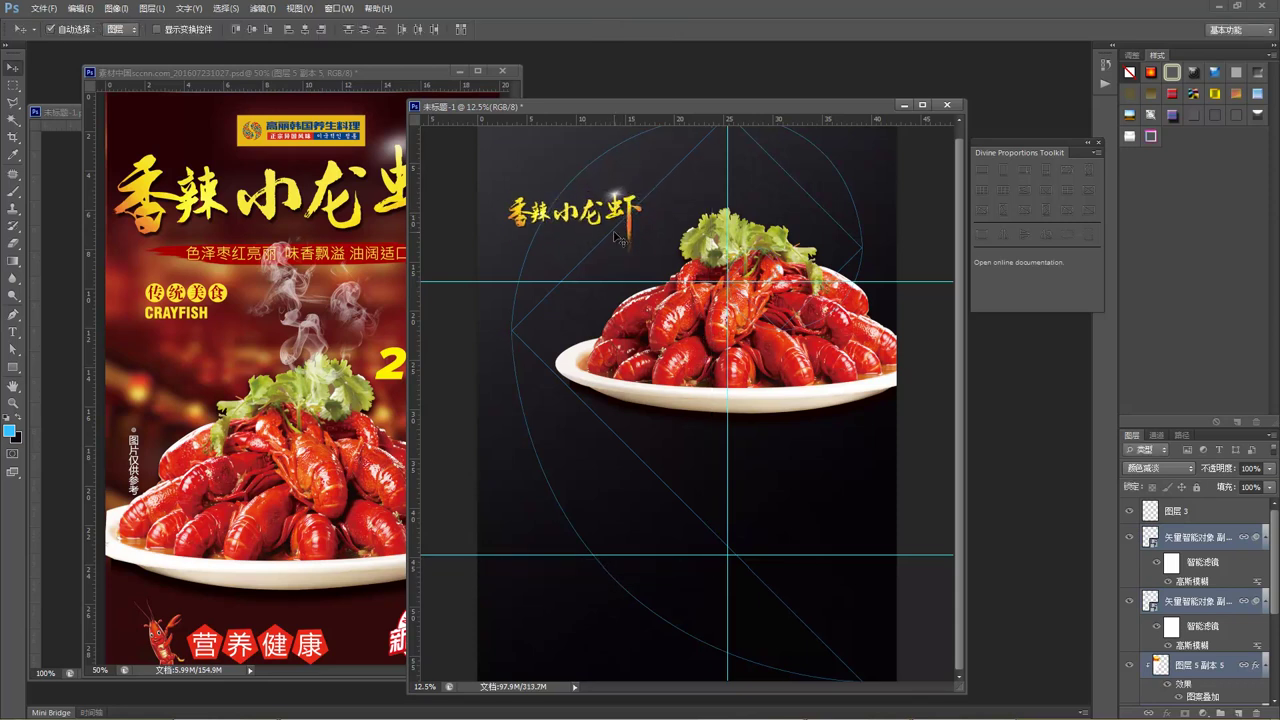
# Undo the copied title's placement and scaling in the dark document.
pyautogui.hotkey('ctrl', 'alt', 'z')
pyautogui.hotkey('ctrl', 'alt', 'z')
pyautogui.hotkey('ctrl', 'alt', 'z')
pyautogui.hotkey('ctrl', 'alt', 'z')
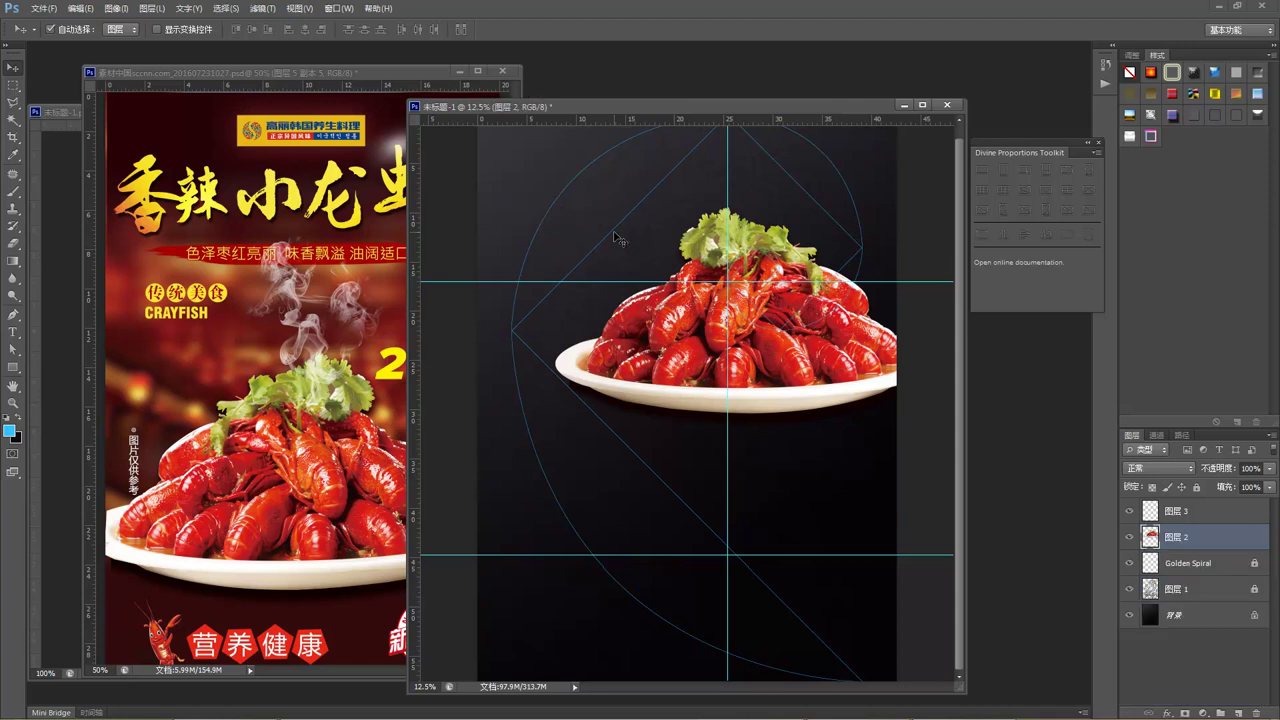
# Set the foreground colour to white (ffffff).
pyautogui.click(9, 428)
pyautogui.moveTo(112, 388); pyautogui.dragTo(84, 298)
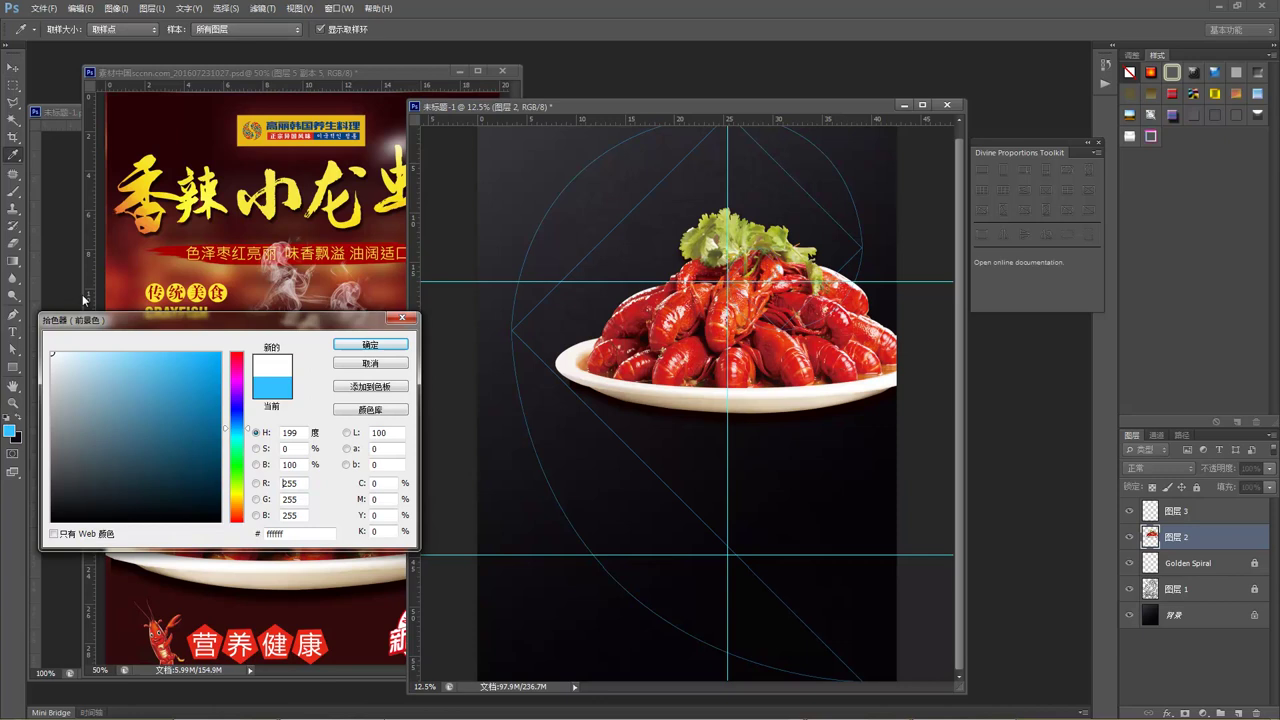
pyautogui.click(370, 345)
# Add the text 香辣小龙虾 at 300 pt in the upper left of the dark document.
pyautogui.click(12, 331)
pyautogui.click(520, 198)
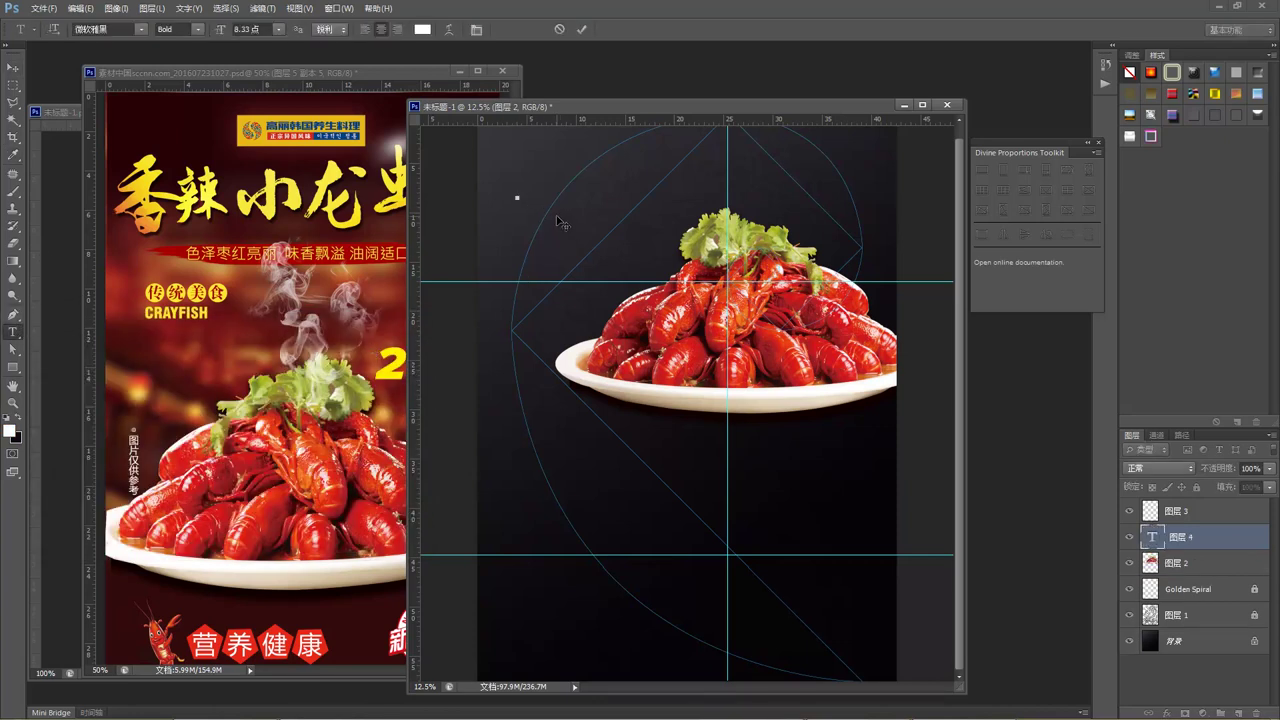
pyautogui.click(247, 29)
pyautogui.write('300')
pyautogui.press('Return')
pyautogui.write('xiangla')
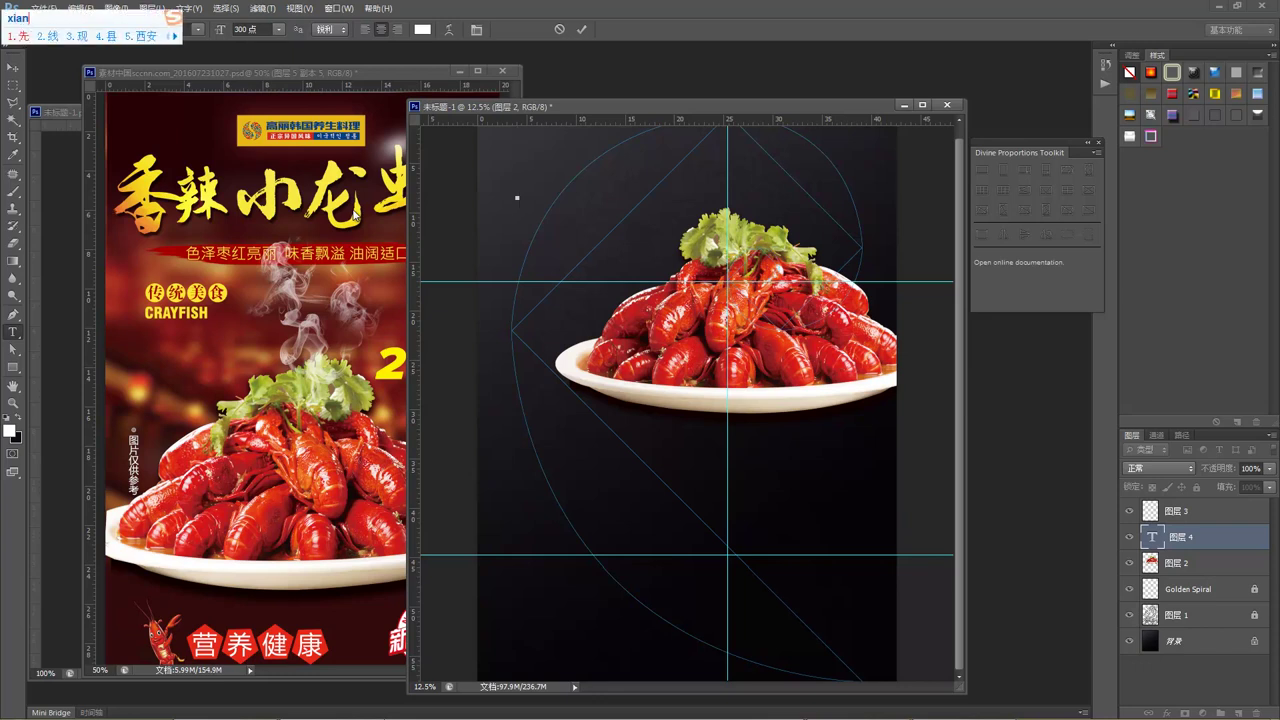
pyautogui.press('space')
pyautogui.write('xiao')
pyautogui.write('longxia')
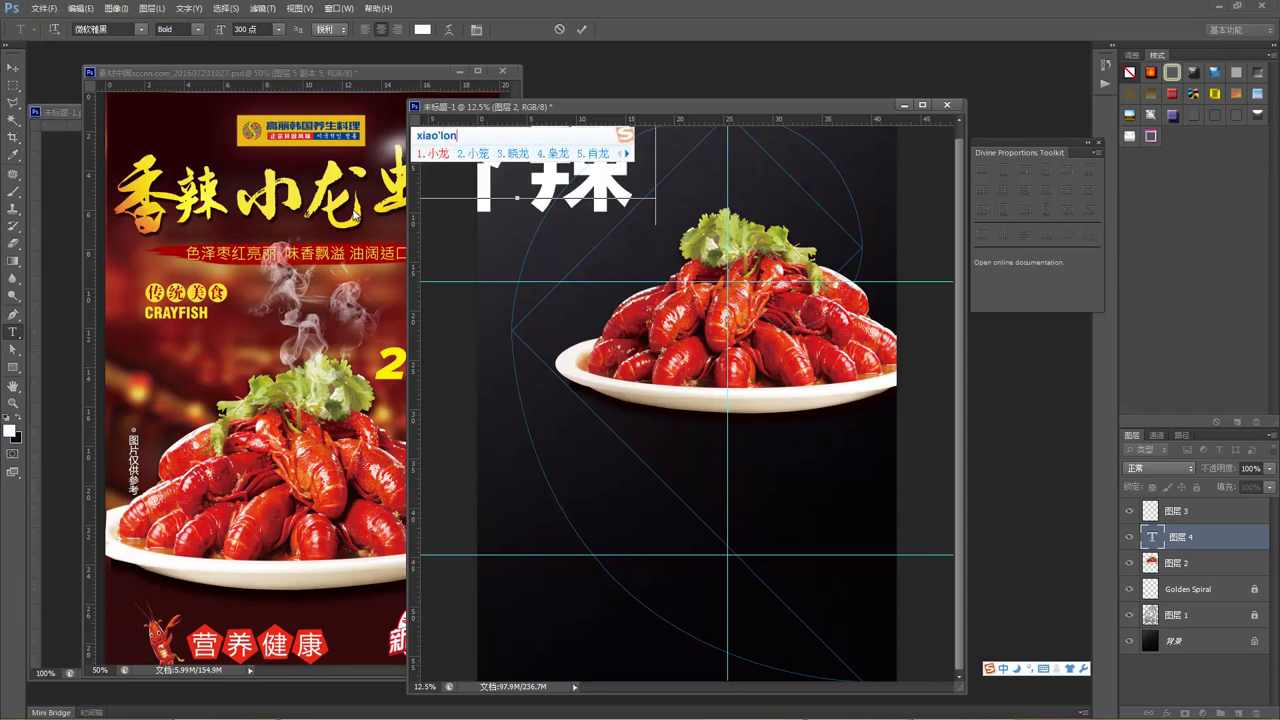
pyautogui.press('space')
# Reduce the 香辣小龙虾 title to 100 pt and move it fully onto the canvas, above and left of the plate.
pyautogui.hotkey('ctrl', 'a')
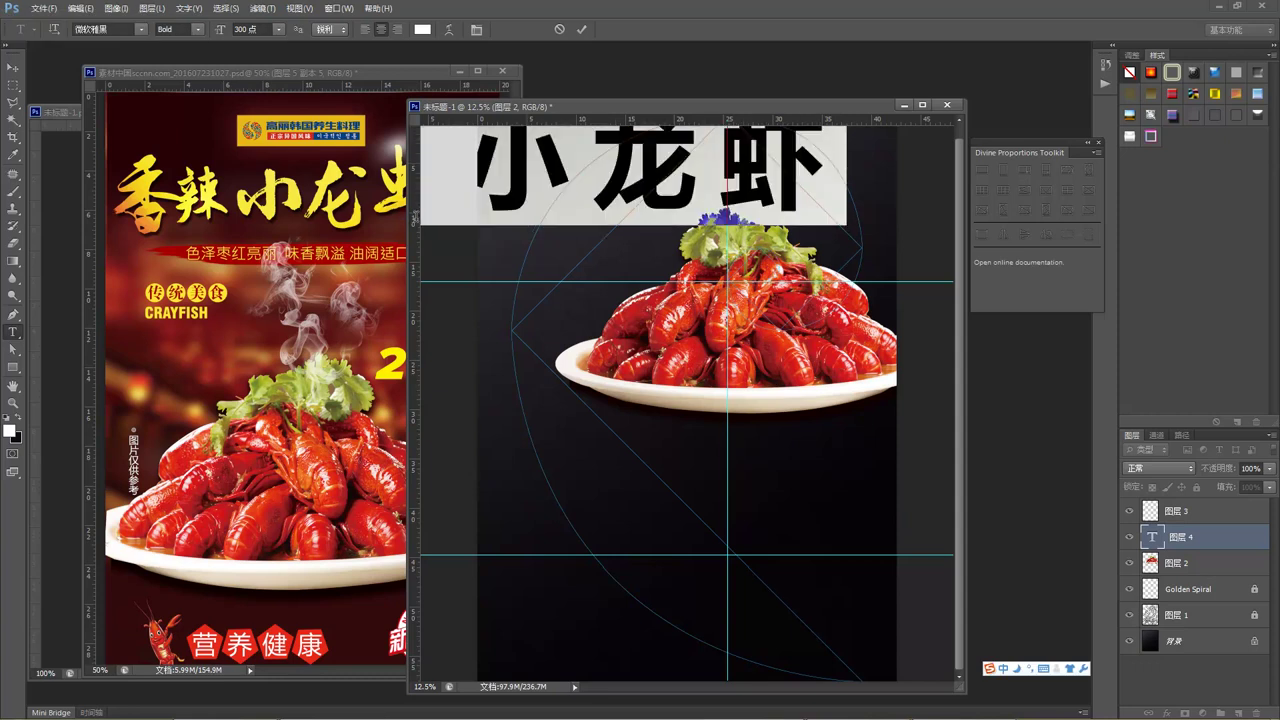
pyautogui.click(240, 28)
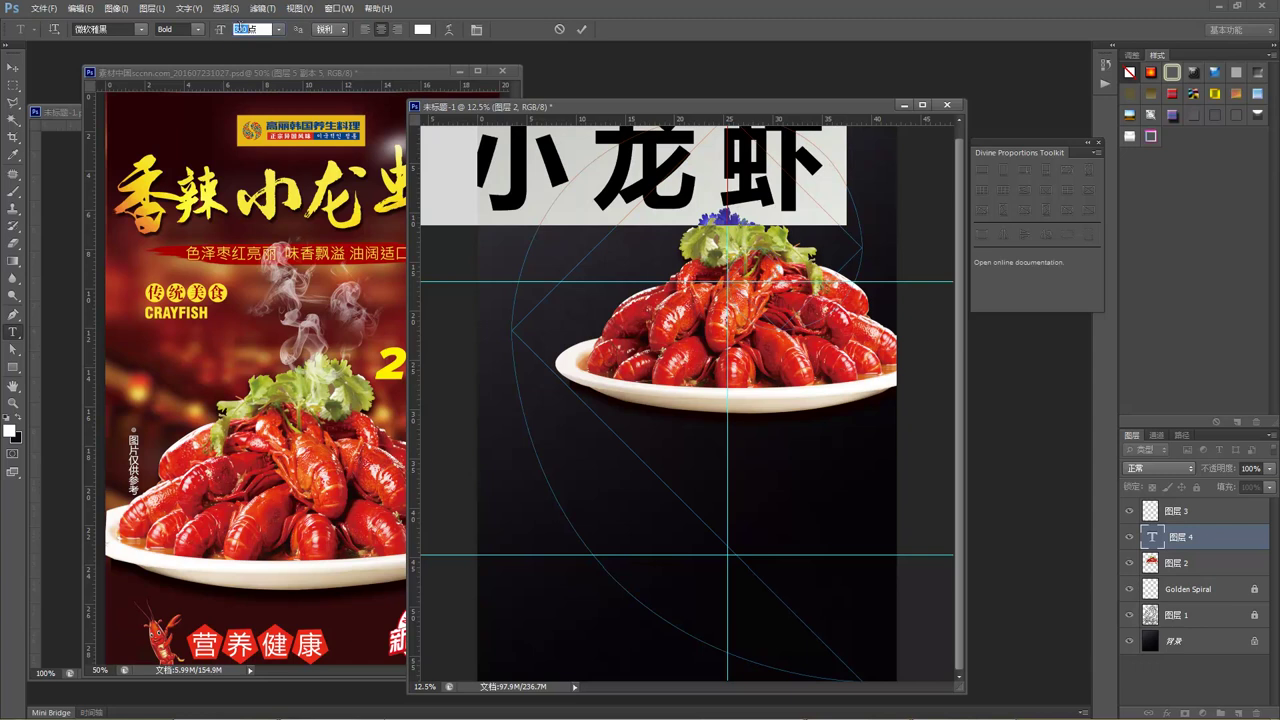
pyautogui.write('100')
pyautogui.press('Return')
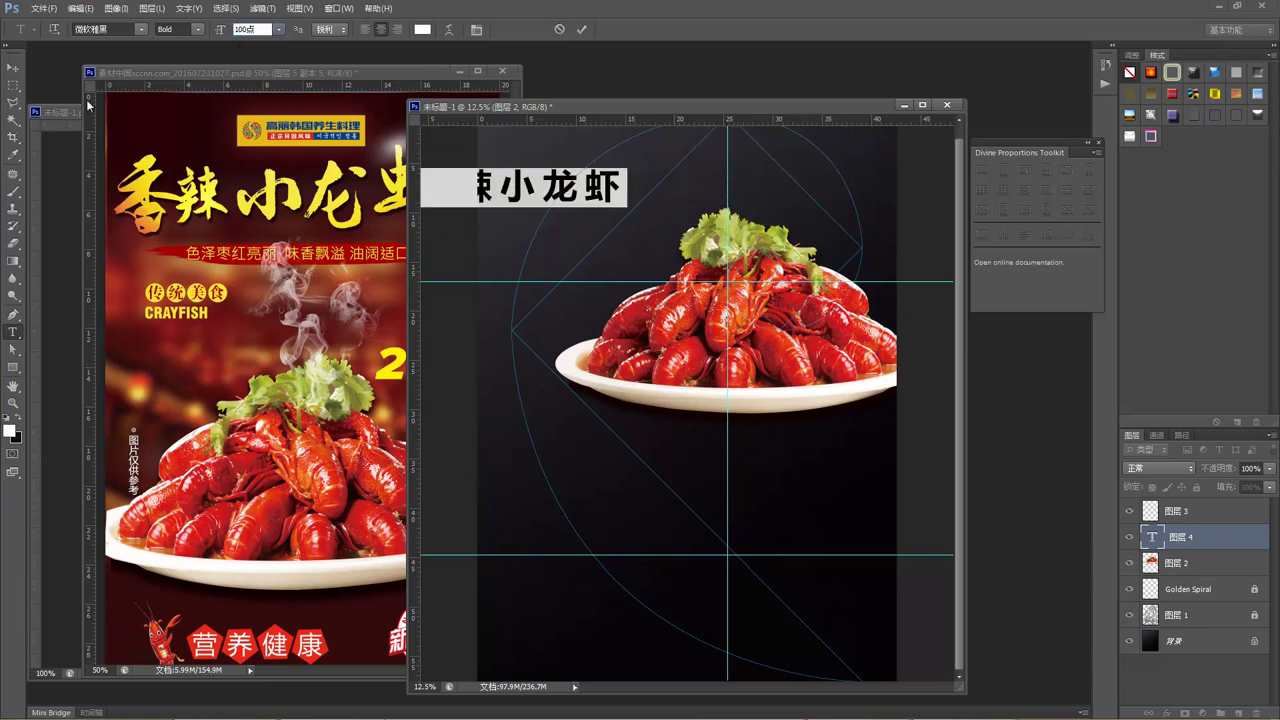
pyautogui.click(17, 70)
pyautogui.moveTo(552, 191); pyautogui.dragTo(627, 198)
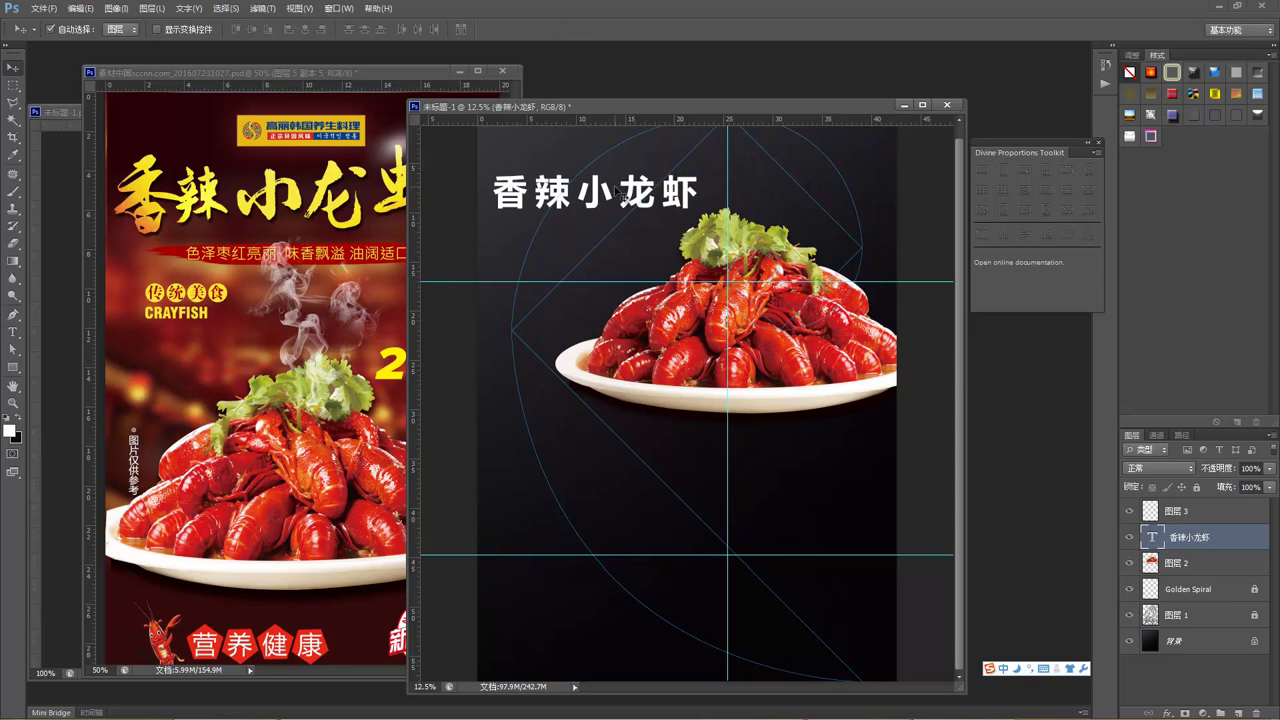
# Nudge the crayfish plate and enlarge it very slightly toward its lower left.
pyautogui.moveTo(826, 375); pyautogui.dragTo(818, 368)
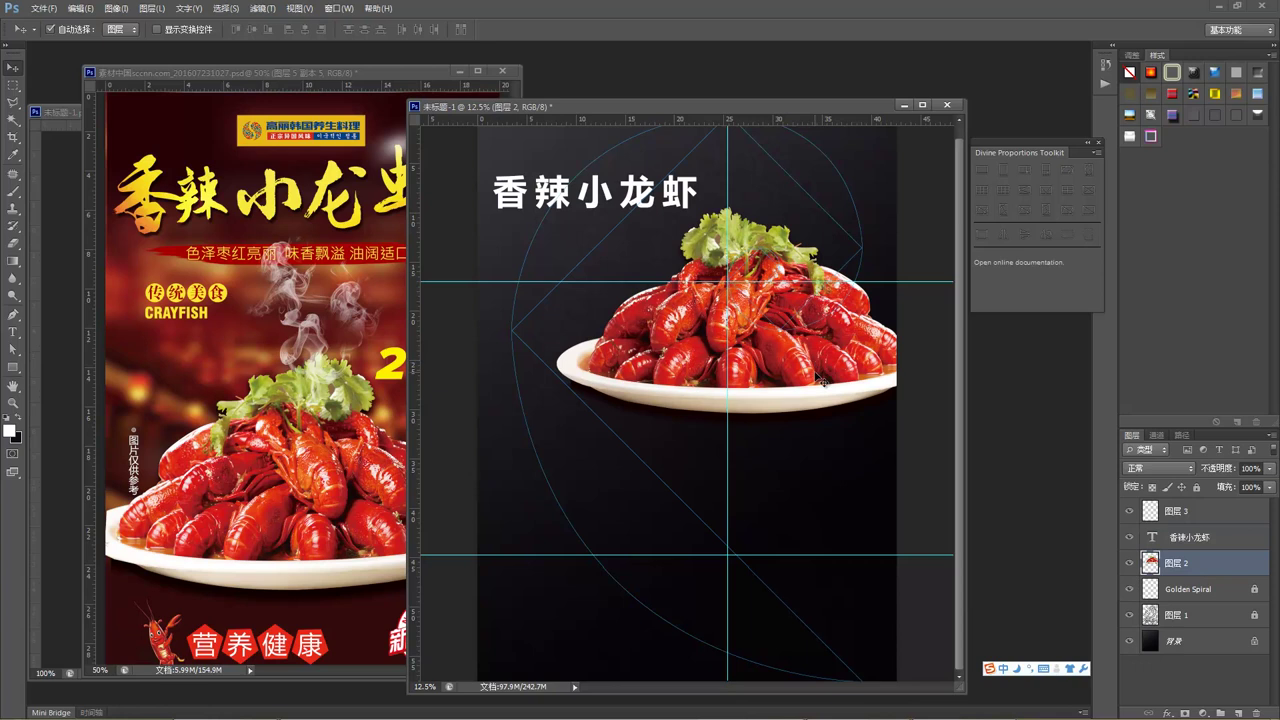
pyautogui.hotkey('ctrl', 't')
pyautogui.moveTo(558, 430); pyautogui.dragTo(550, 432)
pyautogui.press('Return')
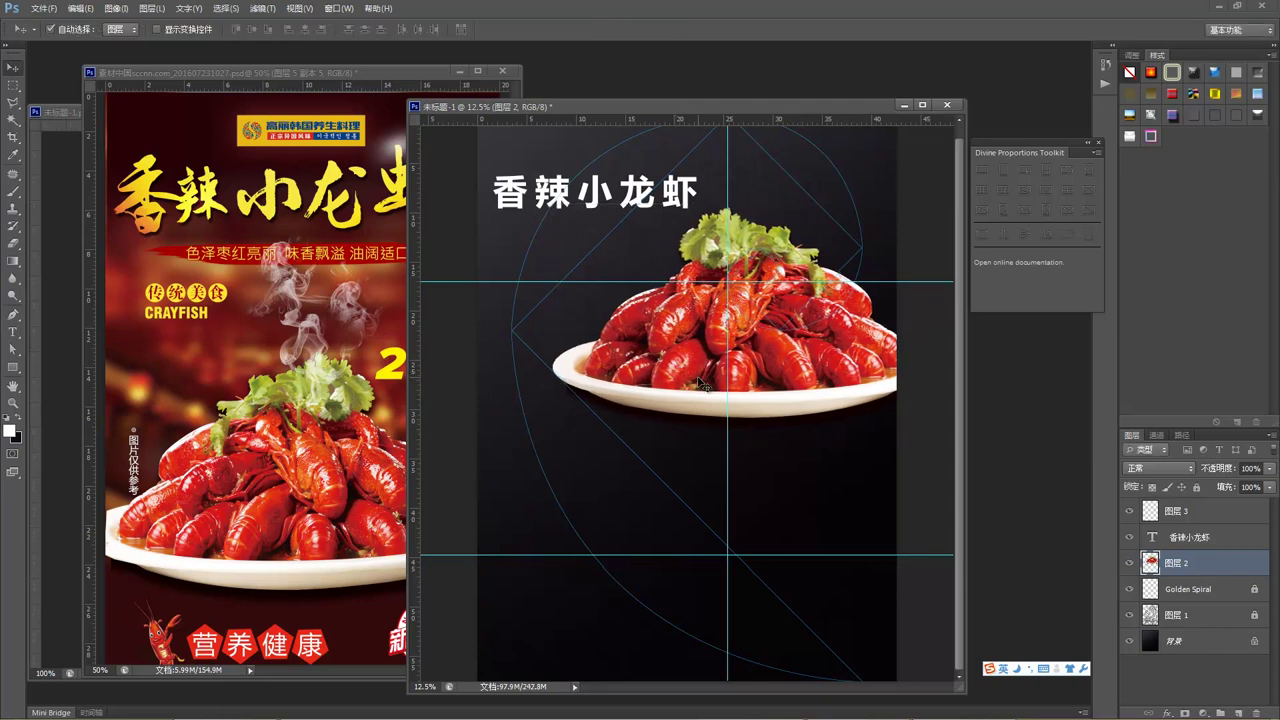
# Change the title's font weight from Bold to Regular and nudge the title slightly upward.
pyautogui.click(13, 331)
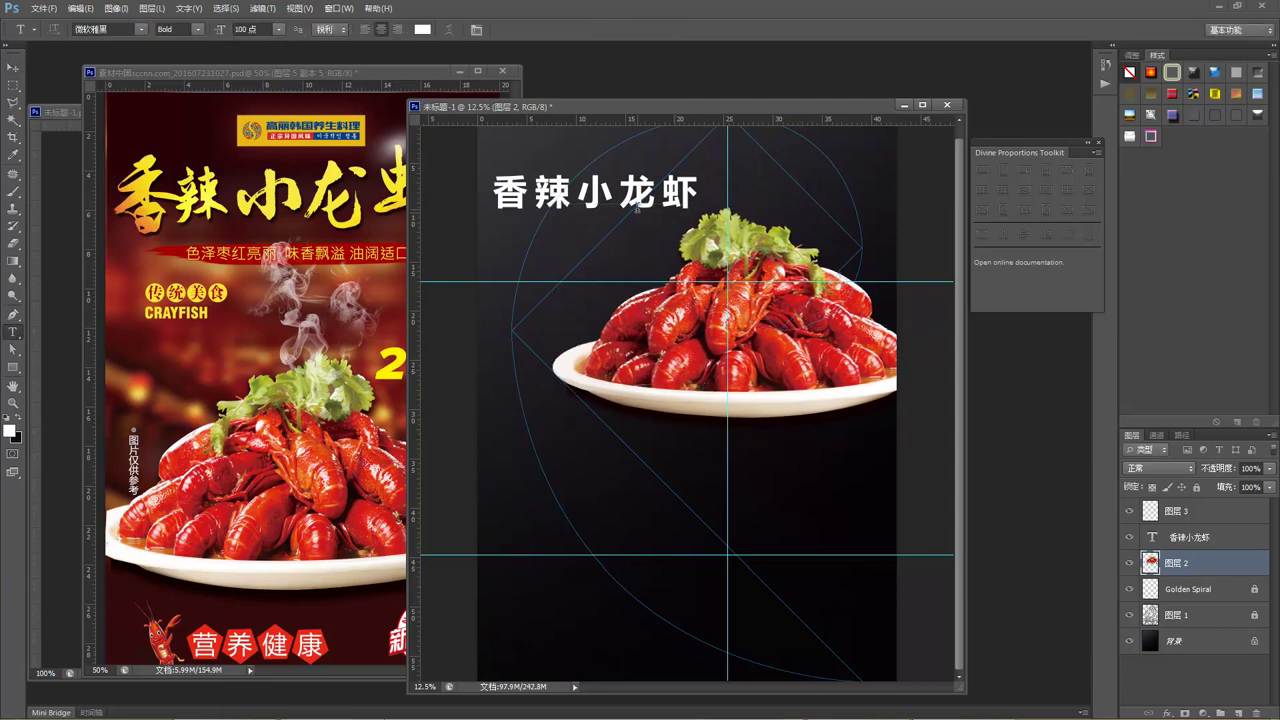
pyautogui.moveTo(692, 188); pyautogui.dragTo(468, 196)
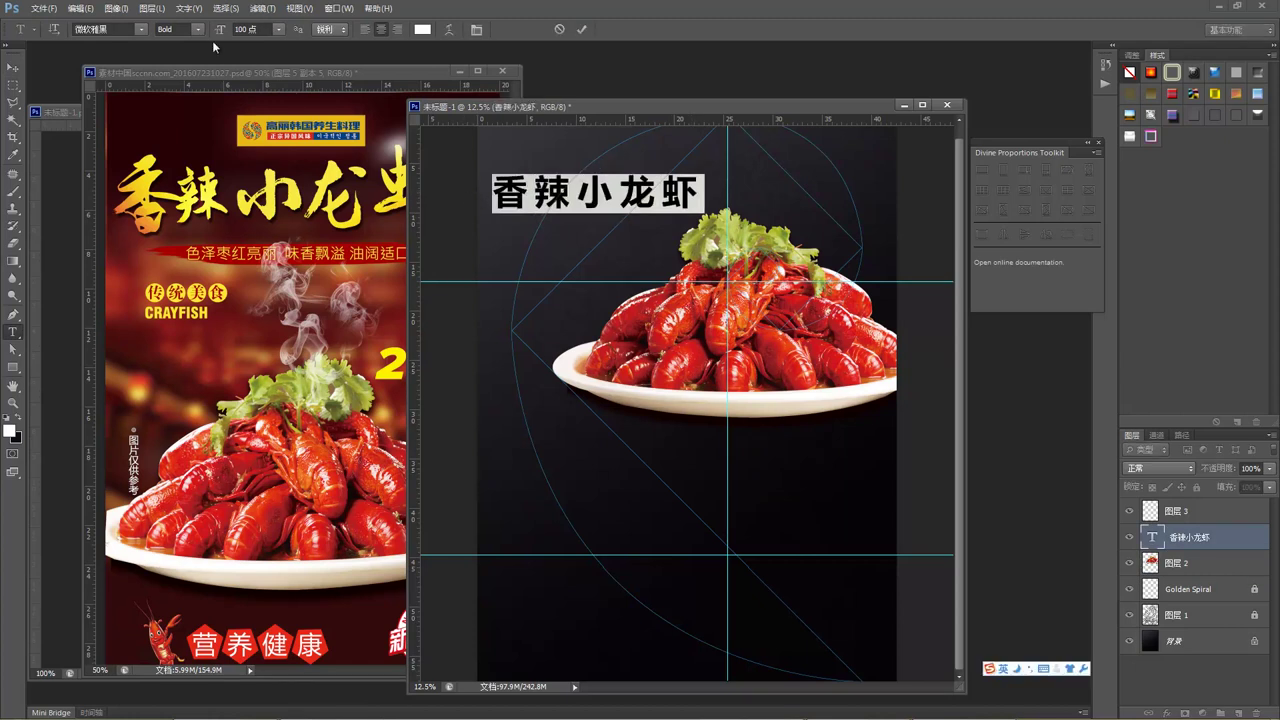
pyautogui.click(200, 30)
pyautogui.click(200, 46)
pyautogui.click(13, 67)
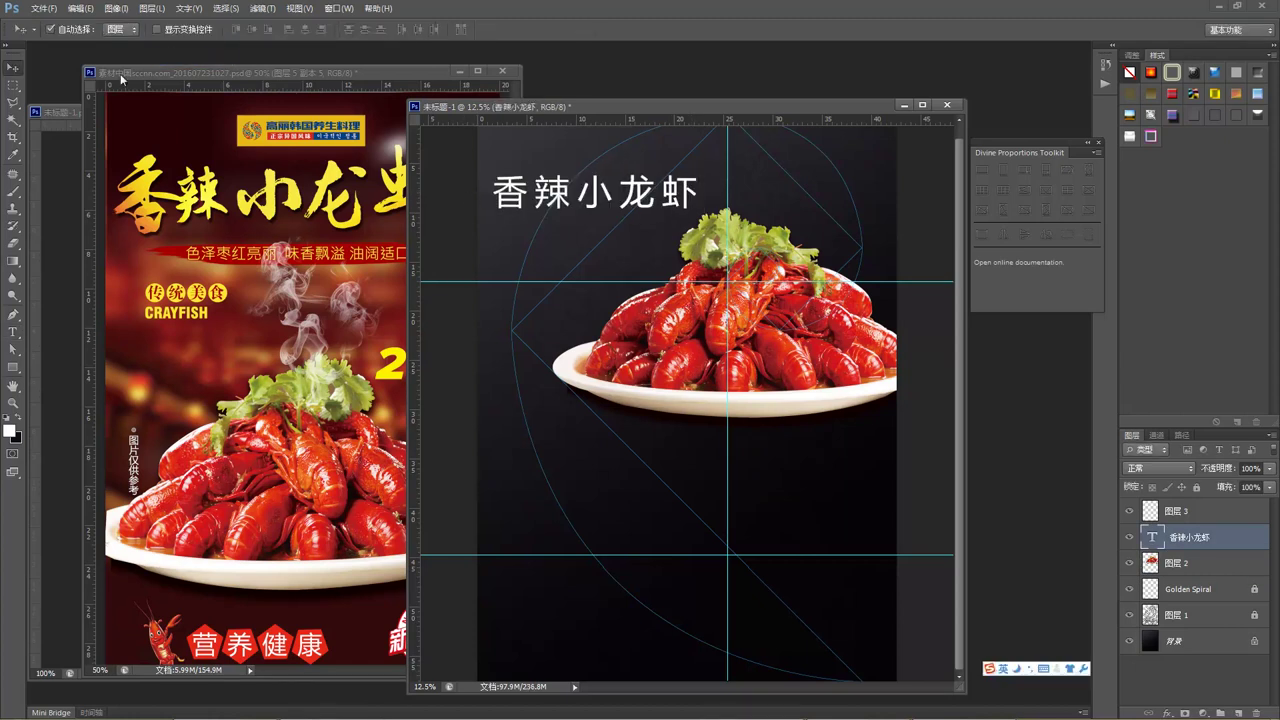
pyautogui.moveTo(548, 190); pyautogui.dragTo(560, 196)
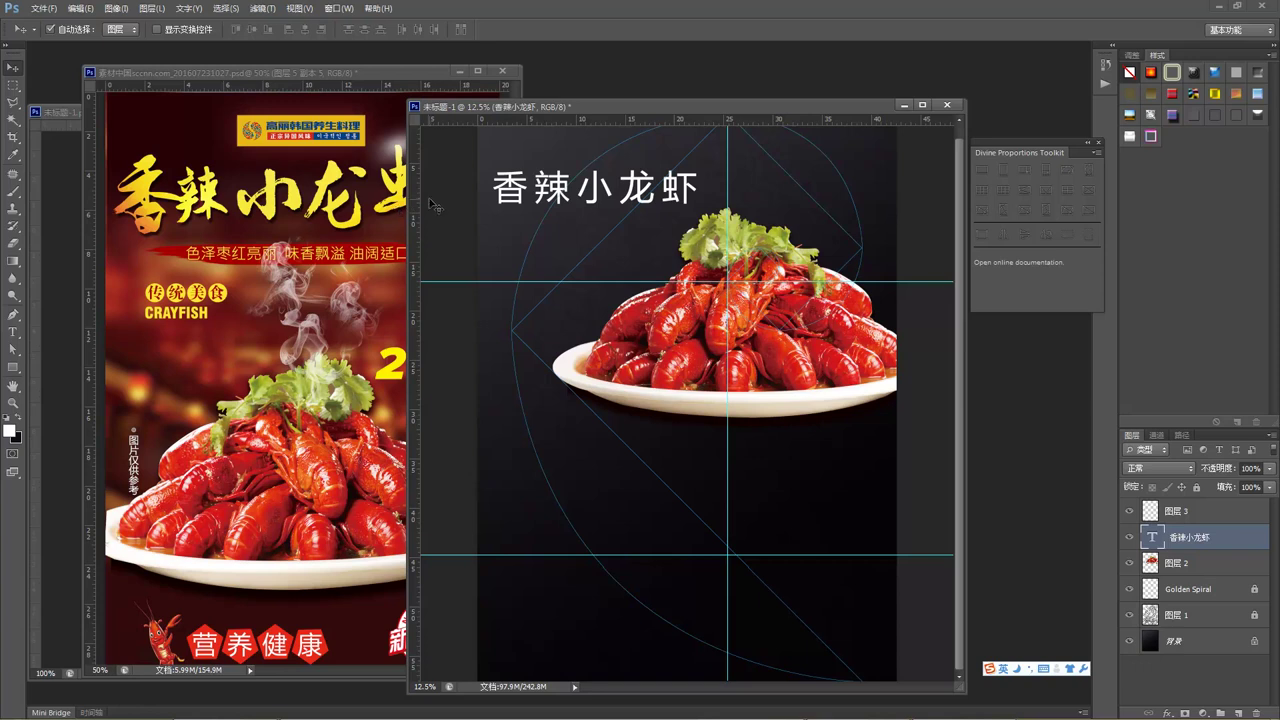
pyautogui.click(641, 234)
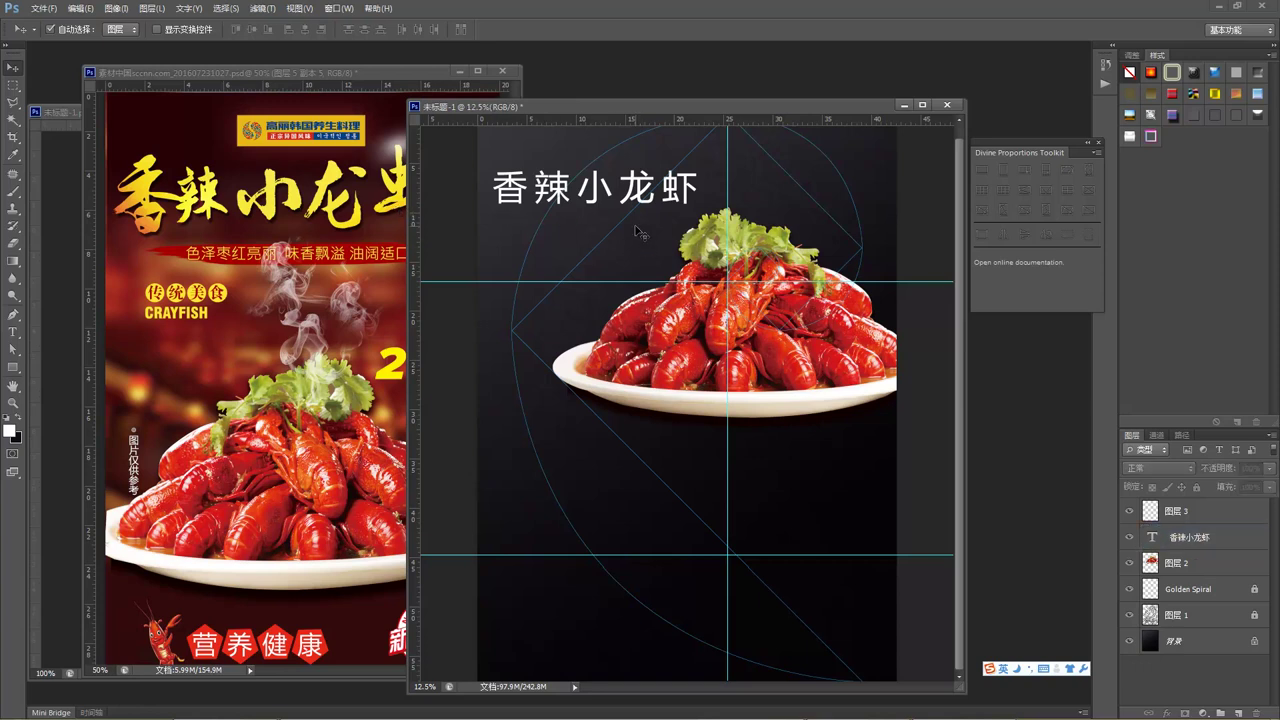
pyautogui.click(695, 196)
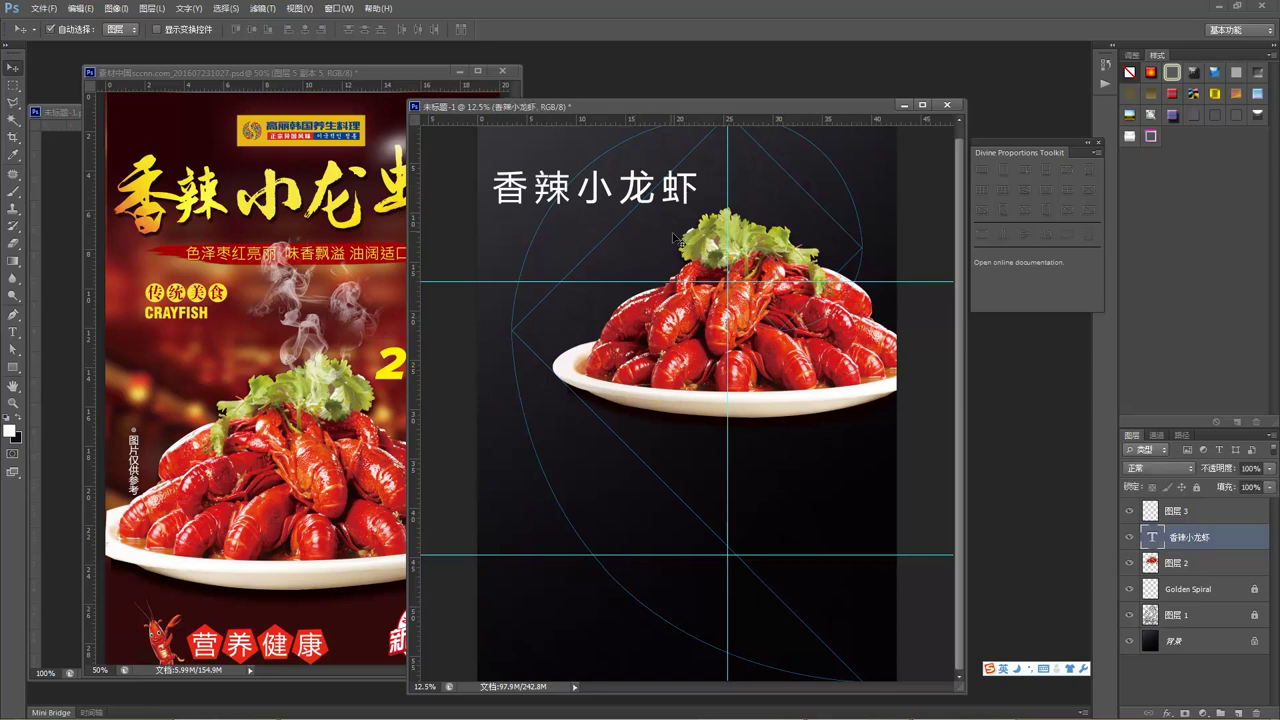
# Try 薛文轩钢笔楷体 on the whole title, then set its font to Adobe 楷体 Std instead.
pyautogui.click(13, 333)
pyautogui.moveTo(702, 190); pyautogui.dragTo(415, 178)
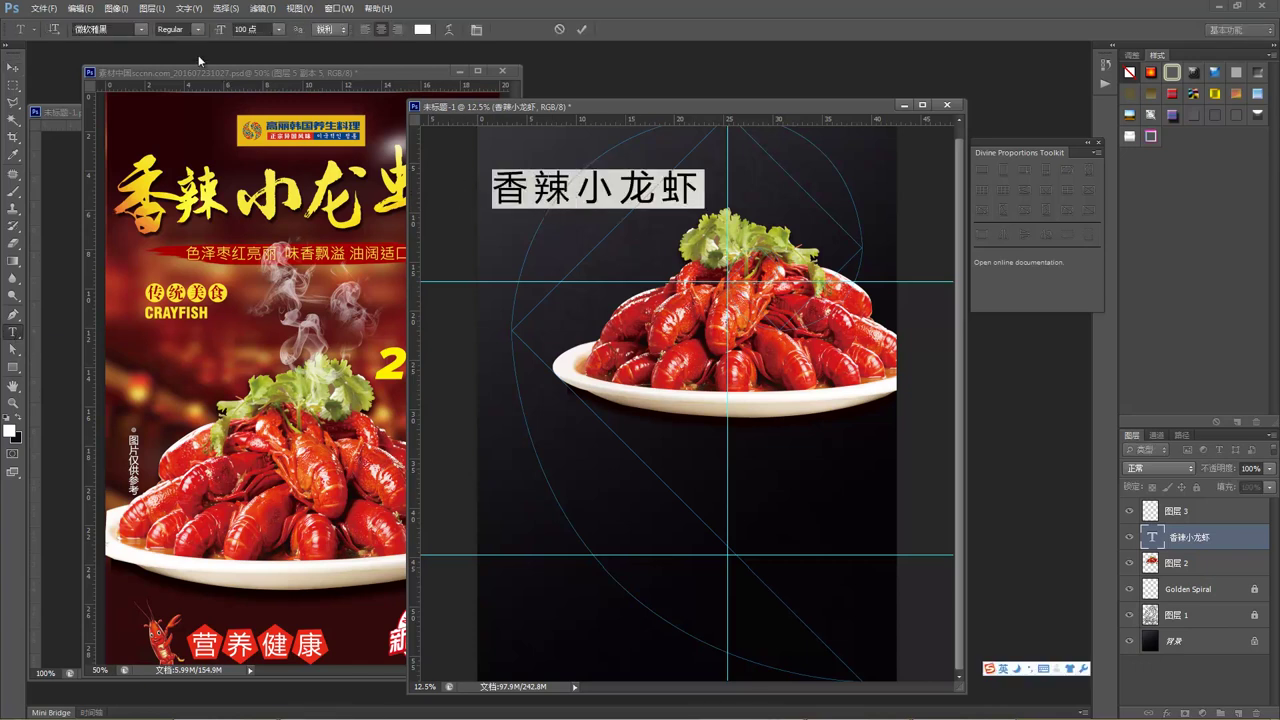
pyautogui.click(144, 30)
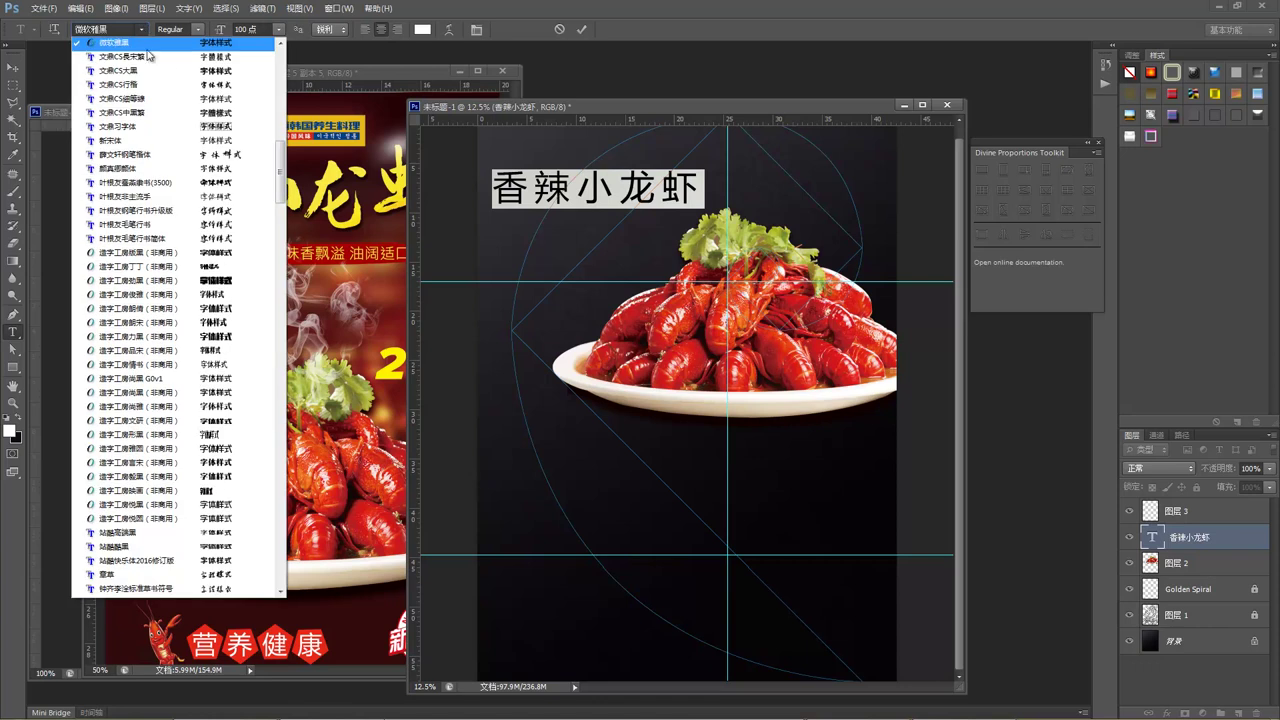
pyautogui.click(182, 163)
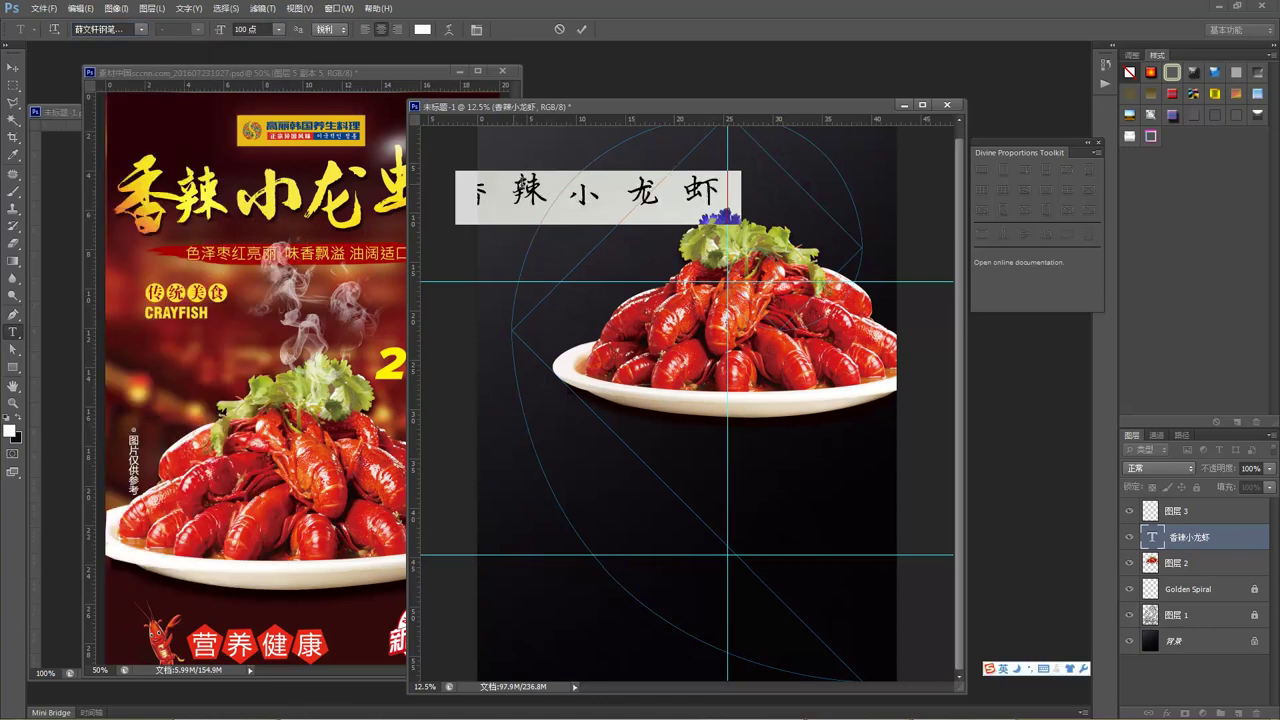
pyautogui.click(145, 28)
pyautogui.scroll(3, 210, 128)
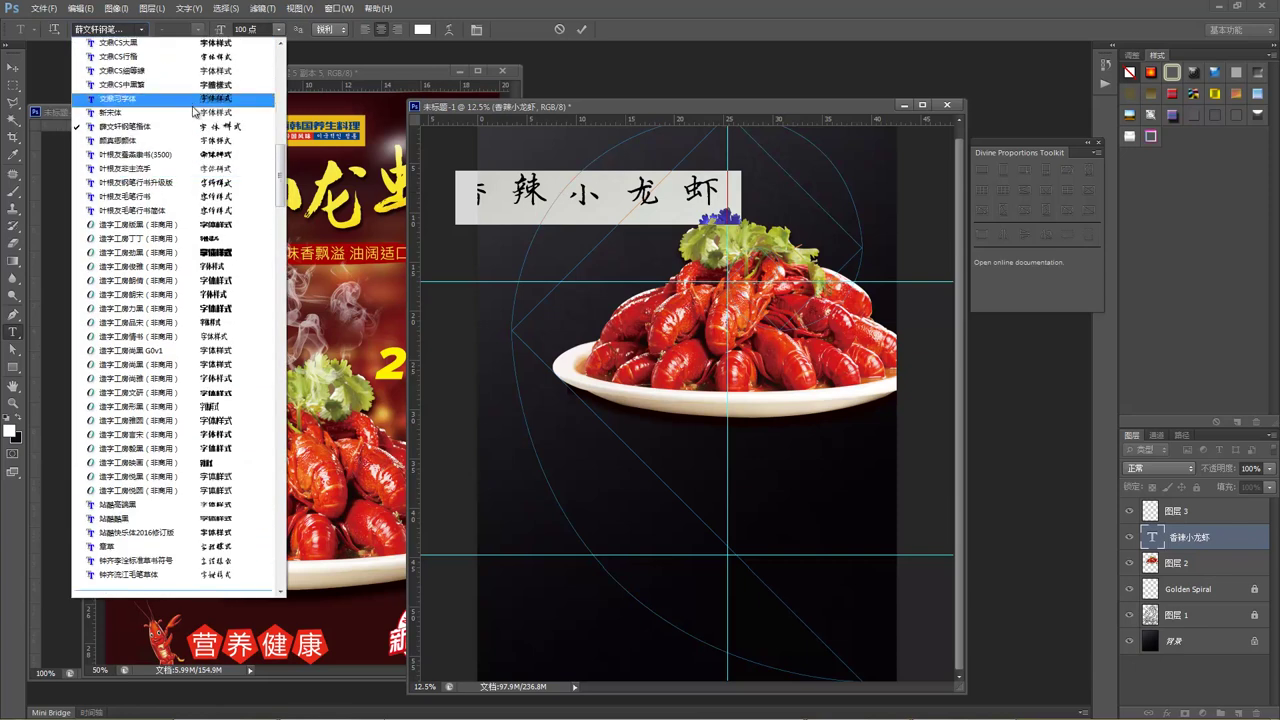
pyautogui.scroll(15, 210, 128)
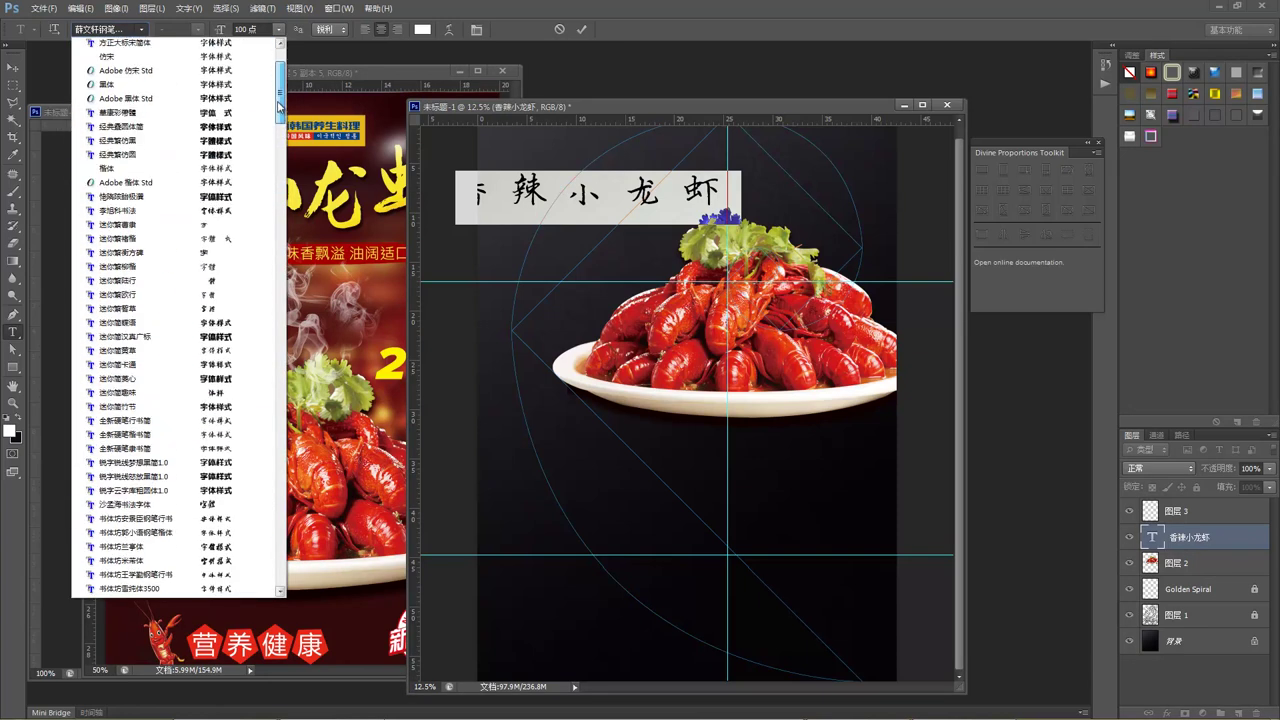
pyautogui.scroll(1, 282, 95)
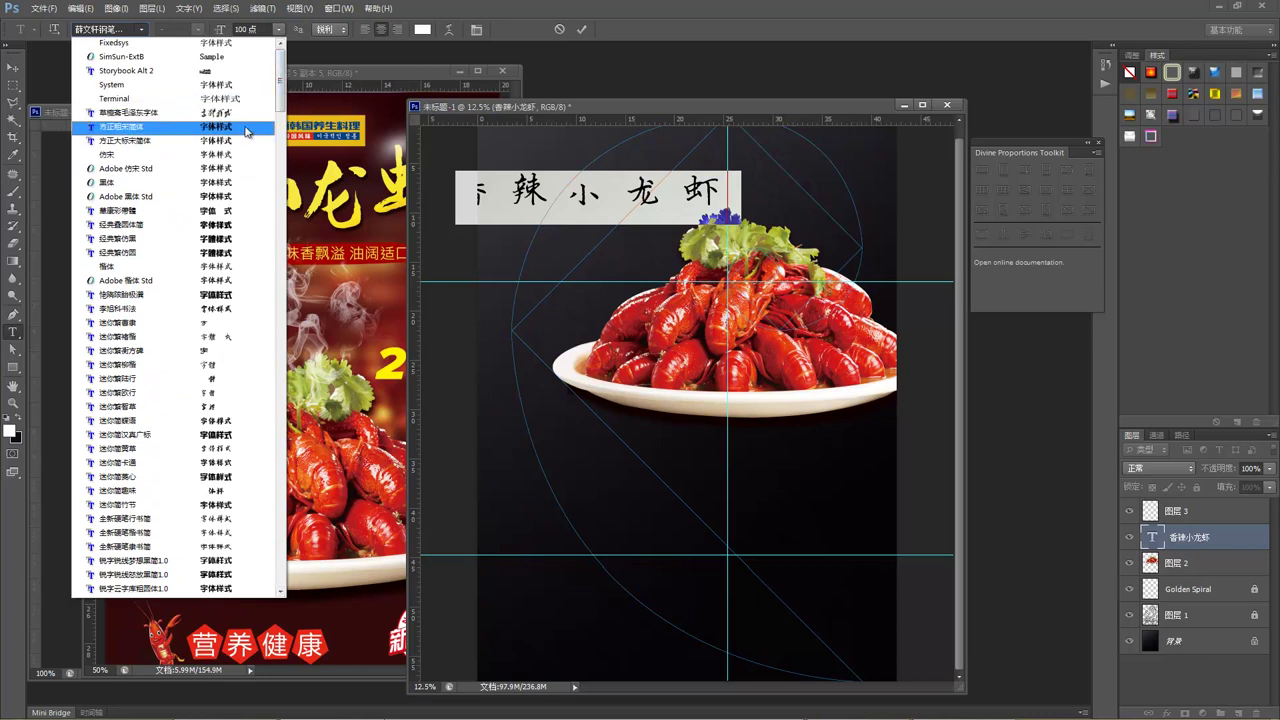
pyautogui.click(230, 281)
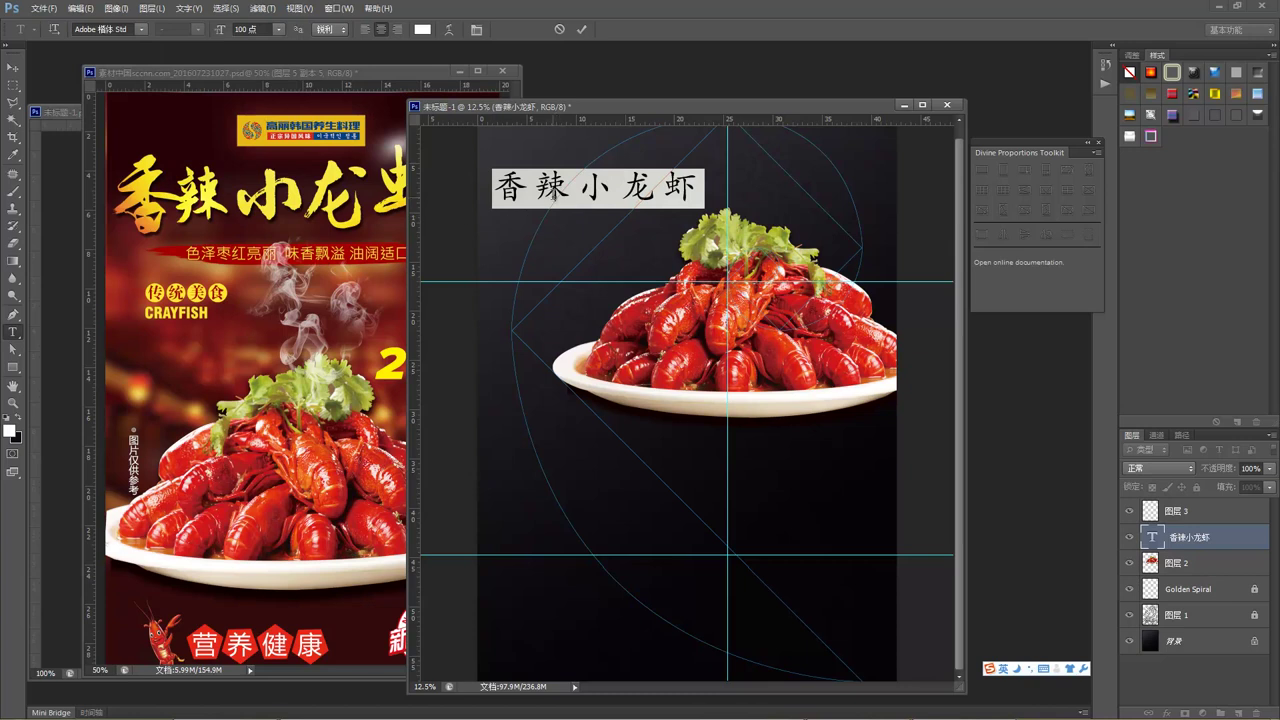
# Tighten the letter spacing of the whole 香辣小龙虾 title until the characters sit close together.
pyautogui.click(563, 186)
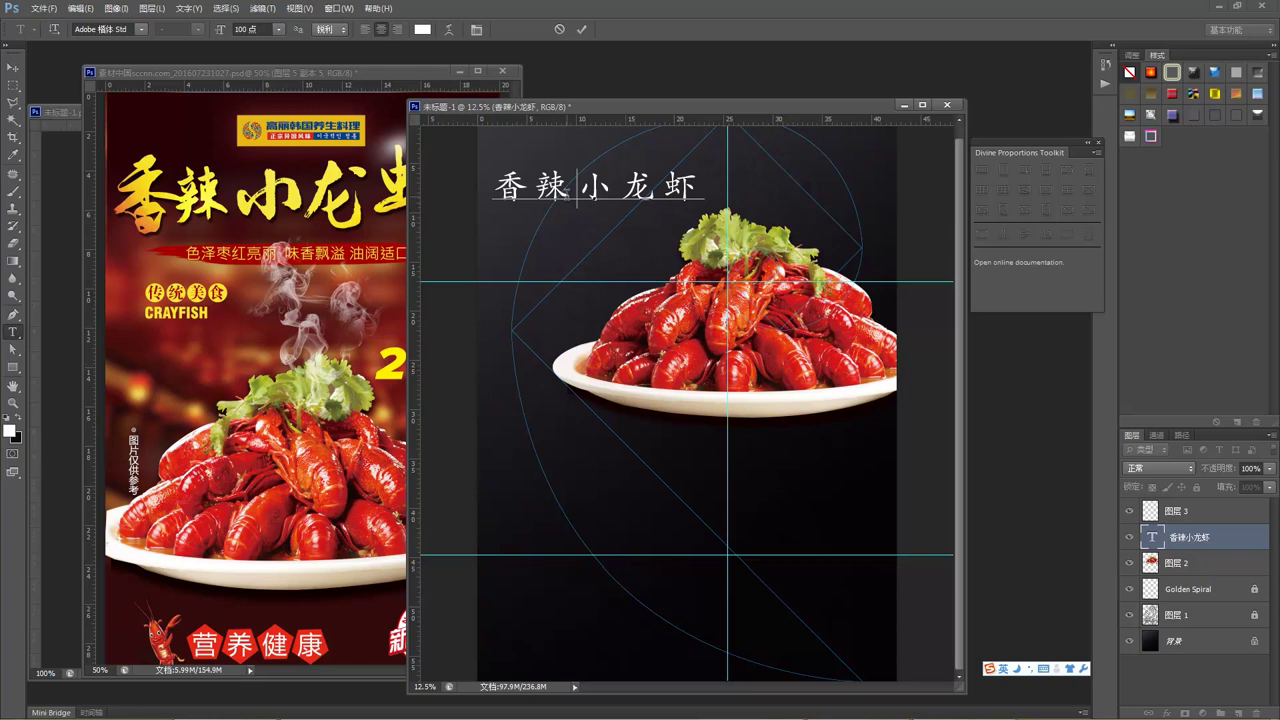
pyautogui.hotkey('ctrl', 'a')
pyautogui.hotkey('alt', 'Left')
pyautogui.hotkey('alt', 'Left')
pyautogui.hotkey('alt', 'Left')
pyautogui.hotkey('alt', 'Left')
pyautogui.hotkey('alt', 'Left')
pyautogui.hotkey('alt', 'Left')
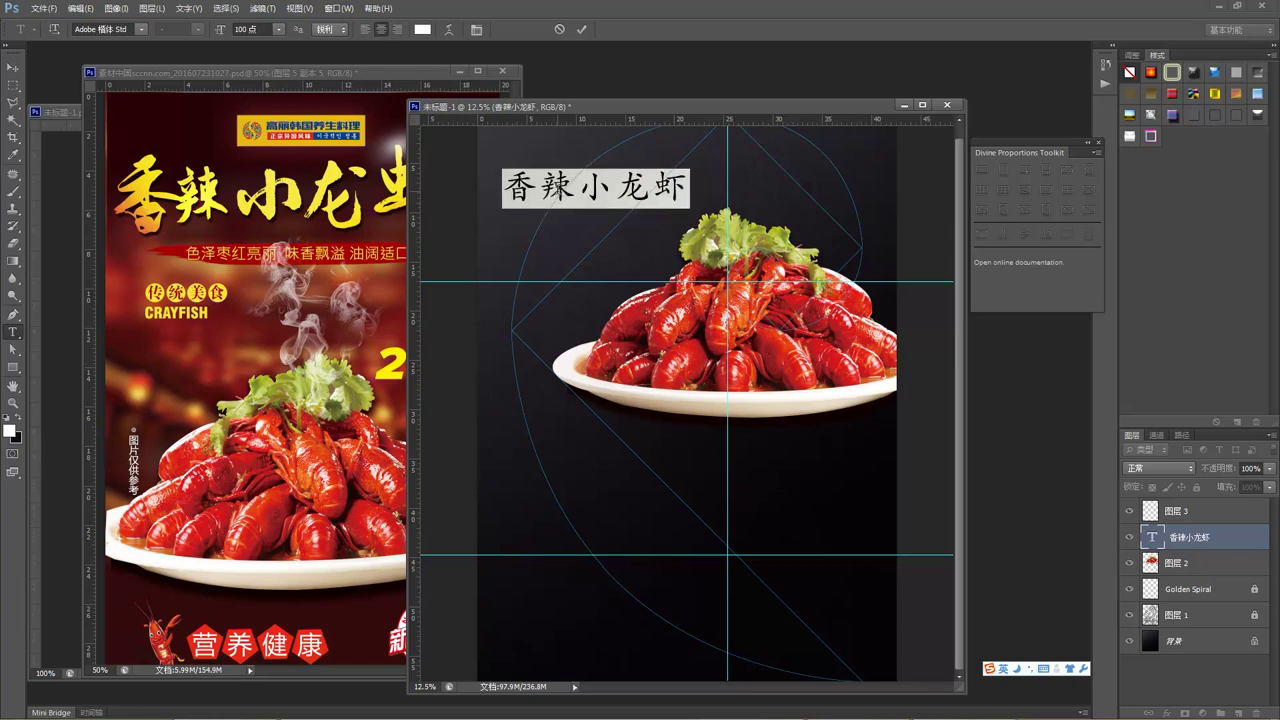
pyautogui.hotkey('alt', 'Left')
pyautogui.hotkey('alt', 'Left')
pyautogui.hotkey('alt', 'Left')
pyautogui.hotkey('alt', 'Left')
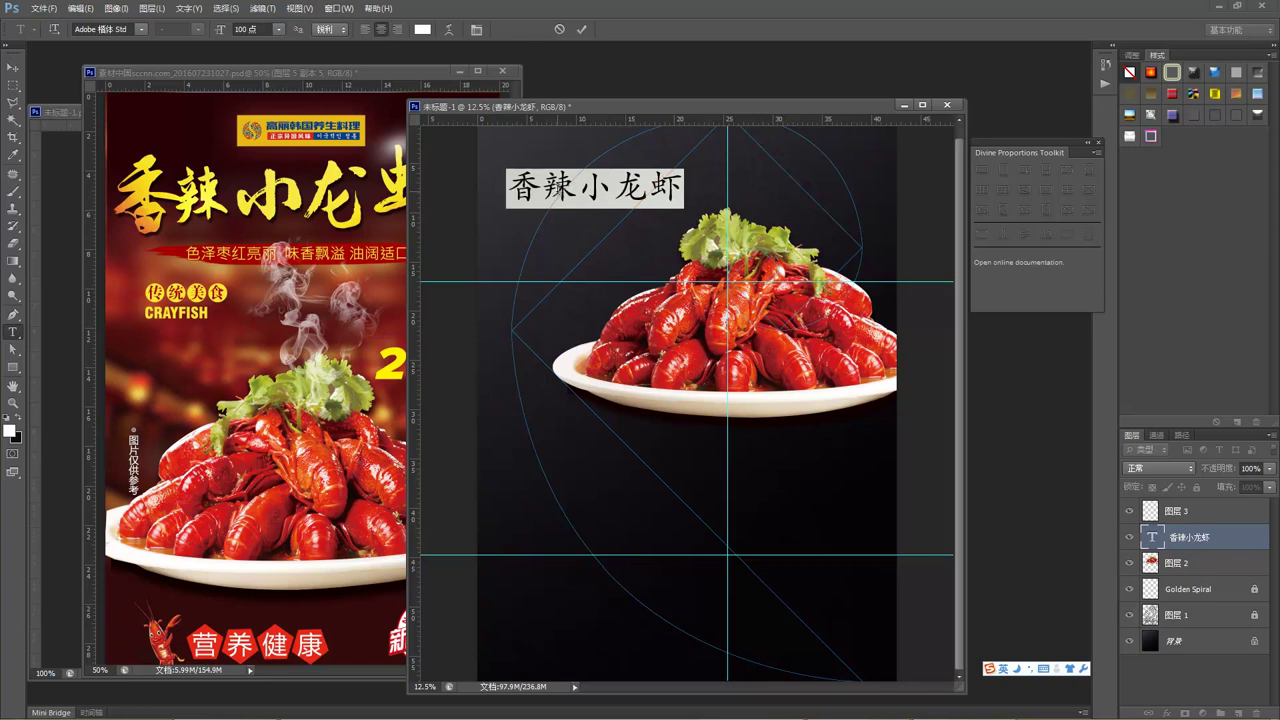
pyautogui.hotkey('alt', 'Left')
pyautogui.hotkey('alt', 'Left')
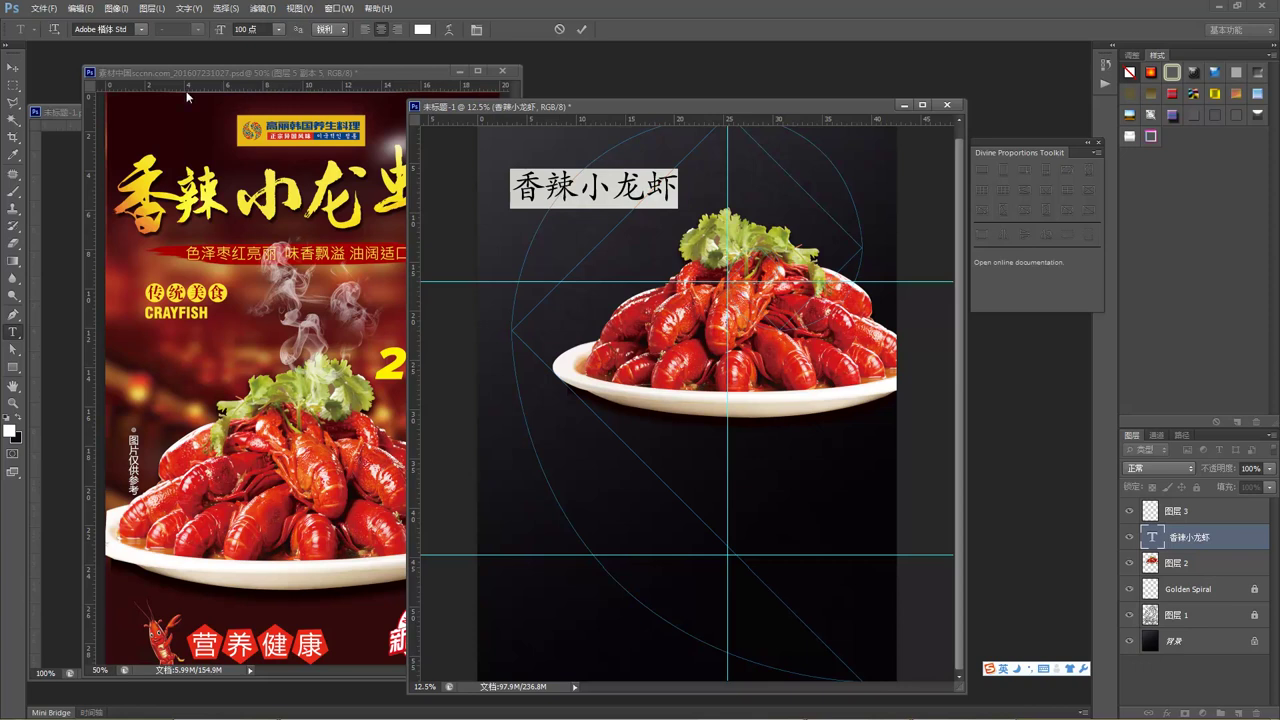
# Shift the title horizontally to the left until it starts just inside the canvas edge.
pyautogui.click(12, 67)
pyautogui.hotkey('shift', 'Left')
pyautogui.hotkey('shift', 'Left')
pyautogui.hotkey('shift', 'Left')
pyautogui.hotkey('shift', 'Left')
pyautogui.hotkey('shift', 'Left')
pyautogui.hotkey('shift', 'Left')
pyautogui.hotkey('shift', 'Left')
pyautogui.hotkey('shift', 'Left')
pyautogui.hotkey('shift', 'Left')
pyautogui.hotkey('shift', 'Left')
pyautogui.hotkey('shift', 'Left')
pyautogui.hotkey('shift', 'Left')
pyautogui.hotkey('shift', 'Left')
pyautogui.hotkey('shift', 'Left')
pyautogui.hotkey('shift', 'Left')
pyautogui.hotkey('shift', 'Left')
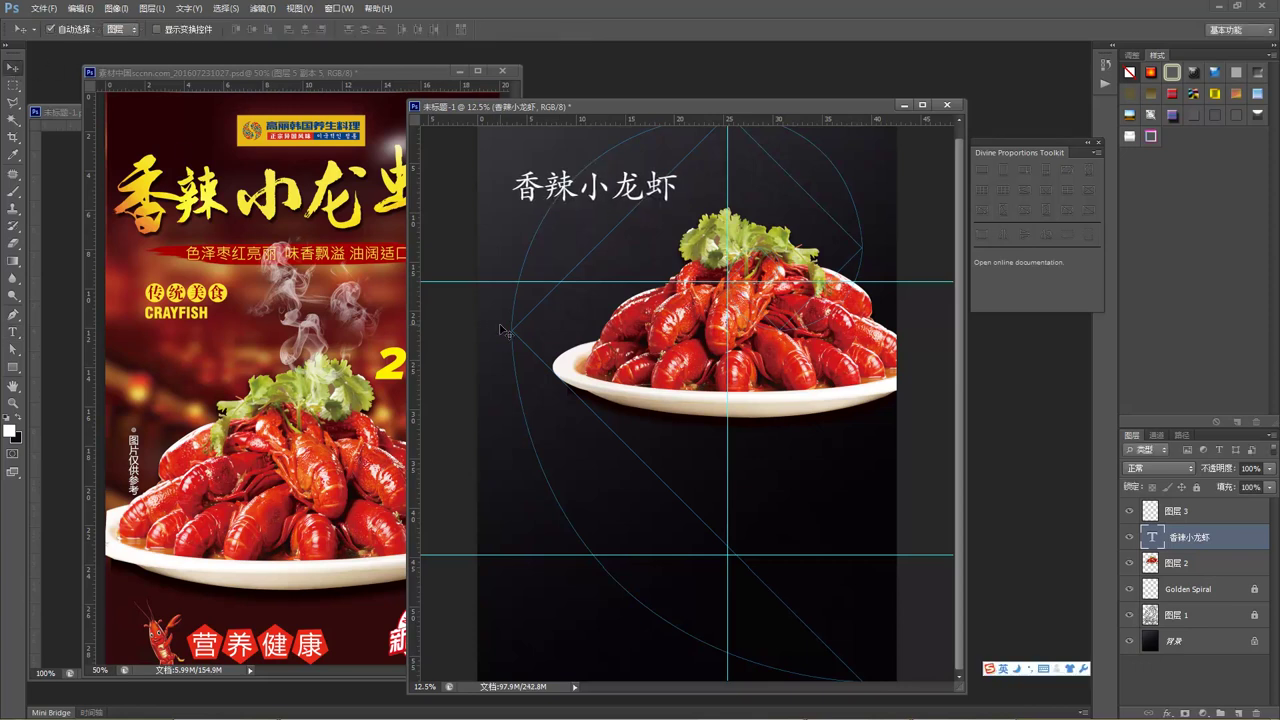
pyautogui.hotkey('shift', 'Left')
pyautogui.hotkey('shift', 'Left')
pyautogui.hotkey('shift', 'Left')
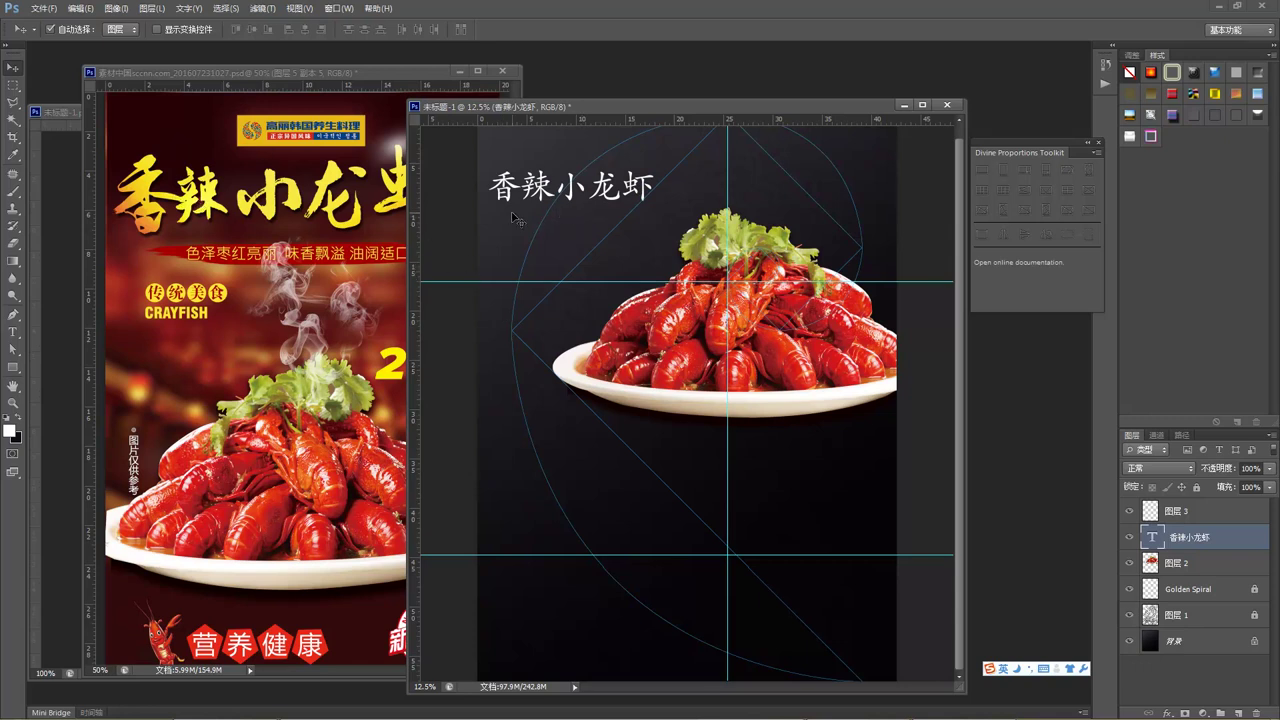
# Lower the title slightly, keeping it close to the canvas's left edge.
pyautogui.click(13, 333)
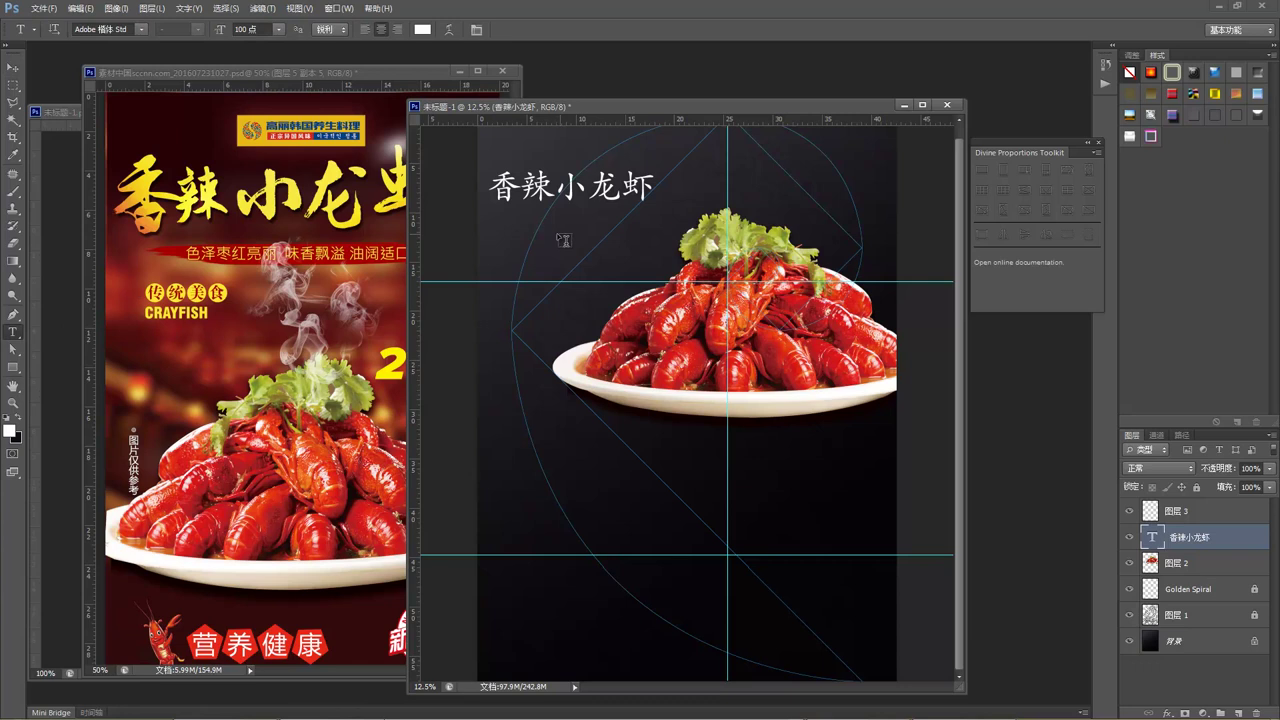
pyautogui.click(13, 67)
pyautogui.moveTo(548, 194); pyautogui.dragTo(541, 205)
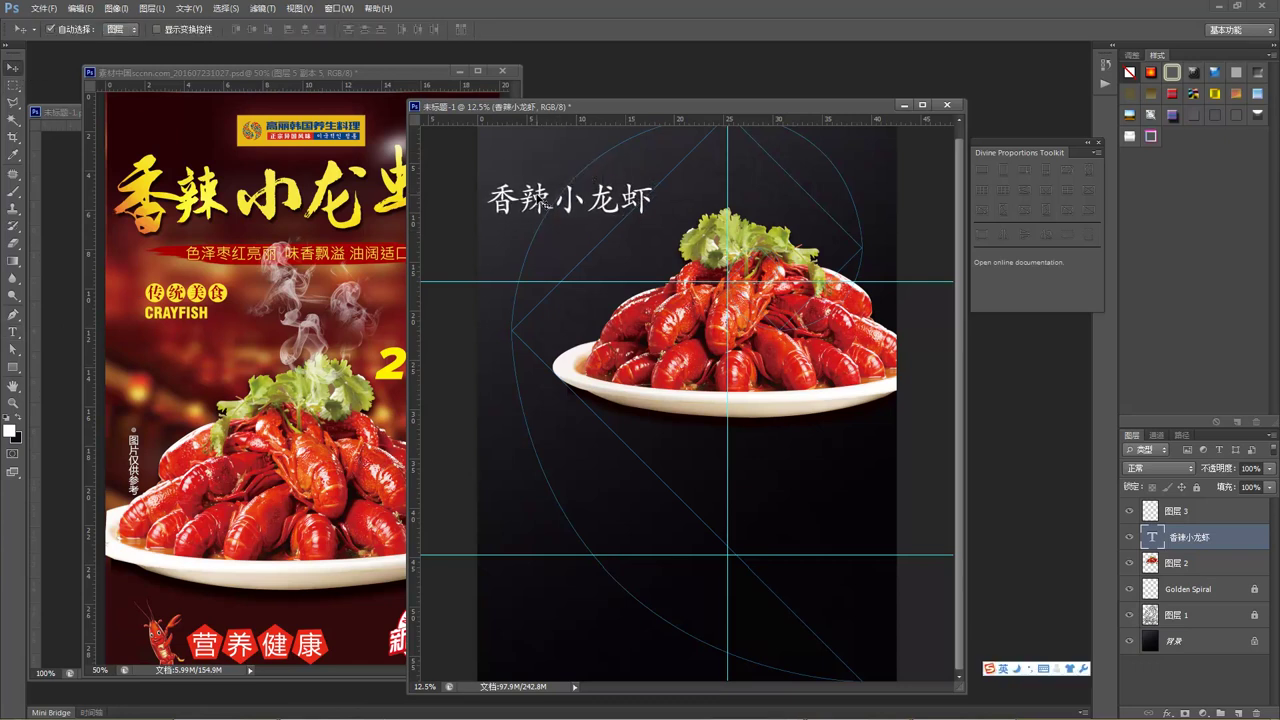
# Switch to the crayfish poster and lock its background layer 图层 15.
pyautogui.click(368, 316)
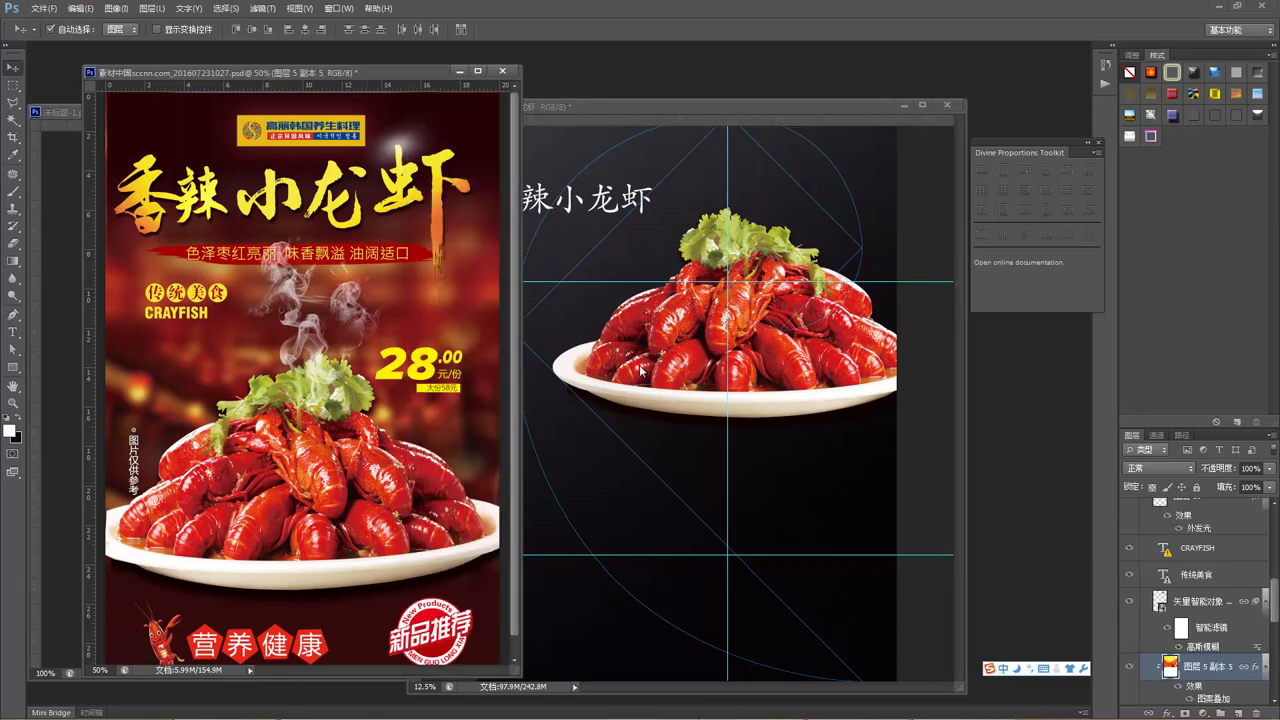
pyautogui.click(641, 370)
pyautogui.click(335, 334)
pyautogui.moveTo(438, 370); pyautogui.dragTo(466, 410)
pyautogui.click(471, 411)
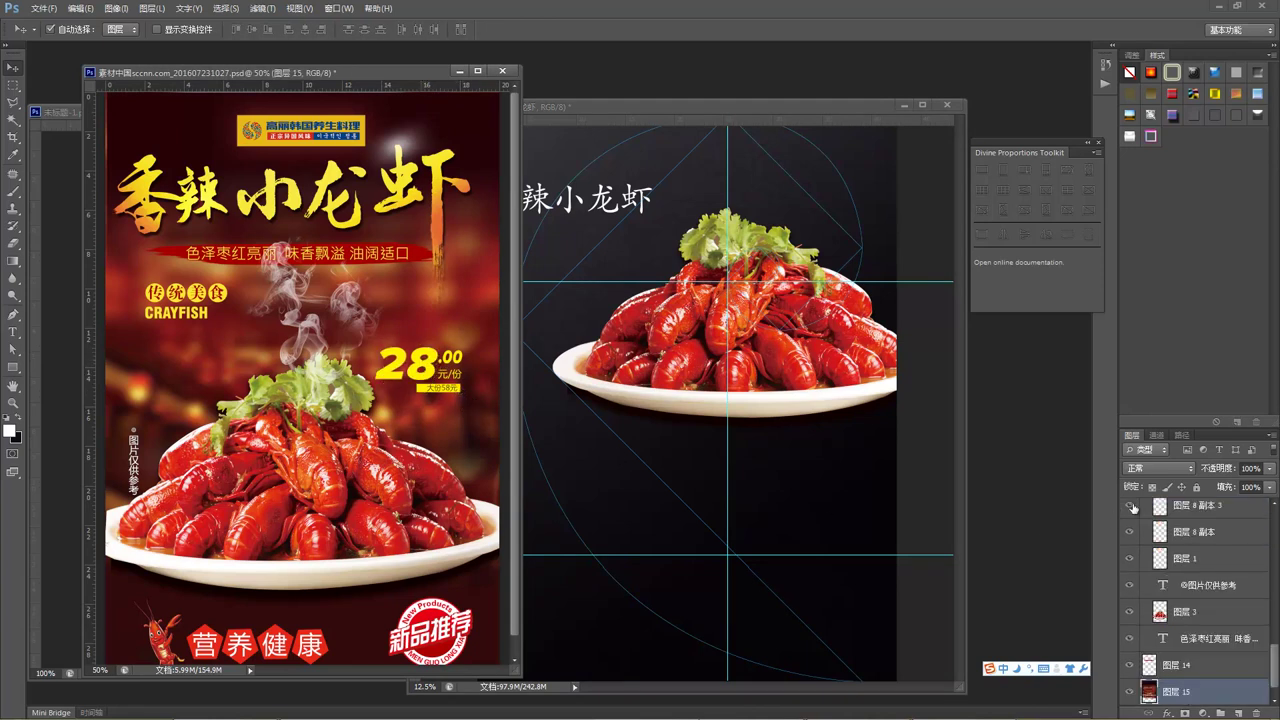
pyautogui.click(1196, 487)
pyautogui.moveTo(471, 401); pyautogui.dragTo(409, 375)
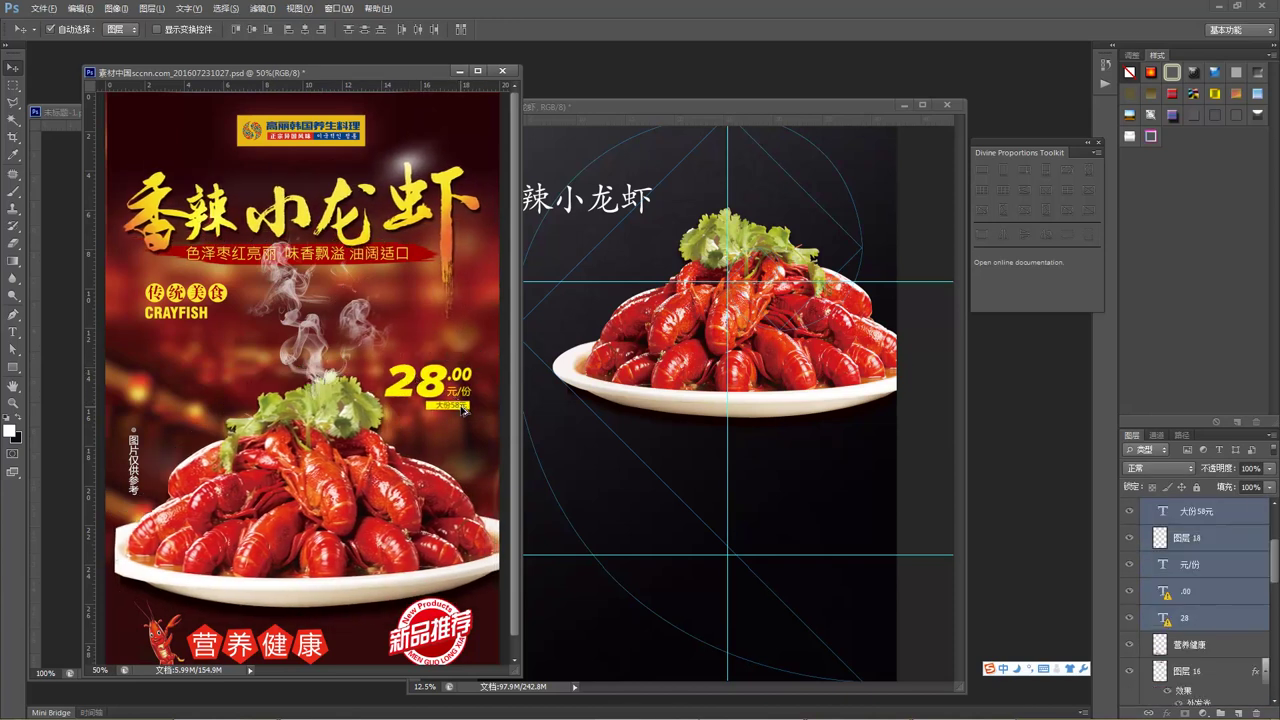
pyautogui.hotkey('ctrl', 'z')
pyautogui.click(430, 370)
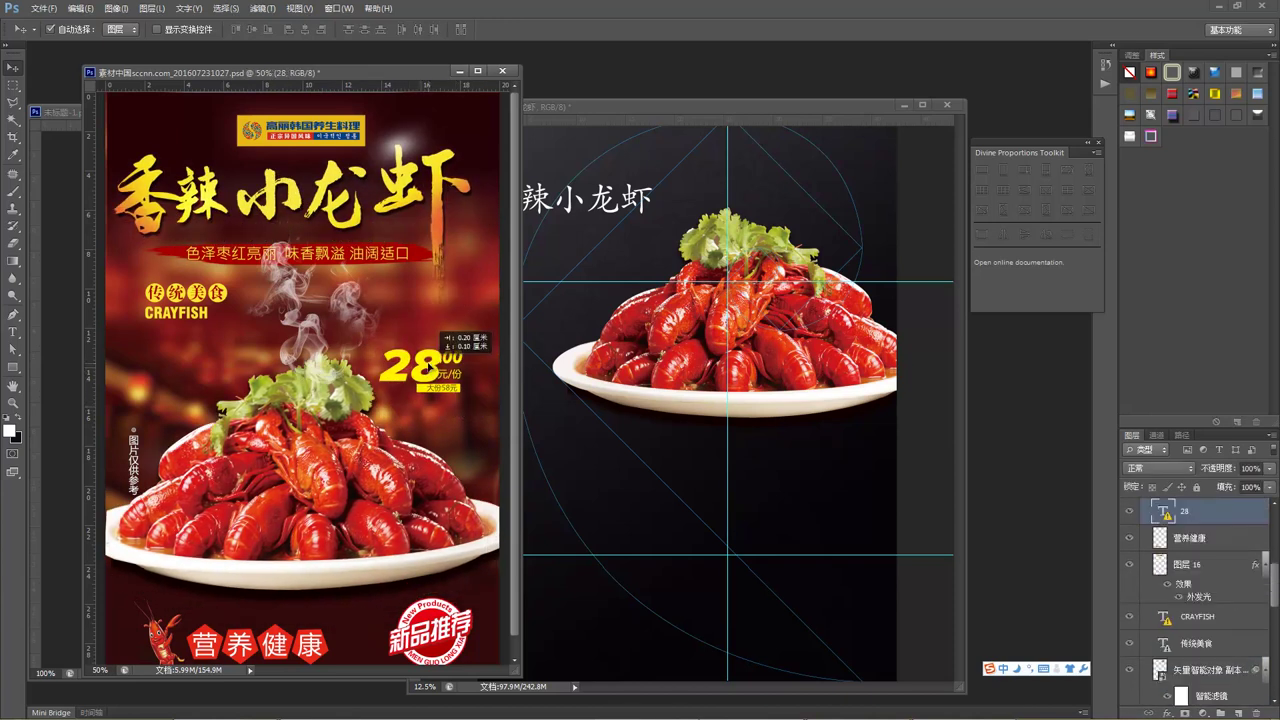
pyautogui.moveTo(422, 336); pyautogui.dragTo(427, 371)
pyautogui.hotkey('ctrl', 'z')
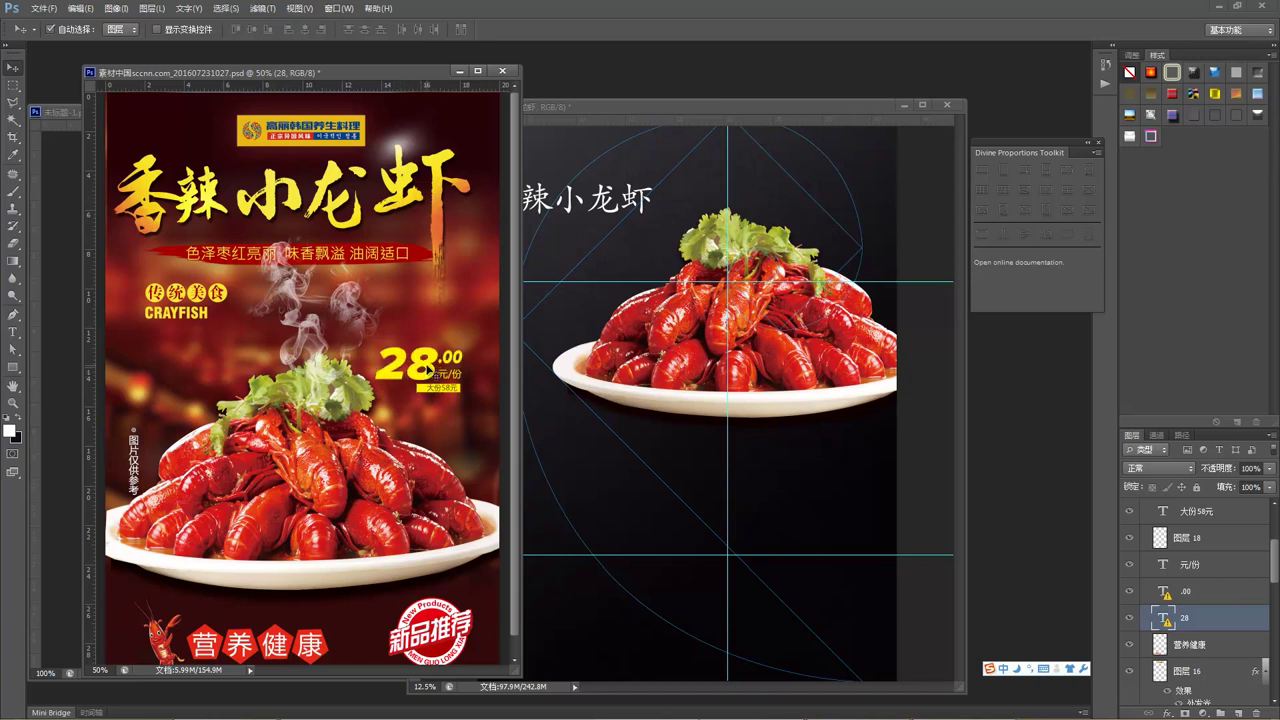
# Copy the price text layers 28, .00 and 元/份 from the crayfish poster onto the dark poster below the plate.
pyautogui.keyDown('shift'); pyautogui.click(452, 362); pyautogui.keyUp('shift')
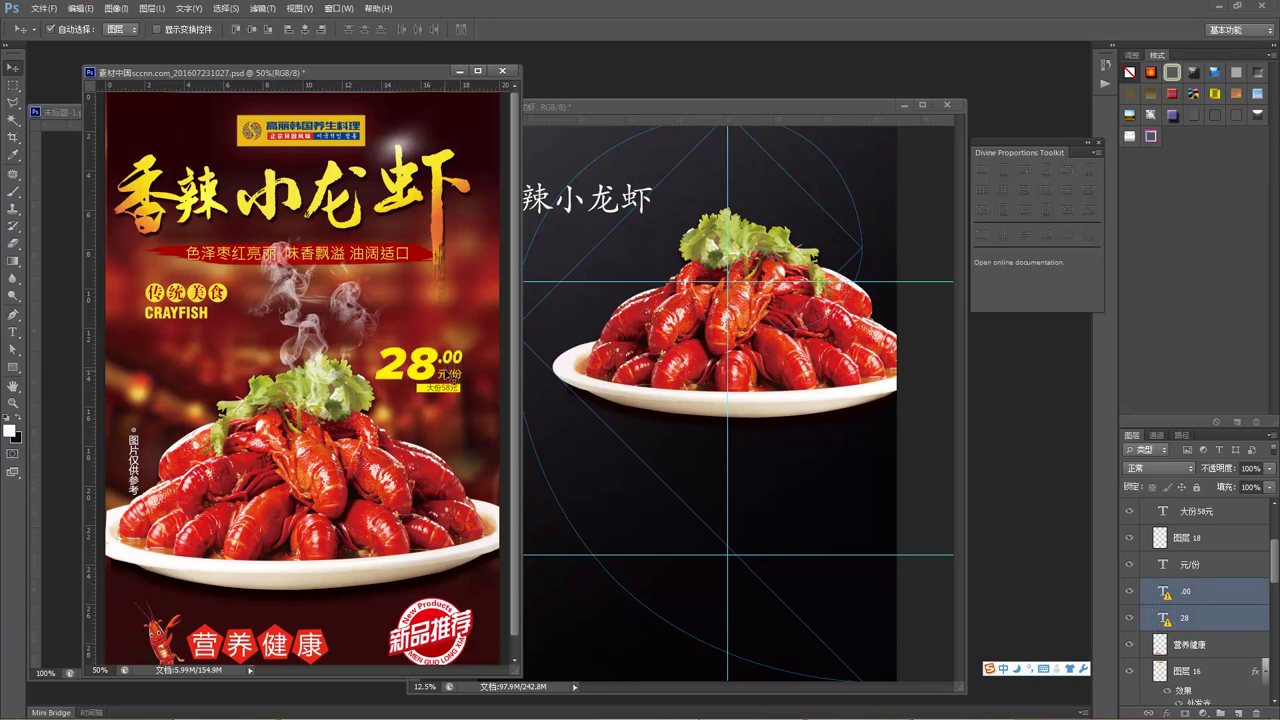
pyautogui.keyDown('shift'); pyautogui.click(452, 381); pyautogui.keyUp('shift')
pyautogui.moveTo(447, 395); pyautogui.dragTo(819, 503)
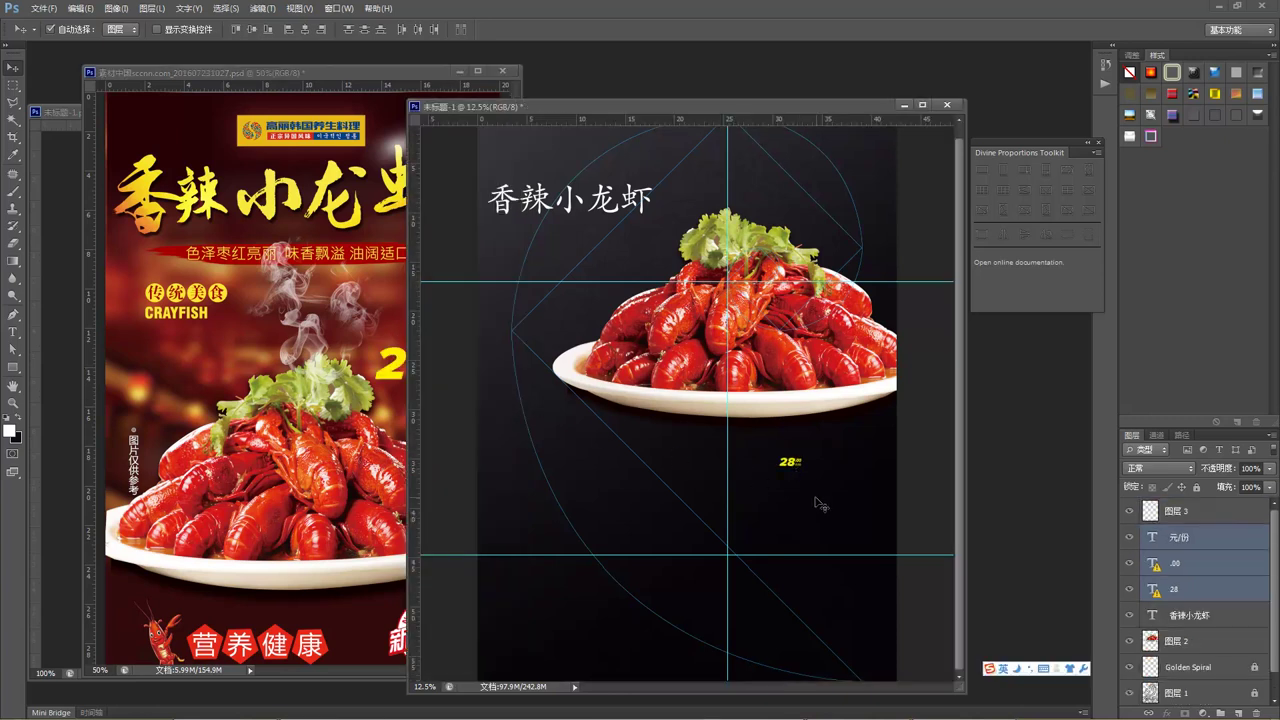
# Enlarge the three copied price text layers together and nudge them up close under the plate.
pyautogui.hotkey('ctrl', 't')
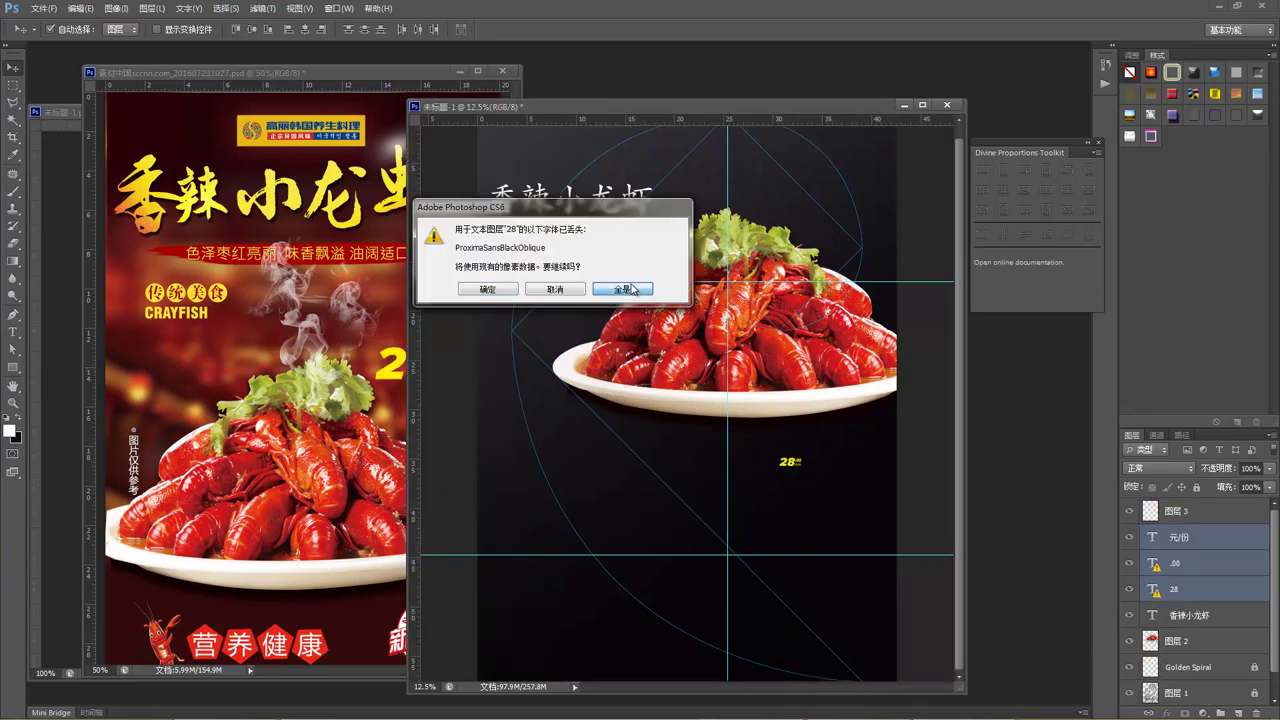
pyautogui.press('Return')
pyautogui.moveTo(811, 456)
pyautogui.mouseDown()
pyautogui.moveTo(891, 406)
pyautogui.moveTo(827, 468)
pyautogui.mouseUp()
pyautogui.press('Return')
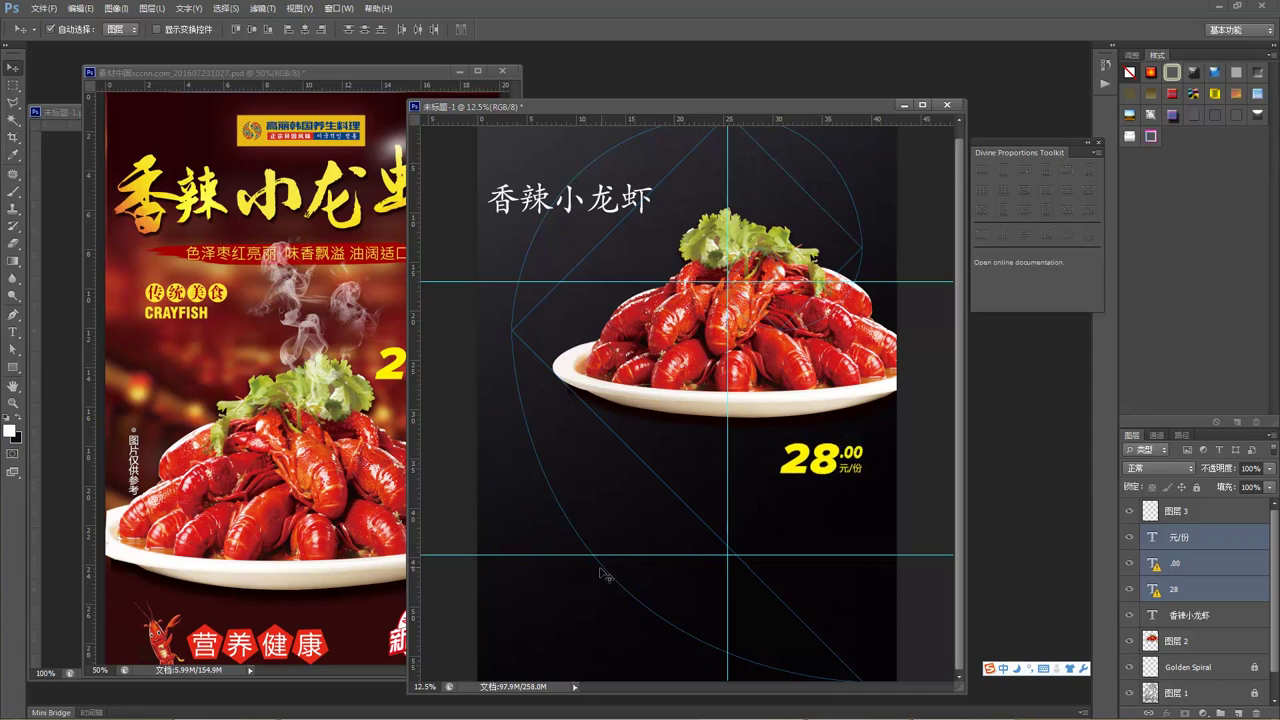
pyautogui.moveTo(834, 462)
pyautogui.mouseDown()
pyautogui.moveTo(836, 224)
pyautogui.moveTo(870, 447)
pyautogui.moveTo(850, 452)
pyautogui.moveTo(789, 421)
pyautogui.moveTo(834, 455)
pyautogui.mouseUp()
# Check the Bonito reference, and copy the slogan 色泽枣红亮丽 味香飘溢 油阔适口 from the crayfish poster to the dark poster's lower left area.
pyautogui.click(340, 496)
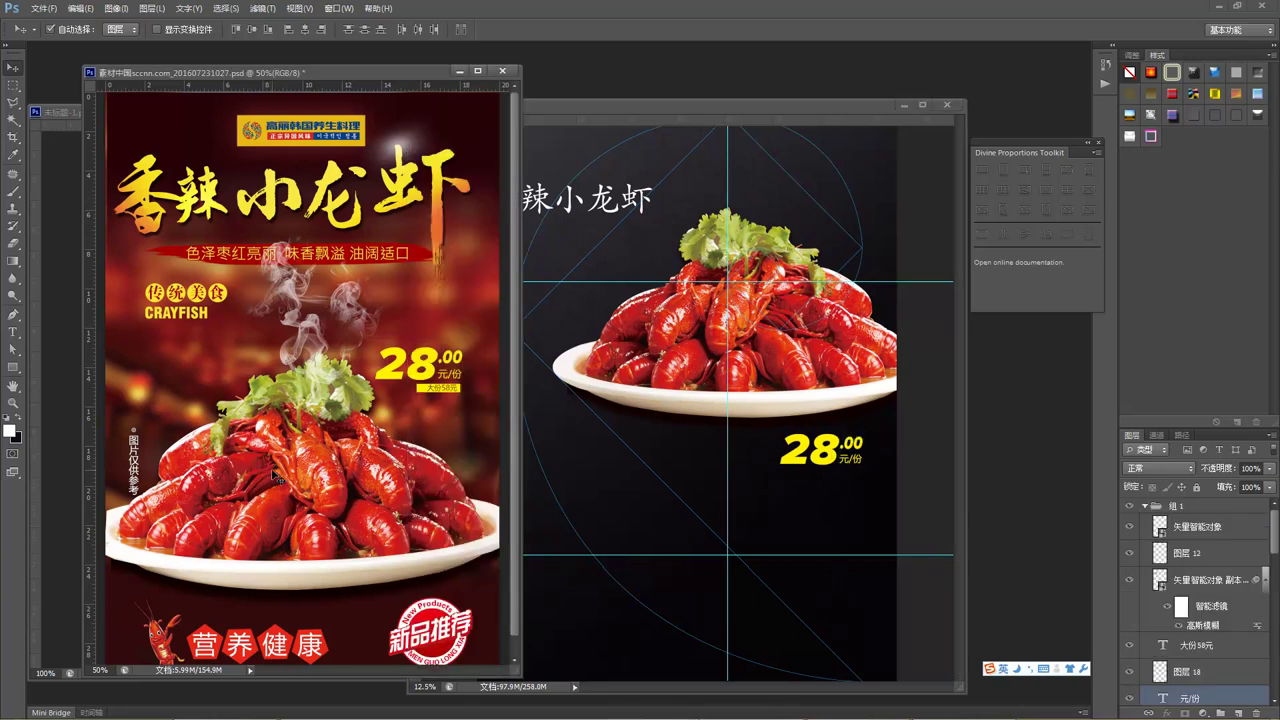
pyautogui.scroll(-2, 318, 598)
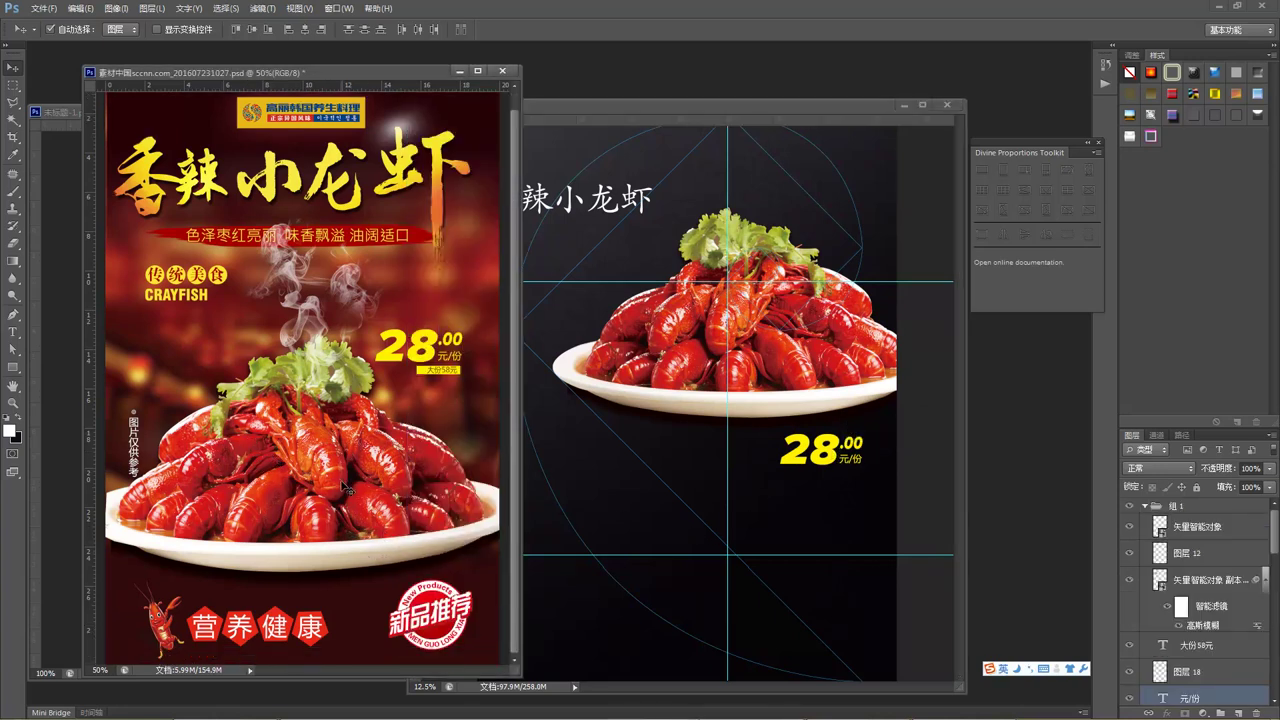
pyautogui.click(66, 375)
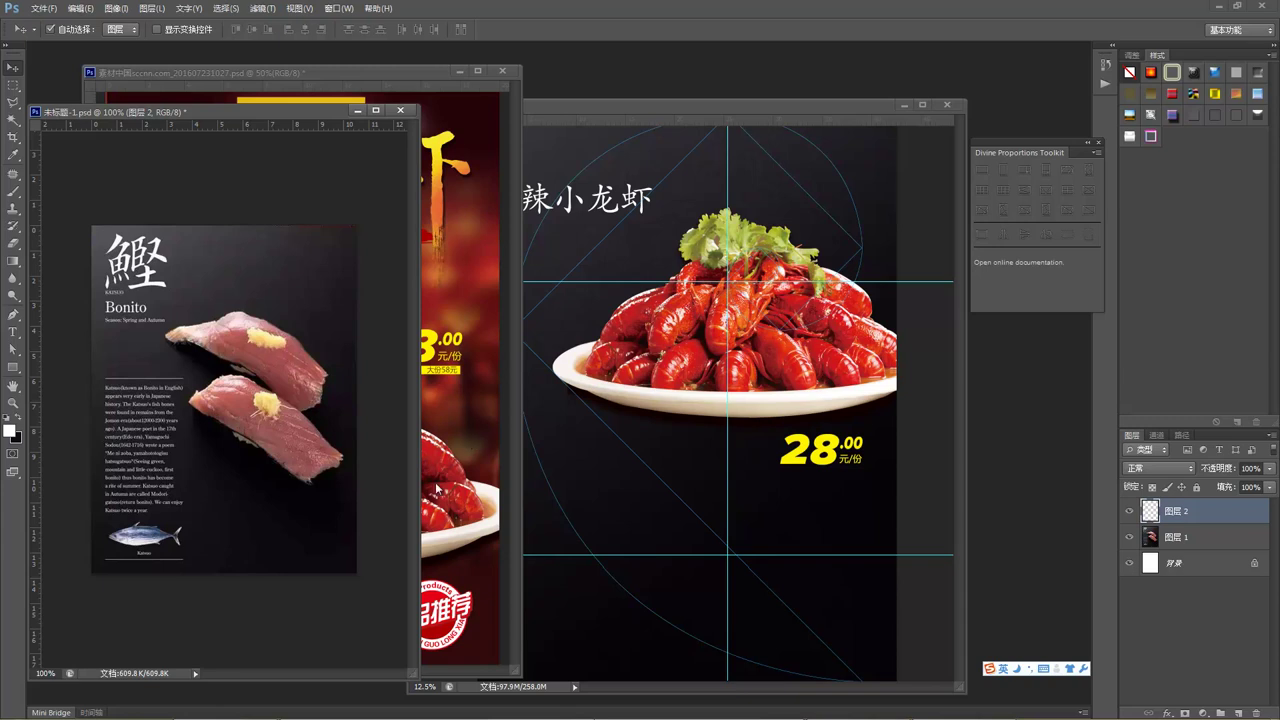
pyautogui.click(486, 470)
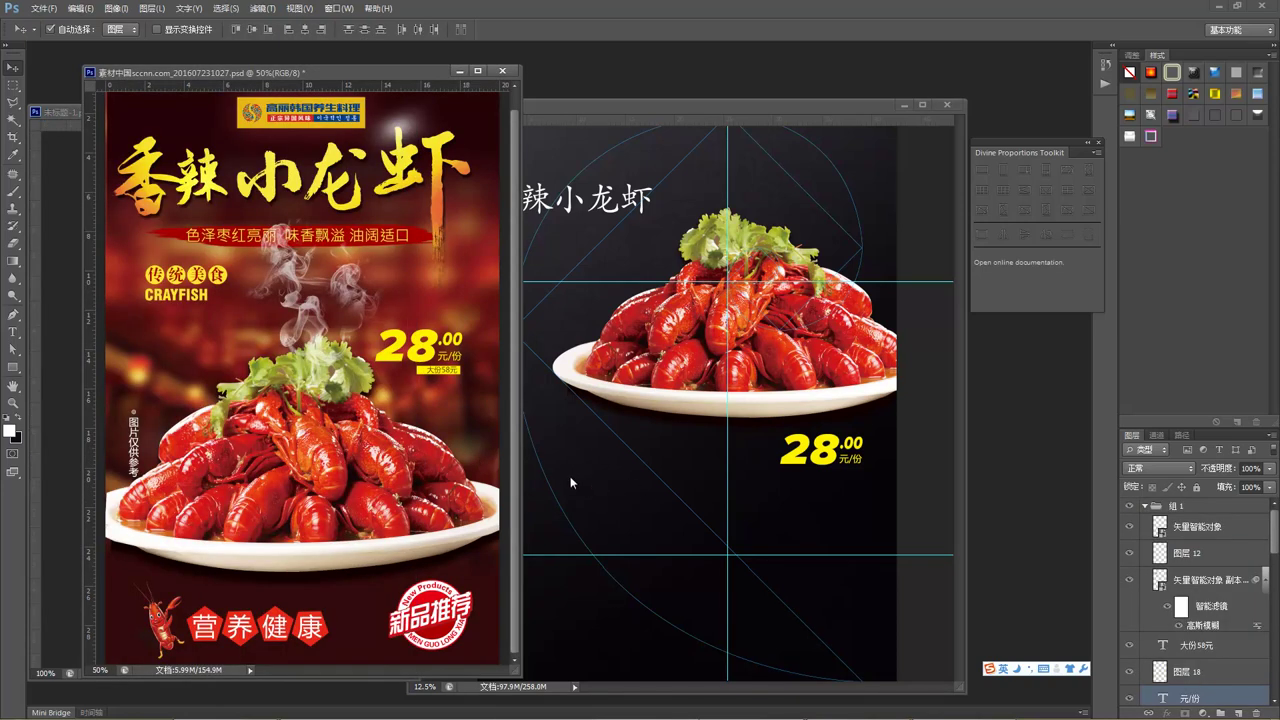
pyautogui.click(239, 286)
pyautogui.moveTo(338, 240); pyautogui.dragTo(560, 497)
# Copy the smoke layer 图层 8 副本 from the crayfish poster and enlarge it above the garnish on the dark poster.
pyautogui.click(327, 545)
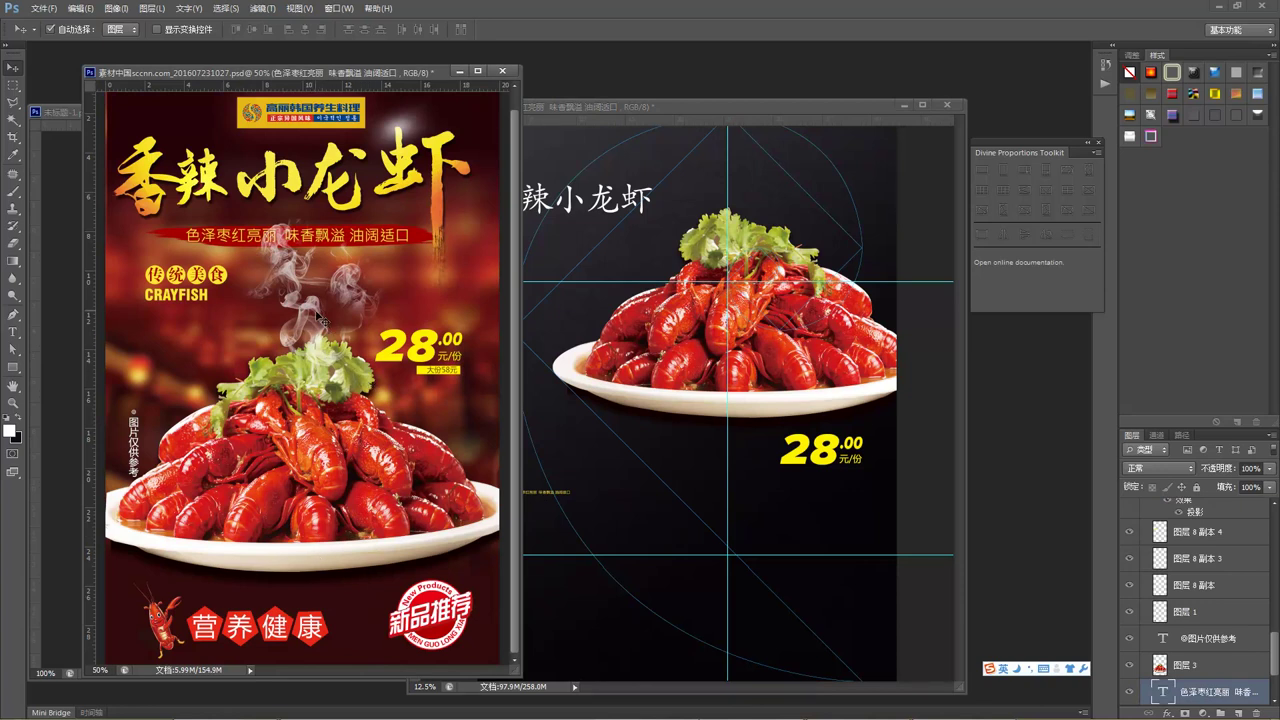
pyautogui.moveTo(318, 325); pyautogui.dragTo(754, 131)
pyautogui.hotkey('ctrl', 't')
pyautogui.press('shift')
pyautogui.press('Return')
# Lower the smoke and the crayfish plate together, and fine-tune the position of the plate.
pyautogui.keyDown('shift'); pyautogui.click(760, 215); pyautogui.keyUp('shift')
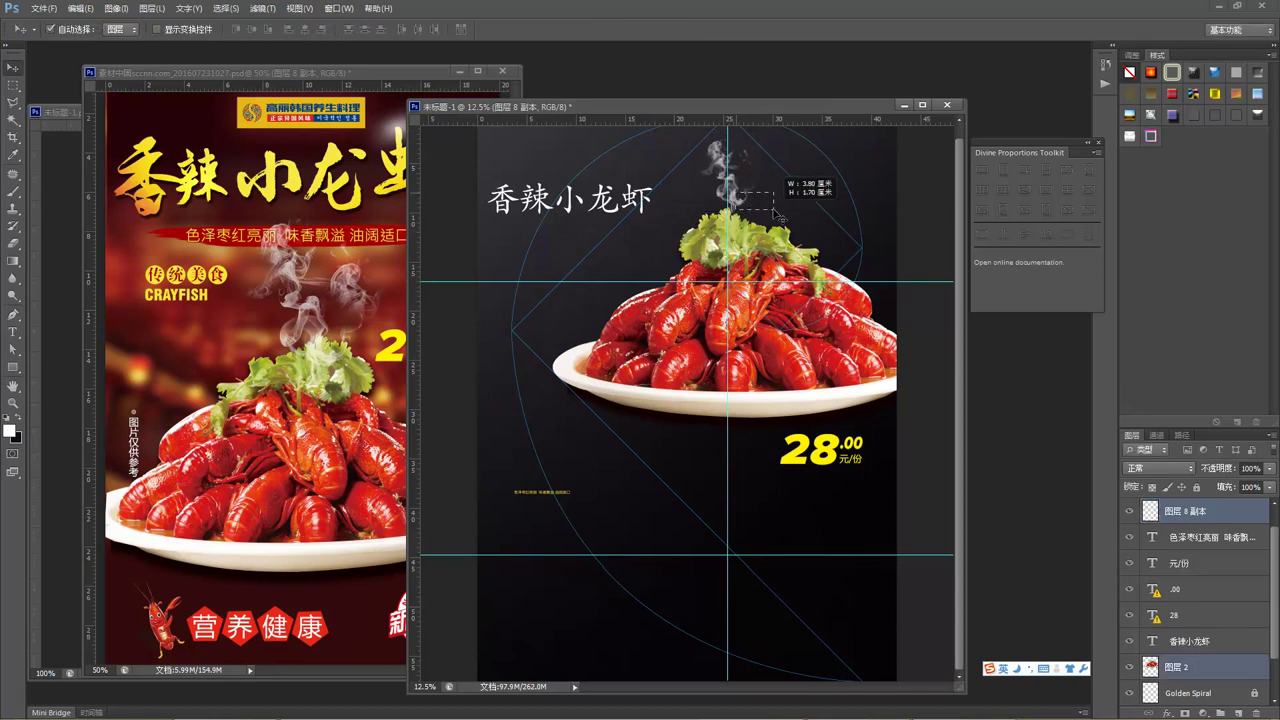
pyautogui.moveTo(740, 192); pyautogui.dragTo(741, 214)
pyautogui.hotkey('ctrl', 'shift', 'alt', 'n')
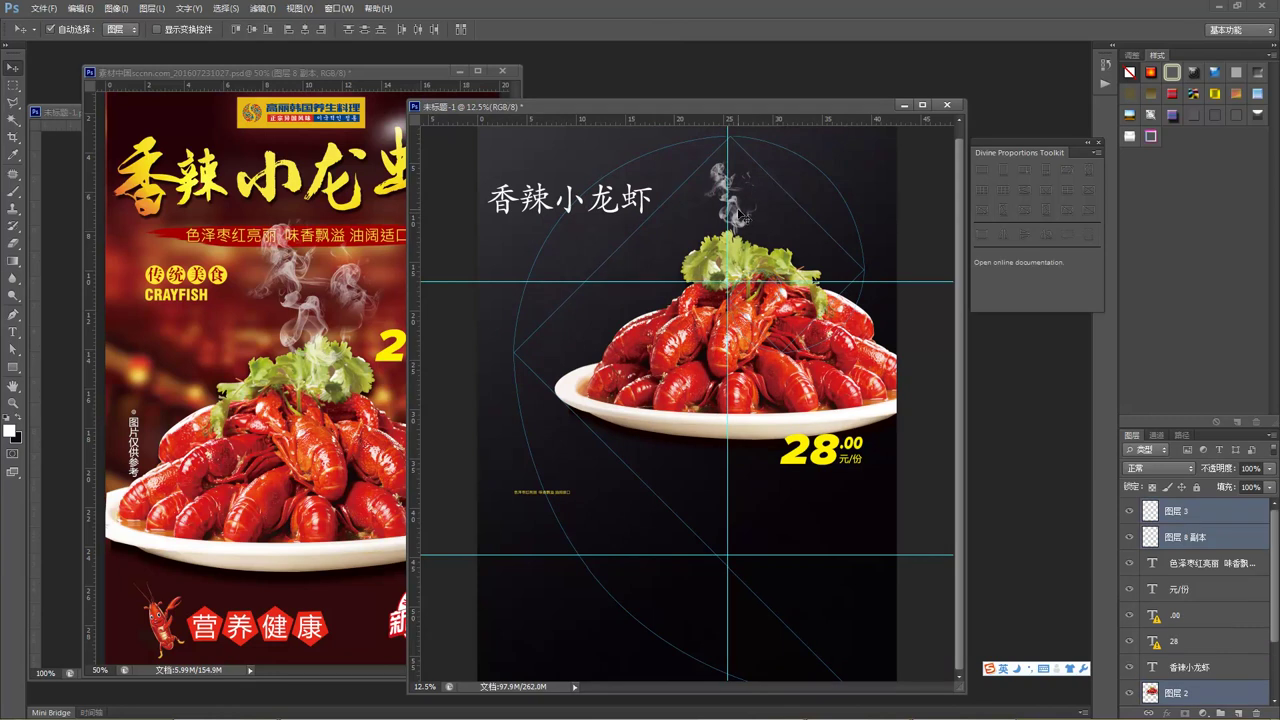
pyautogui.moveTo(772, 372)
pyautogui.mouseDown()
pyautogui.moveTo(815, 370)
pyautogui.moveTo(770, 366)
pyautogui.mouseUp()
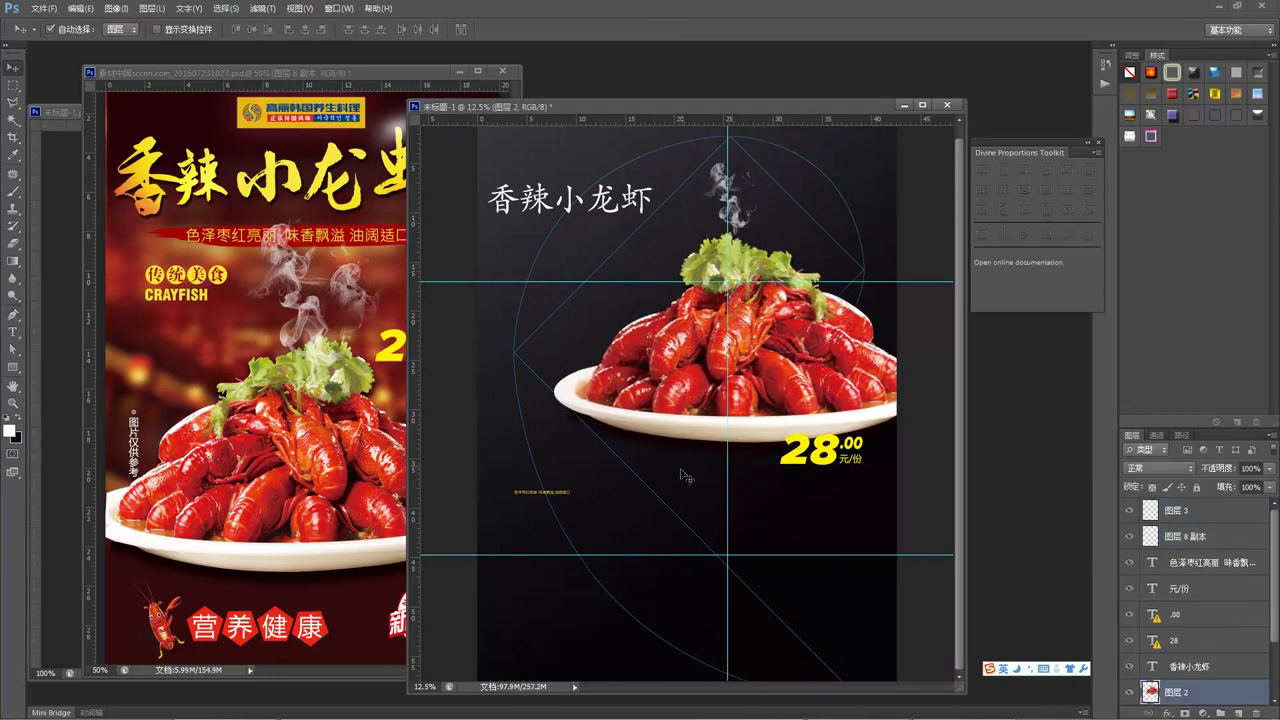
# Shift the golden spiral layer 图层 3 slightly up and left, and lock it.
pyautogui.click(680, 520)
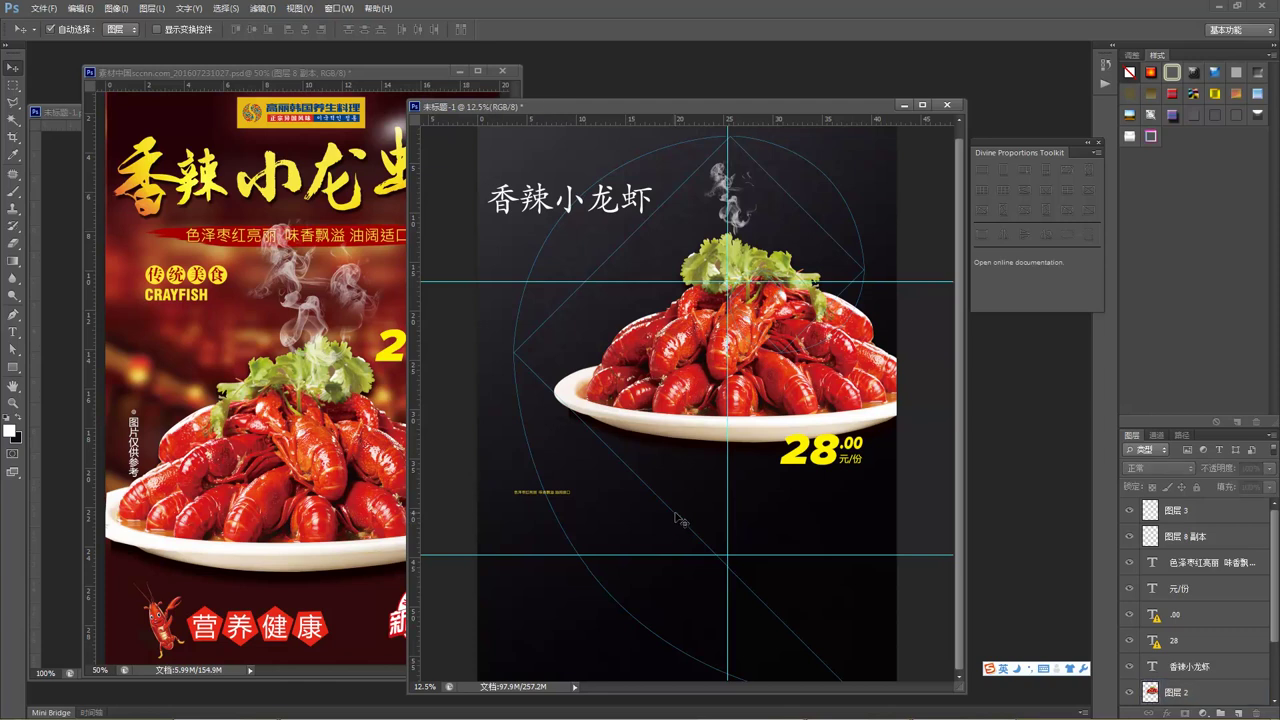
pyautogui.click(1182, 522)
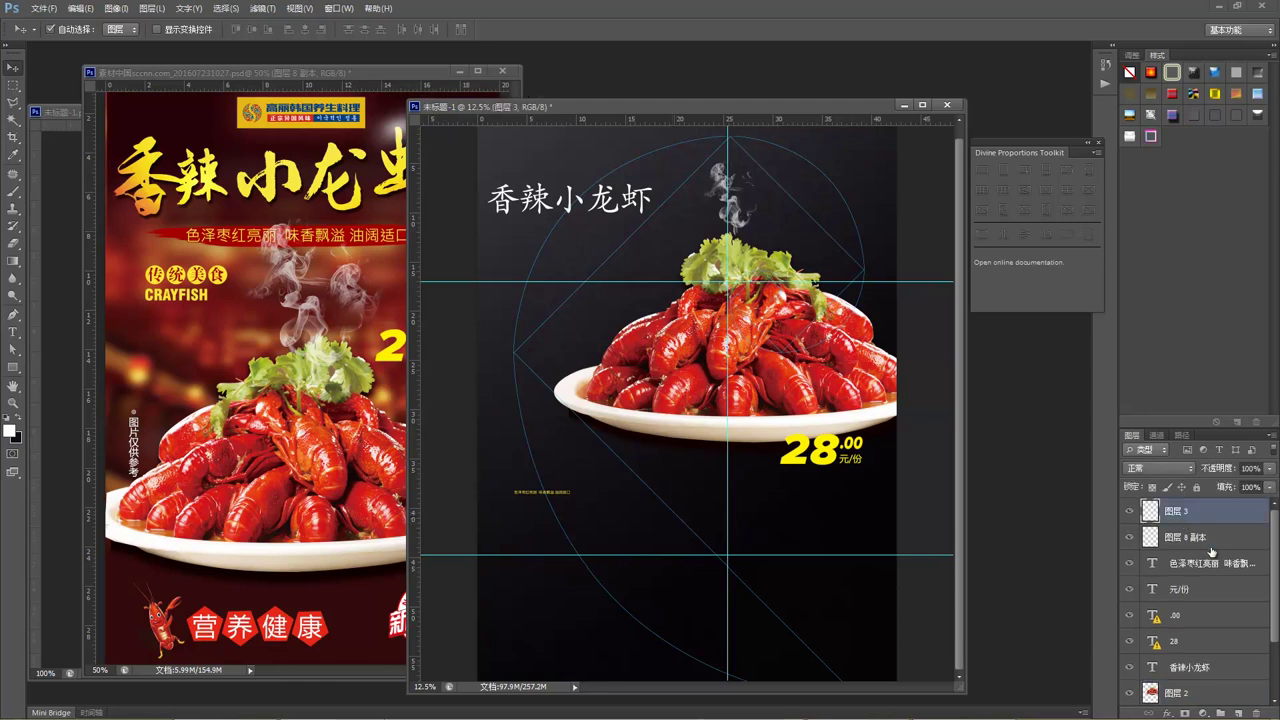
pyautogui.scroll(-3, 1227, 570)
pyautogui.scroll(3, 1227, 570)
pyautogui.hotkey('ctrl', 't')
pyautogui.moveTo(773, 499); pyautogui.dragTo(760, 486)
pyautogui.press('Return')
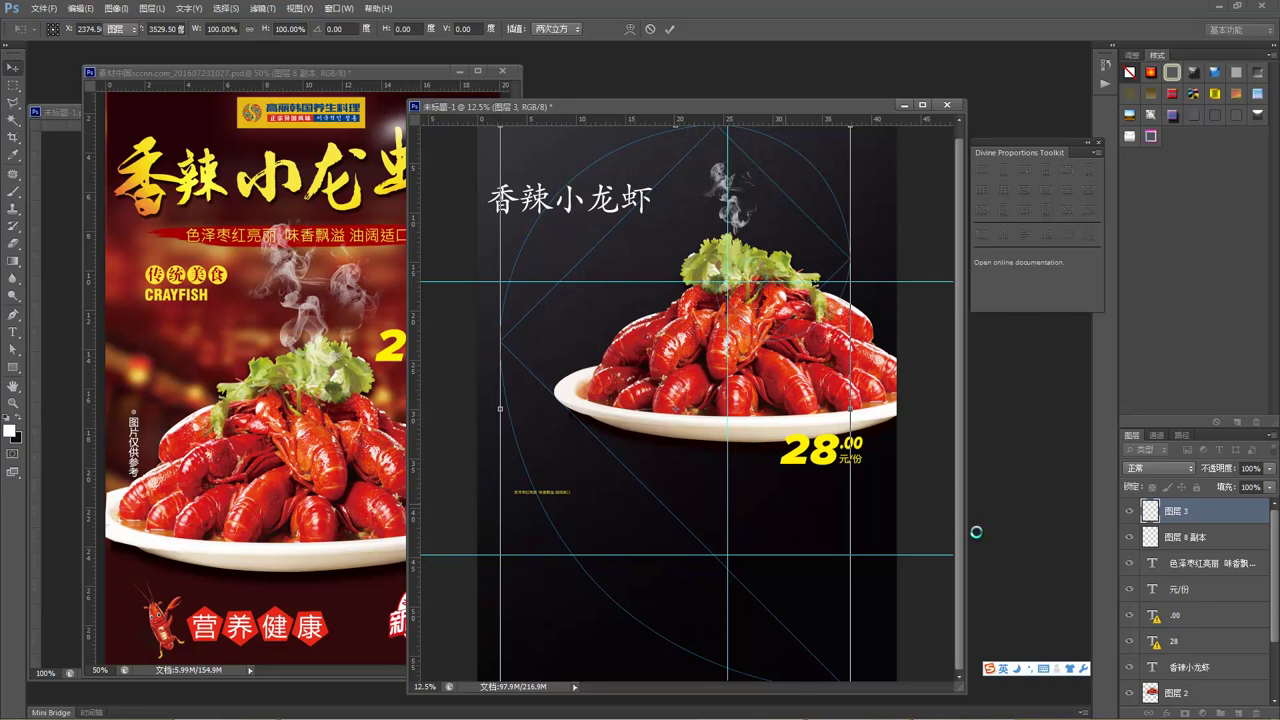
pyautogui.click(1197, 488)
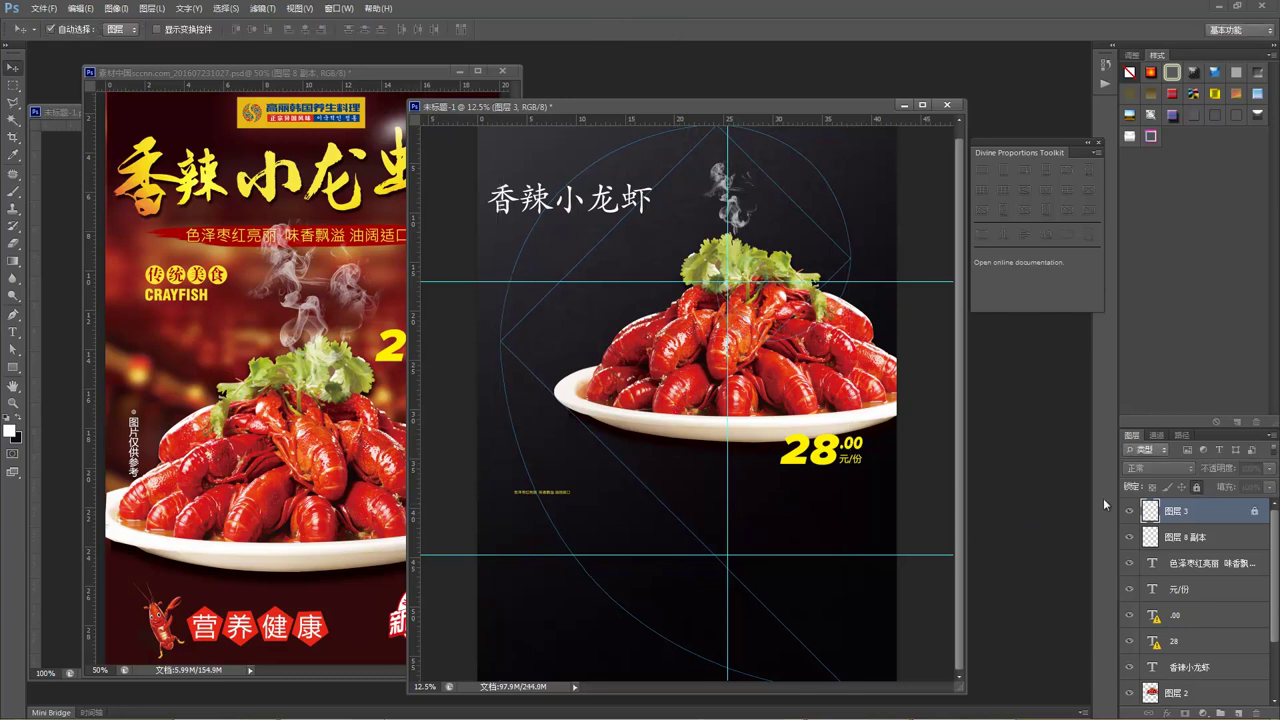
# Scale the smoke layer 图层 8 副本 to about 175% over the garnish.
pyautogui.click(748, 450)
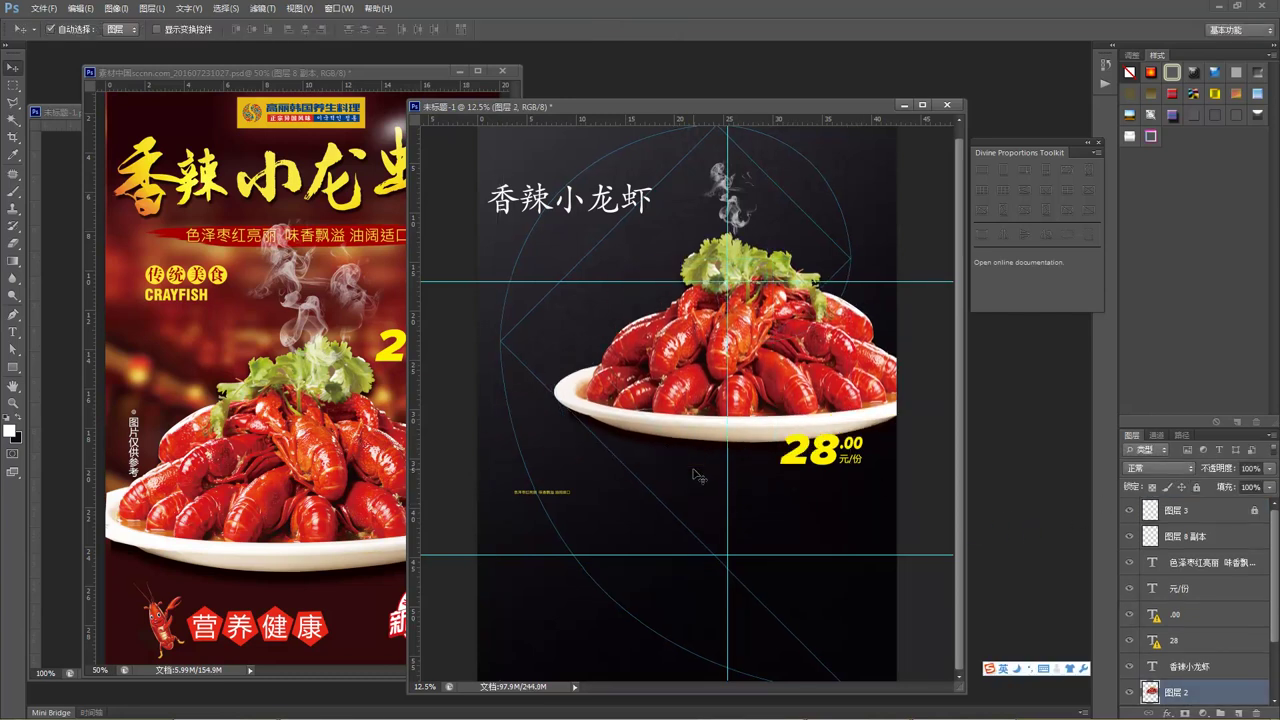
pyautogui.click(745, 234)
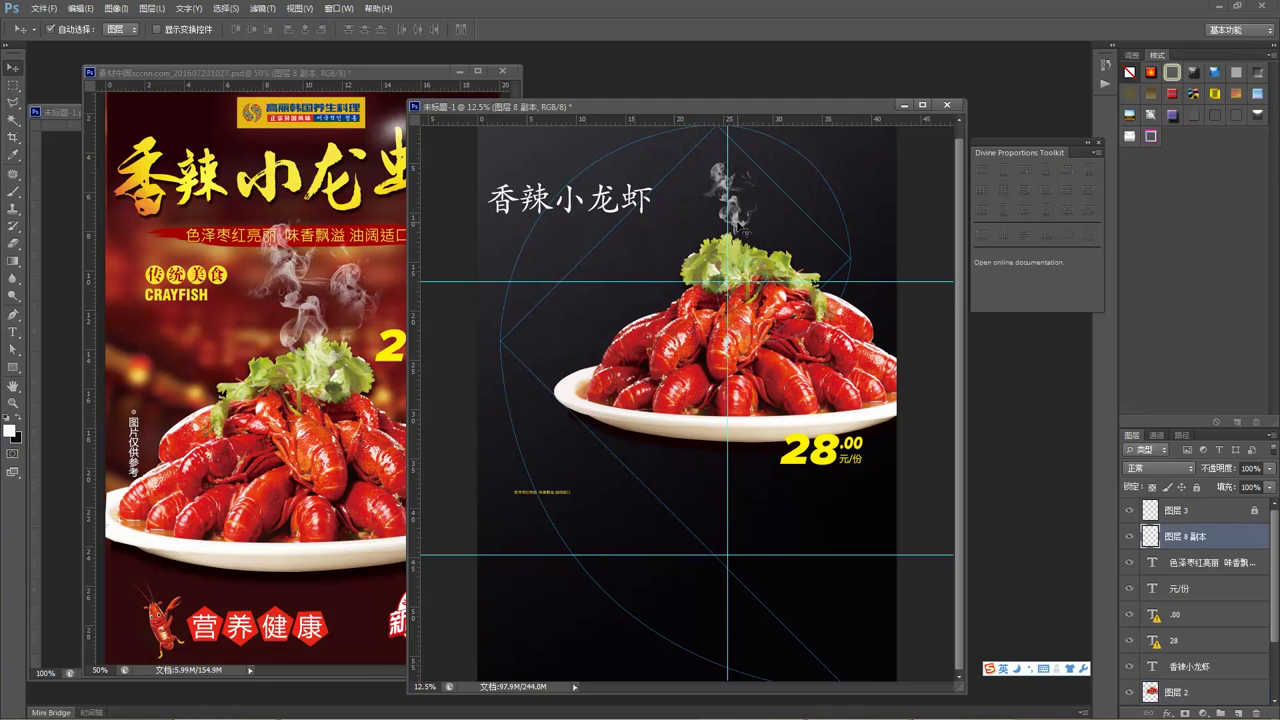
pyautogui.hotkey('ctrl', 't')
pyautogui.moveTo(756, 235); pyautogui.dragTo(800, 297)
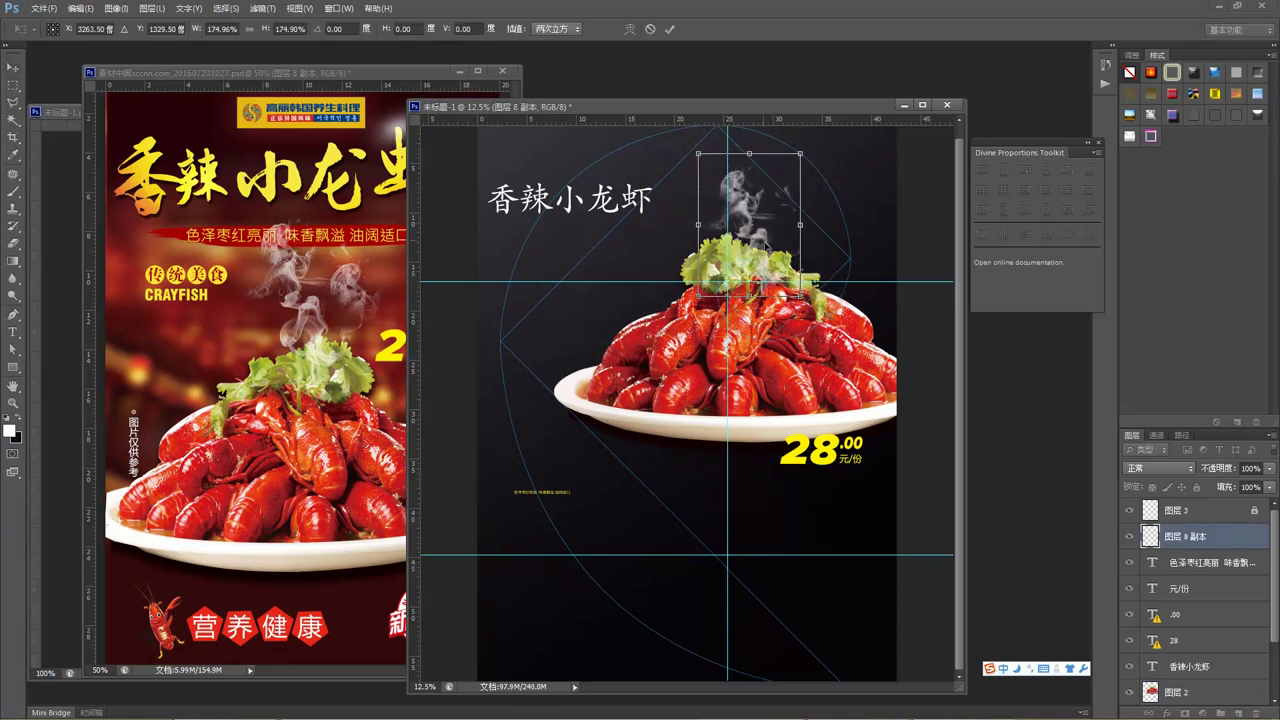
pyautogui.press('Return')
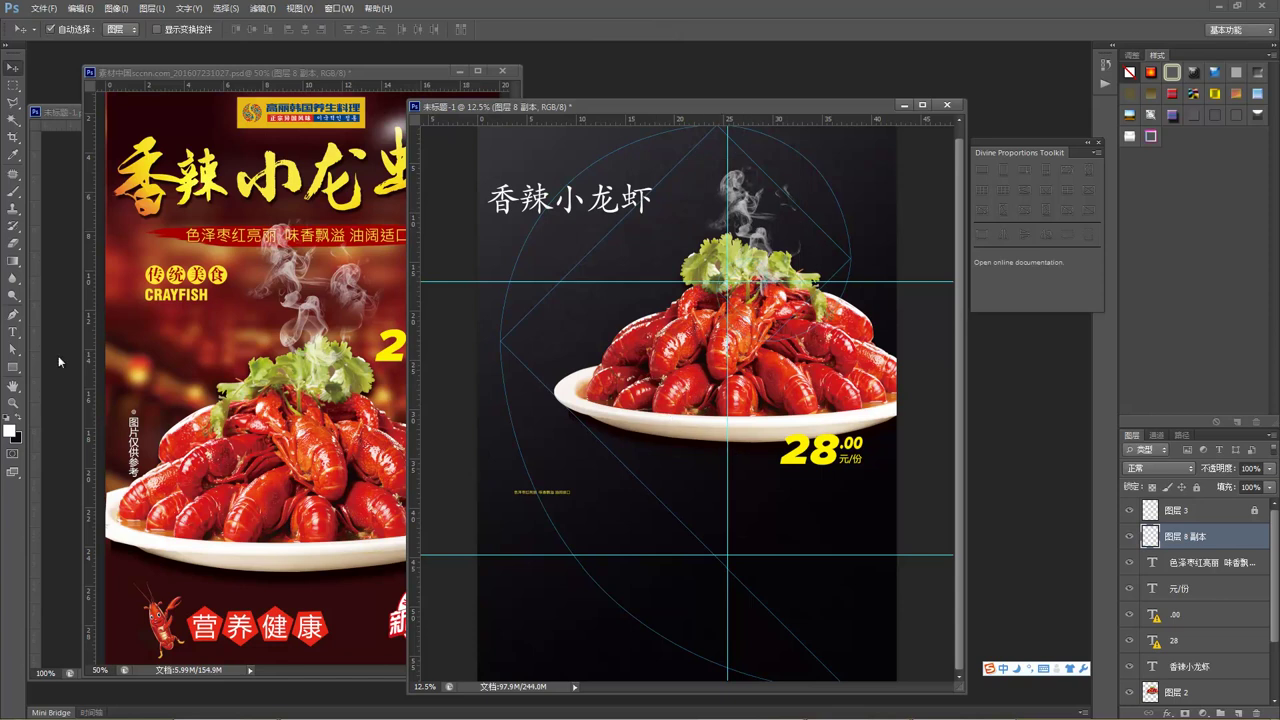
# Choose a 900-pixel smoke brush preset for the Brush tool and enlarge it to 1400 pixels.
pyautogui.click(17, 195)
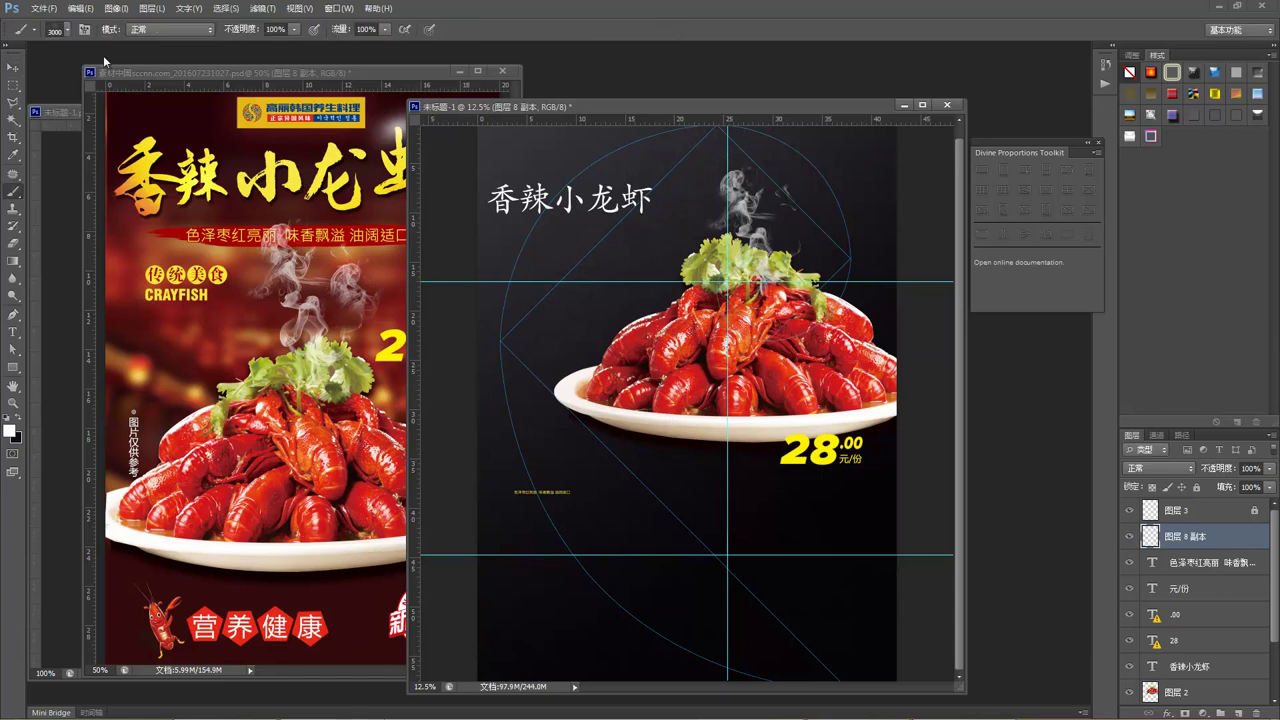
pyautogui.click(68, 32)
pyautogui.click(135, 155)
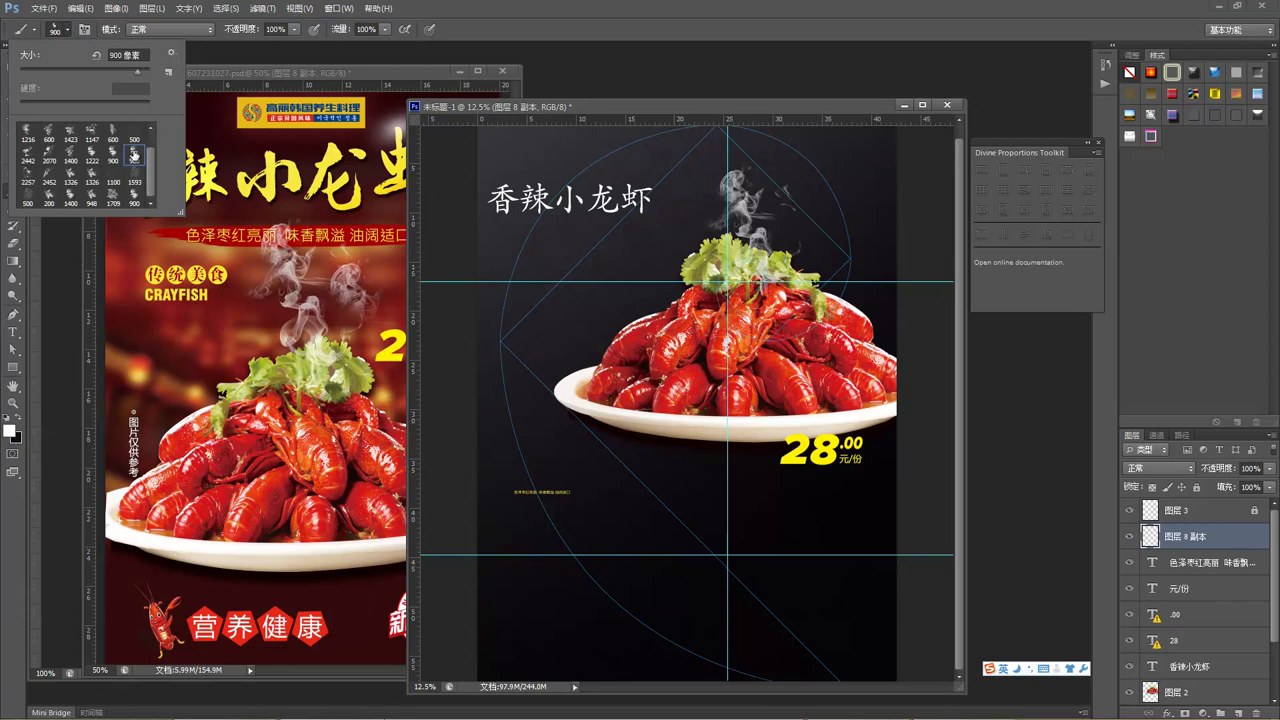
pyautogui.press('Return')
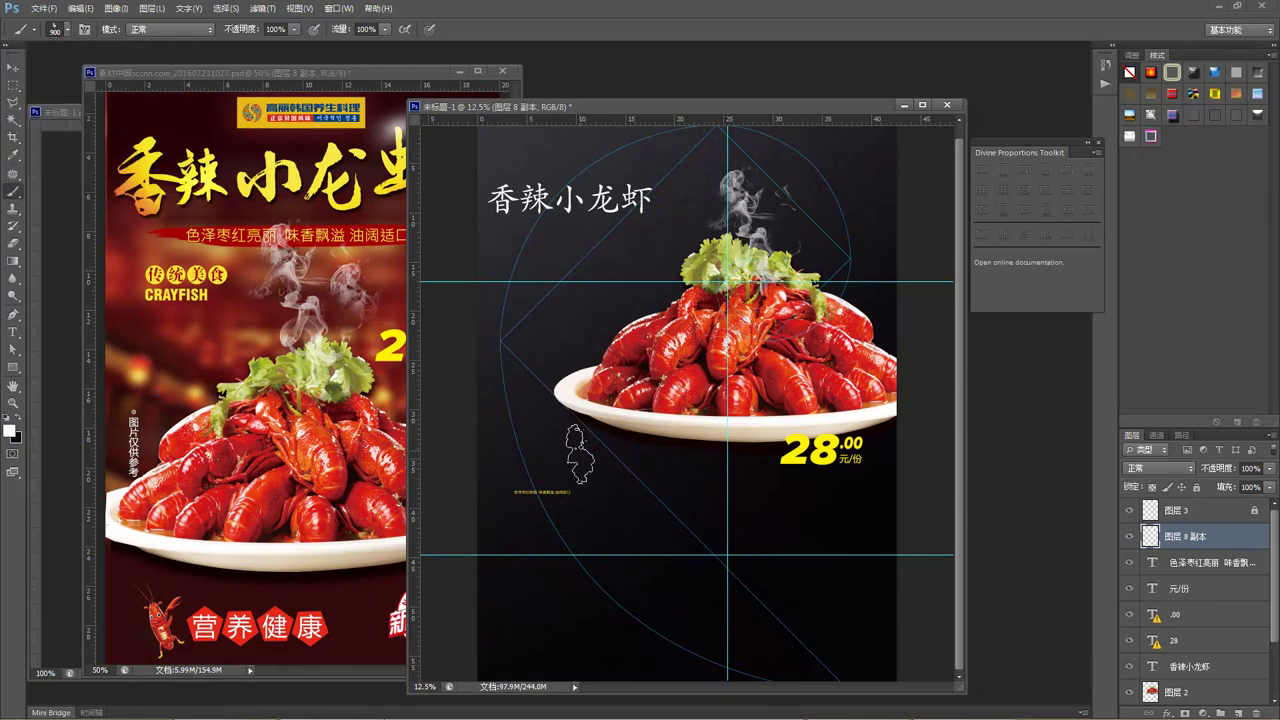
pyautogui.press(']')
pyautogui.press(']')
pyautogui.press(']')
pyautogui.press(']')
pyautogui.press(']')
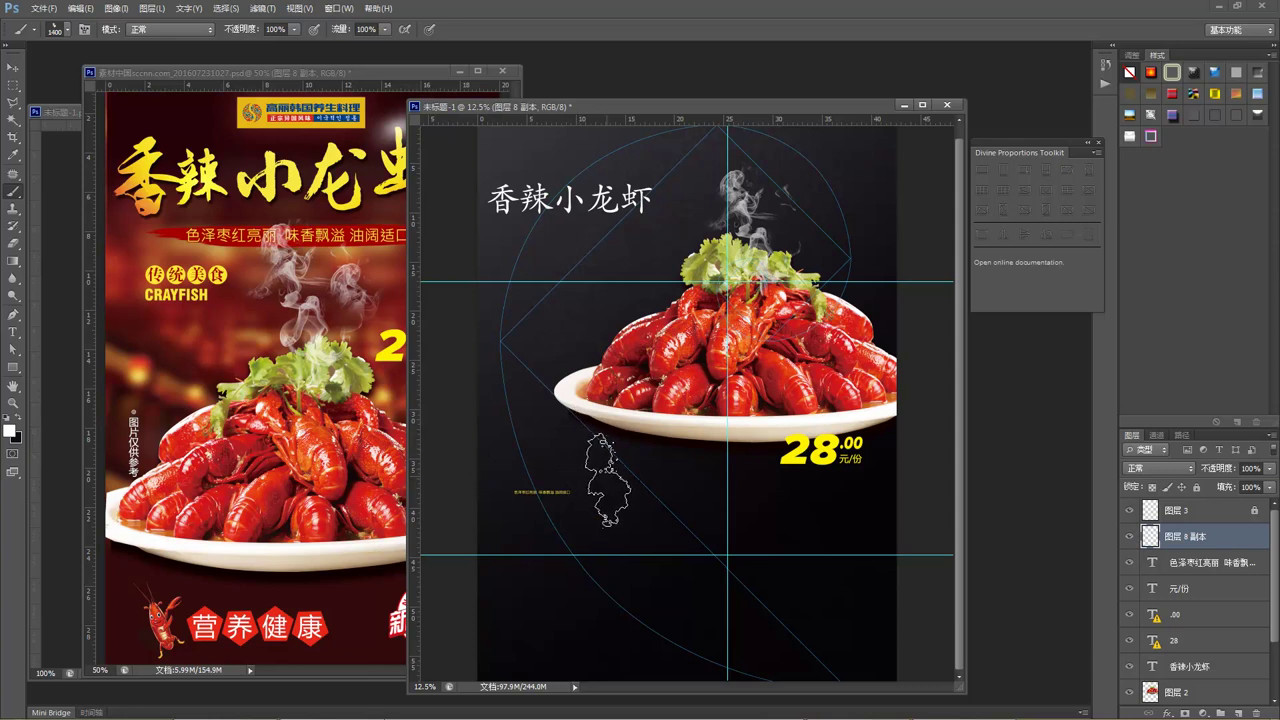
# Add a new layer, stamp white smoke on it with the brush at 1700 pixels, and move it over the garnish.
pyautogui.click(600, 481)
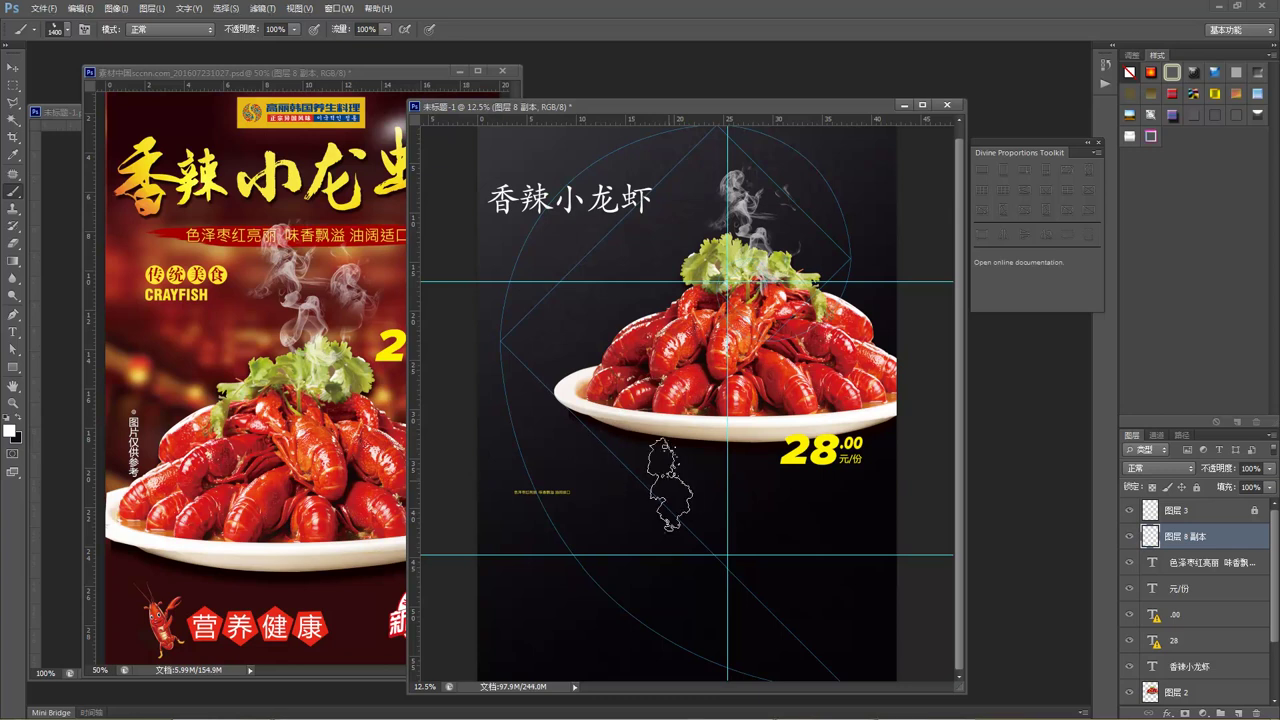
pyautogui.hotkey('ctrl', 'z')
pyautogui.hotkey('ctrl', 'shift', 'n')
pyautogui.press('Return')
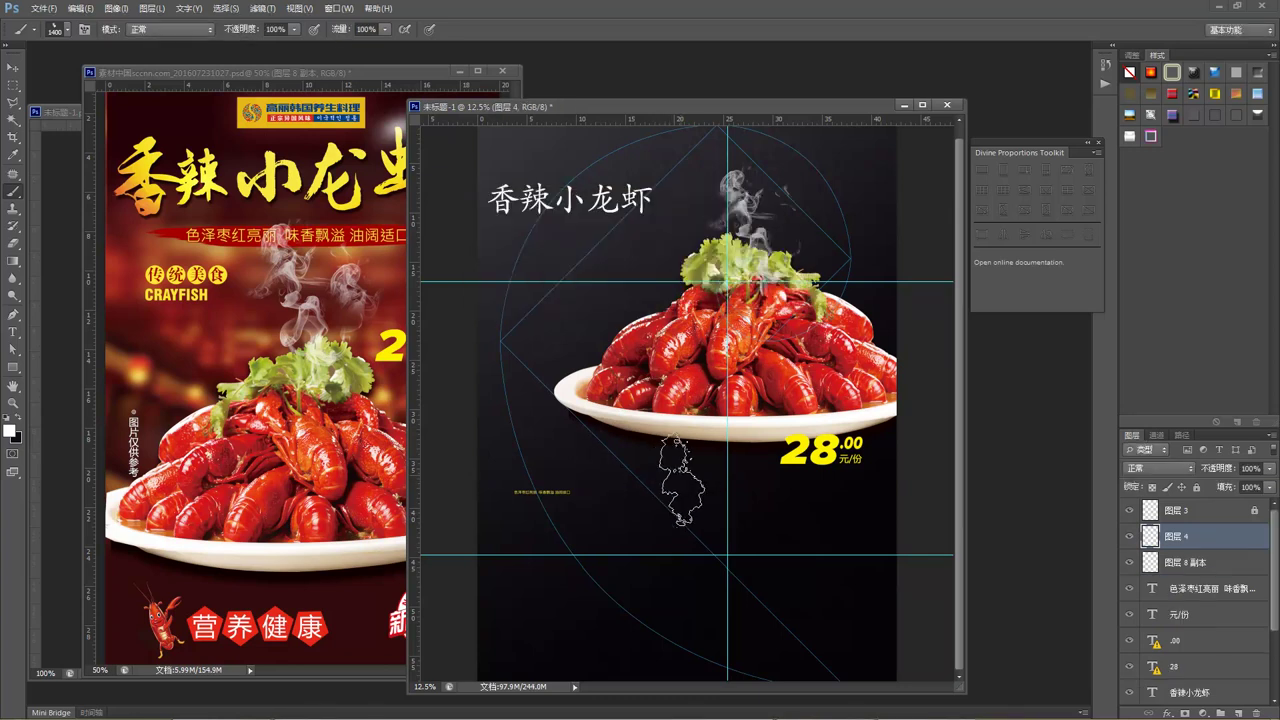
pyautogui.press(']')
pyautogui.press(']')
pyautogui.press(']')
pyautogui.click(597, 480)
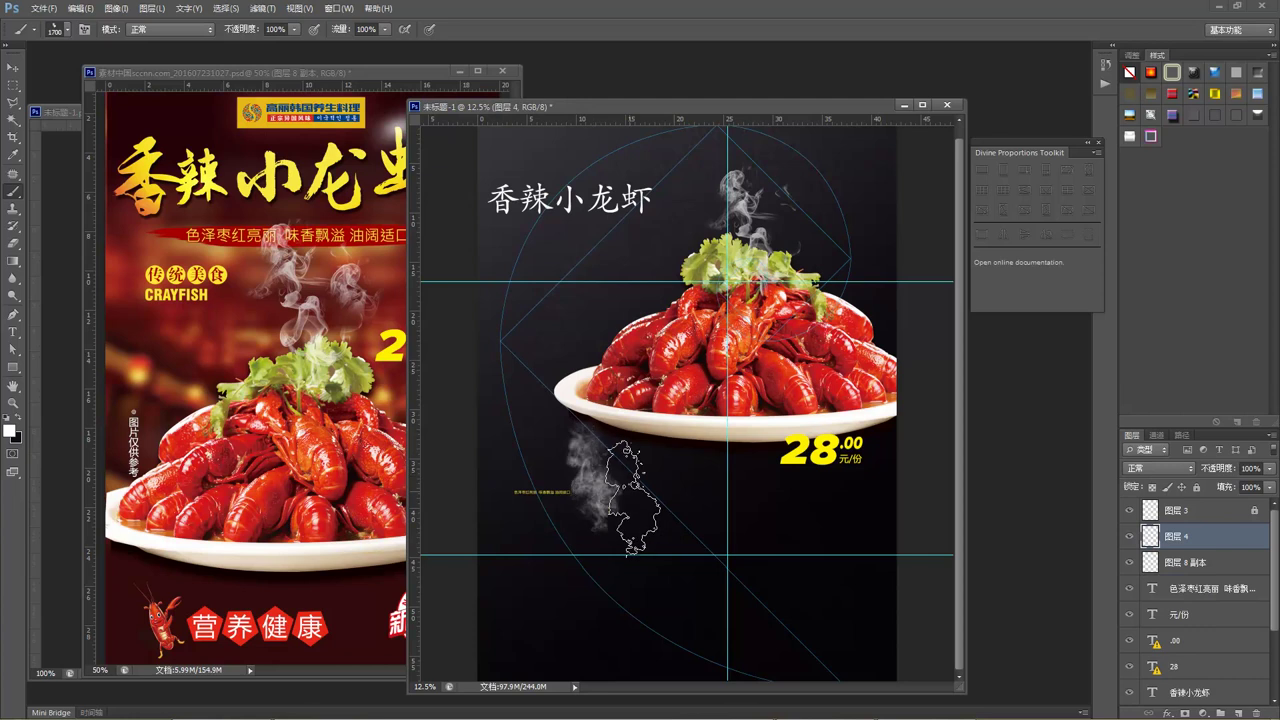
pyautogui.click(12, 67)
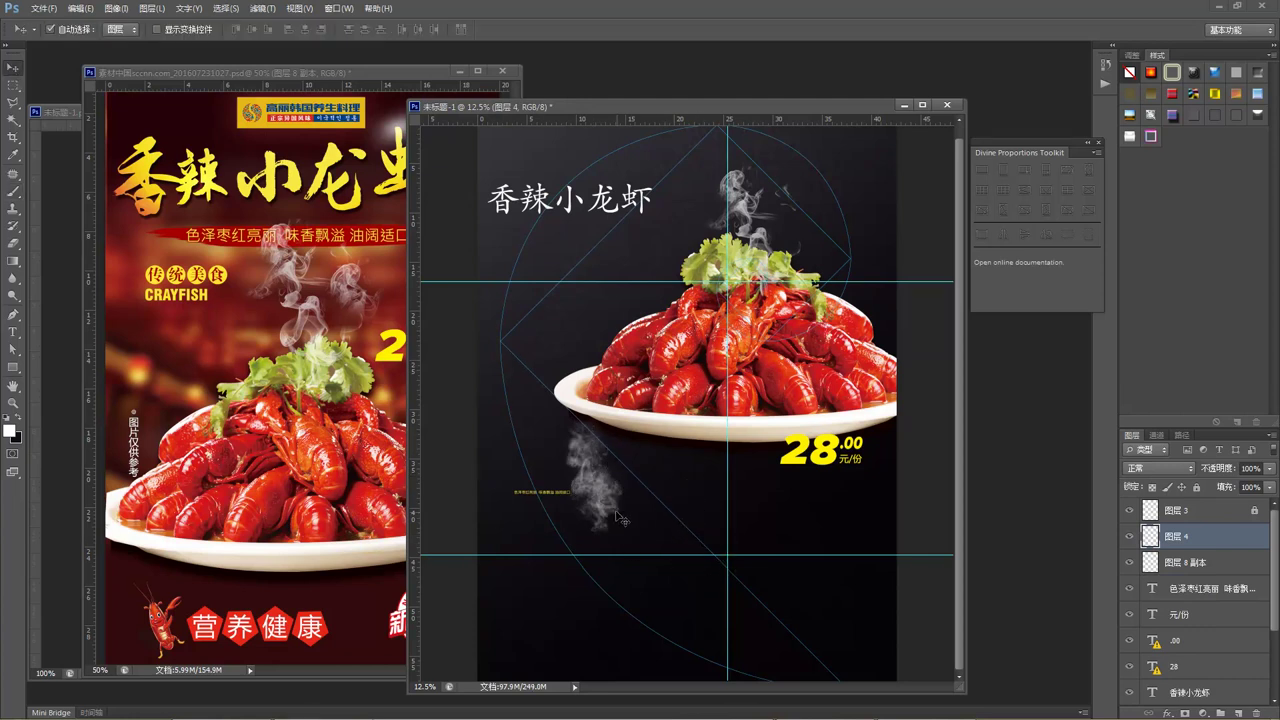
pyautogui.moveTo(600, 500); pyautogui.dragTo(785, 305)
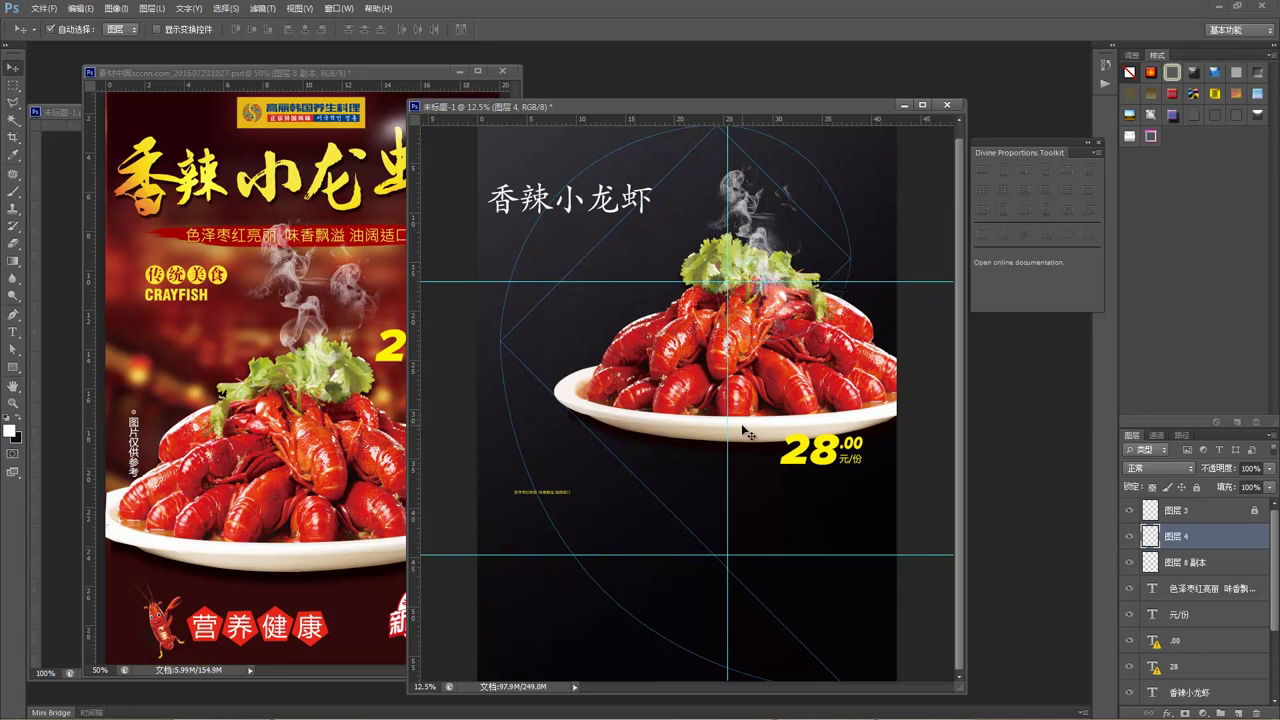
# Lock the plate layer 图层 2 and move the price text down and left until it starts at the vertical guide.
pyautogui.moveTo(834, 456); pyautogui.dragTo(793, 448)
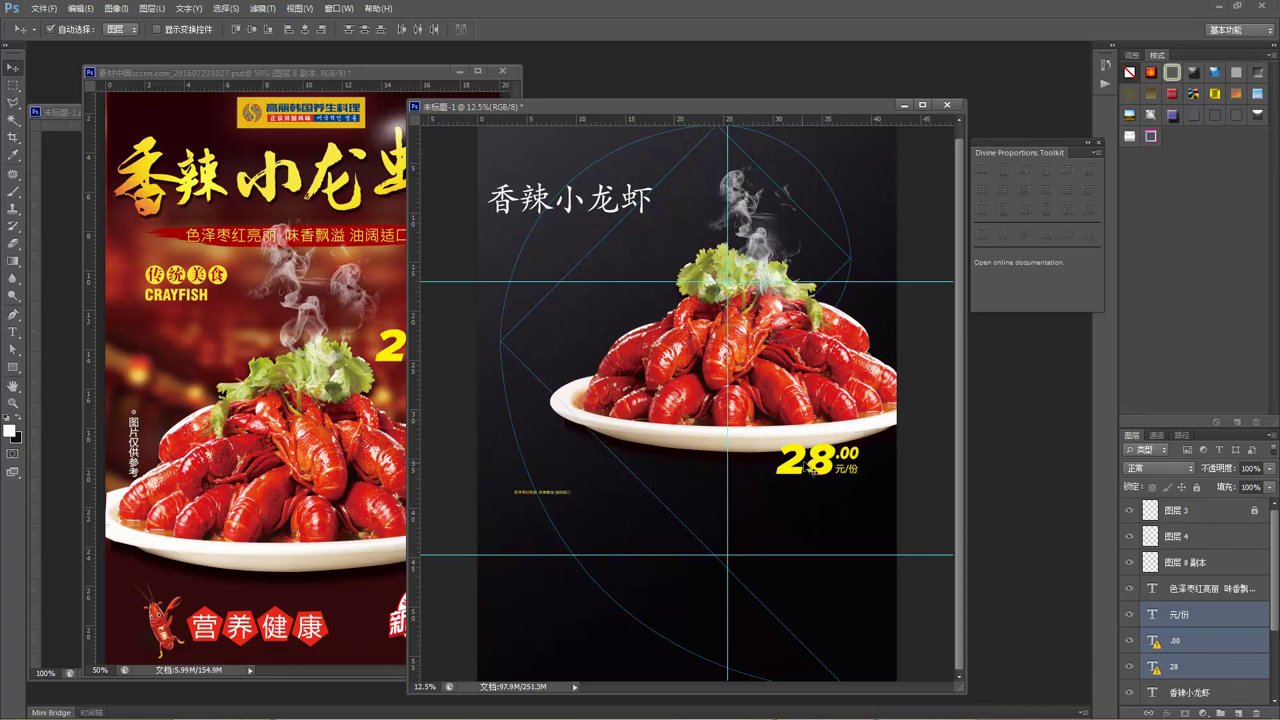
pyautogui.click(805, 400)
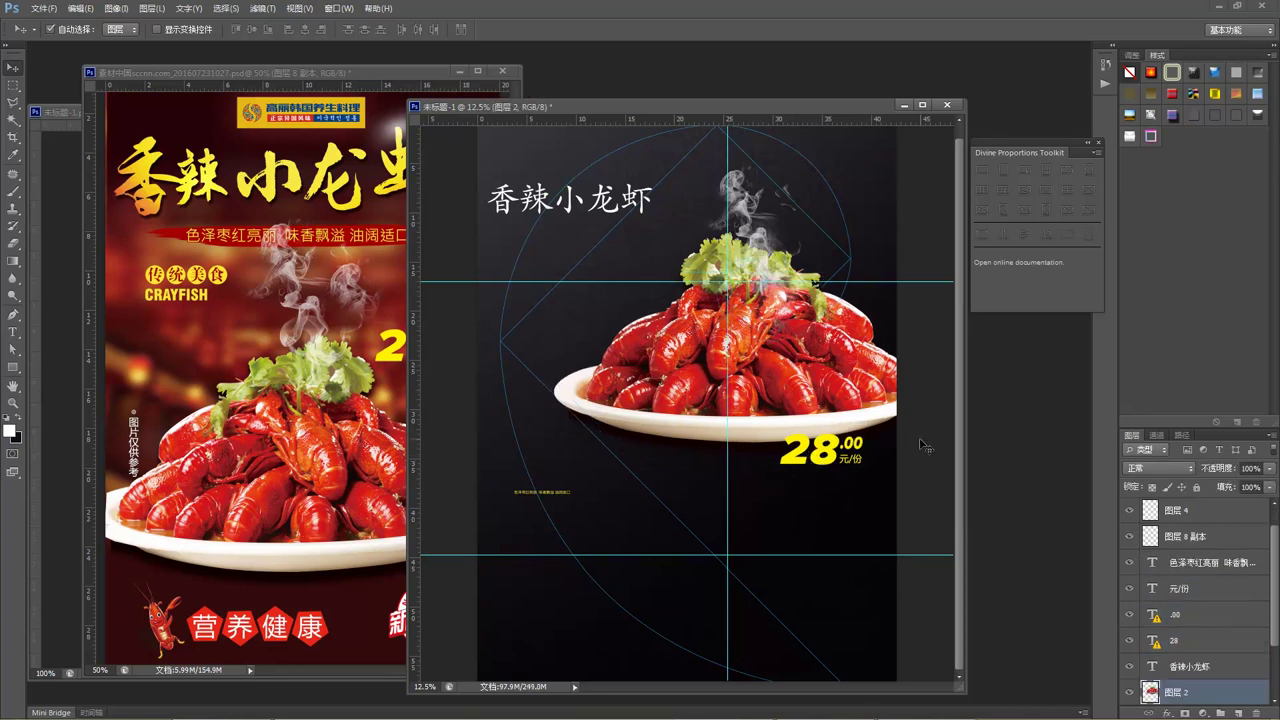
pyautogui.click(1197, 487)
pyautogui.moveTo(890, 470); pyautogui.dragTo(753, 470)
pyautogui.click(609, 360)
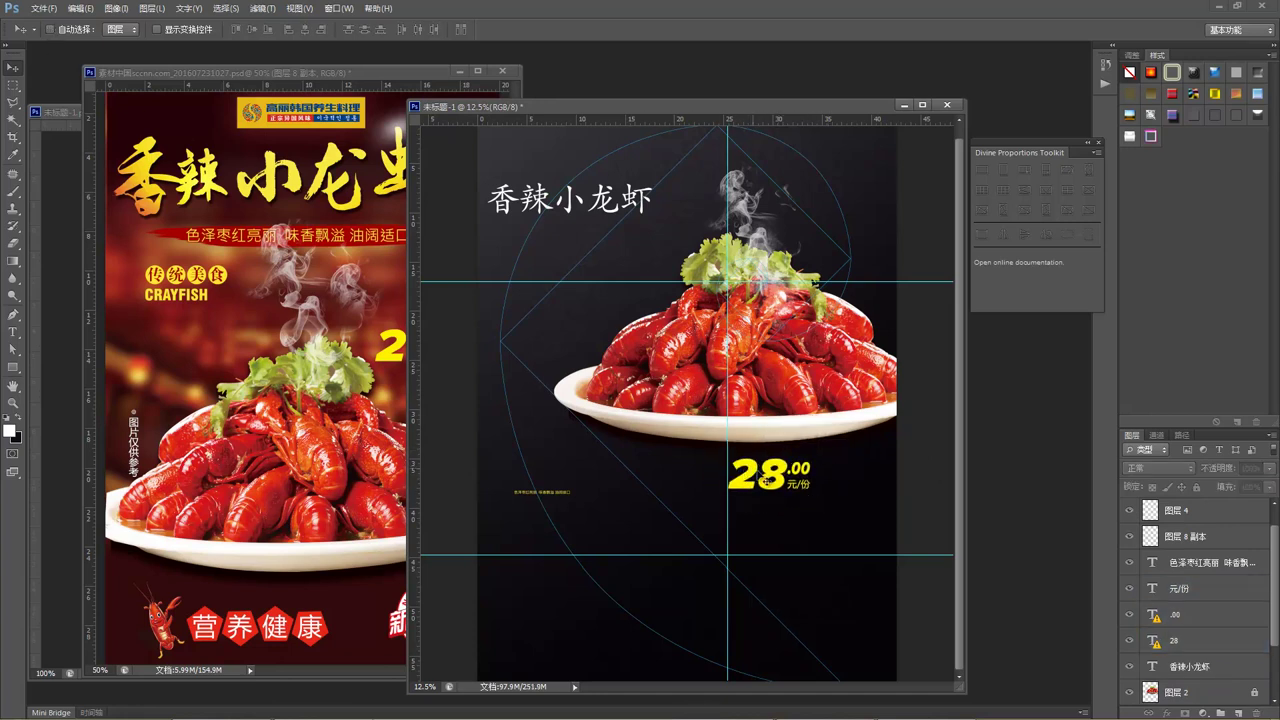
# Move the yellow 28.00 元/份 price text to the poster's left side just below the plate and enlarge it.
pyautogui.click(811, 500)
pyautogui.click(527, 264)
pyautogui.moveTo(833, 515); pyautogui.dragTo(523, 275)
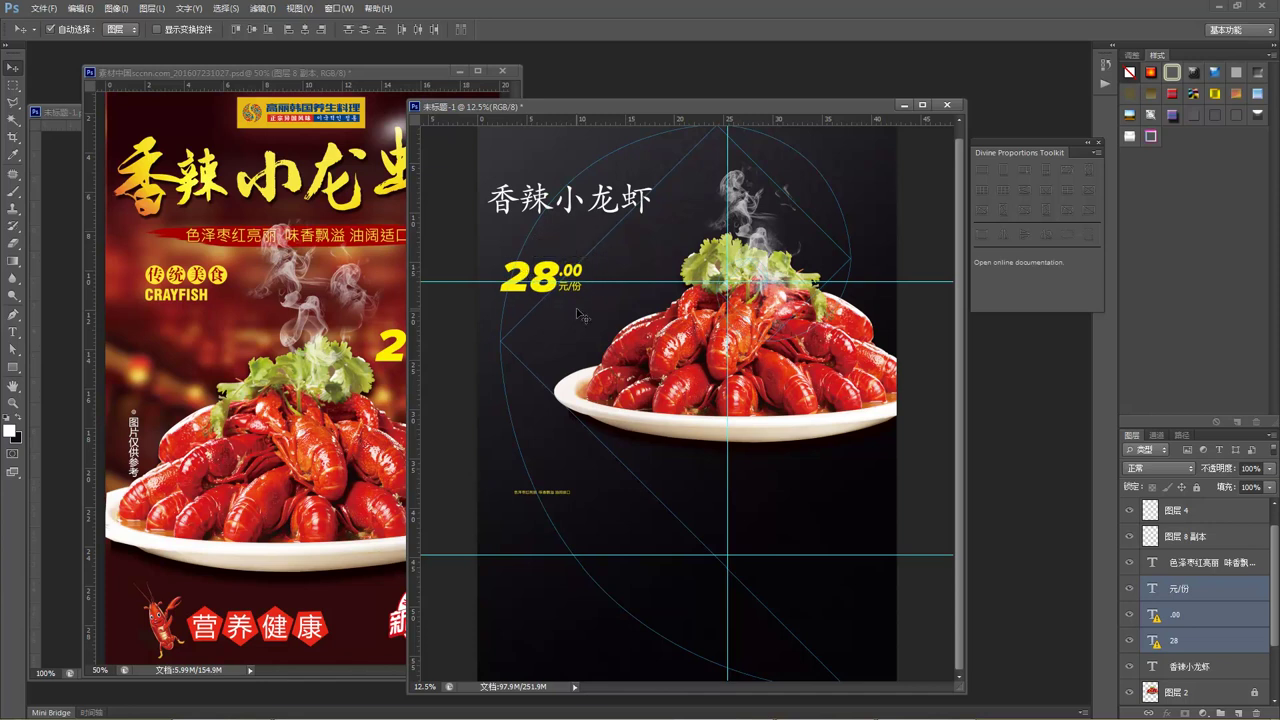
pyautogui.hotkey('ctrl', 't')
pyautogui.click(612, 287)
pyautogui.moveTo(584, 259); pyautogui.dragTo(563, 444)
pyautogui.press('Return')
pyautogui.click(622, 498)
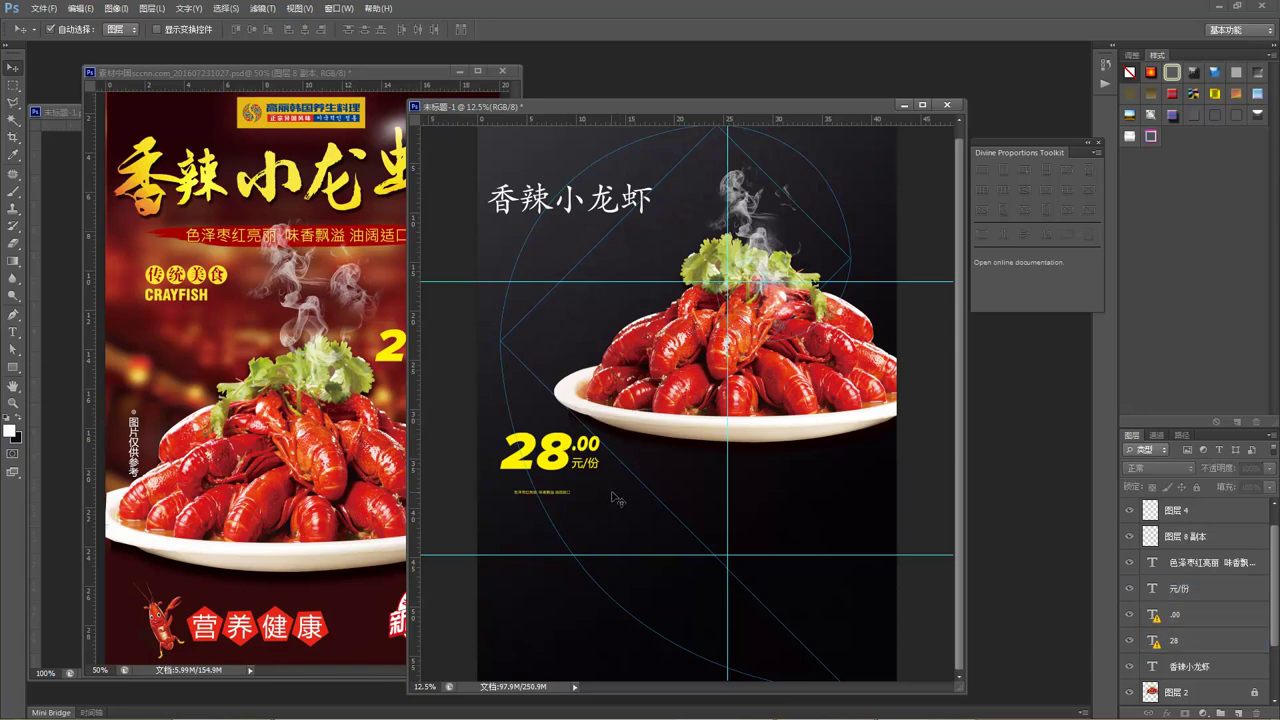
# Enlarge the small yellow slogan below the price and move the price text down to sit directly above it.
pyautogui.click(520, 491)
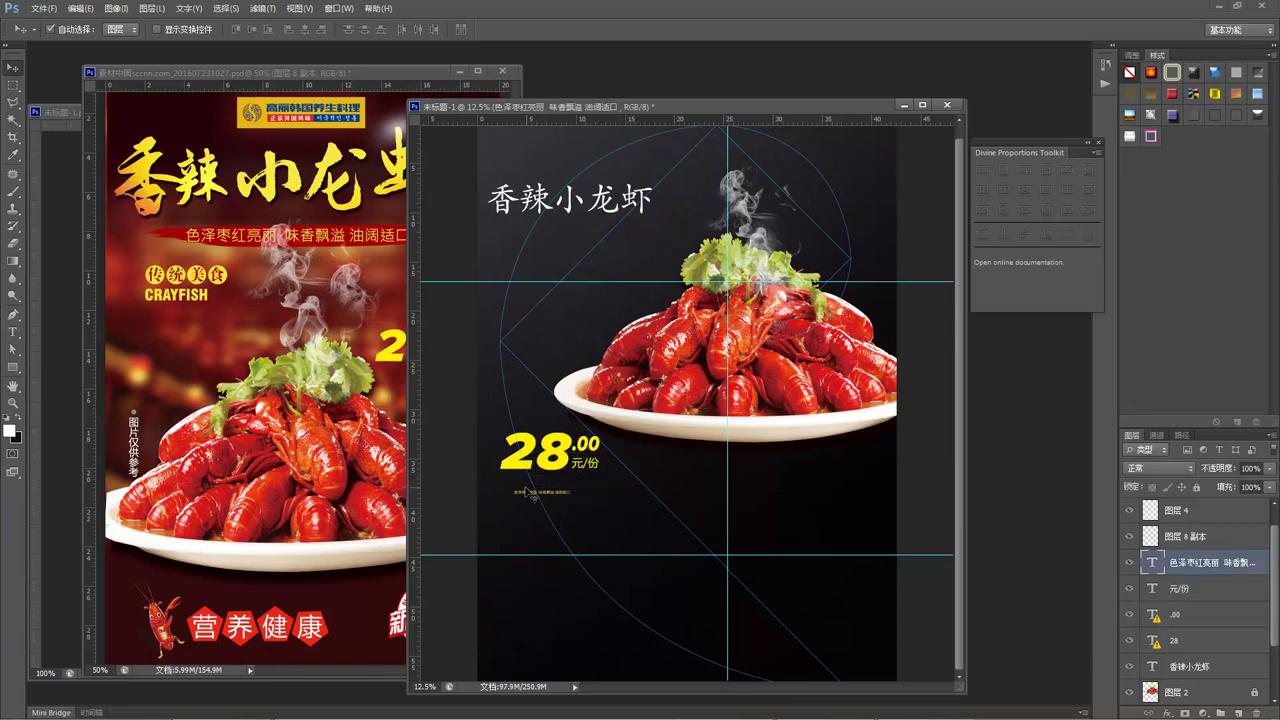
pyautogui.hotkey('ctrl', 't')
pyautogui.moveTo(575, 497); pyautogui.dragTo(532, 396)
pyautogui.press('Return')
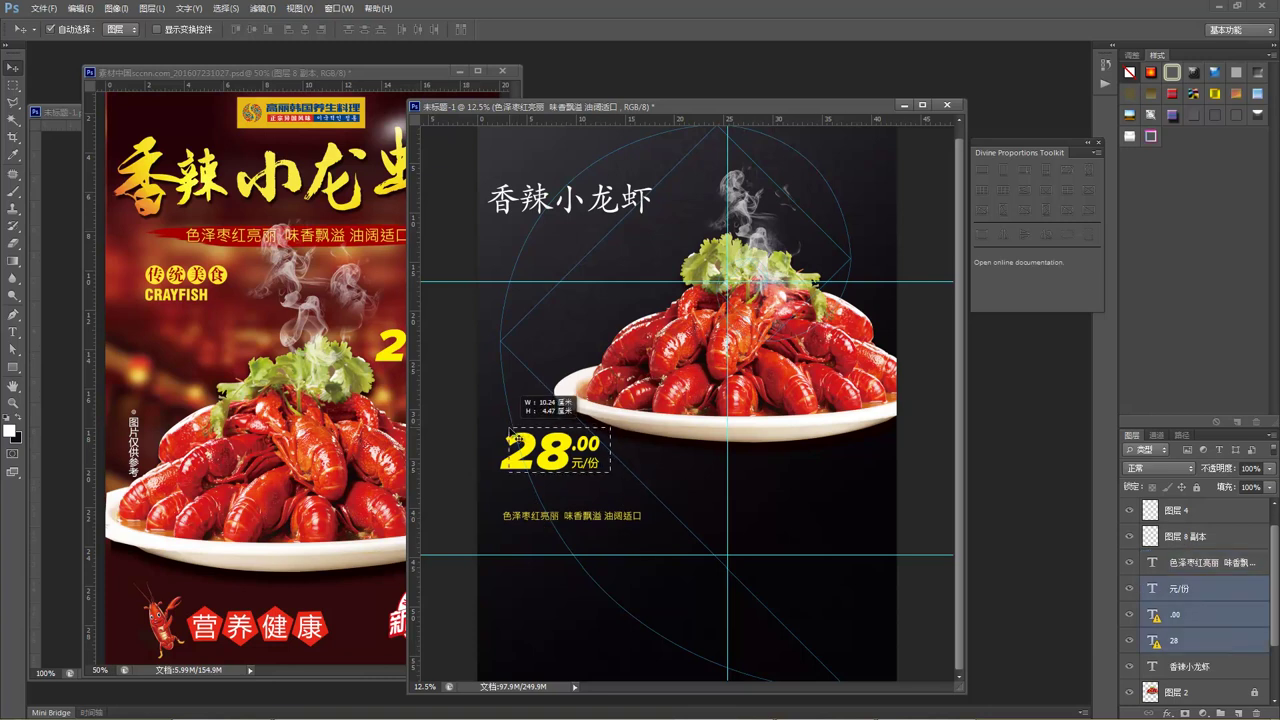
pyautogui.moveTo(524, 446); pyautogui.dragTo(533, 474)
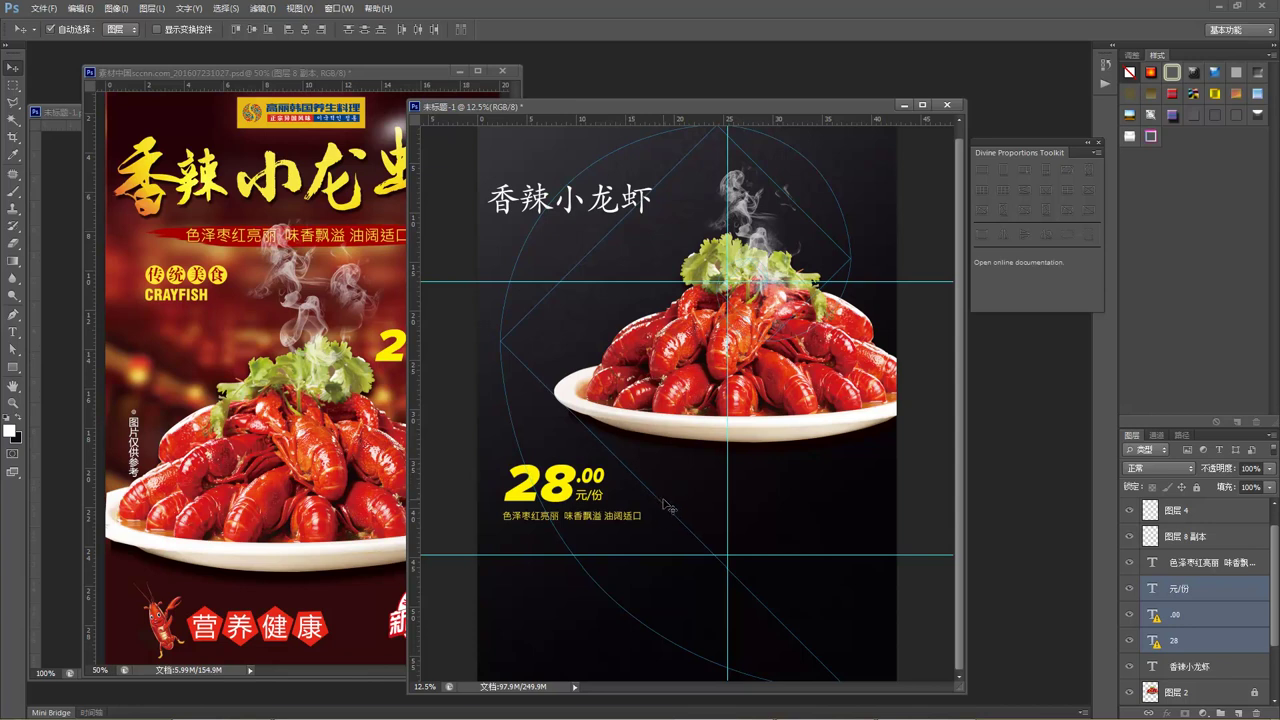
# Try an enlarged 新品推荐 stamp from the source poster below the plate, and delete it.
pyautogui.click(338, 636)
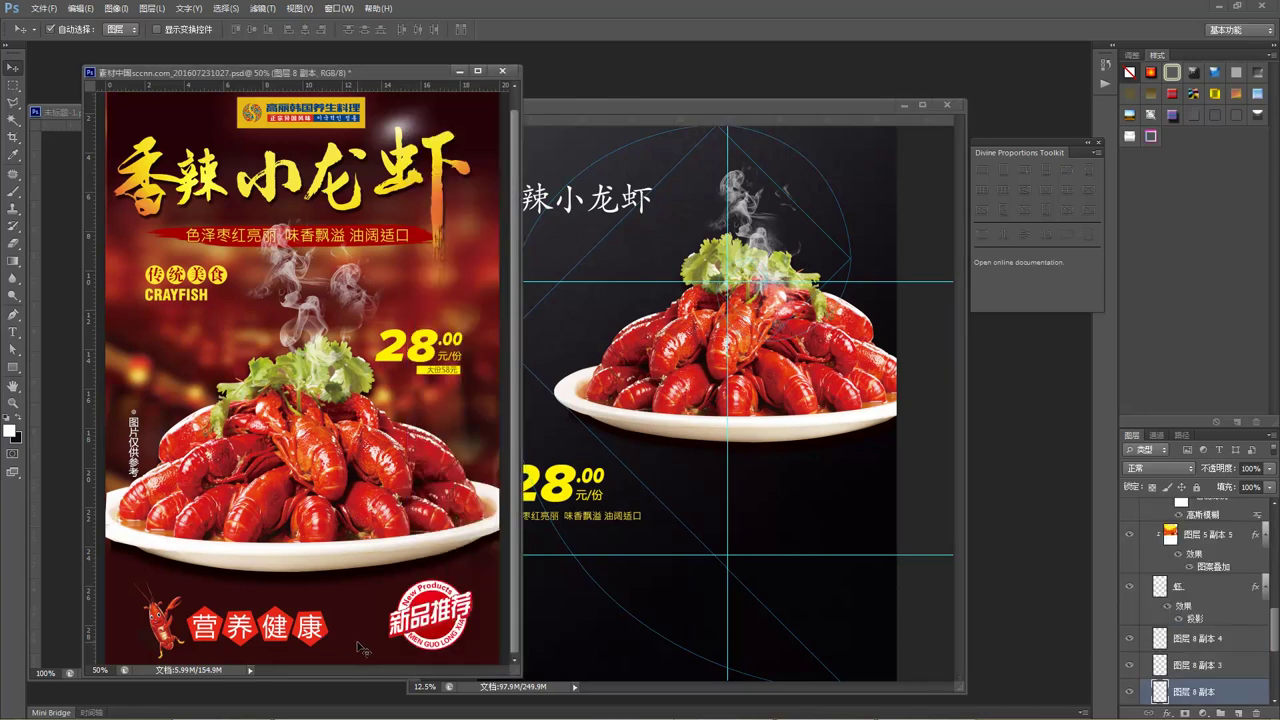
pyautogui.click(444, 630)
pyautogui.moveTo(444, 630); pyautogui.dragTo(703, 626)
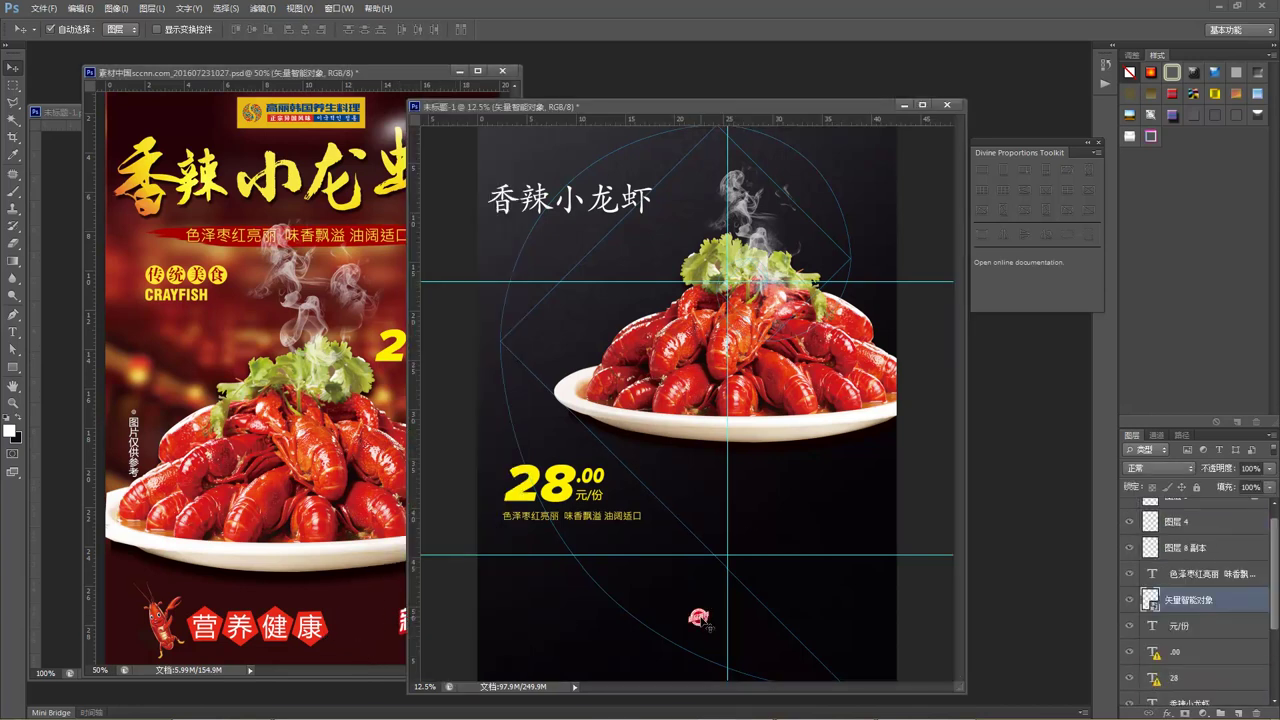
pyautogui.hotkey('ctrl', 't')
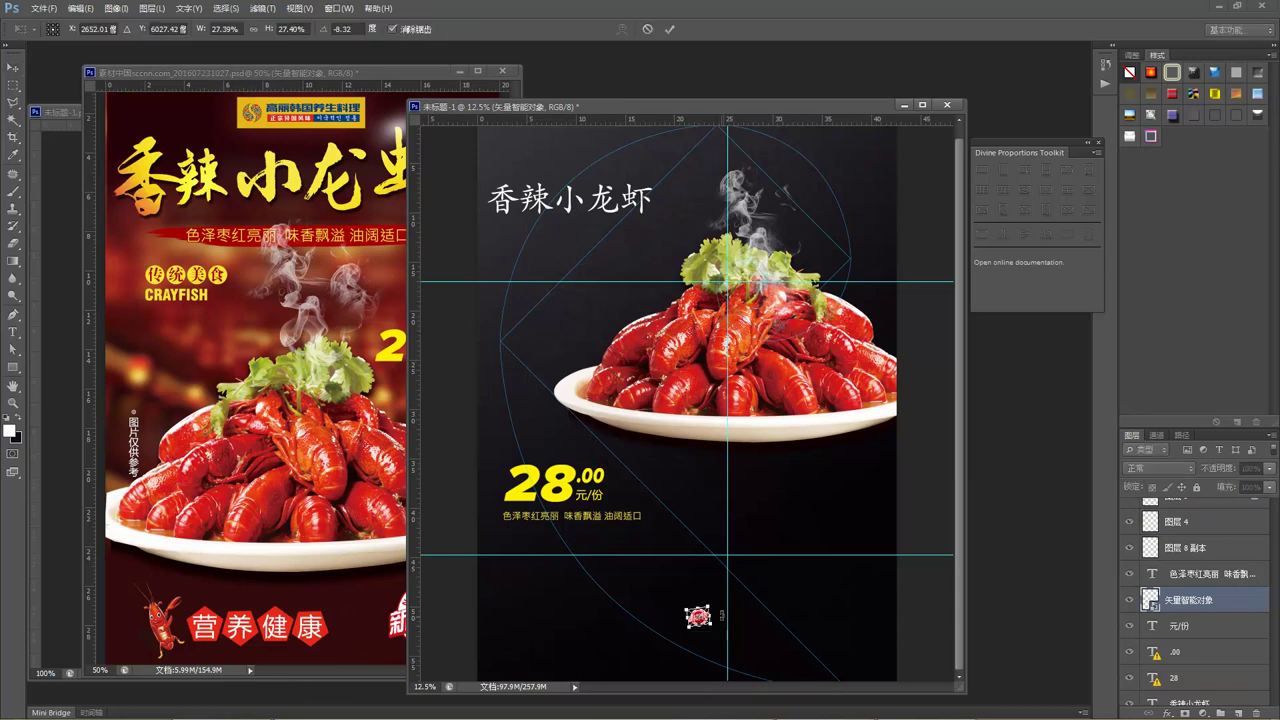
pyautogui.moveTo(710, 606); pyautogui.dragTo(803, 553)
pyautogui.press('Return')
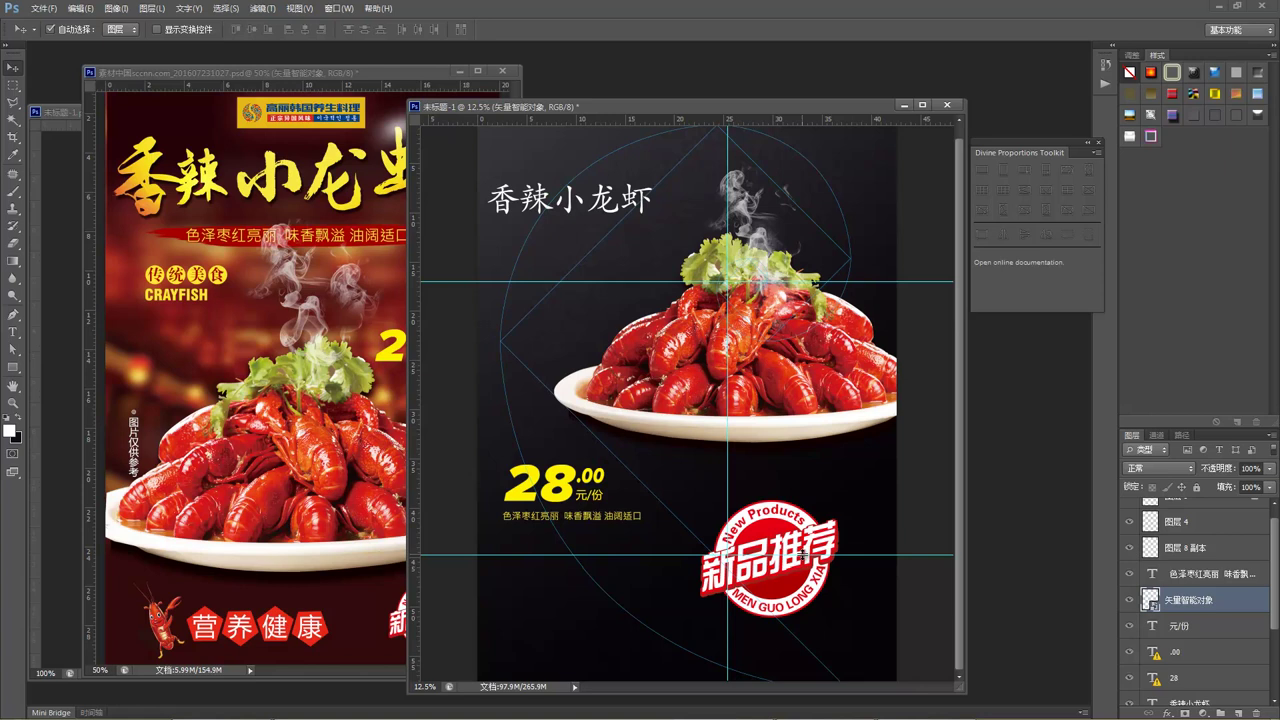
pyautogui.press('Delete')
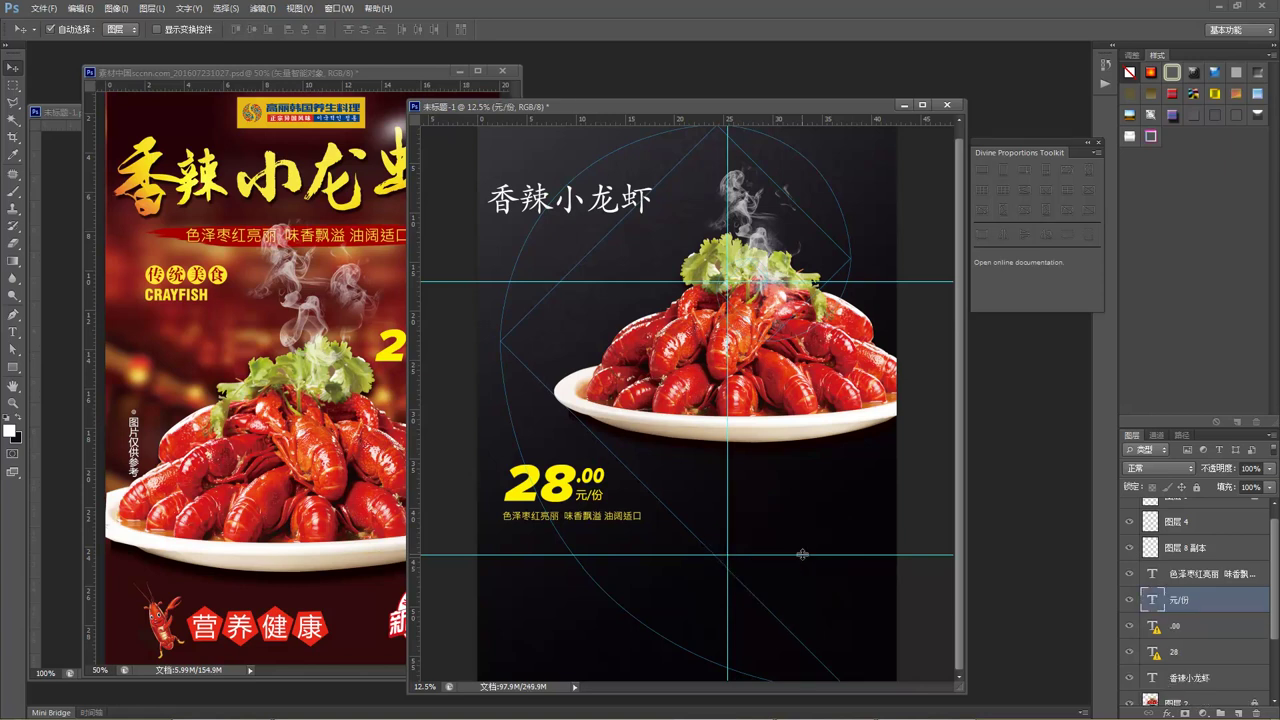
pyautogui.click(367, 600)
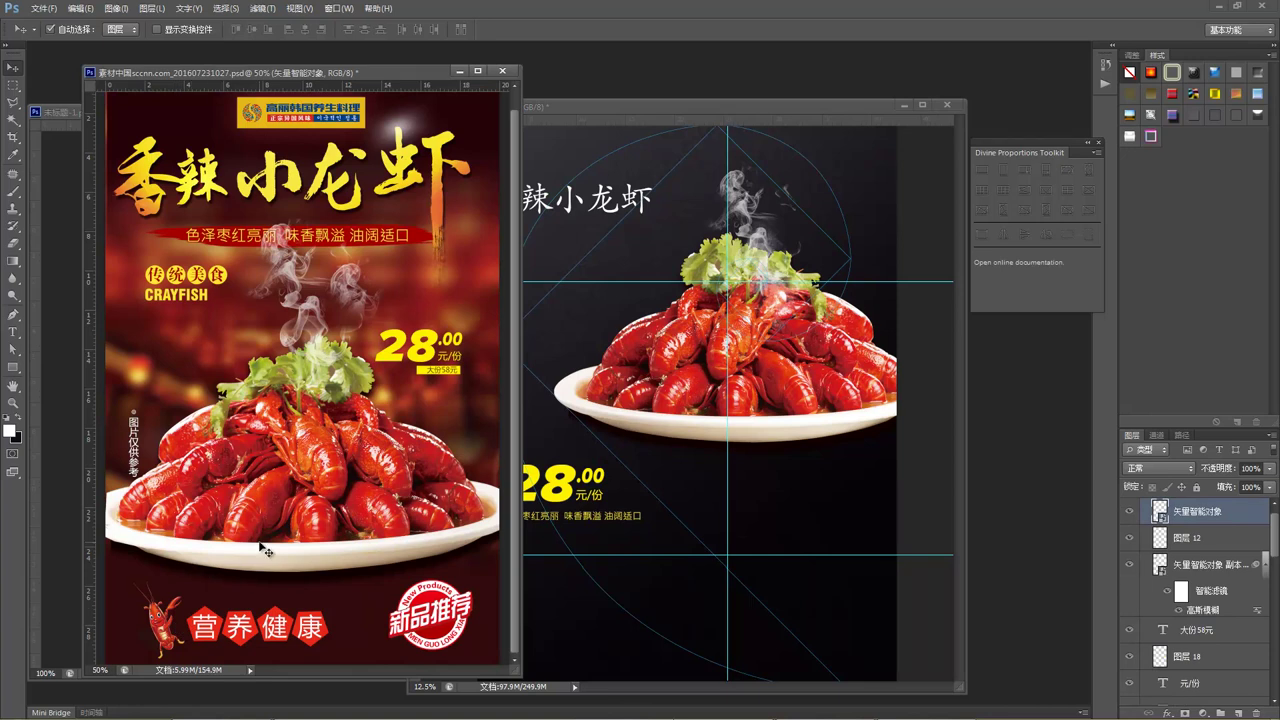
pyautogui.click(218, 294)
pyautogui.moveTo(222, 298); pyautogui.dragTo(163, 302)
pyautogui.click(225, 212)
pyautogui.moveTo(225, 212); pyautogui.dragTo(233, 124)
pyautogui.moveTo(228, 338); pyautogui.dragTo(222, 306)
pyautogui.hotkey('ctrl', 'alt', 'z')
pyautogui.hotkey('ctrl', 'alt', 'z')
pyautogui.hotkey('ctrl', 'alt', 'z')
pyautogui.hotkey('ctrl', 'alt', 'z')
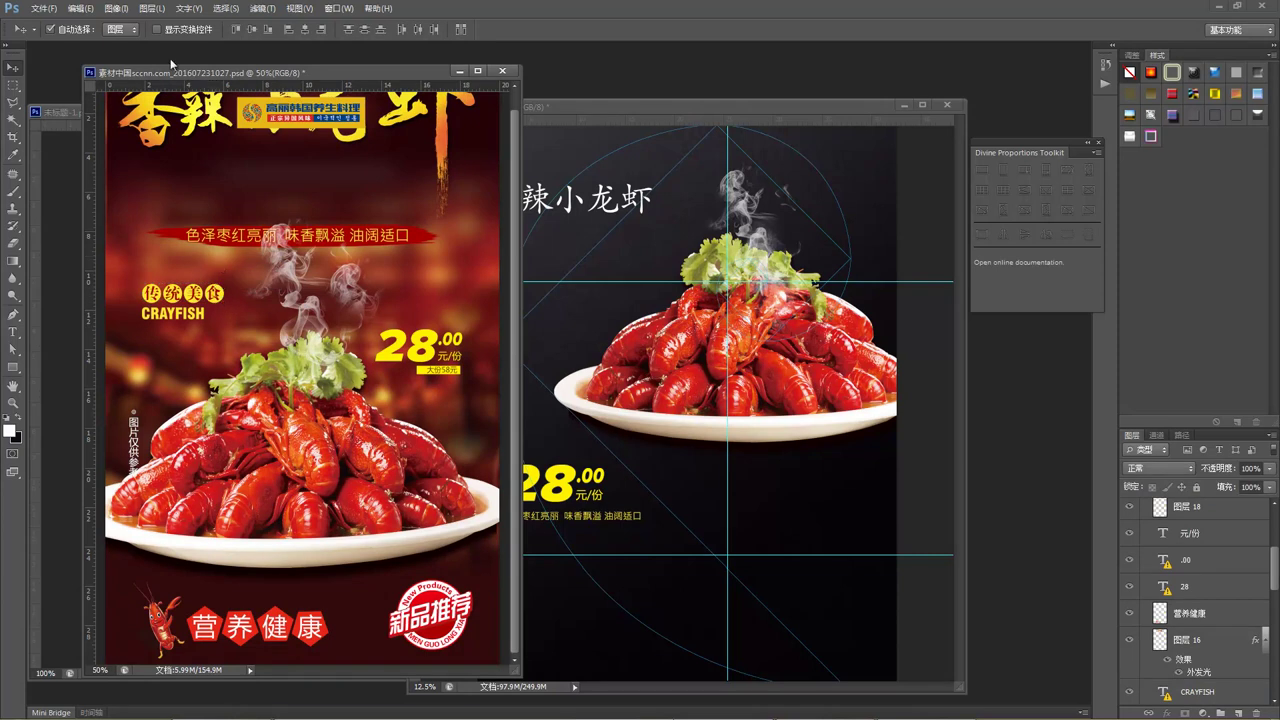
# Show transform controls and copy the 传统美食 circles and CRAYFISH text from the source poster into the dark poster, accepting all text layer changes.
pyautogui.click(156, 29)
pyautogui.moveTo(127, 279); pyautogui.dragTo(207, 319)
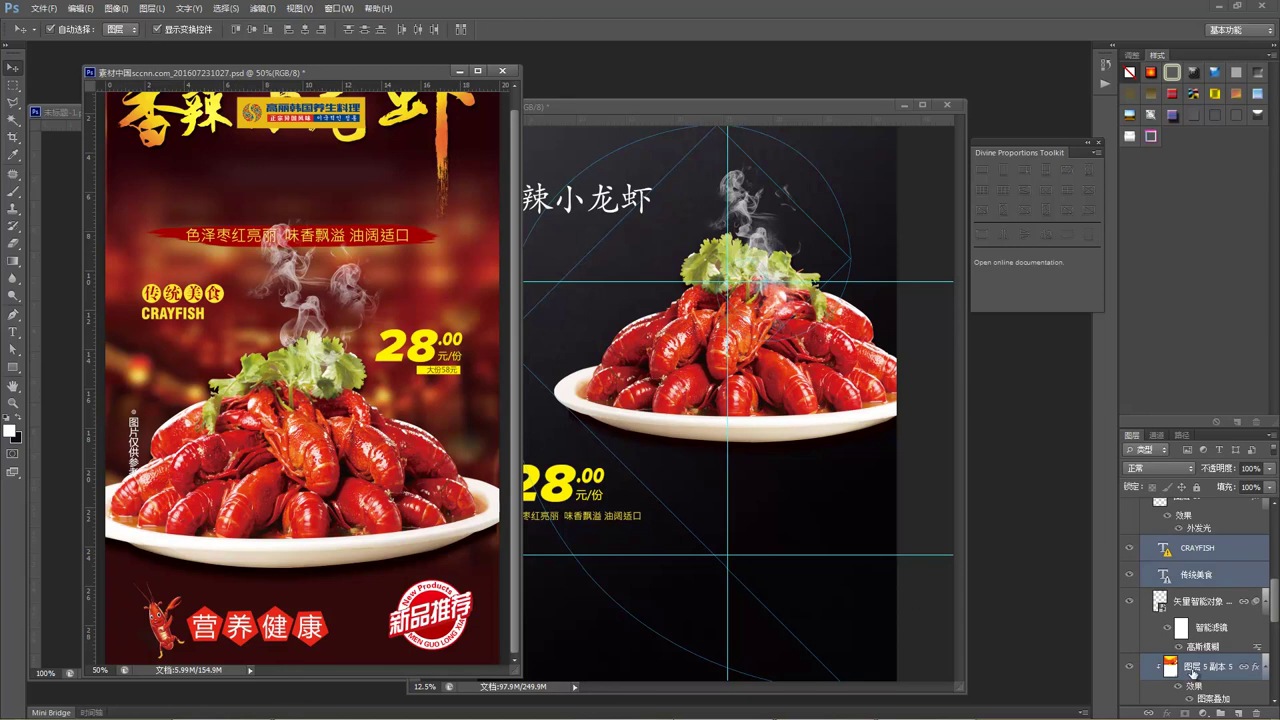
pyautogui.moveTo(214, 303); pyautogui.dragTo(784, 517)
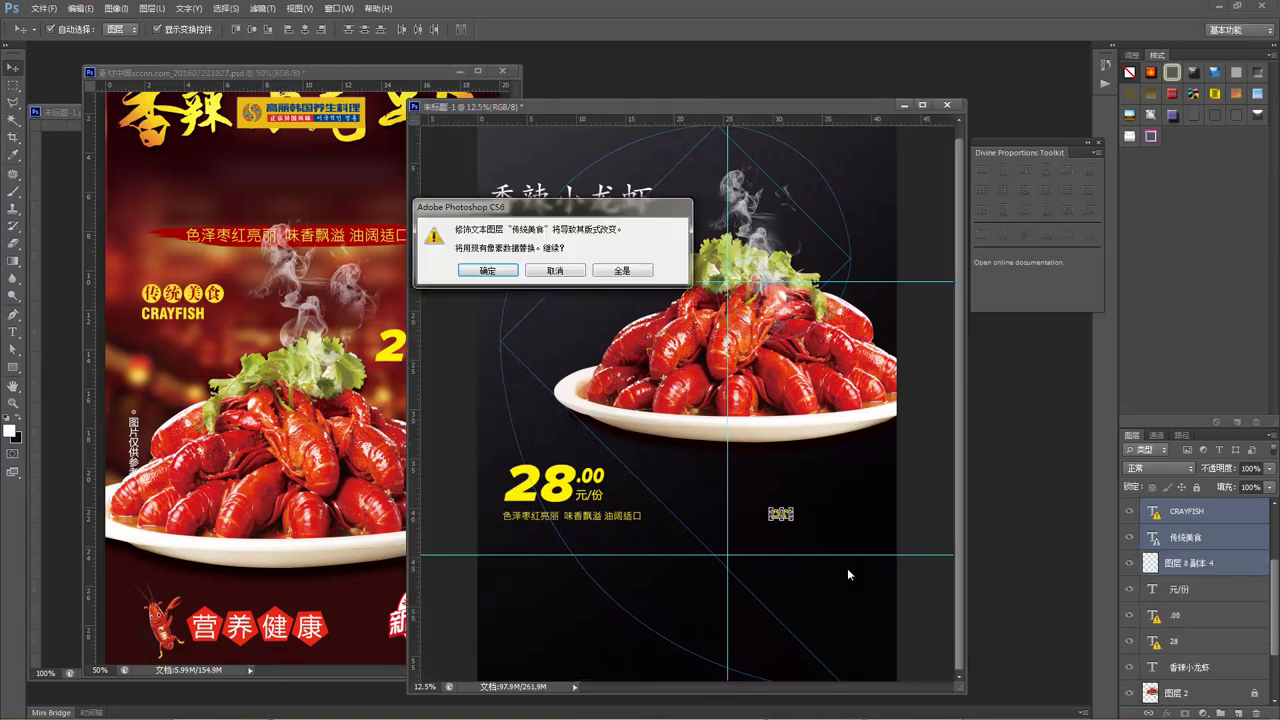
pyautogui.click(630, 271)
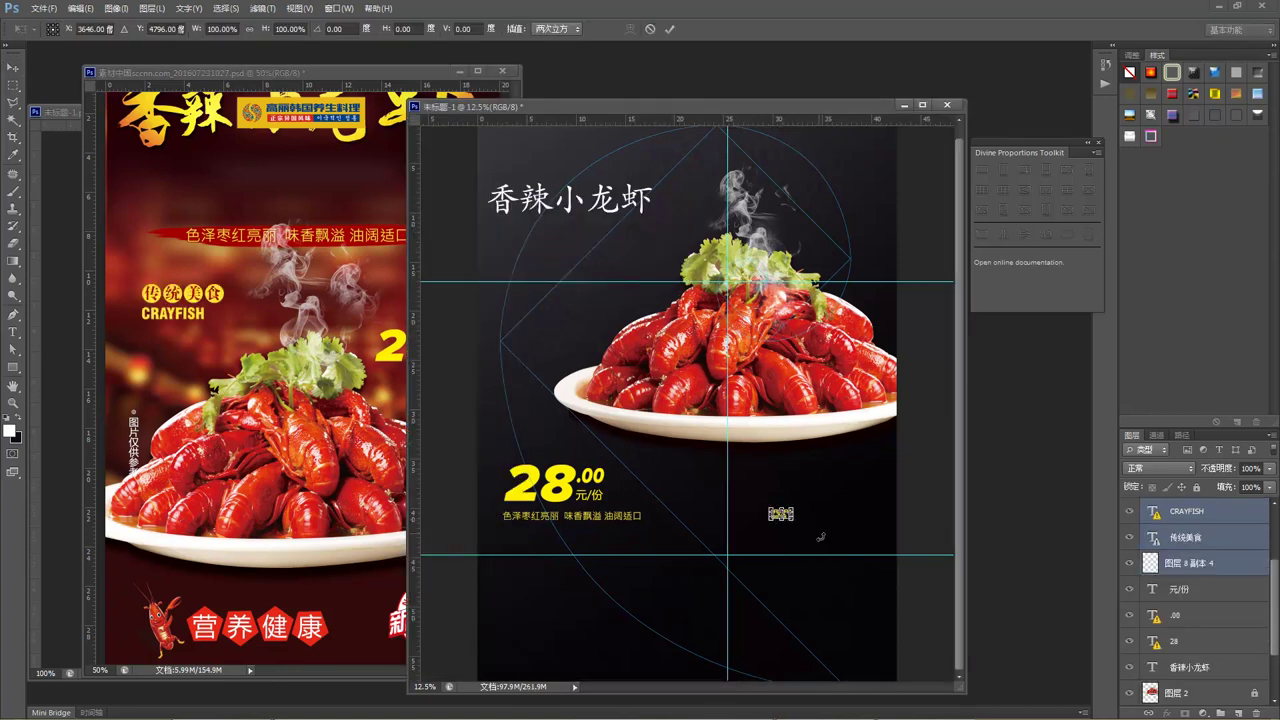
# Scale the 传统美食 CRAYFISH label to about 516% and place it close beneath the white title.
pyautogui.moveTo(797, 521); pyautogui.dragTo(591, 240)
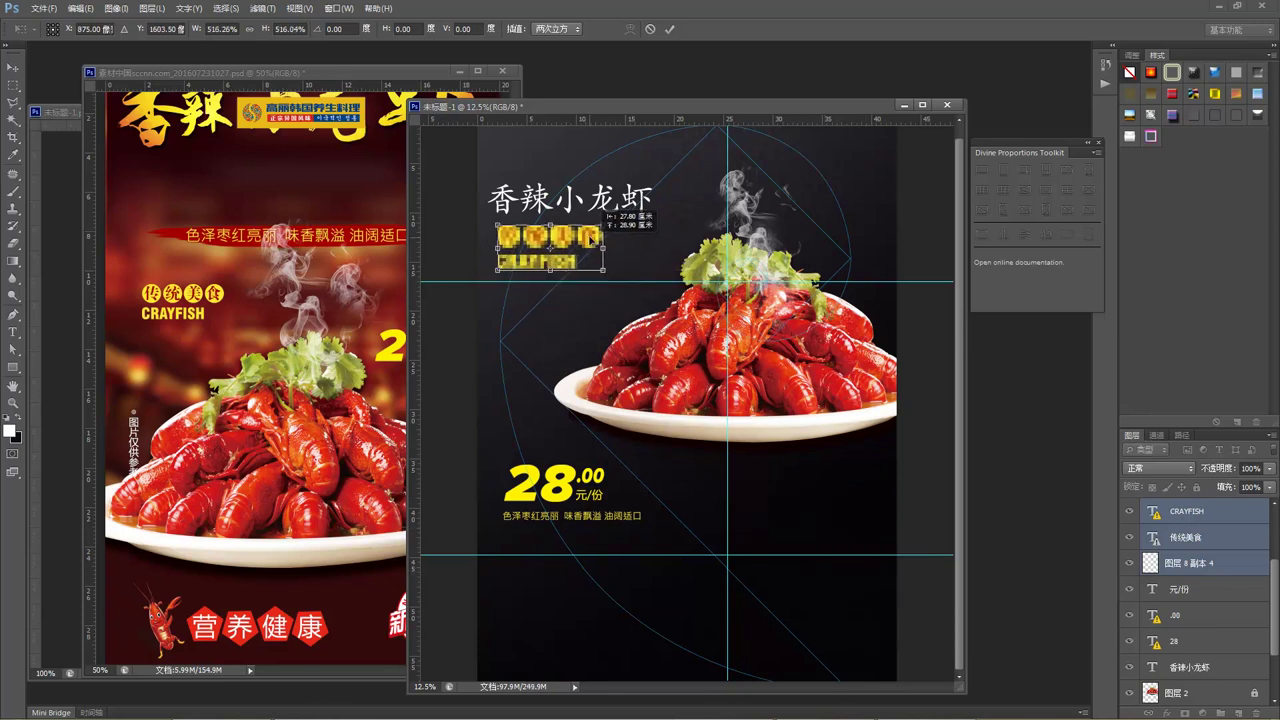
pyautogui.press('Return')
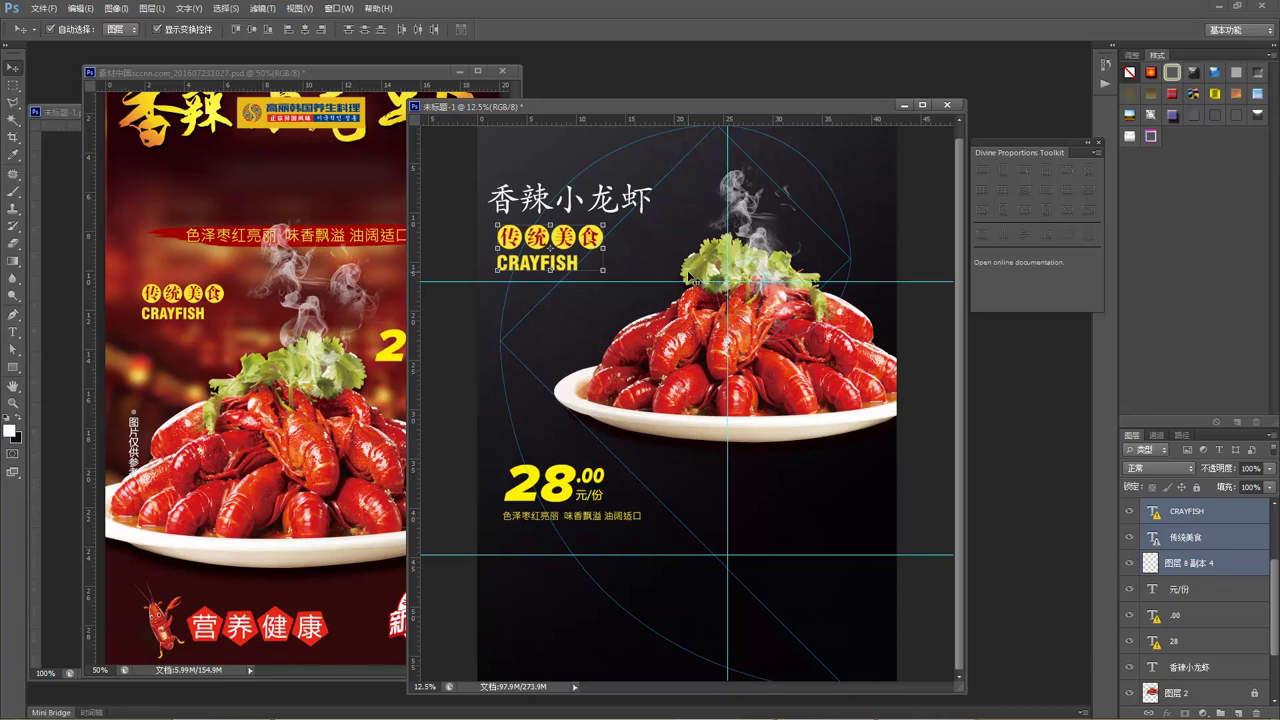
pyautogui.hotkey('shift', 'Up')
pyautogui.hotkey('shift', 'Up')
pyautogui.hotkey('shift', 'Up')
pyautogui.hotkey('shift', 'Up')
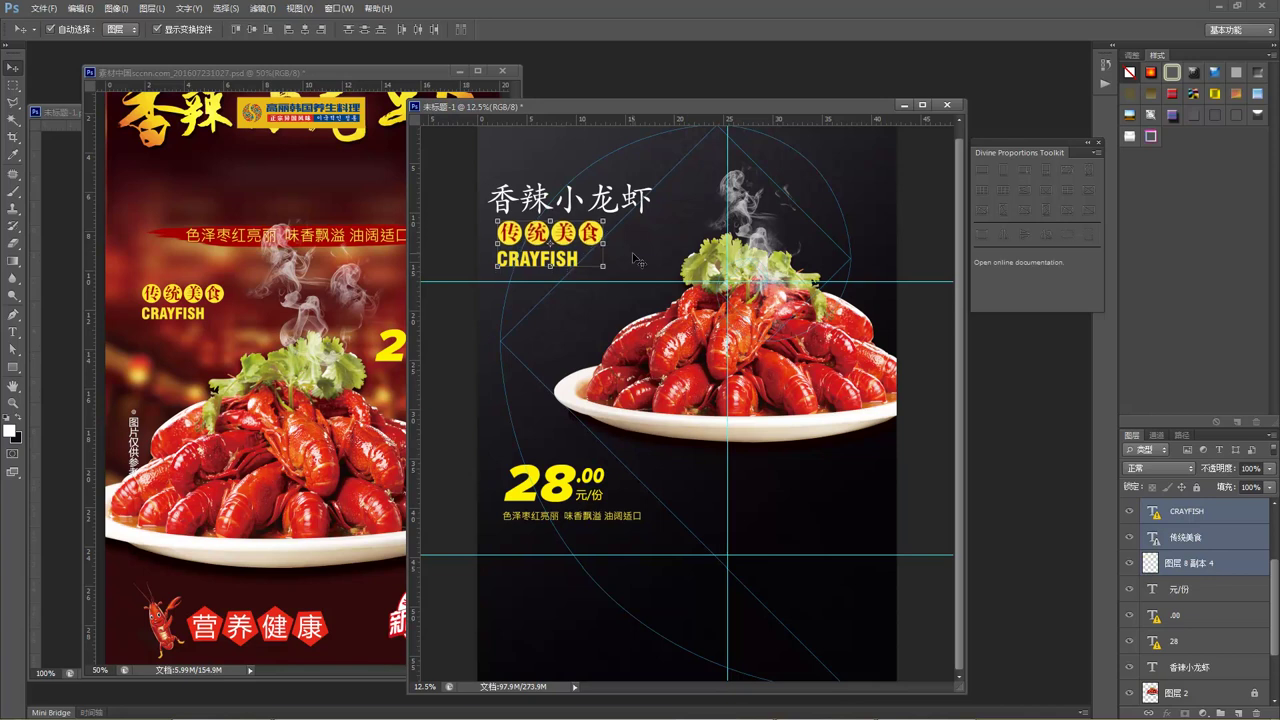
pyautogui.click(633, 260)
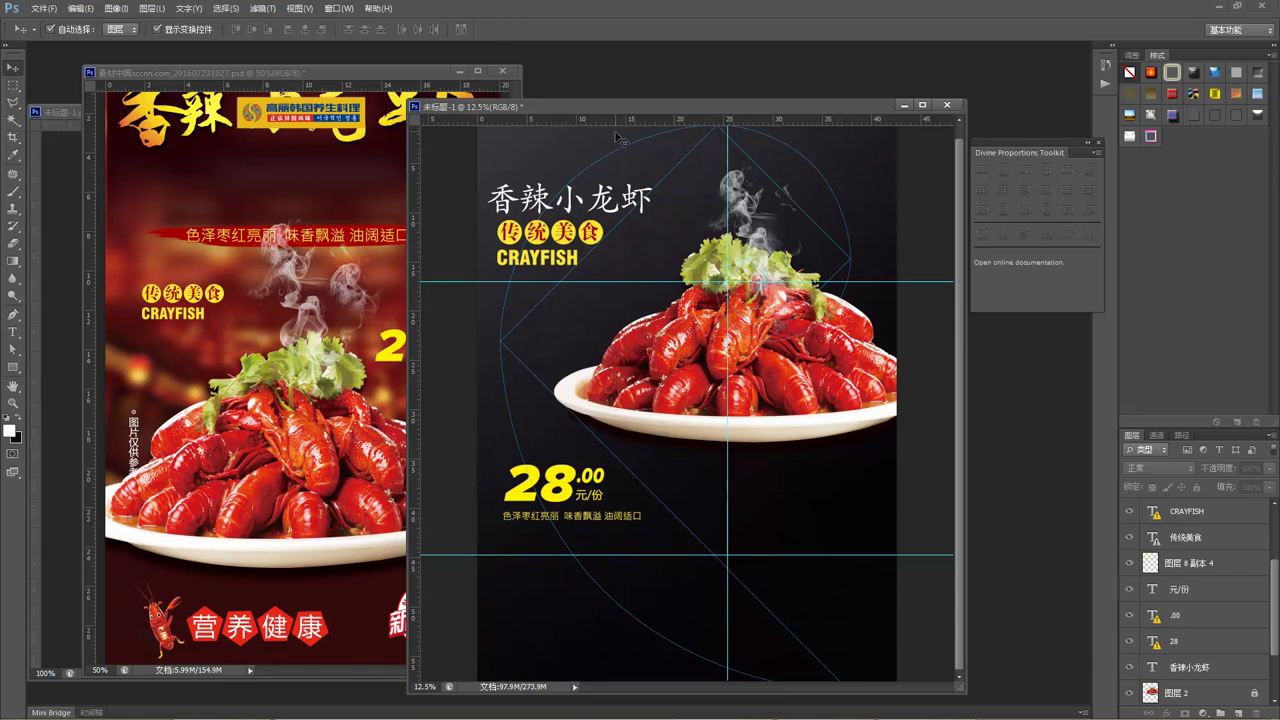
# Move the price and slogan together down to the lower horizontal guide and scale them to about 116%.
pyautogui.moveTo(610, 101); pyautogui.dragTo(596, 83)
pyautogui.moveTo(625, 528); pyautogui.dragTo(532, 497)
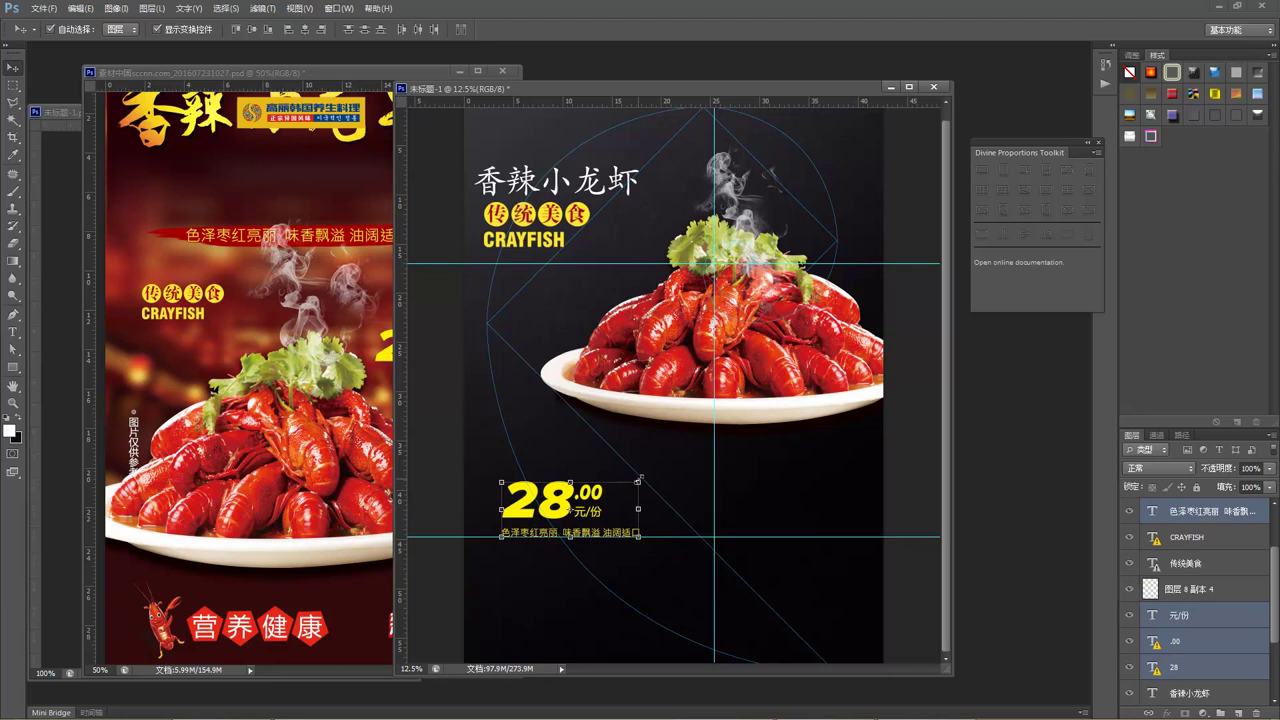
pyautogui.click(639, 481)
pyautogui.press('Return')
pyautogui.moveTo(639, 481)
pyautogui.mouseDown()
pyautogui.moveTo(678, 462)
pyautogui.moveTo(657, 467)
pyautogui.mouseUp()
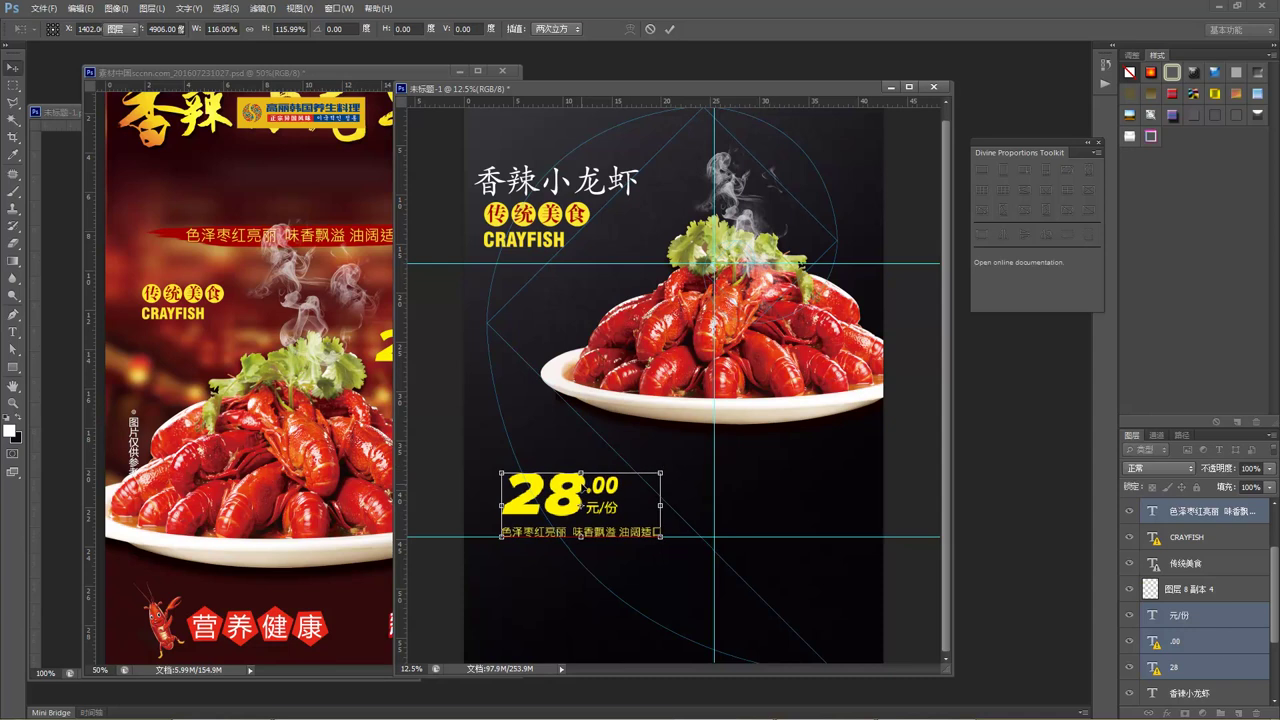
pyautogui.press('Return')
pyautogui.moveTo(580, 484); pyautogui.dragTo(578, 491)
# Copy the small crayfish illustration from the source poster to the dark poster's bottom area and scale it to about 242%.
pyautogui.click(335, 350)
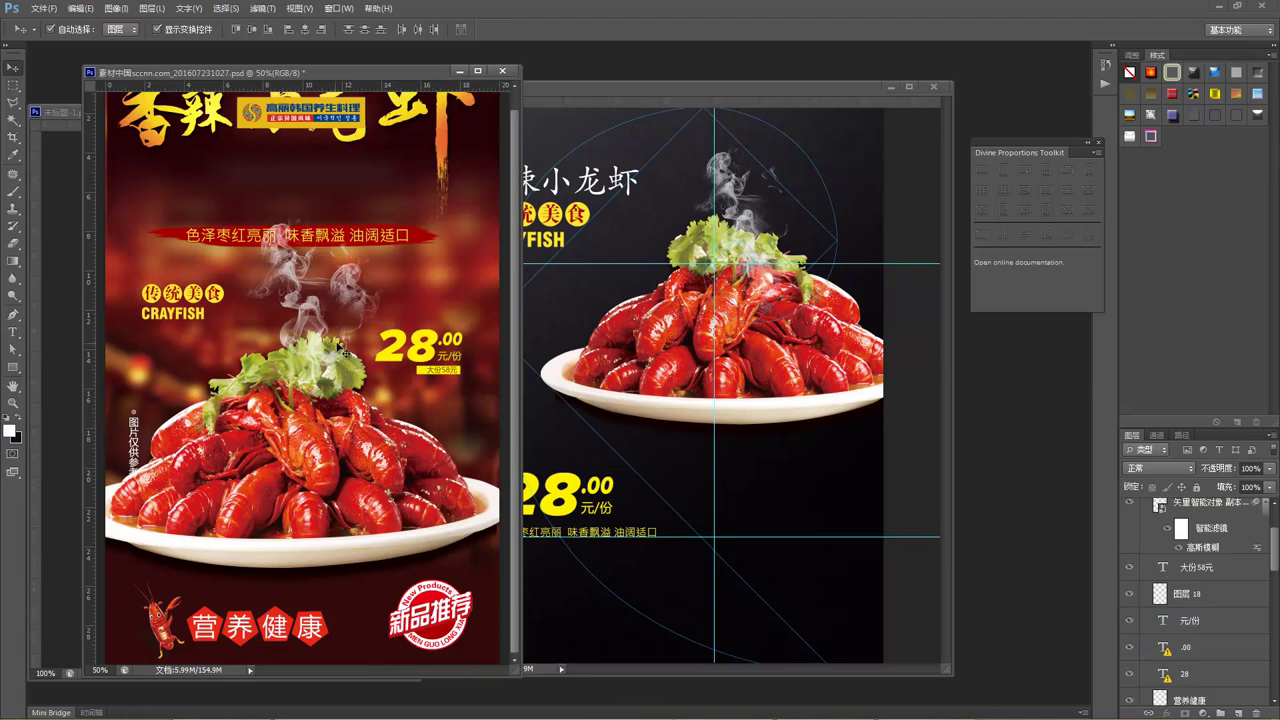
pyautogui.click(373, 449)
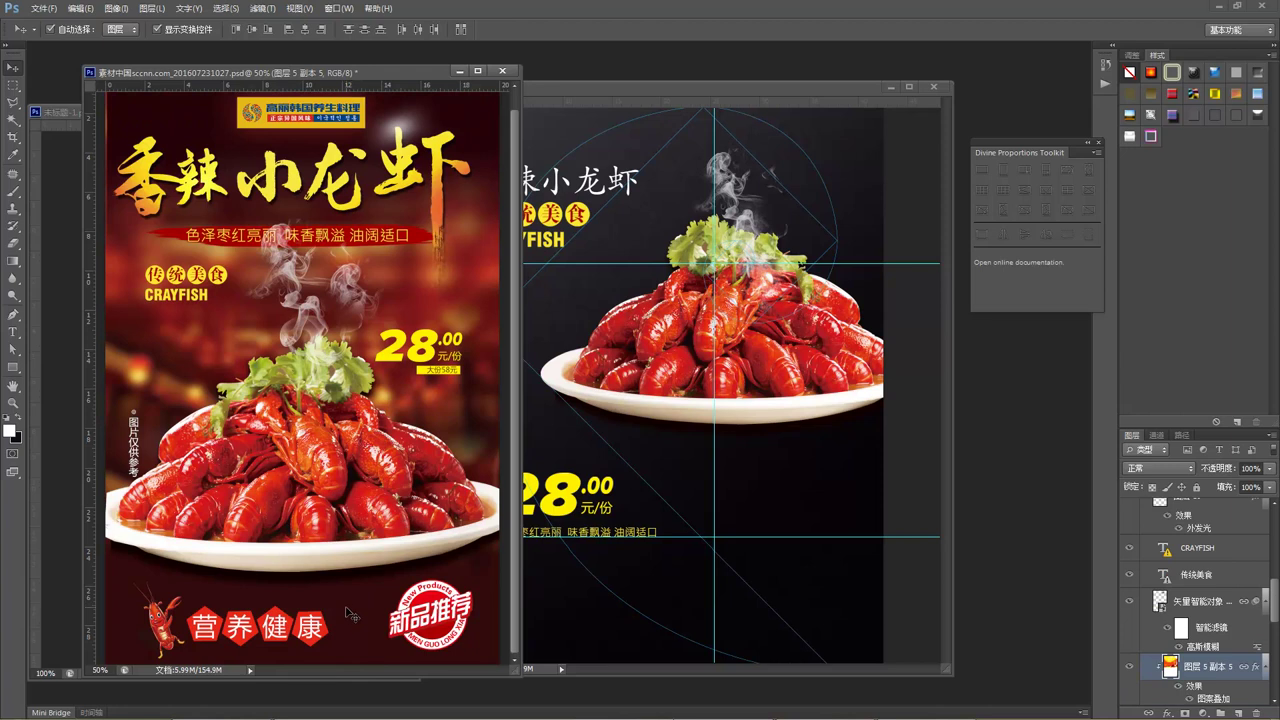
pyautogui.moveTo(168, 628); pyautogui.dragTo(577, 628)
pyautogui.hotkey('ctrl', 't')
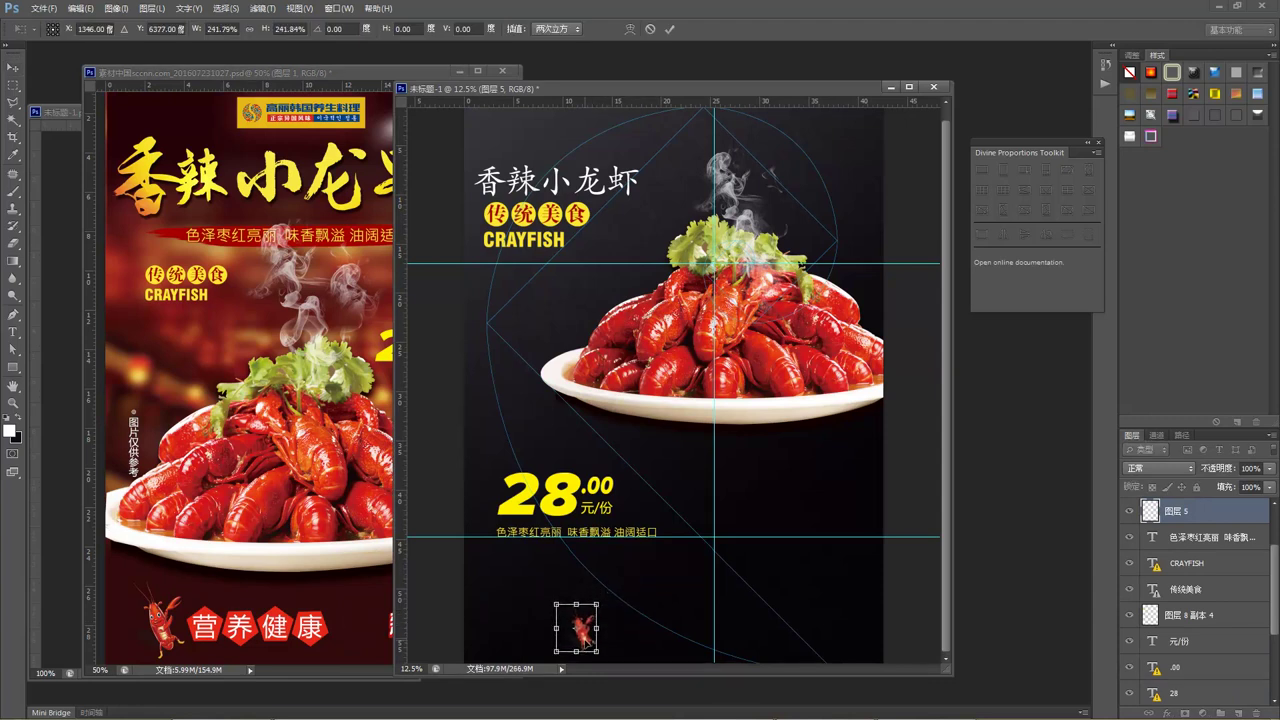
pyautogui.press('Return')
pyautogui.click(632, 648)
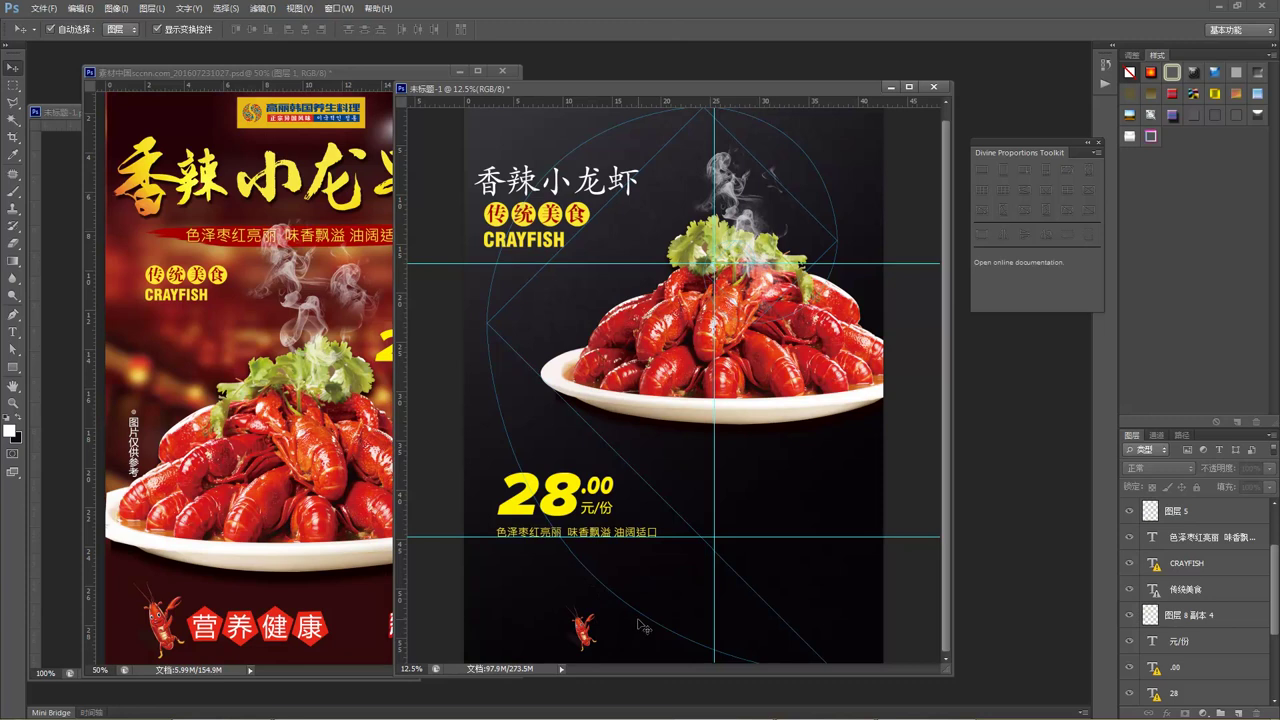
# Add white contact text near the poster's bottom with a placeholder TEL number line and a DEL line filled with X characters.
pyautogui.click(12, 331)
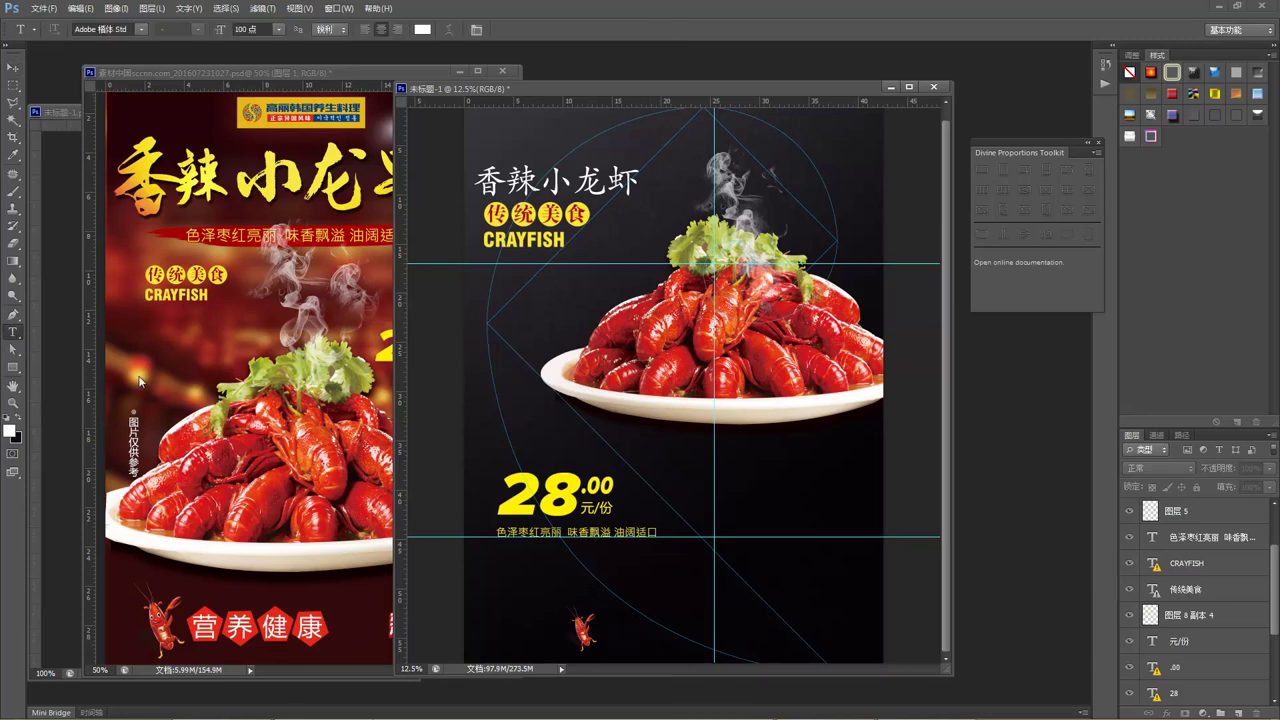
pyautogui.click(615, 630)
pyautogui.write('TEL')
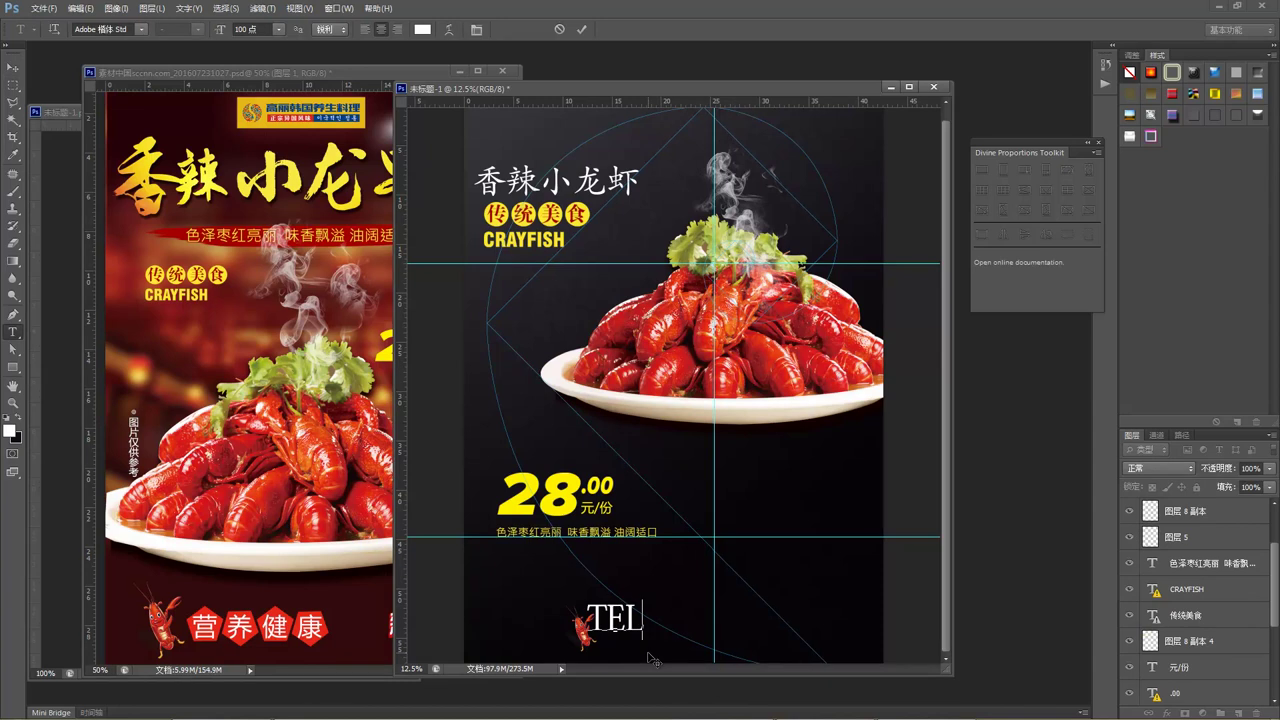
pyautogui.write(':00')
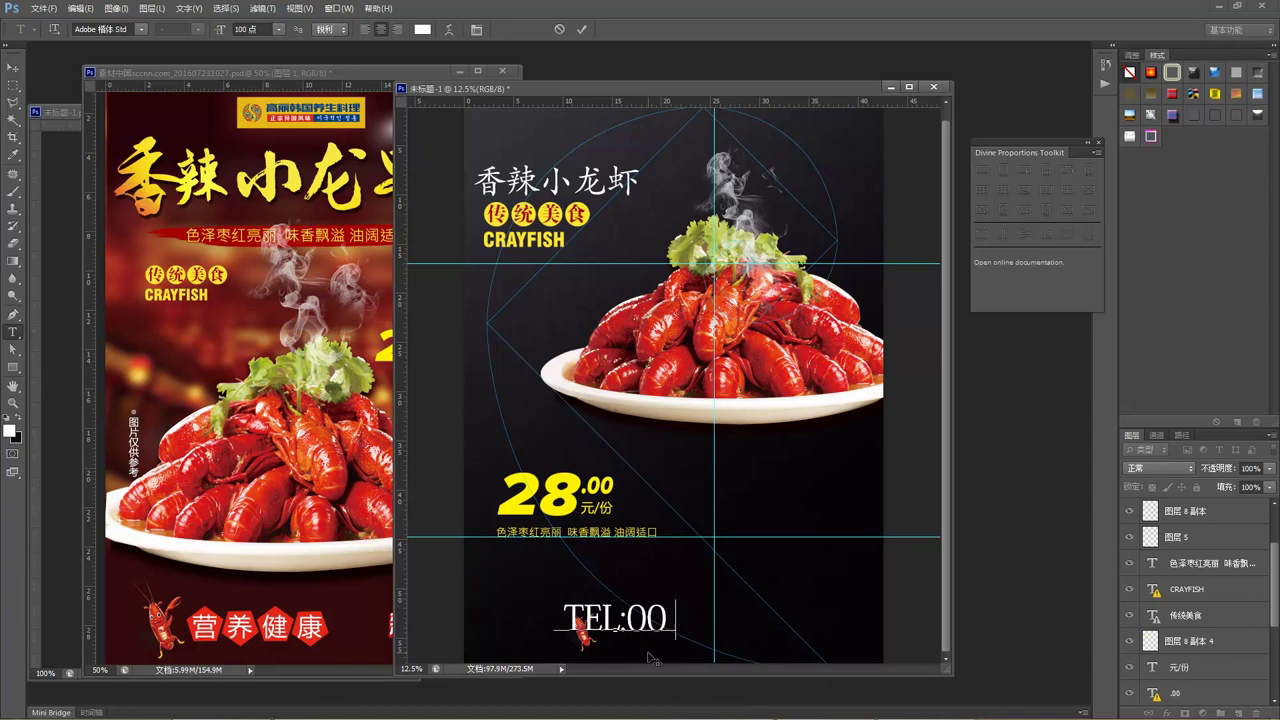
pyautogui.write('0-000')
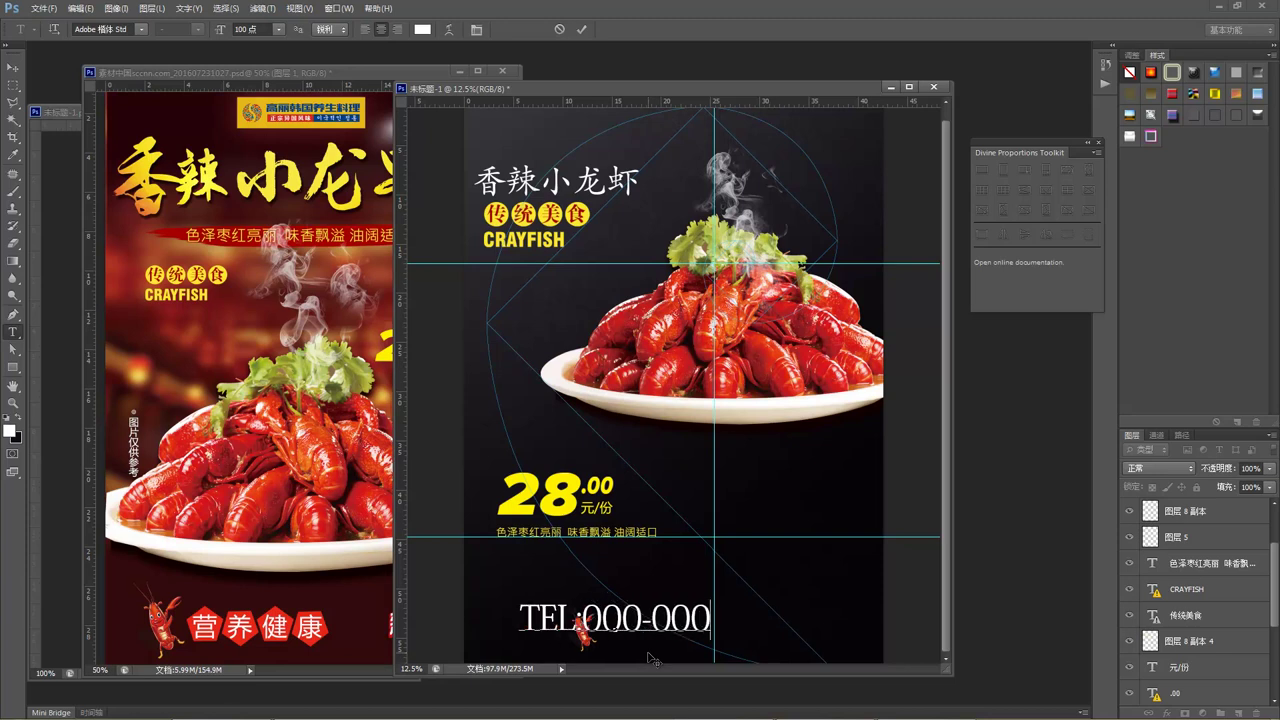
pyautogui.write('-0000')
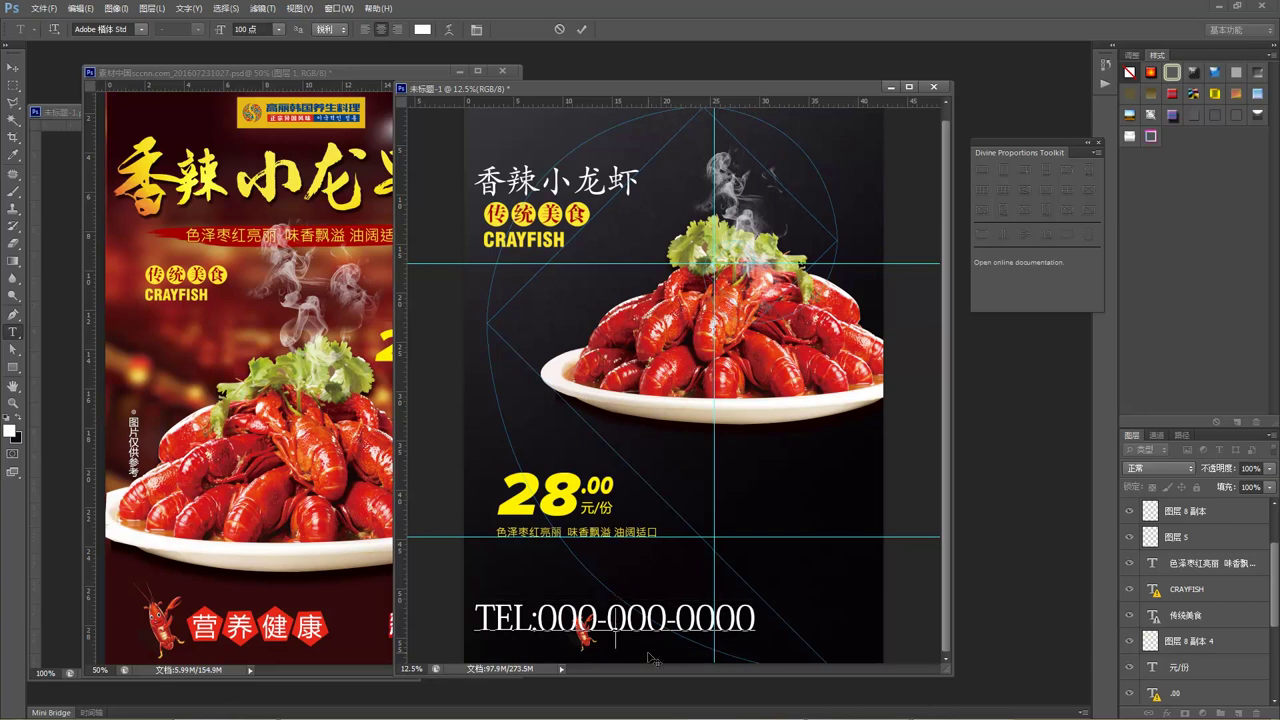
pyautogui.write('DEL')
pyautogui.write('.')
pyautogui.write('XXXXXXXXXXXX')
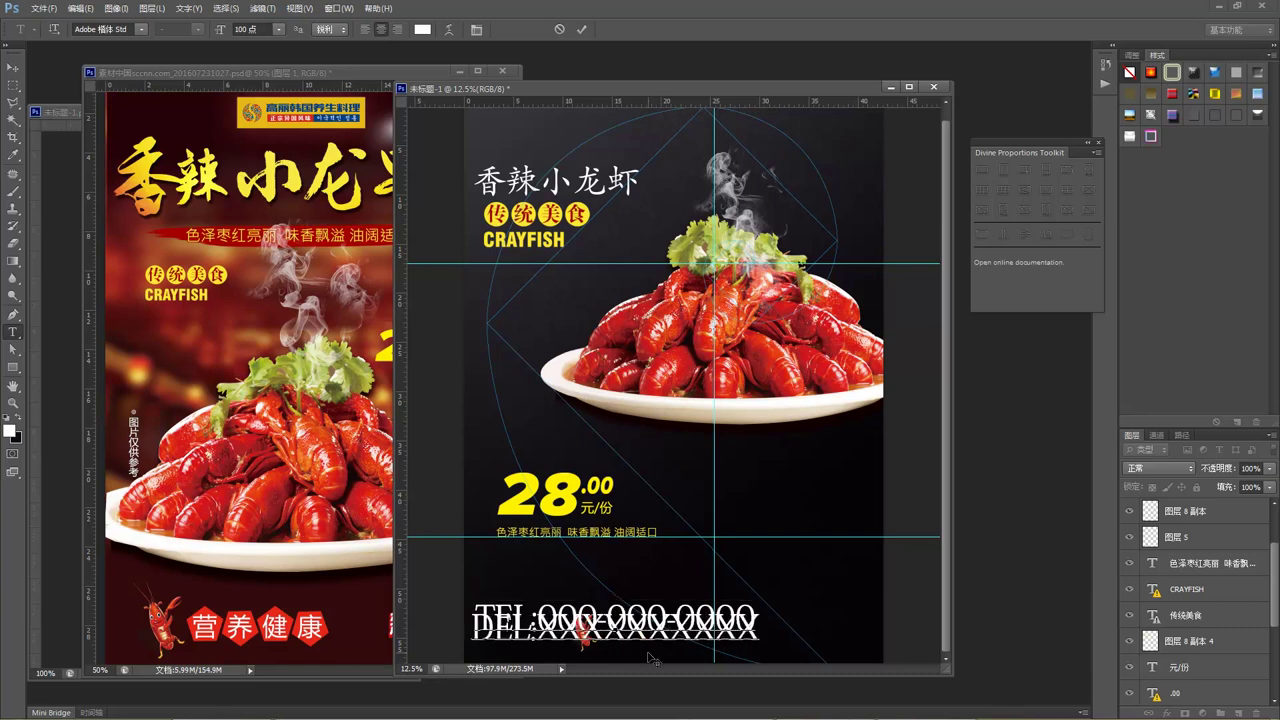
# Change the font of both contact text lines to 微软雅黑 Regular.
pyautogui.hotkey('ctrl', 'a')
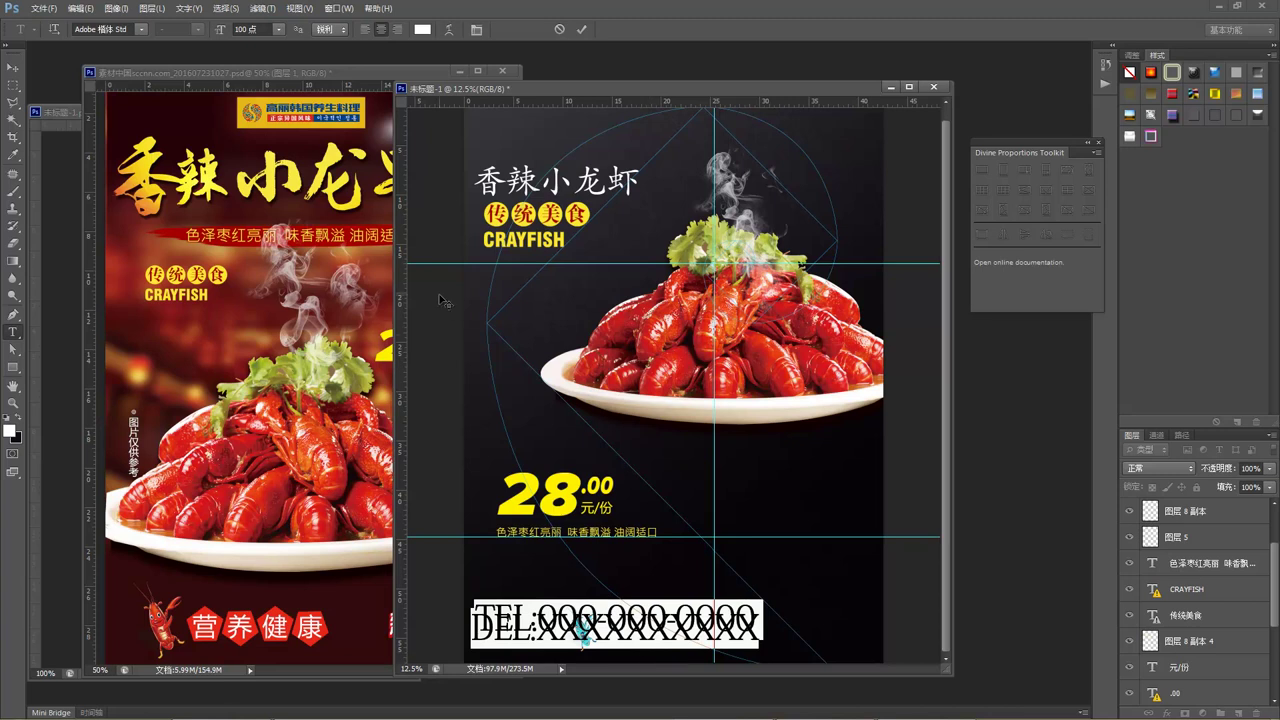
pyautogui.click(142, 29)
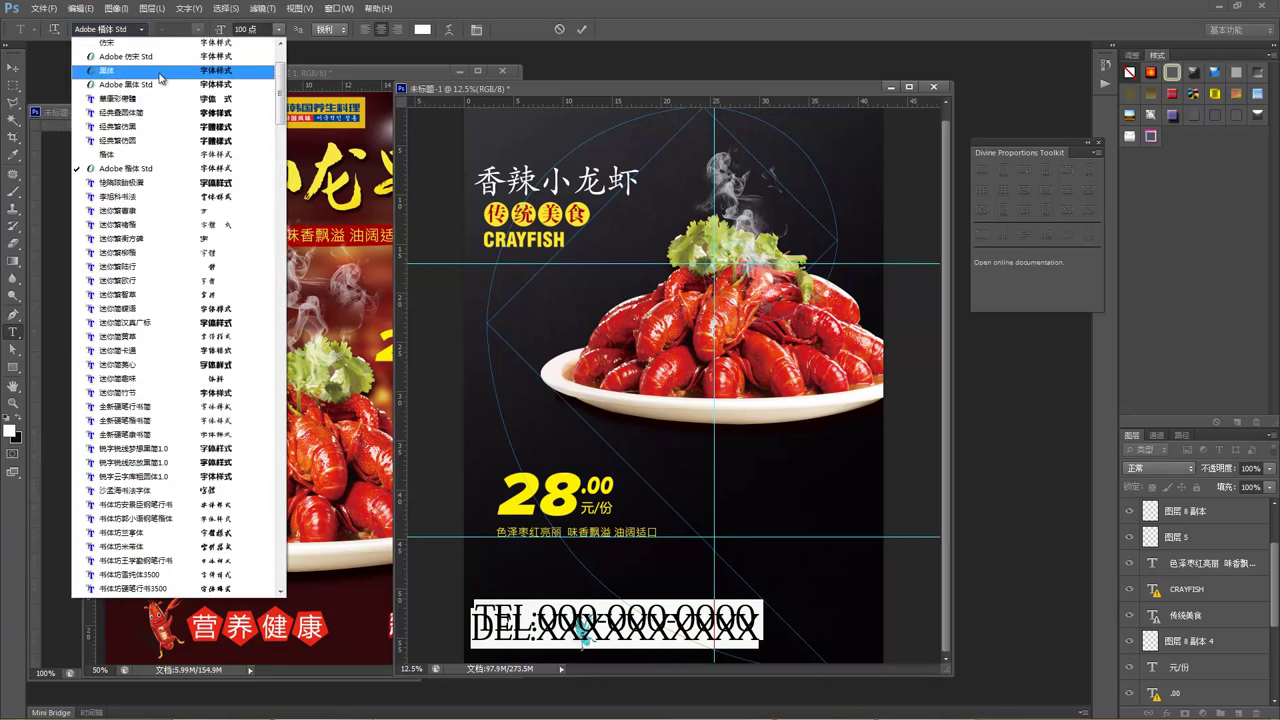
pyautogui.scroll(4, 162, 80)
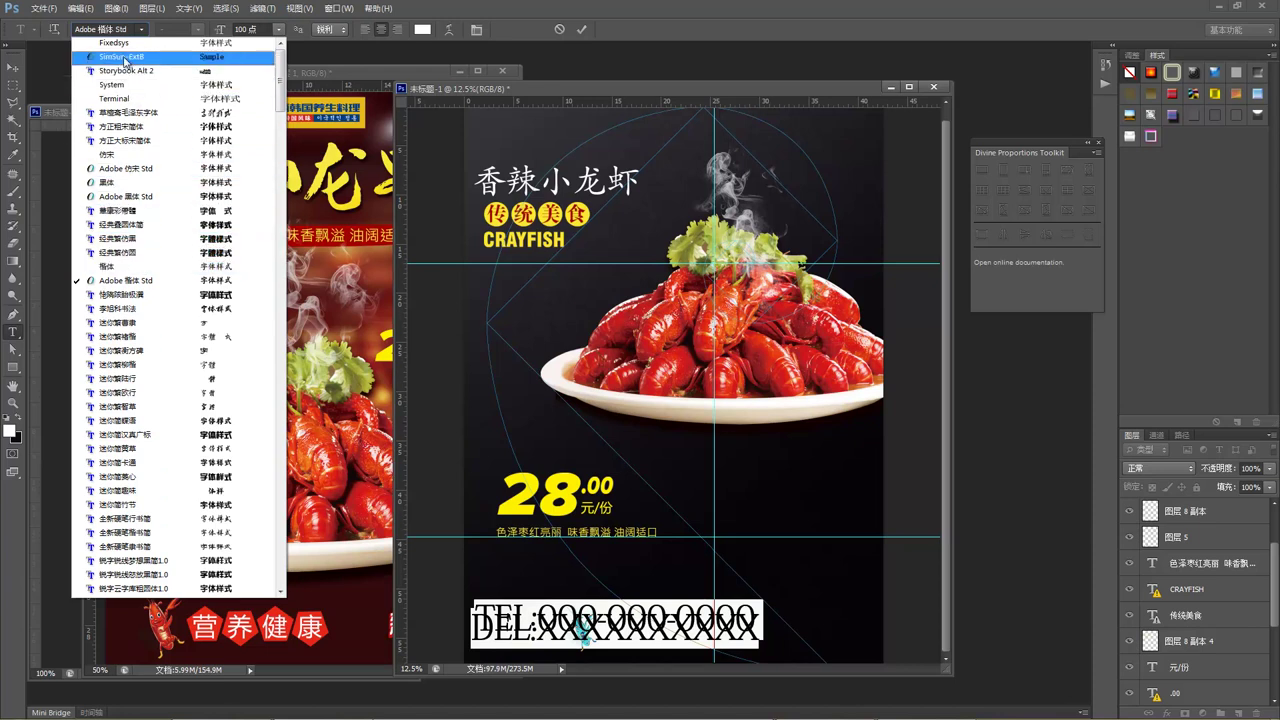
pyautogui.click(118, 29)
pyautogui.click(141, 29)
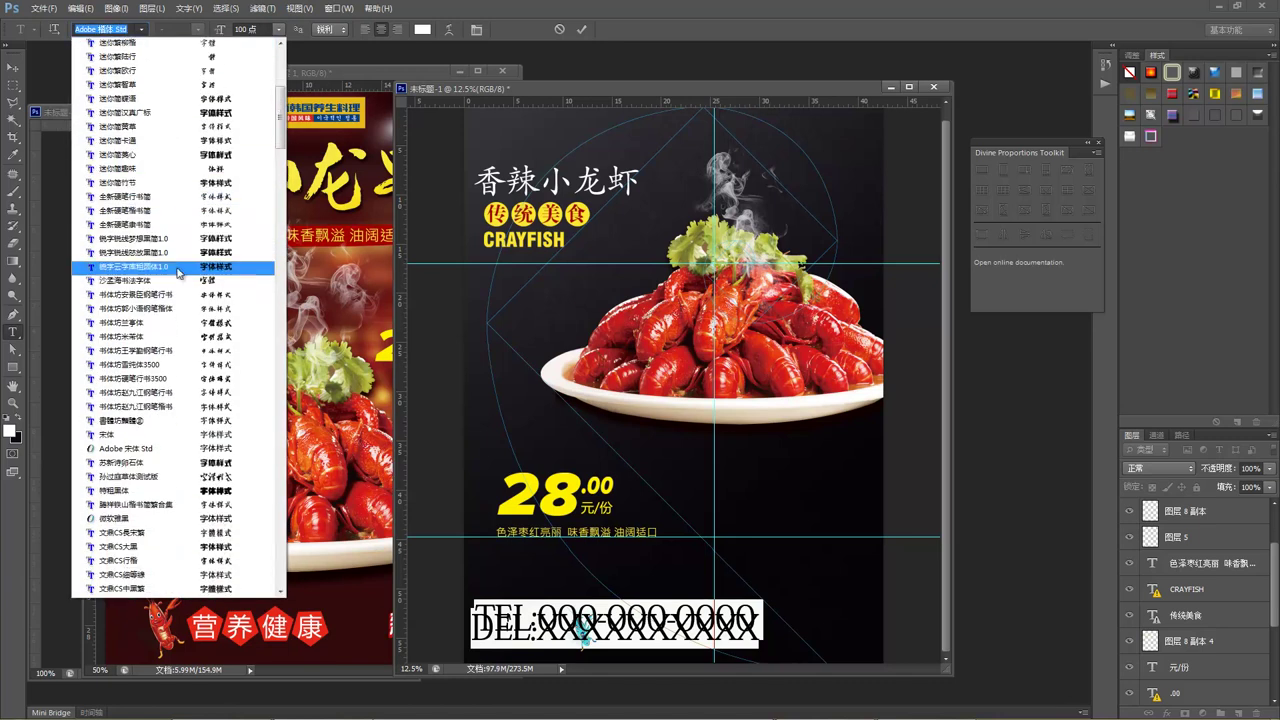
pyautogui.scroll(-4, 180, 285)
pyautogui.click(192, 436)
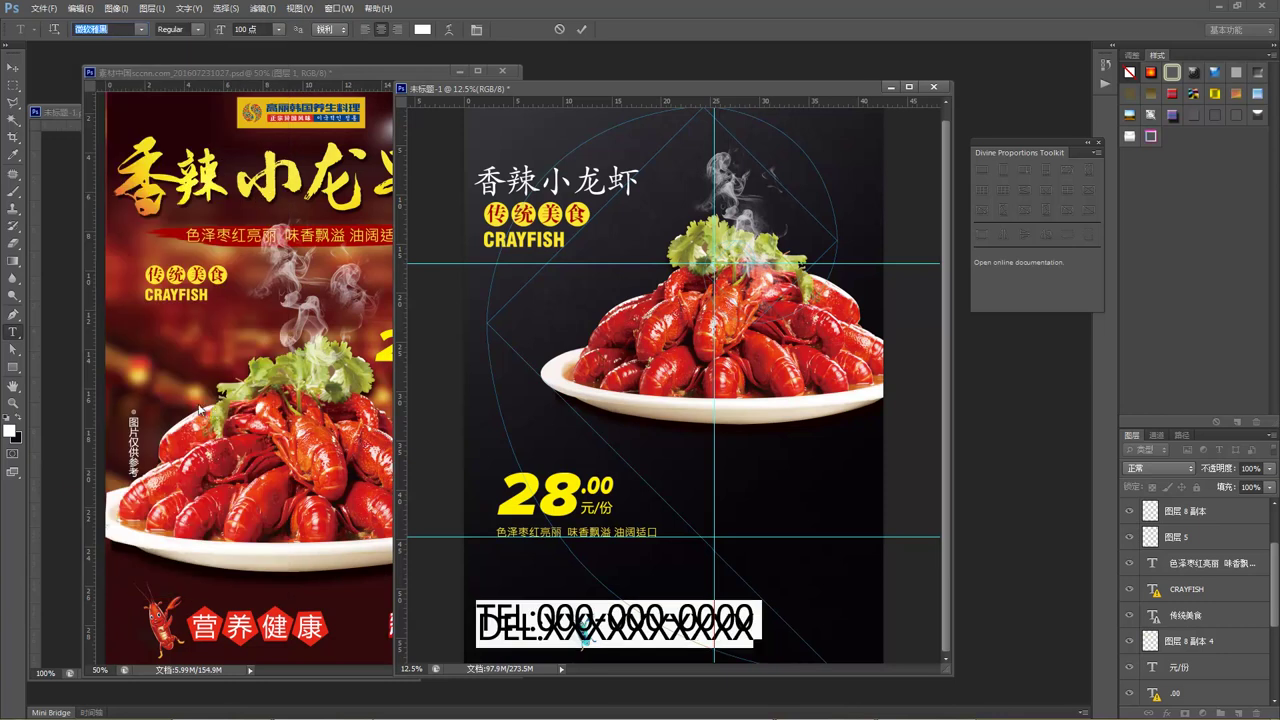
# Reduce the contact text to 42 pt and widen the spacing between its two lines.
pyautogui.click(246, 28)
pyautogui.scroll(-20, 246, 28)
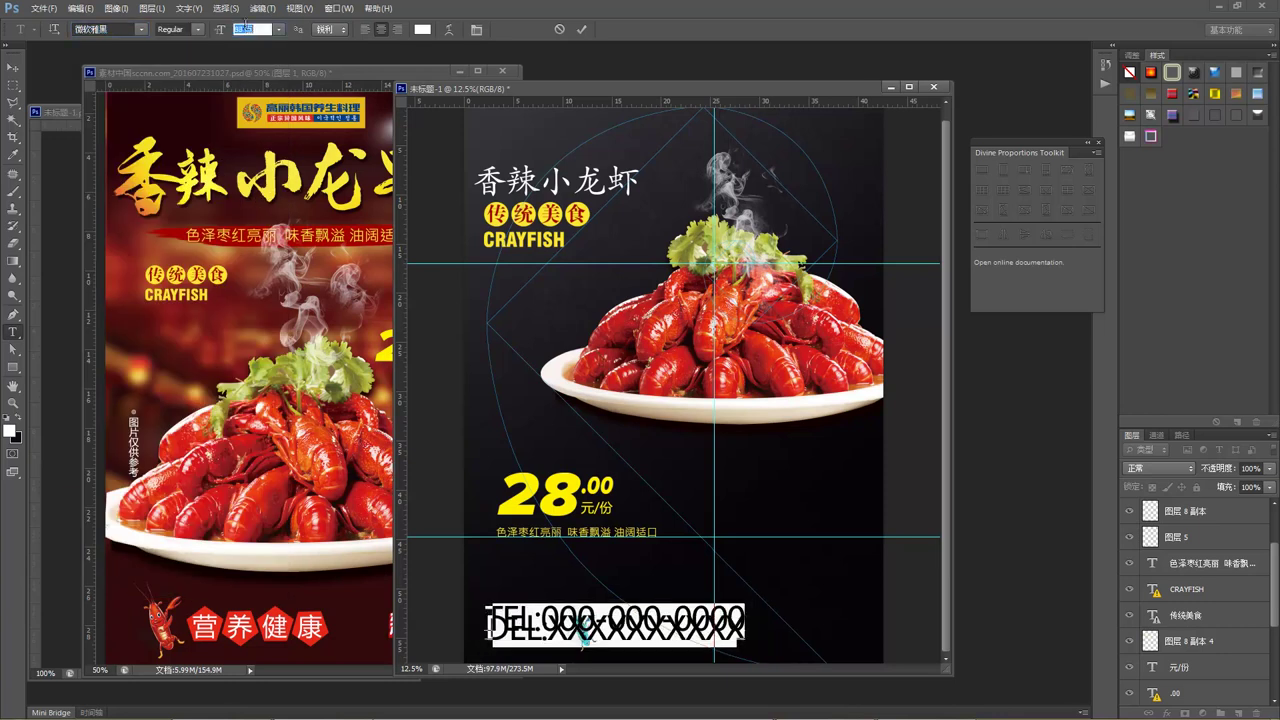
pyautogui.scroll(-20, 246, 28)
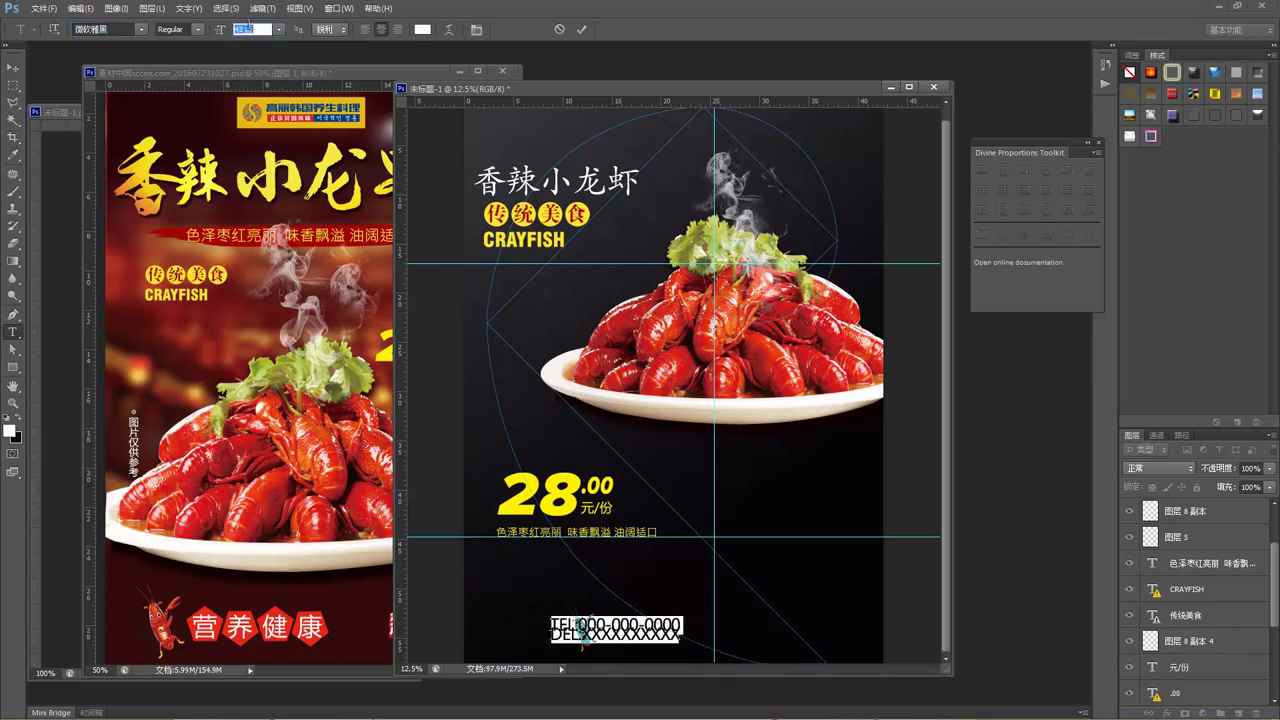
pyautogui.hotkey('ctrl', 'Return')
pyautogui.moveTo(560, 622); pyautogui.dragTo(701, 637)
pyautogui.hotkey('alt', 'Down')
pyautogui.hotkey('alt', 'Down')
pyautogui.hotkey('alt', 'Down')
pyautogui.hotkey('alt', 'Down')
pyautogui.hotkey('alt', 'Down')
pyautogui.hotkey('alt', 'Down')
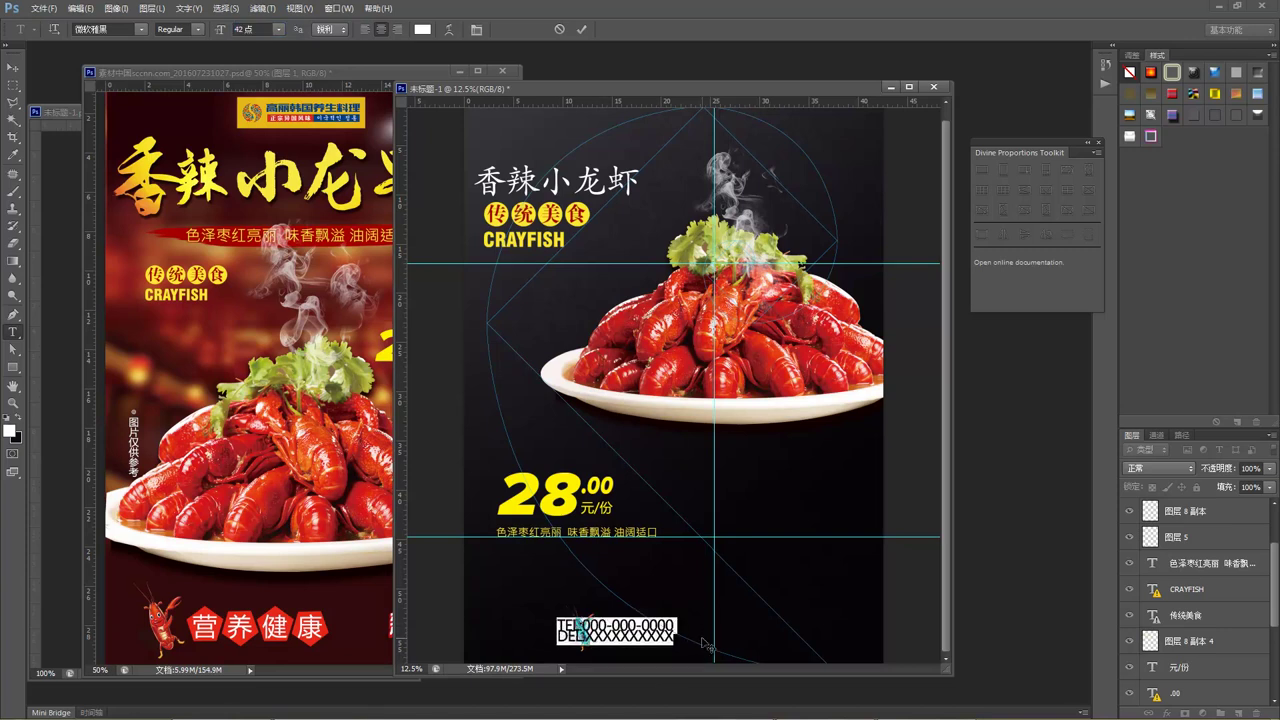
pyautogui.hotkey('alt', 'Down')
pyautogui.hotkey('alt', 'Down')
pyautogui.hotkey('alt', 'Down')
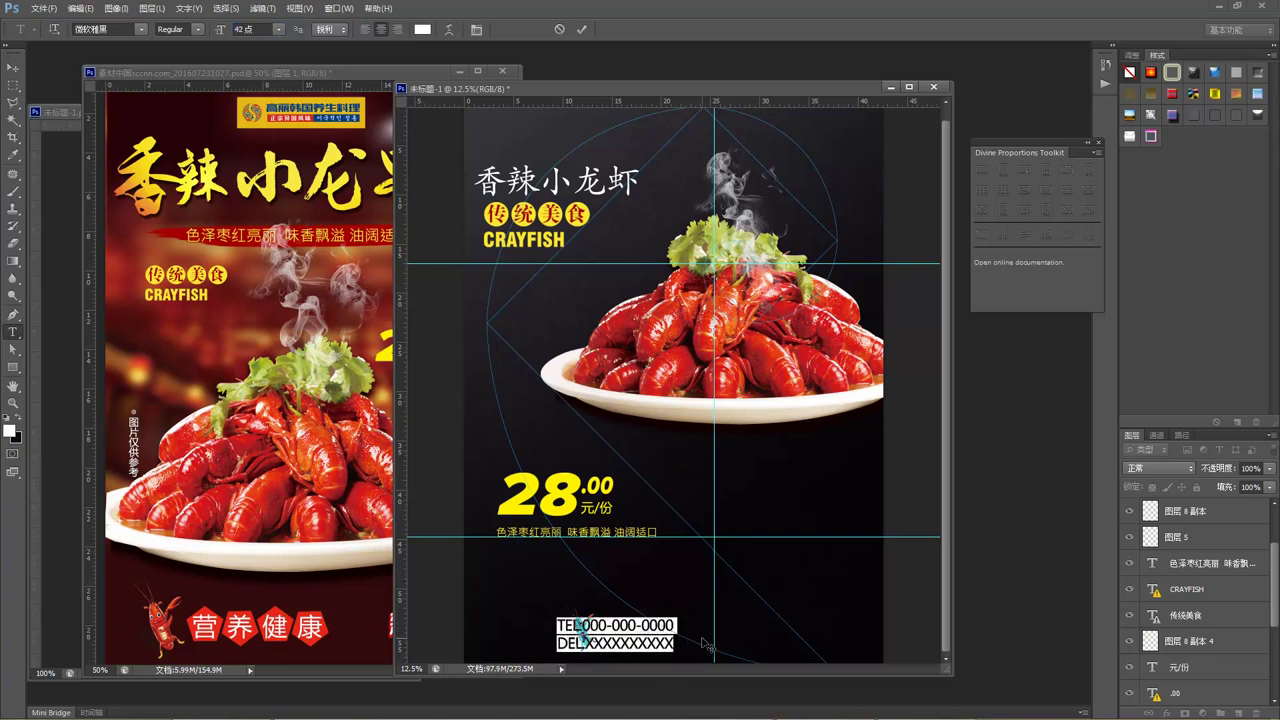
# Set the contact text's size to 33 pt.
pyautogui.click(237, 25)
pyautogui.press('Down')
pyautogui.press('Down')
pyautogui.press('Down')
pyautogui.press('Down')
pyautogui.press('Down')
pyautogui.press('Down')
pyautogui.press('Down')
pyautogui.press('Down')
pyautogui.press('Down')
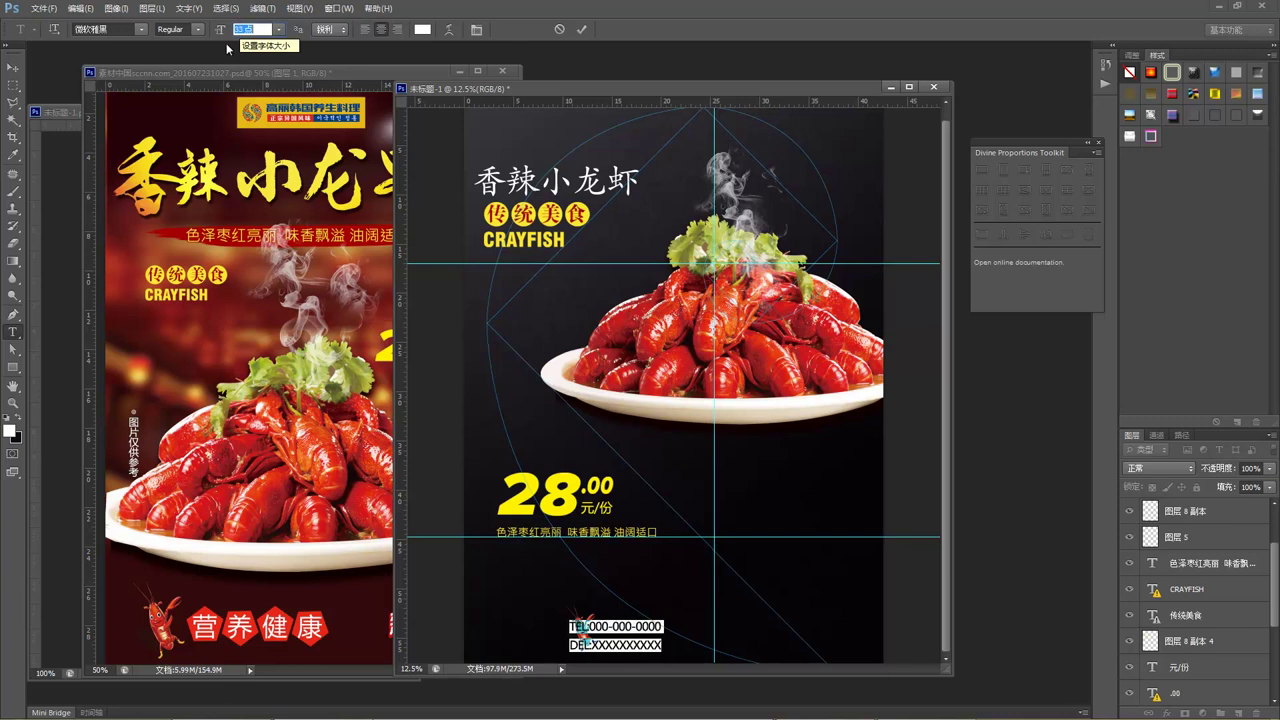
# Move the contact text to the right of the small crayfish illustration, clear of it and slightly lower.
pyautogui.click(12, 67)
pyautogui.moveTo(627, 636); pyautogui.dragTo(673, 627)
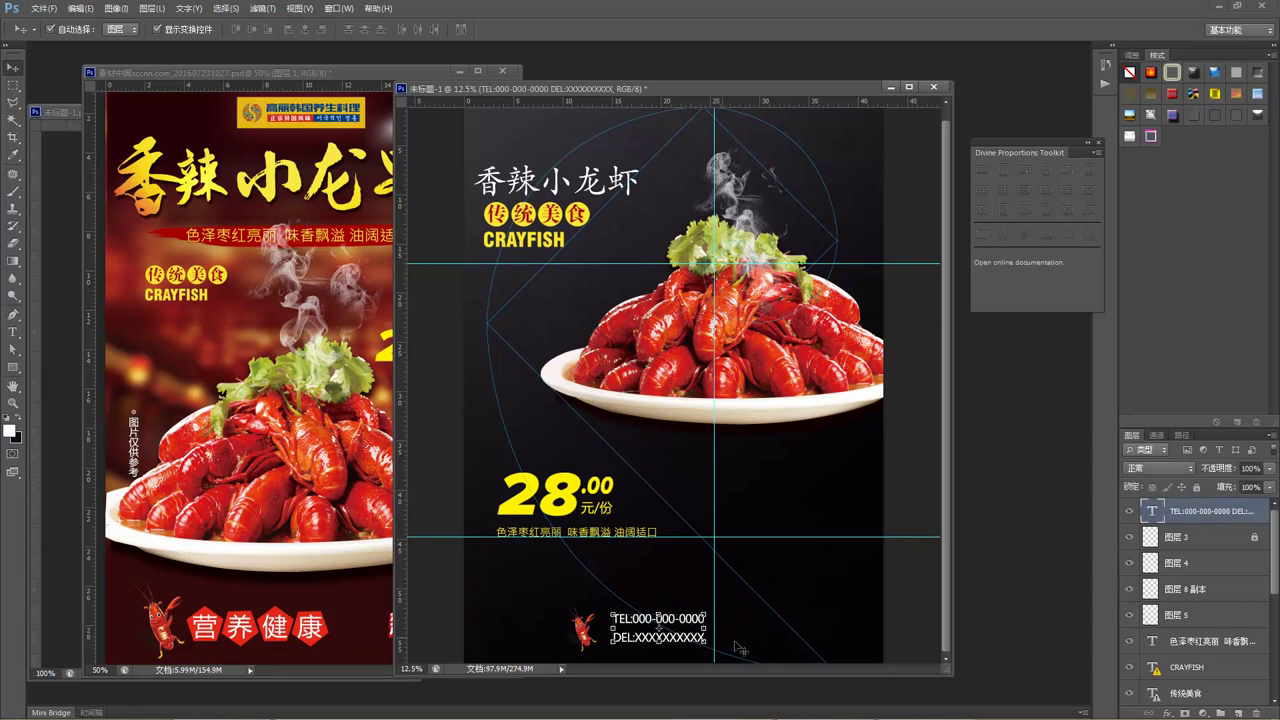
pyautogui.hotkey('shift', 'Right')
pyautogui.hotkey('shift', 'Right')
pyautogui.hotkey('shift', 'Right')
pyautogui.hotkey('shift', 'Right')
pyautogui.hotkey('shift', 'Right')
pyautogui.hotkey('shift', 'Right')
pyautogui.hotkey('shift', 'Right')
pyautogui.hotkey('shift', 'Right')
pyautogui.hotkey('shift', 'Right')
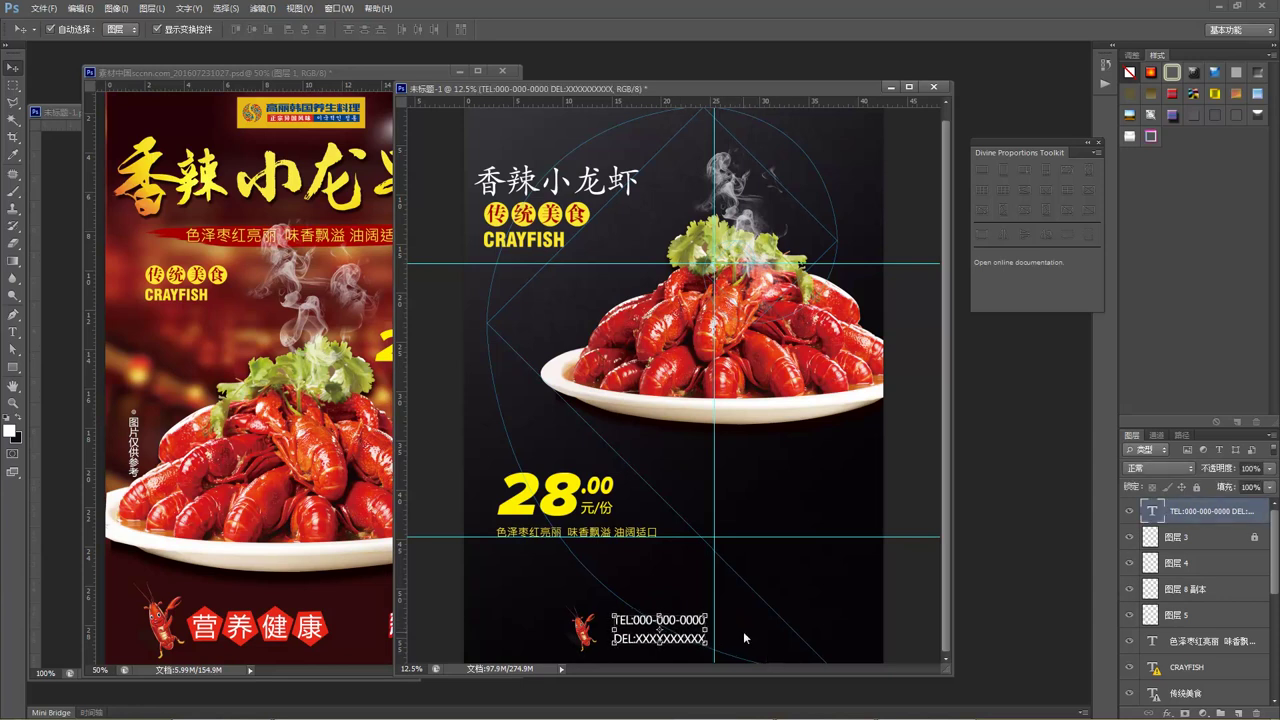
pyautogui.hotkey('shift', 'Down')
pyautogui.hotkey('shift', 'Down')
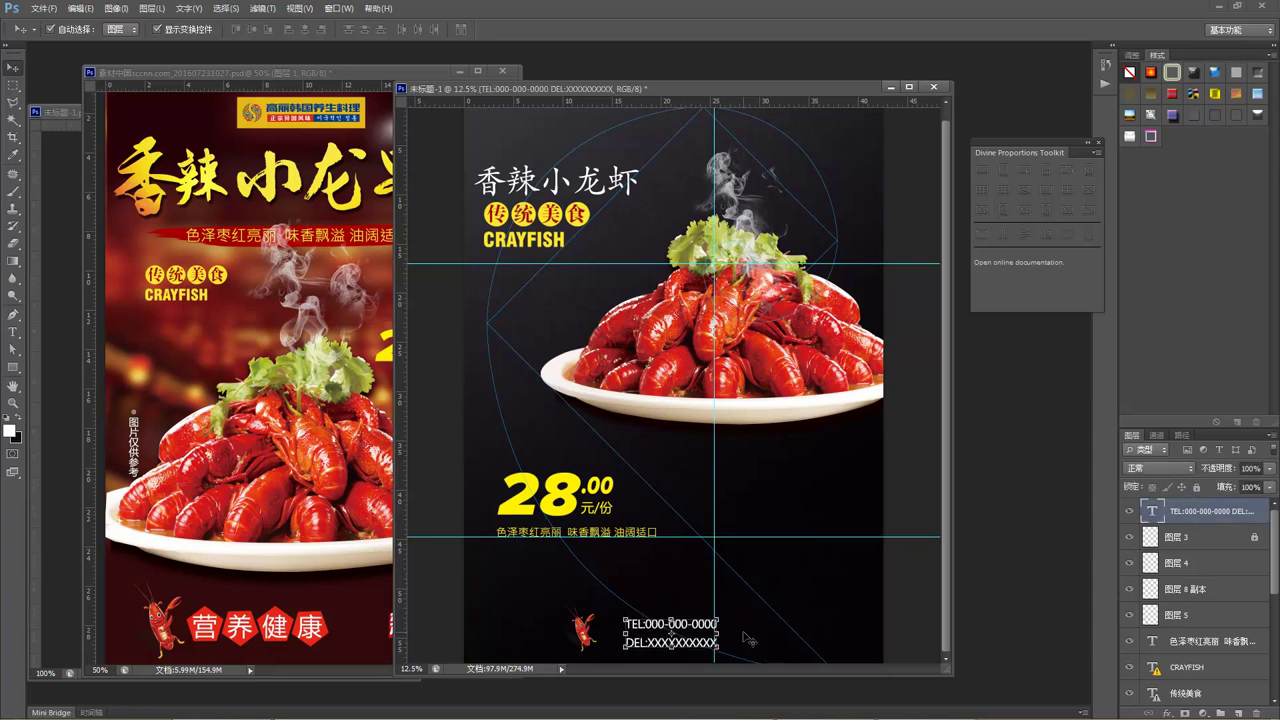
pyautogui.click(748, 637)
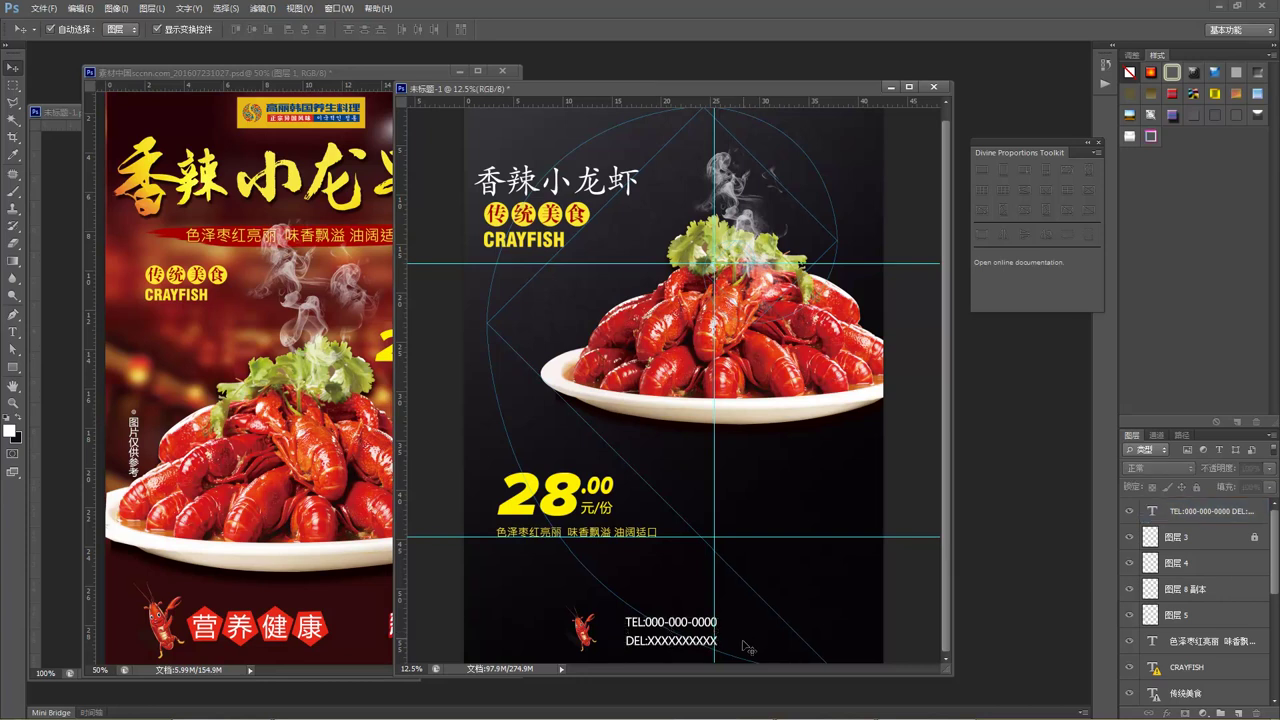
# Move the small crayfish illustration right so it sits close beside the contact text.
pyautogui.click(583, 630)
pyautogui.hotkey('ctrl', 't')
pyautogui.moveTo(598, 636); pyautogui.dragTo(588, 634)
pyautogui.hotkey('shift', 'Right')
pyautogui.hotkey('shift', 'Right')
pyautogui.hotkey('shift', 'Right')
pyautogui.hotkey('shift', 'Right')
pyautogui.hotkey('shift', 'Right')
pyautogui.hotkey('shift', 'Right')
pyautogui.hotkey('shift', 'Right')
pyautogui.hotkey('shift', 'Right')
pyautogui.hotkey('shift', 'Right')
pyautogui.hotkey('shift', 'Right')
pyautogui.hotkey('shift', 'Right')
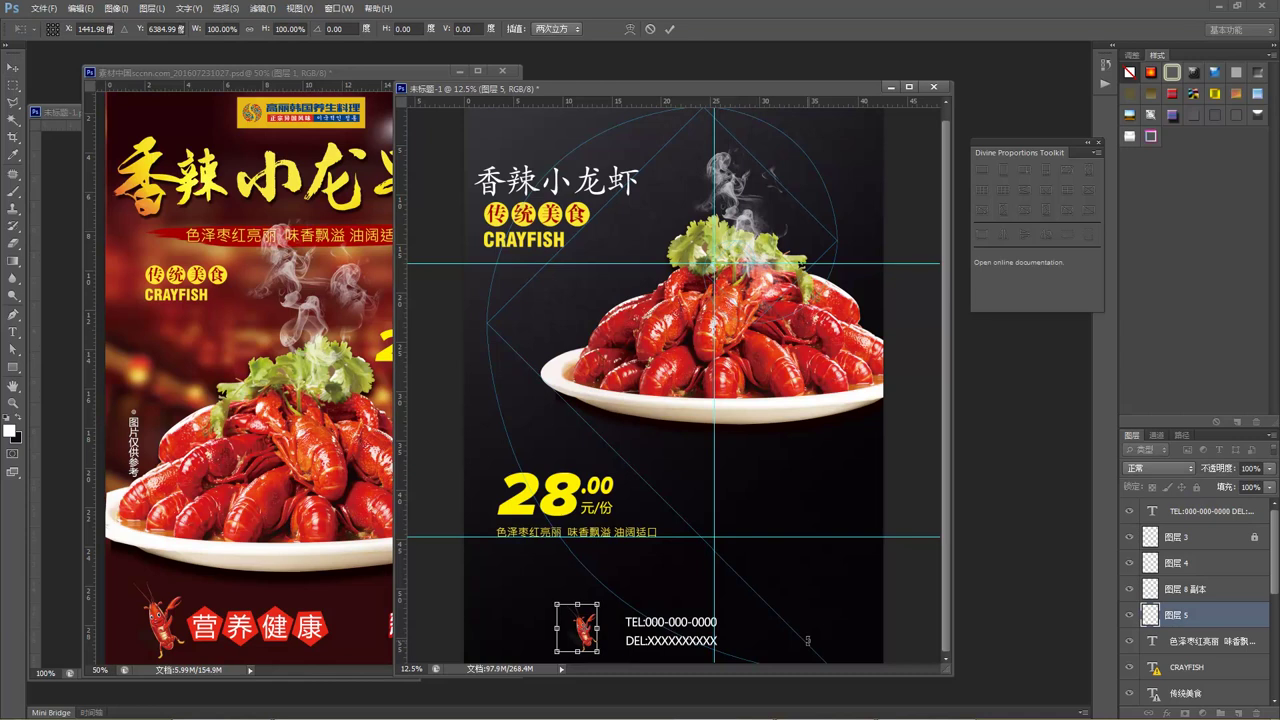
pyautogui.hotkey('shift', 'Right')
pyautogui.hotkey('shift', 'Right')
pyautogui.hotkey('shift', 'Right')
pyautogui.hotkey('shift', 'Right')
pyautogui.hotkey('shift', 'Right')
pyautogui.hotkey('shift', 'Right')
pyautogui.click(12, 66)
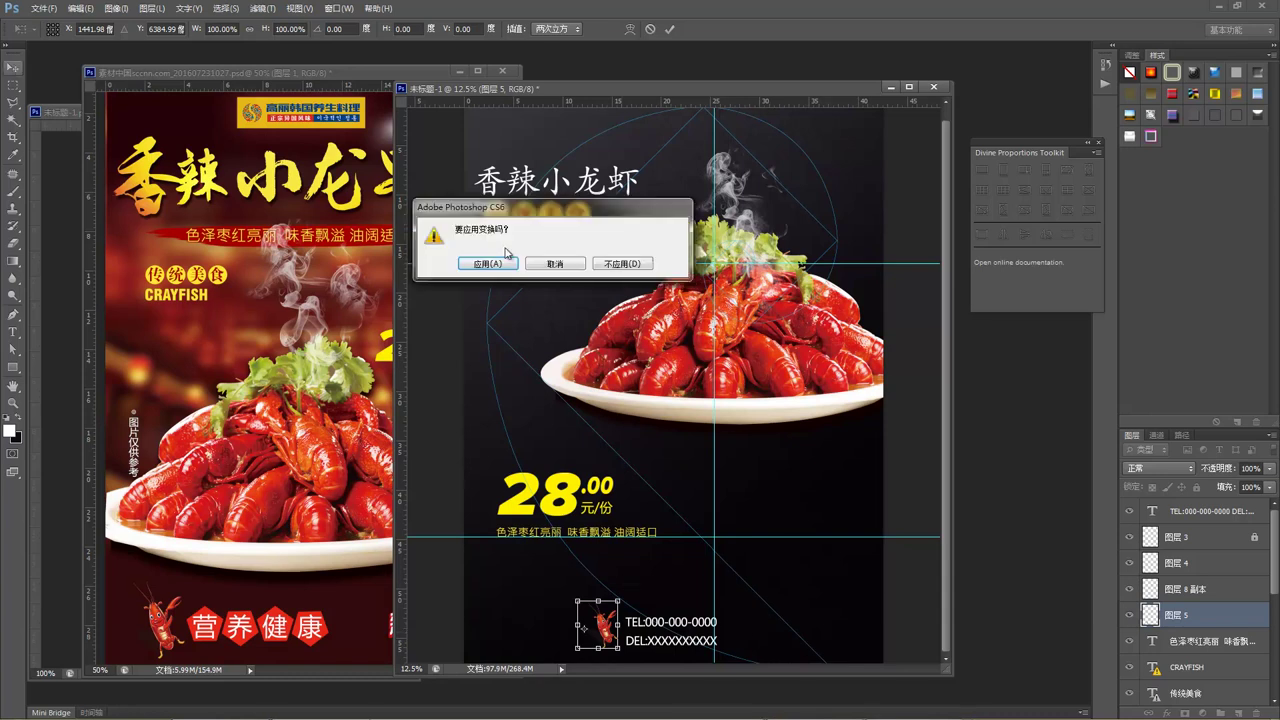
pyautogui.click(490, 263)
# Hide the horizontal and vertical guides on the dark poster.
pyautogui.click(760, 622)
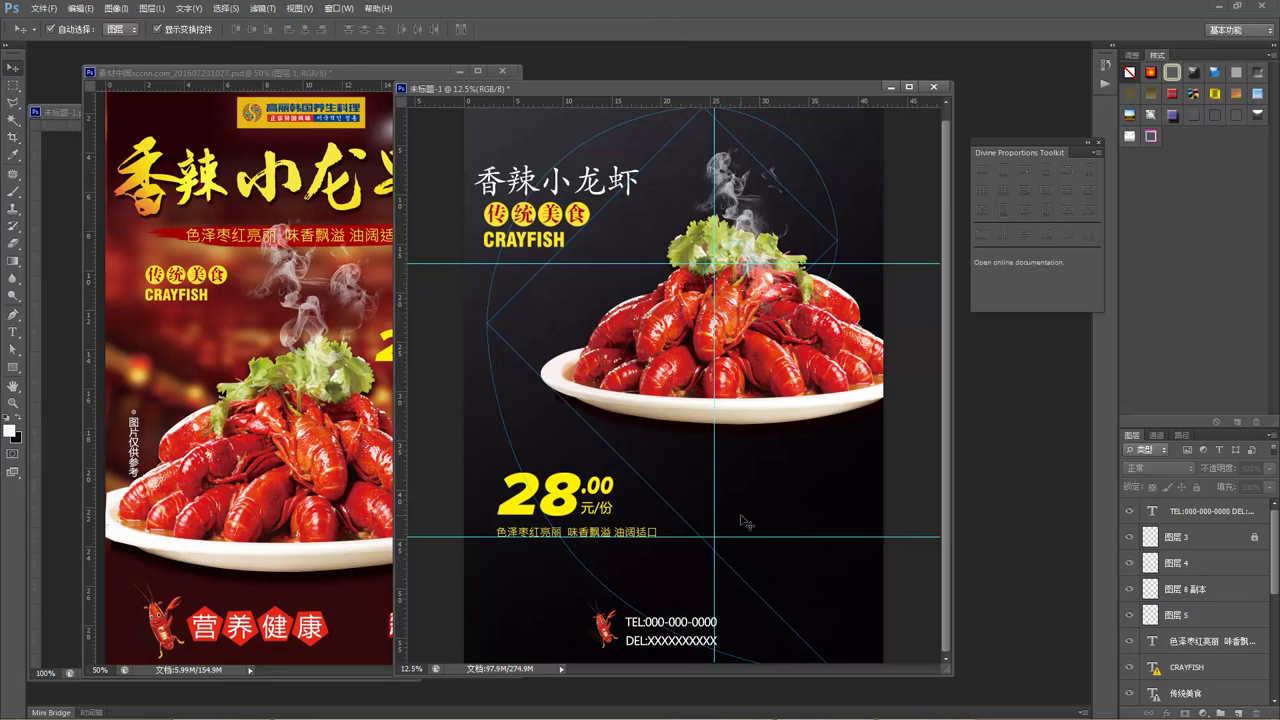
pyautogui.hotkey('ctrl', "'")
pyautogui.hotkey('ctrl', 'h')
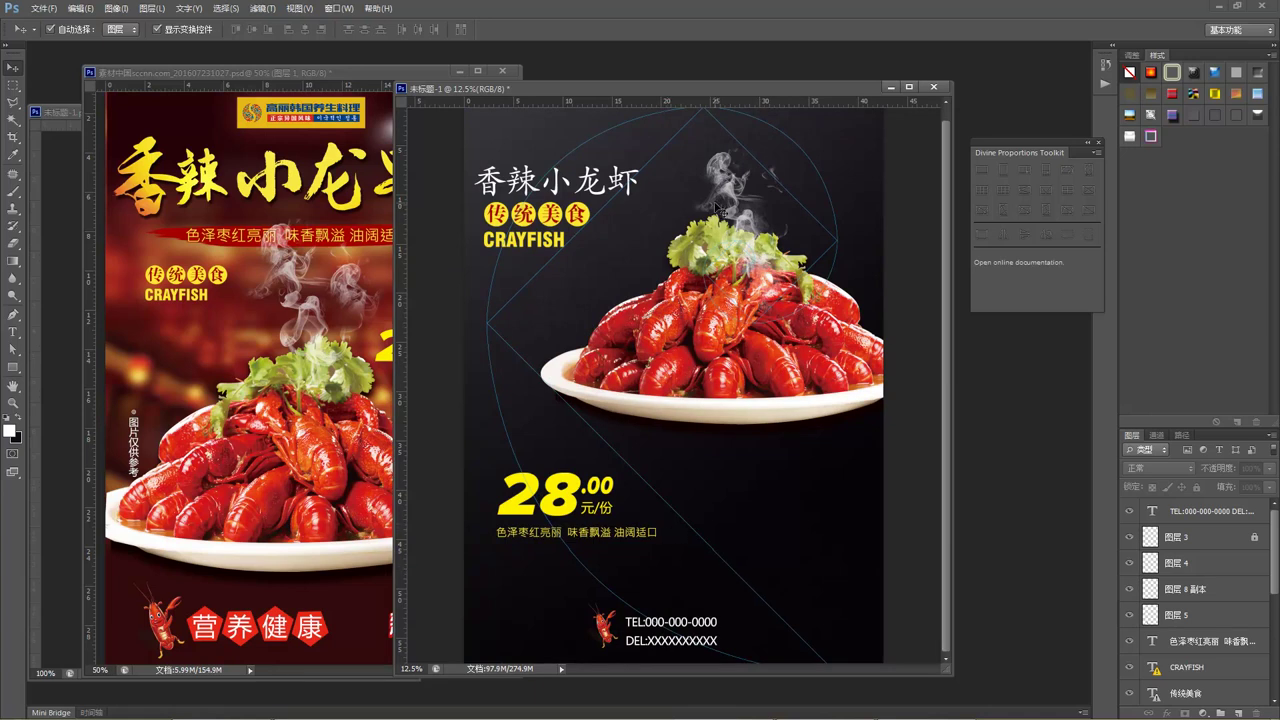
# Nudge the 传统美食 and CRAYFISH labels together left to line up with the white title's left edge.
pyautogui.click(509, 221)
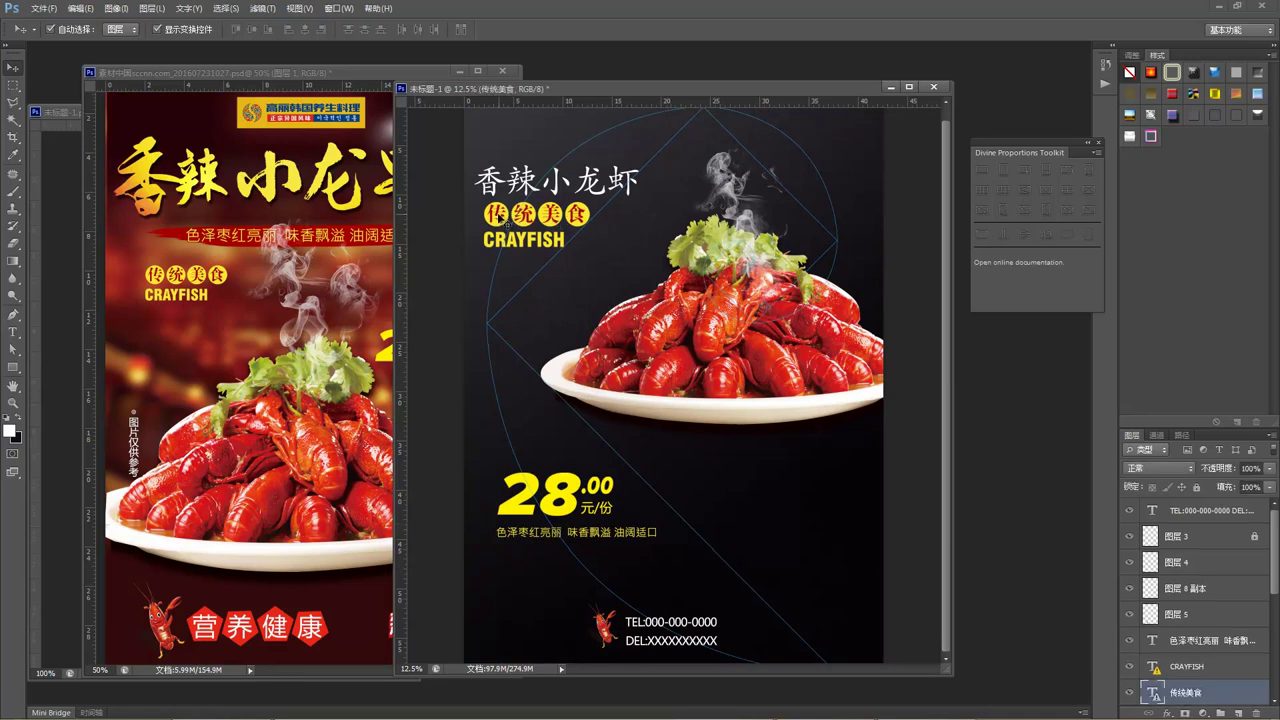
pyautogui.keyDown('shift'); pyautogui.click(596, 254); pyautogui.keyUp('shift')
pyautogui.hotkey('shift', 'Left')
pyautogui.hotkey('shift', 'Left')
pyautogui.hotkey('shift', 'Left')
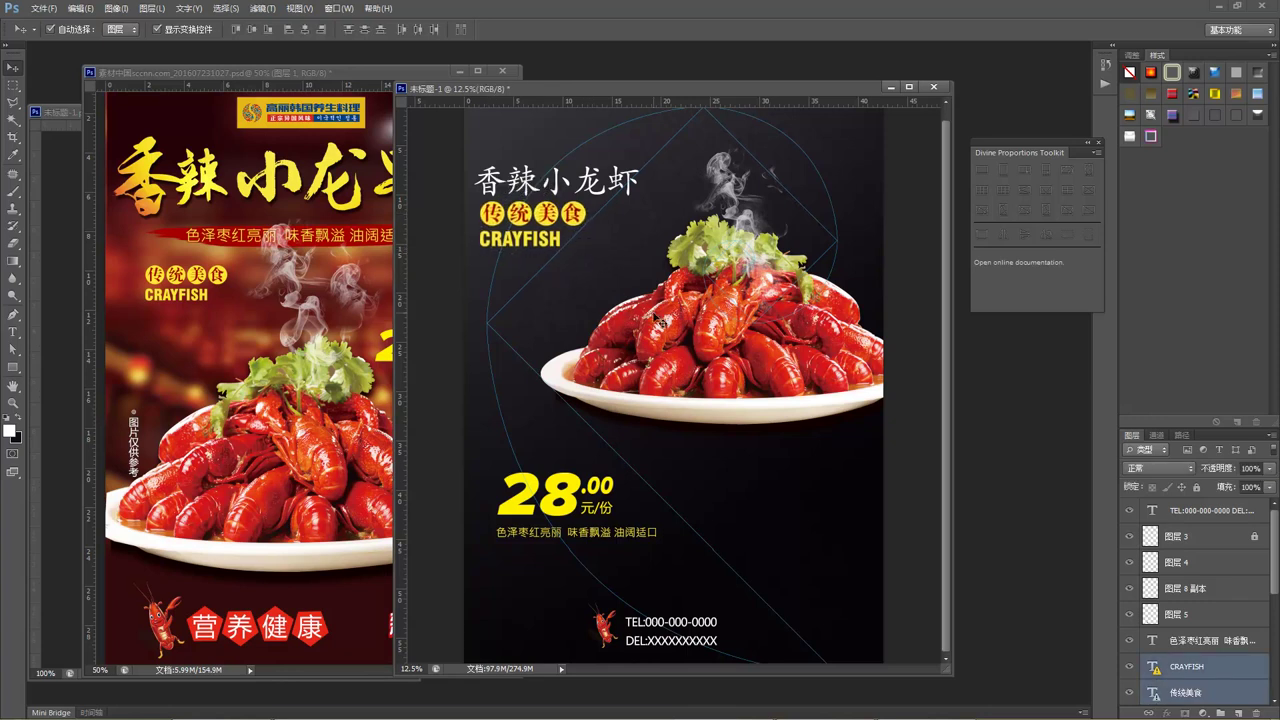
pyautogui.hotkey('shift', 'Left')
pyautogui.hotkey('shift', 'Left')
pyautogui.hotkey('shift', 'Left')
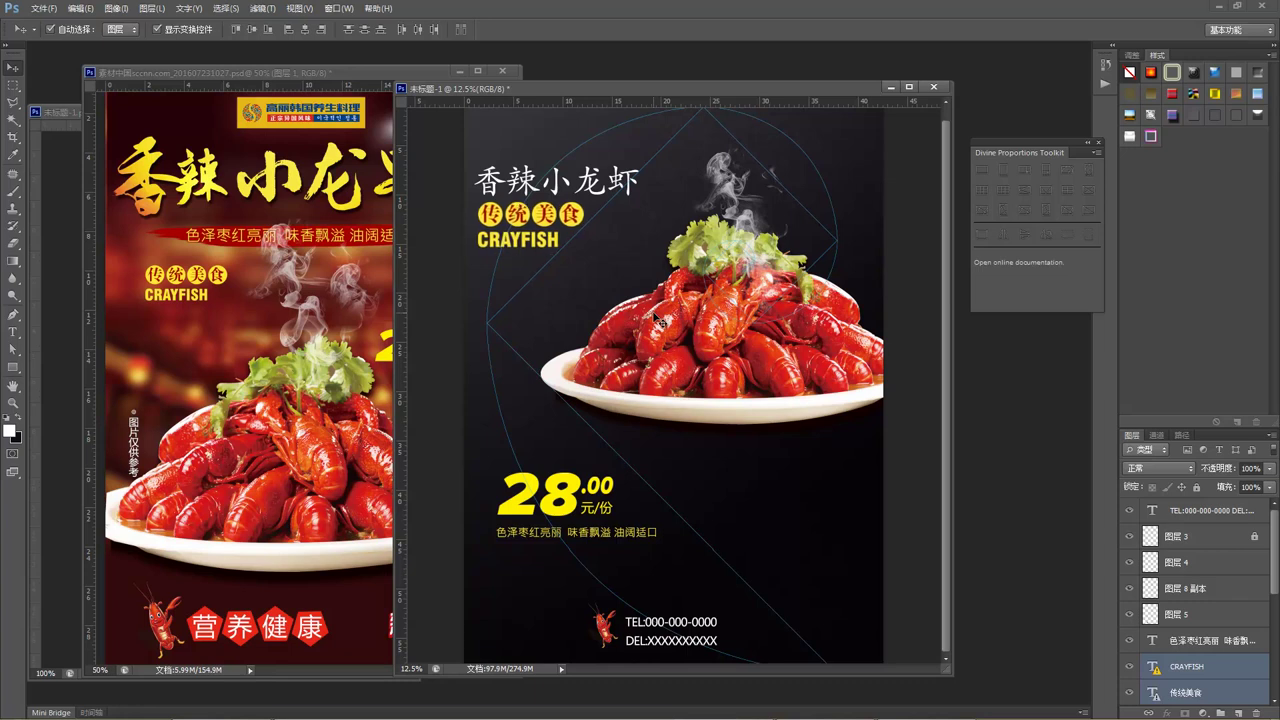
pyautogui.click(760, 597)
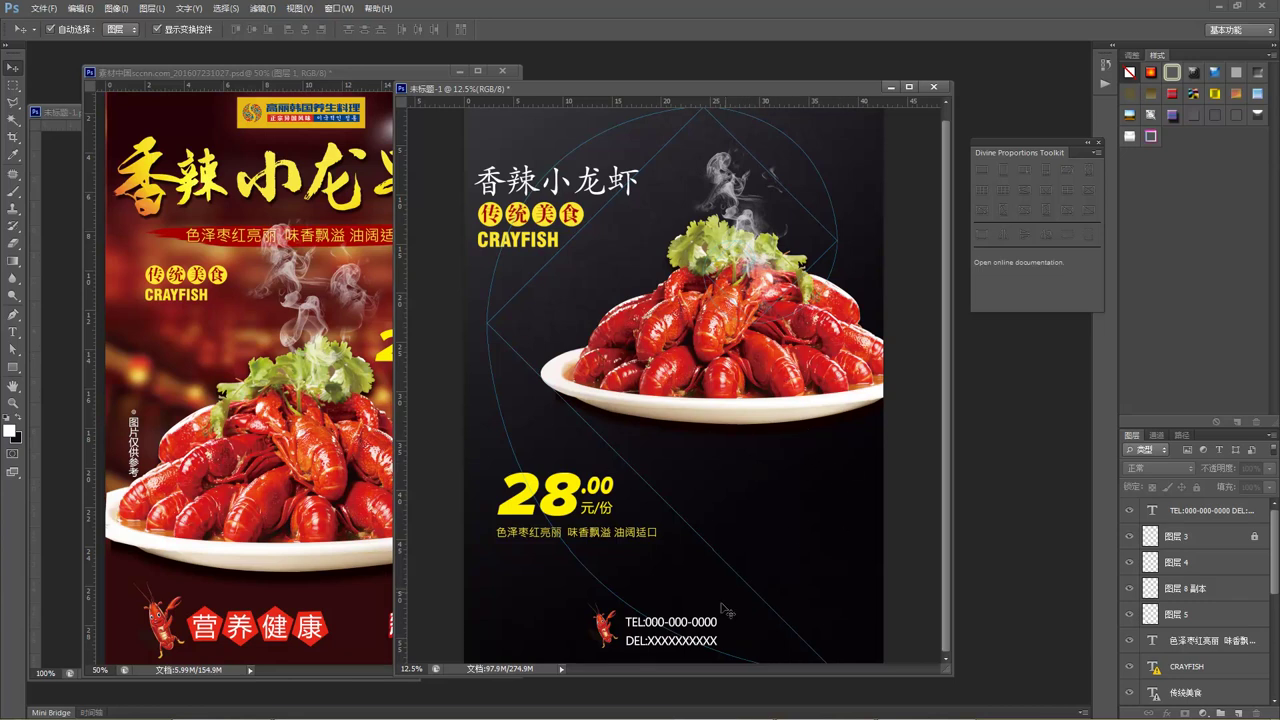
# Nudge the contact text and small crayfish illustration together slightly right and up.
pyautogui.click(648, 622)
pyautogui.hotkey('shift', 'Right')
pyautogui.hotkey('shift', 'Right')
pyautogui.hotkey('shift', 'Right')
pyautogui.hotkey('shift', 'Right')
pyautogui.hotkey('shift', 'Right')
pyautogui.hotkey('shift', 'Right')
pyautogui.hotkey('shift', 'Up')
pyautogui.hotkey('shift', 'Up')
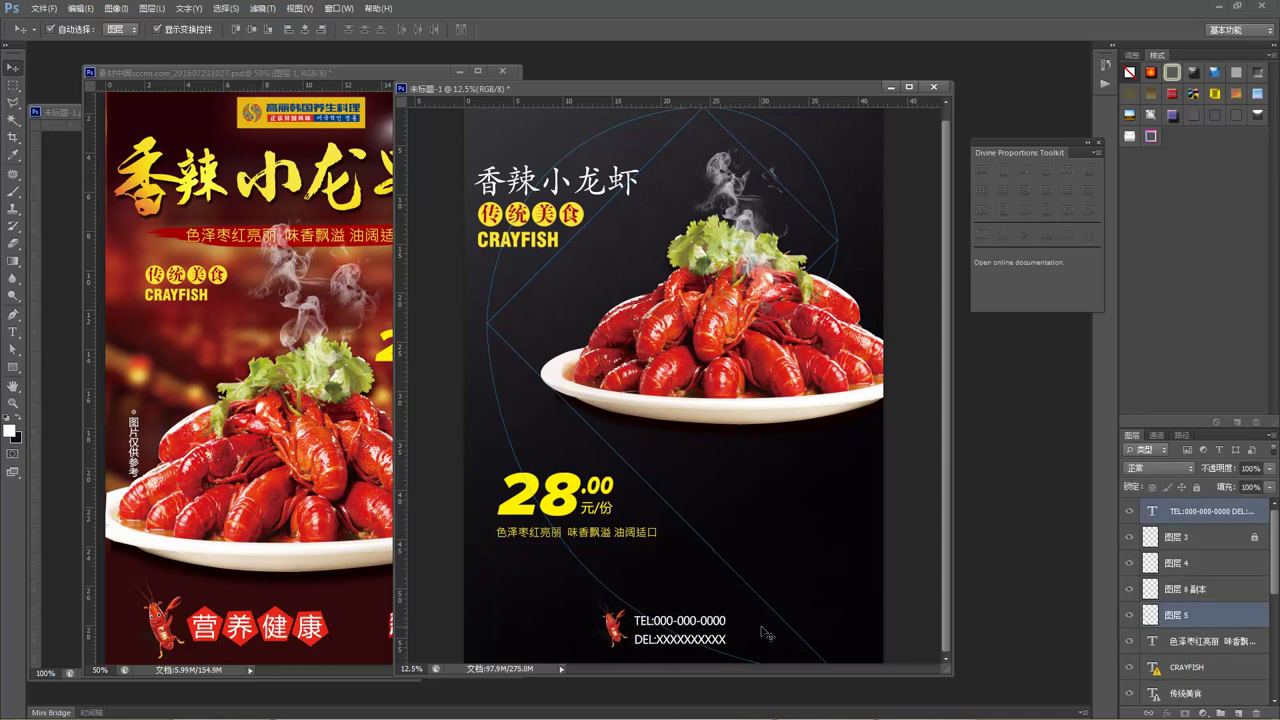
# Move the price and slogan together slightly up and left.
pyautogui.moveTo(663, 553); pyautogui.dragTo(527, 474)
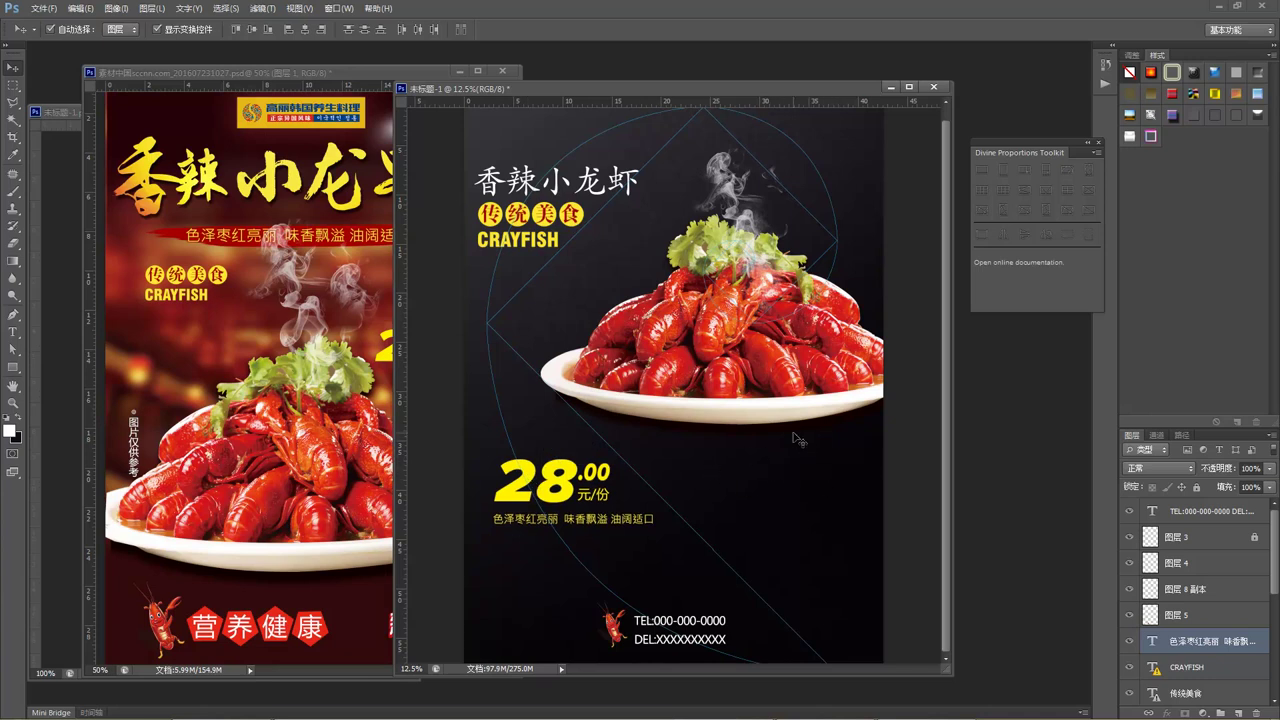
# Unlock the crayfish plate layer 图层 2 and enlarge the plate slightly, extending it toward the poster's left.
pyautogui.click(733, 377)
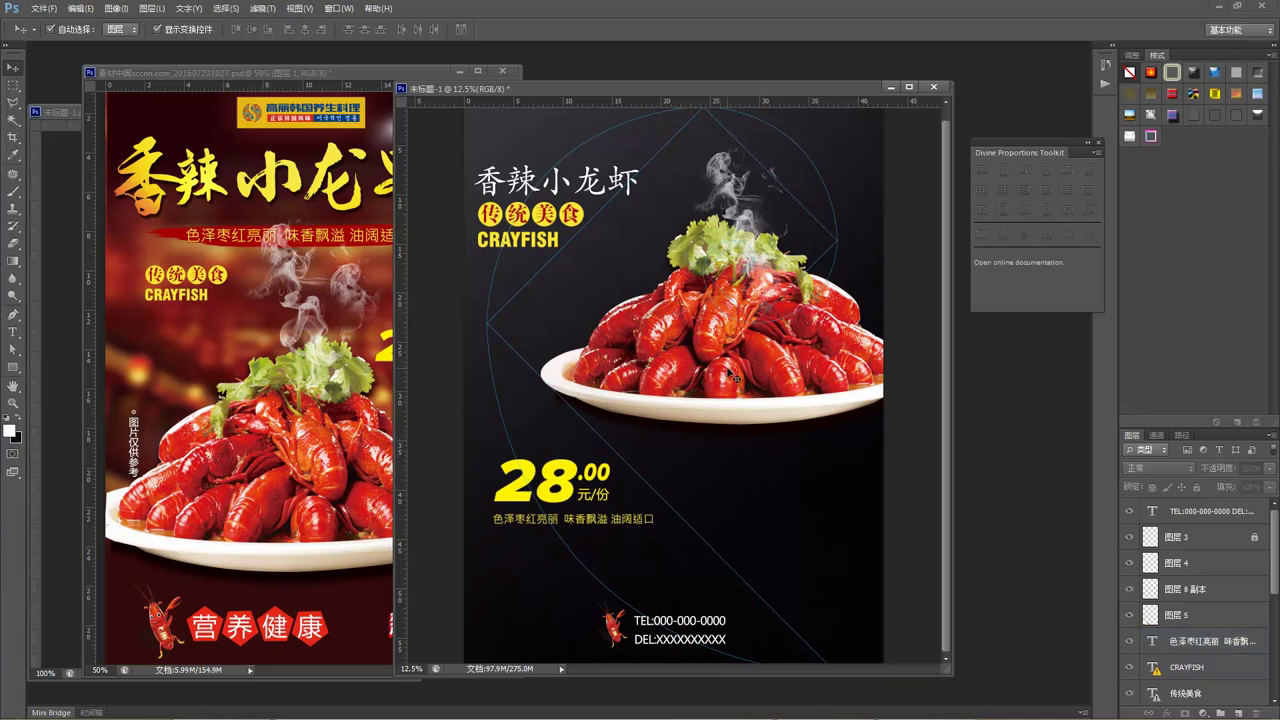
pyautogui.rightClick(733, 368)
pyautogui.click(760, 372)
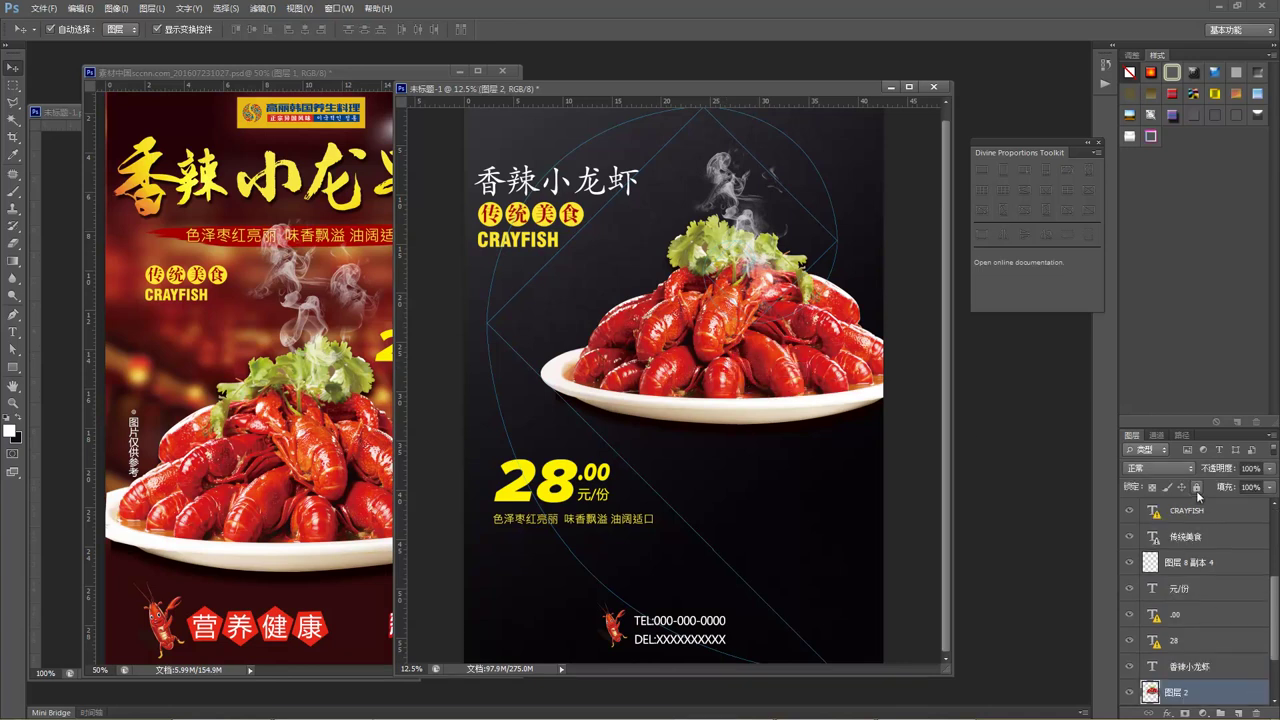
pyautogui.hotkey('ctrl', 't')
pyautogui.moveTo(543, 442); pyautogui.dragTo(521, 452)
pyautogui.moveTo(876, 378)
pyautogui.mouseDown()
pyautogui.moveTo(850, 376)
pyautogui.moveTo(862, 378)
pyautogui.mouseUp()
pyautogui.press('Return')
pyautogui.hotkey('ctrl', 't')
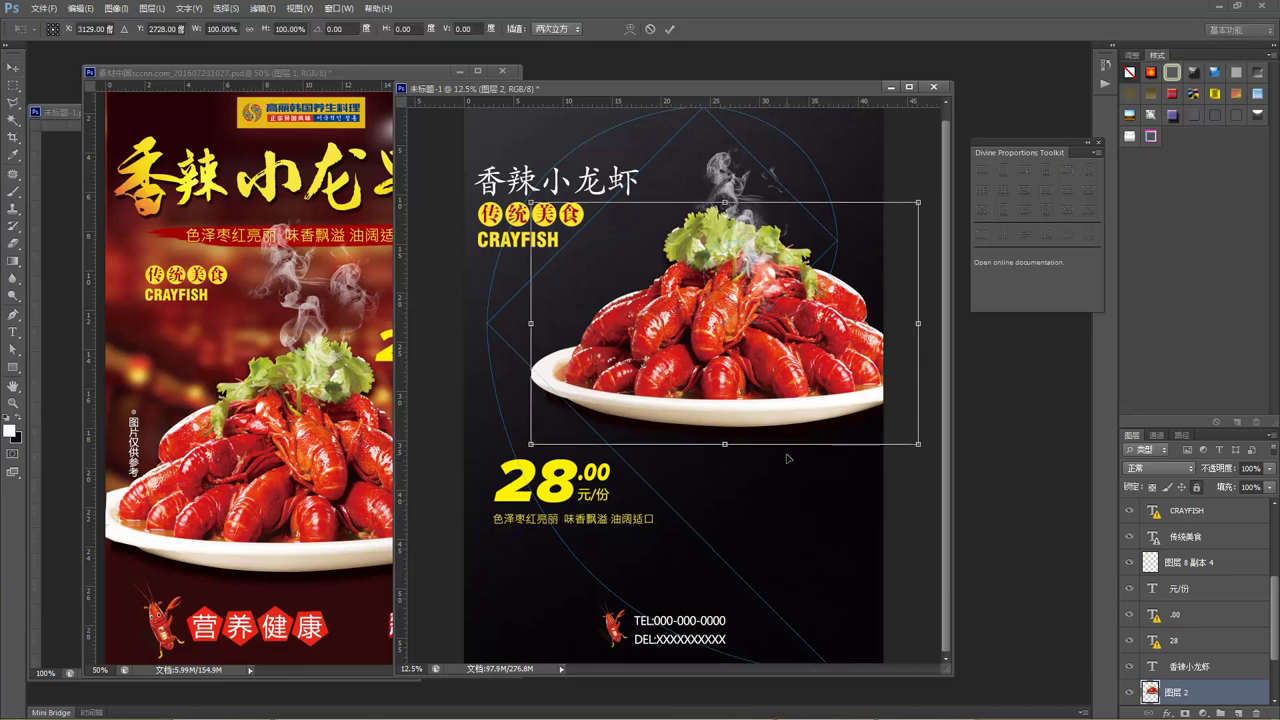
pyautogui.moveTo(654, 556); pyautogui.dragTo(558, 516)
pyautogui.press('Escape')
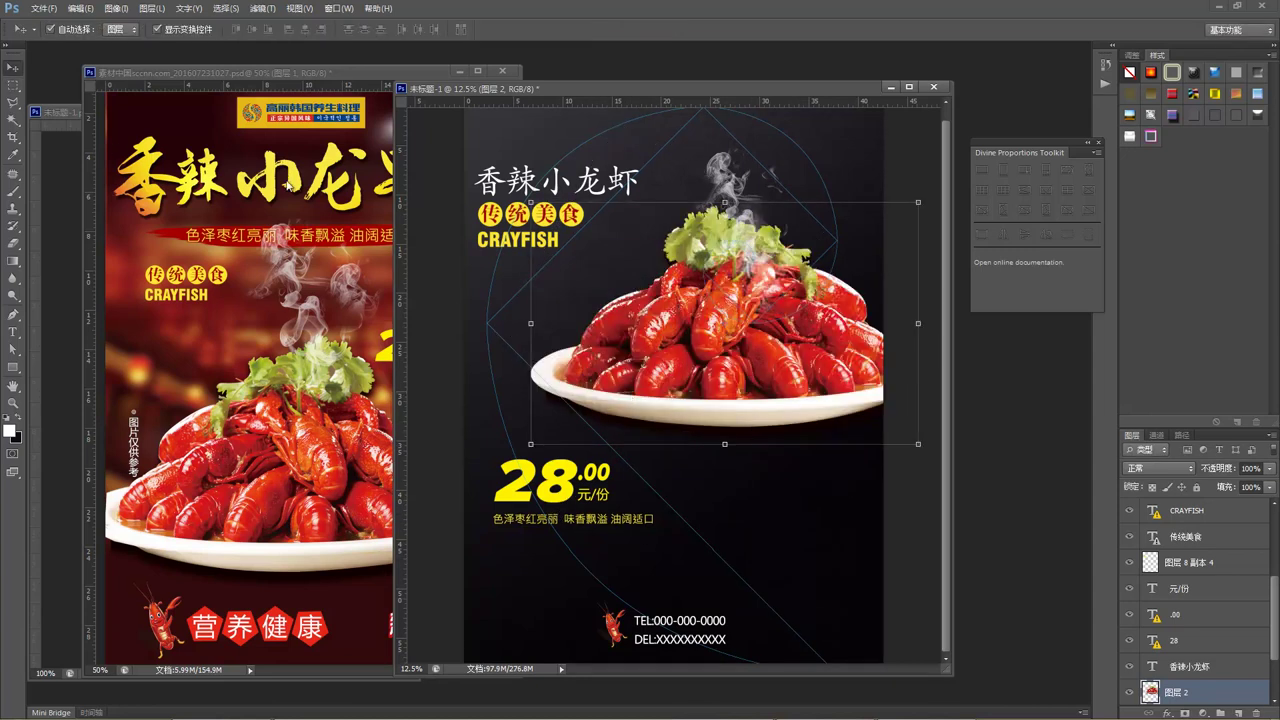
# Turn off the transform controls display and nudge the price and slogan together slightly down and left.
pyautogui.click(160, 30)
pyautogui.moveTo(653, 557); pyautogui.dragTo(489, 470)
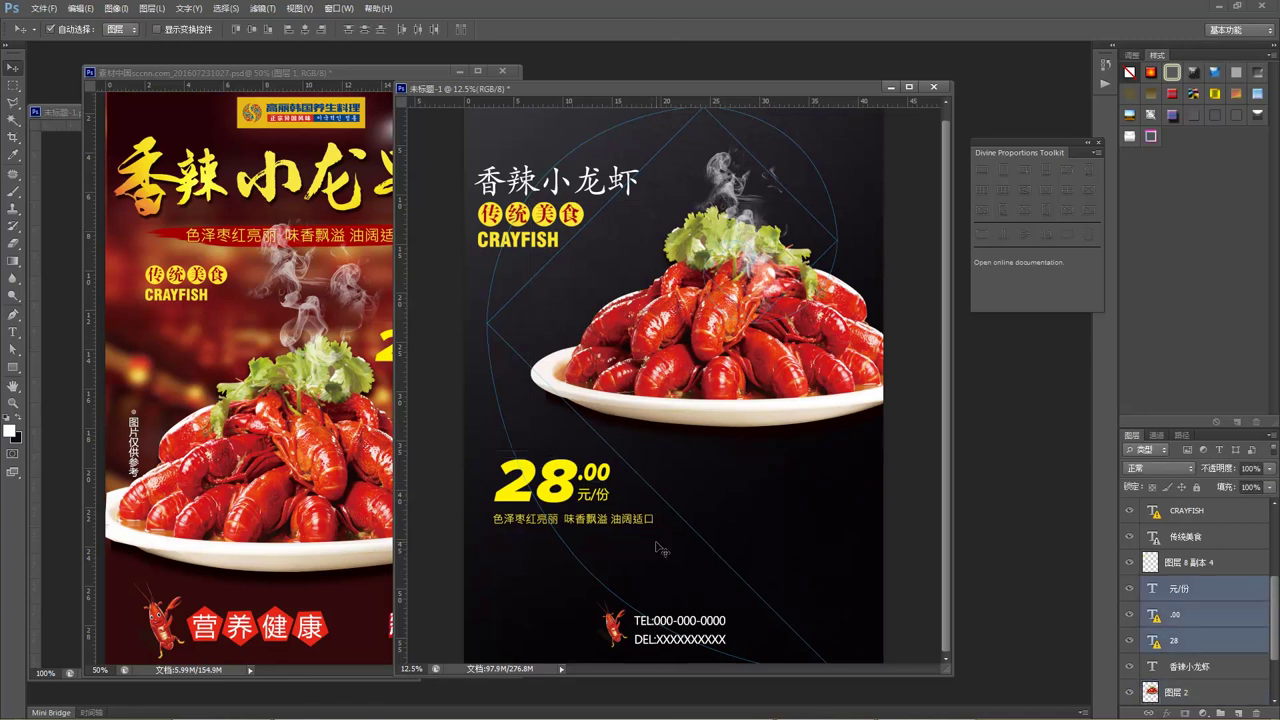
pyautogui.hotkey('shift', 'Down')
pyautogui.hotkey('shift', 'Down')
pyautogui.press('Left')
pyautogui.press('Left')
pyautogui.press('Left')
pyautogui.press('Left')
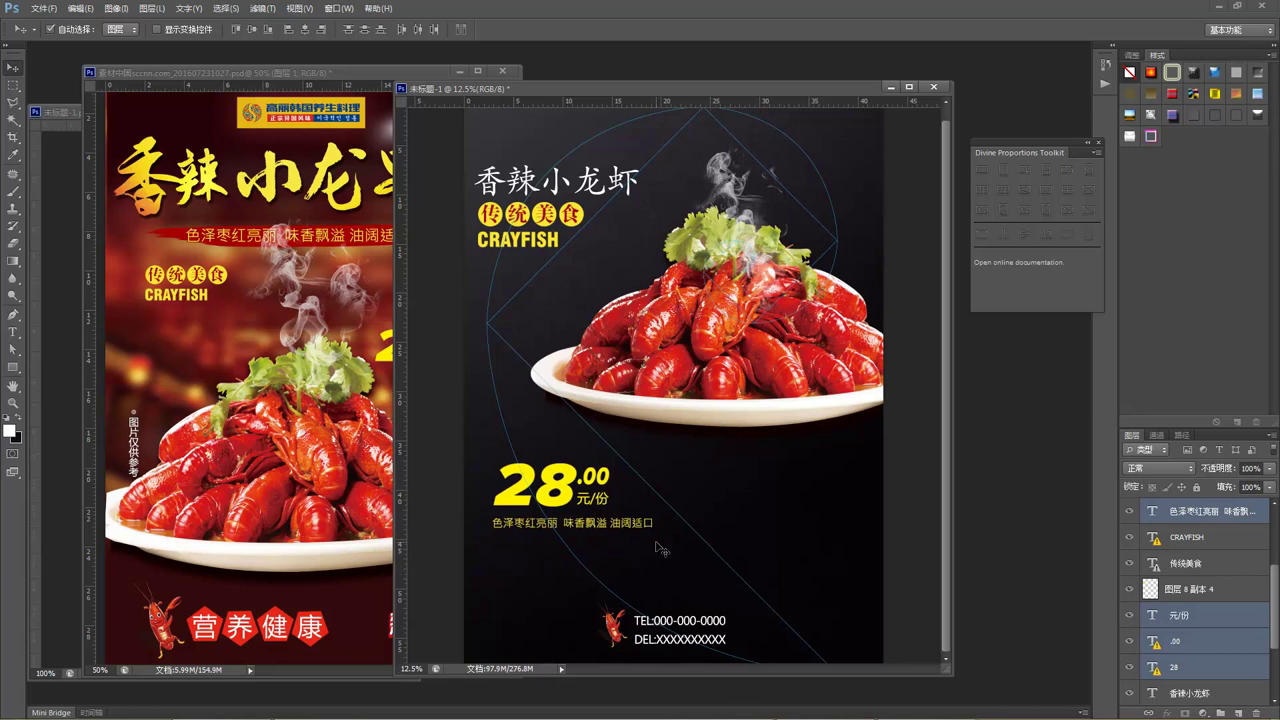
pyautogui.press('Down')
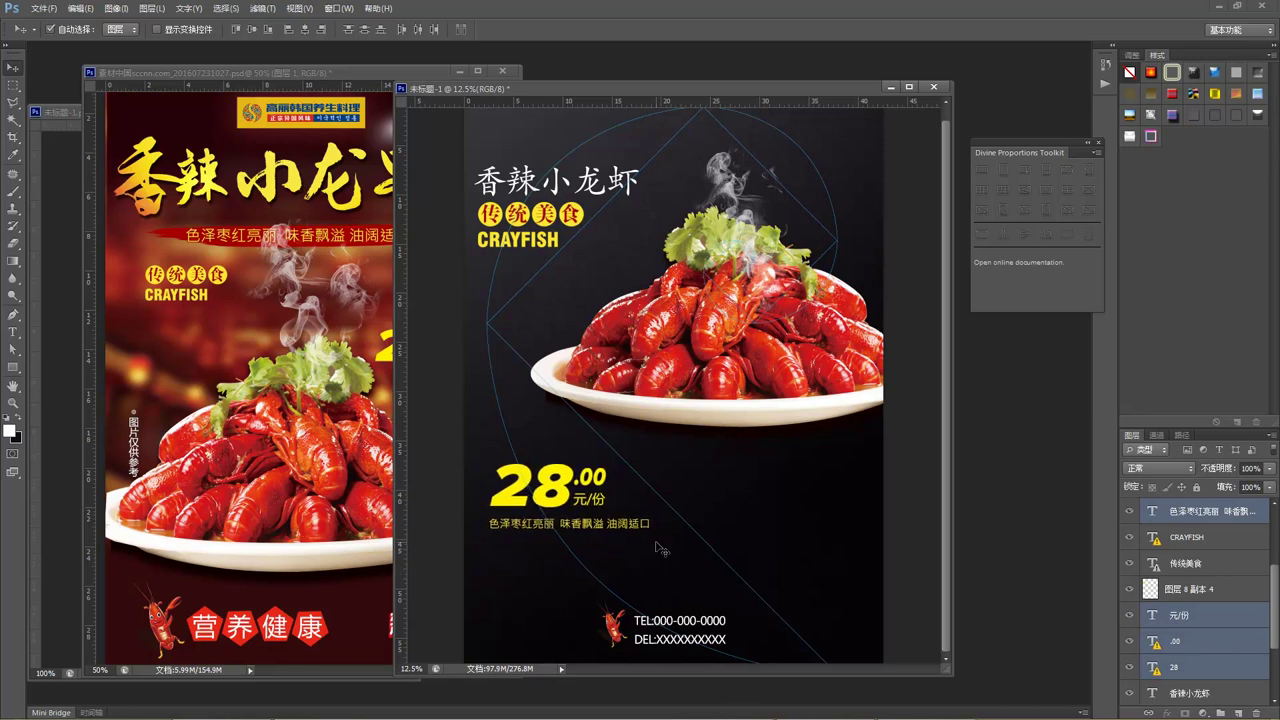
# Hide the golden-spiral guide layer 图层 3 and clear the layer selection.
pyautogui.moveTo(746, 514); pyautogui.dragTo(684, 561)
pyautogui.scroll(1, 1200, 642)
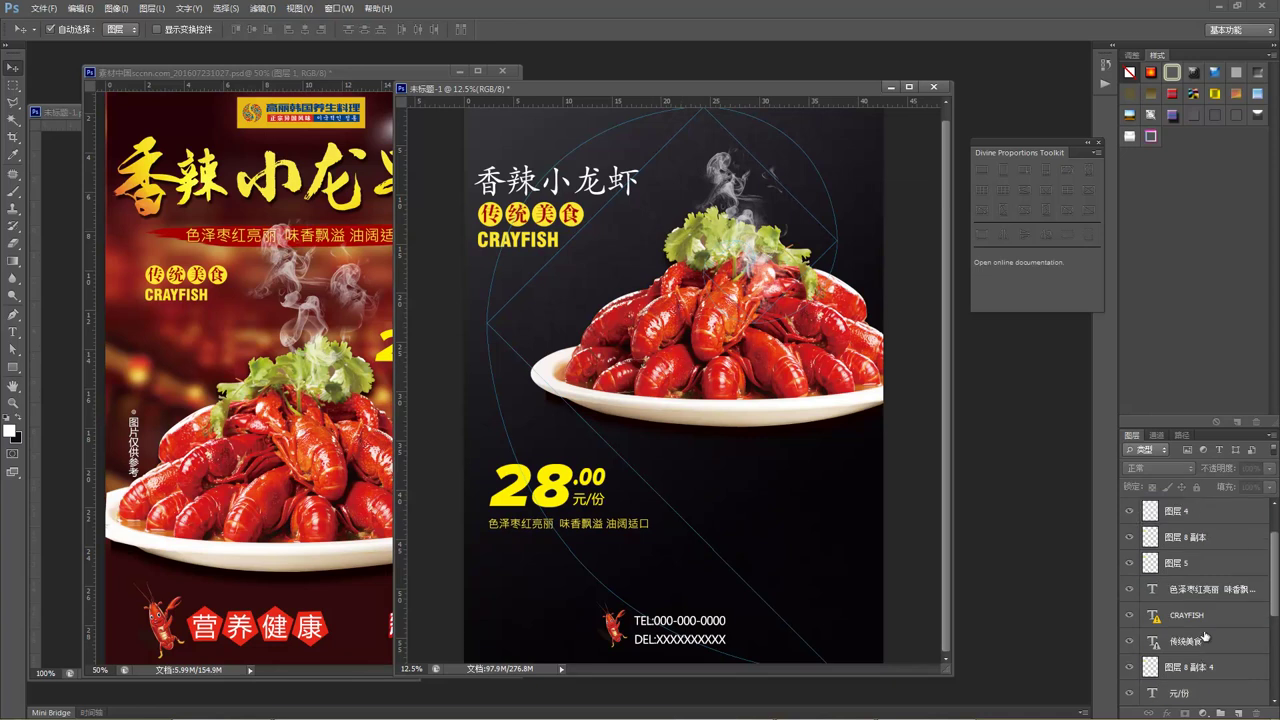
pyautogui.scroll(1, 1207, 622)
pyautogui.click(1216, 540)
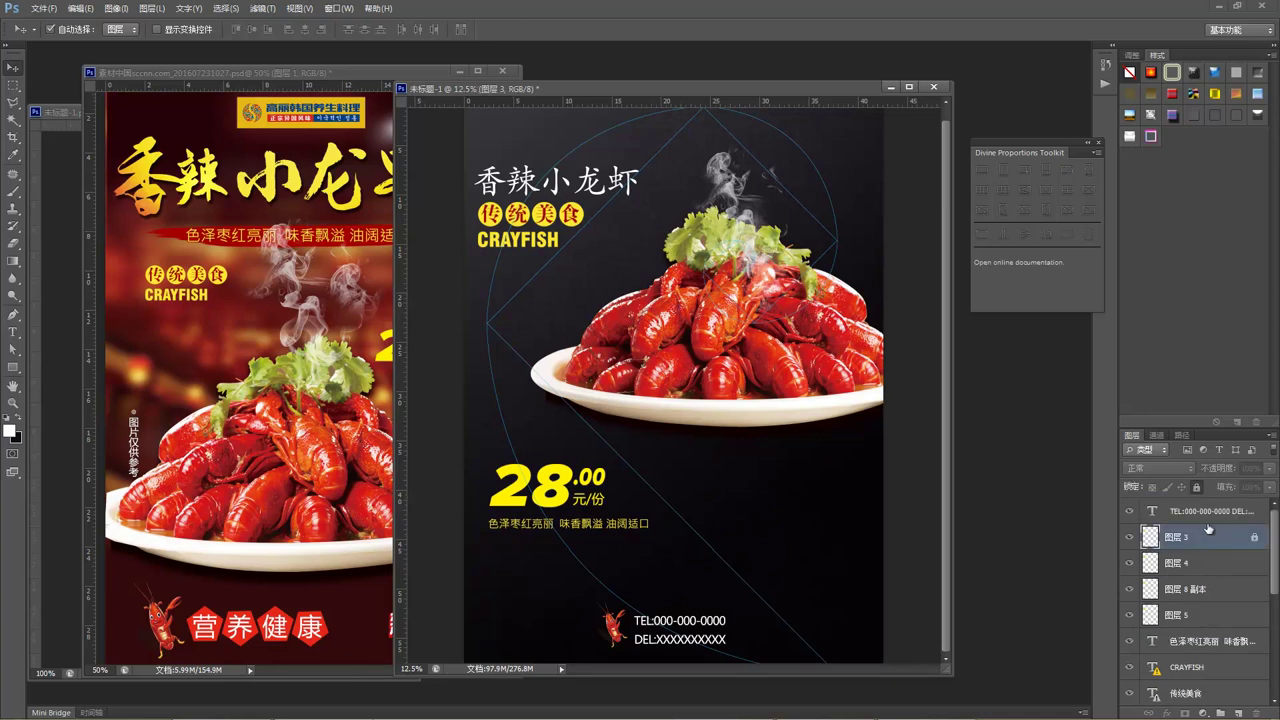
pyautogui.click(1130, 537)
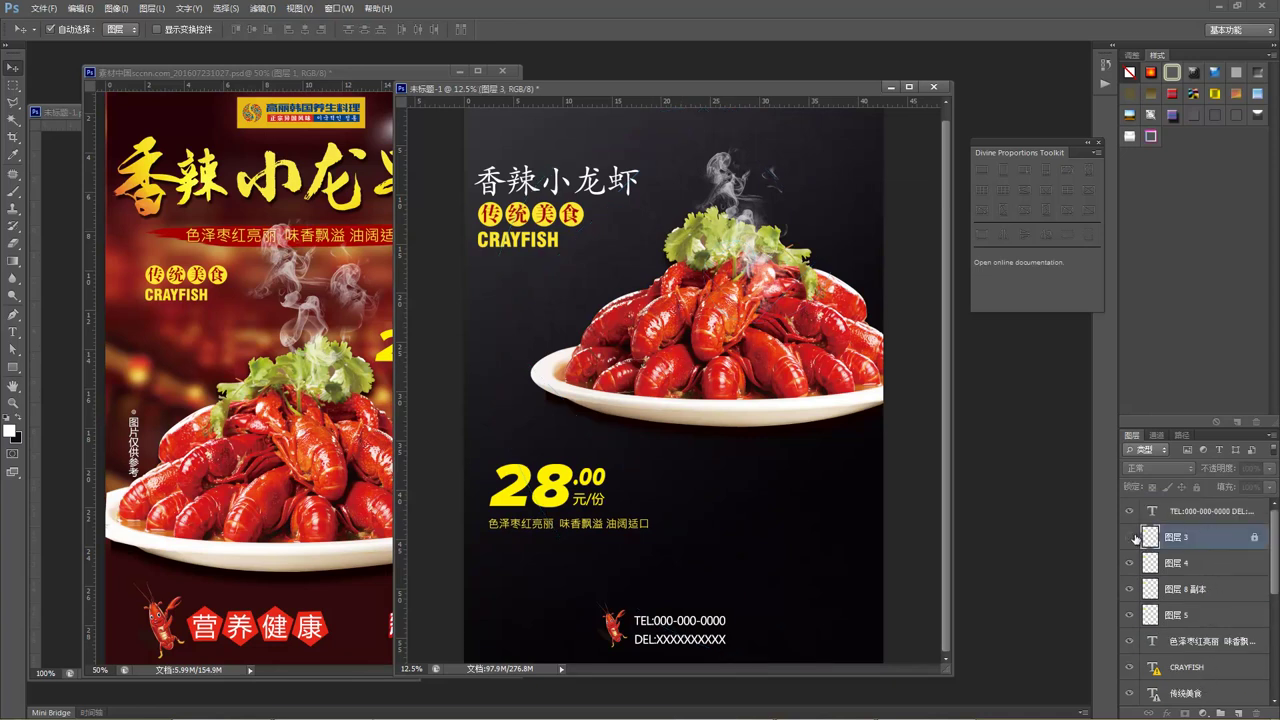
pyautogui.click(712, 480)
# Tighten the letter spacing of the title 香辣小龙虾.
pyautogui.click(566, 185)
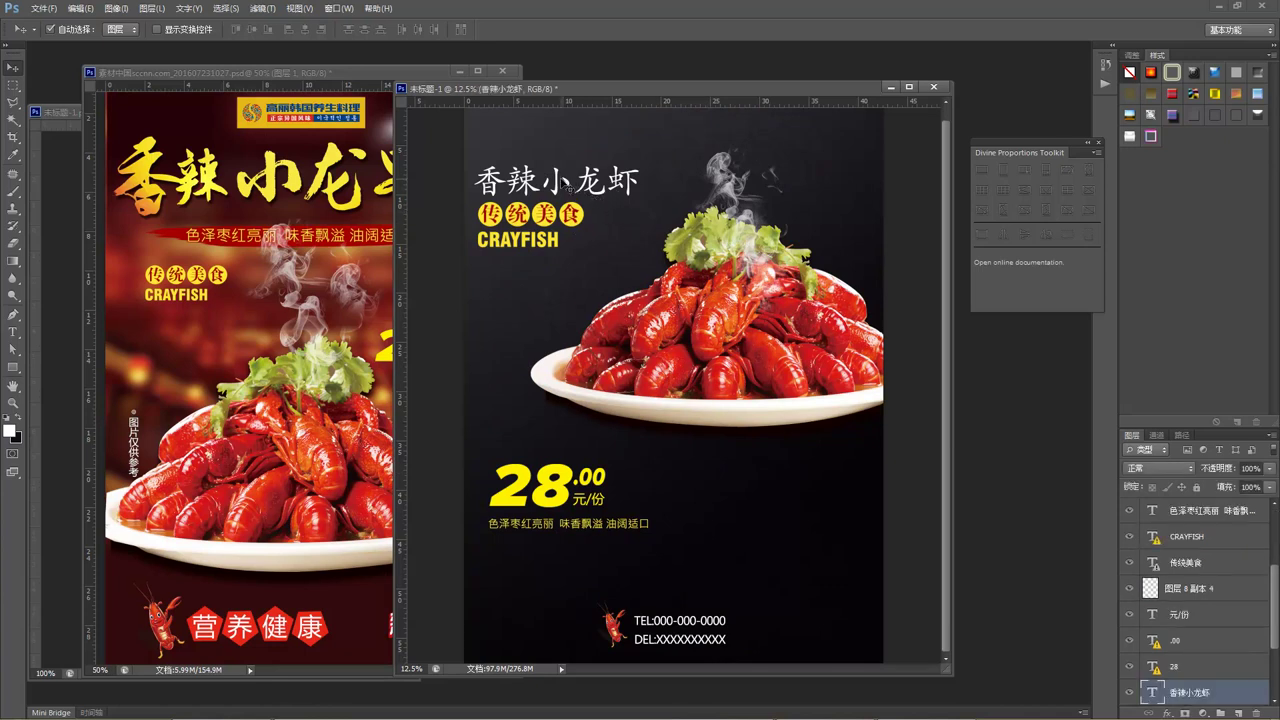
pyautogui.click(13, 331)
pyautogui.click(476, 181)
pyautogui.moveTo(476, 181); pyautogui.dragTo(641, 183)
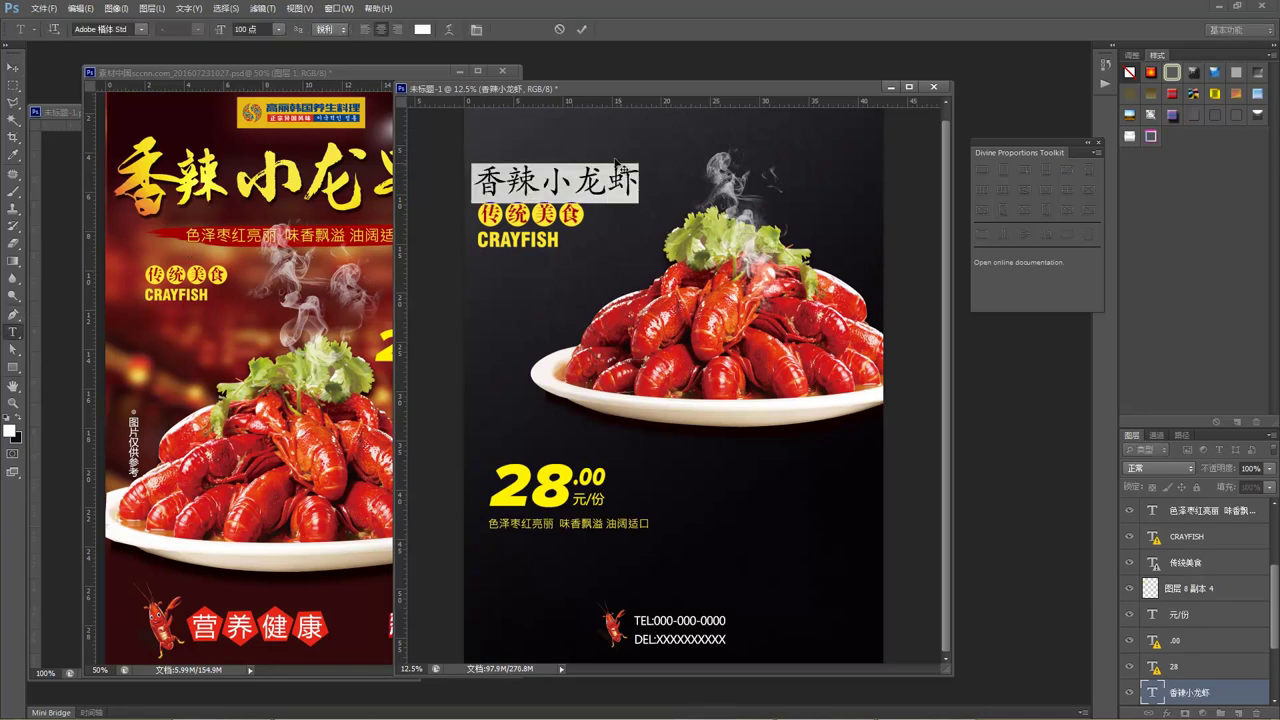
pyautogui.hotkey('alt', 'Left')
pyautogui.hotkey('alt', 'Left')
pyautogui.hotkey('alt', 'Left')
pyautogui.hotkey('alt', 'Left')
pyautogui.hotkey('alt', 'Left')
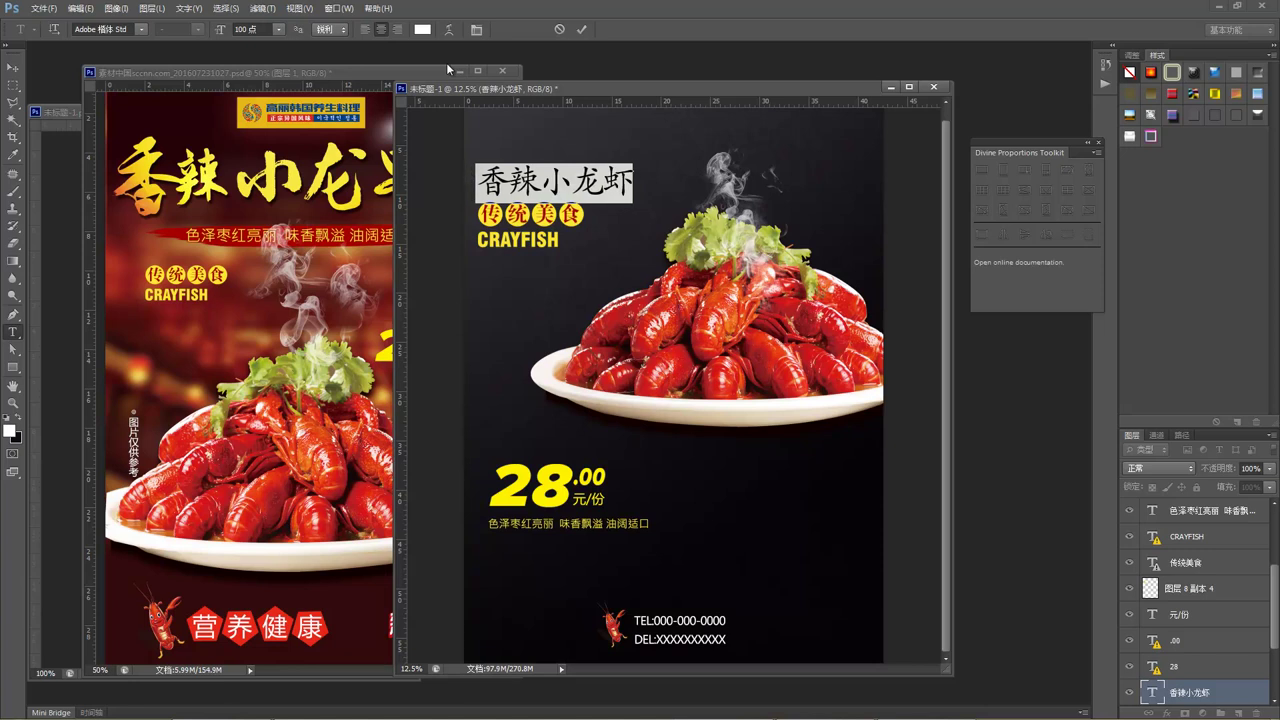
pyautogui.hotkey('alt', 'Left')
pyautogui.hotkey('alt', 'Left')
pyautogui.hotkey('alt', 'Left')
pyautogui.hotkey('alt', 'Left')
pyautogui.hotkey('alt', 'Left')
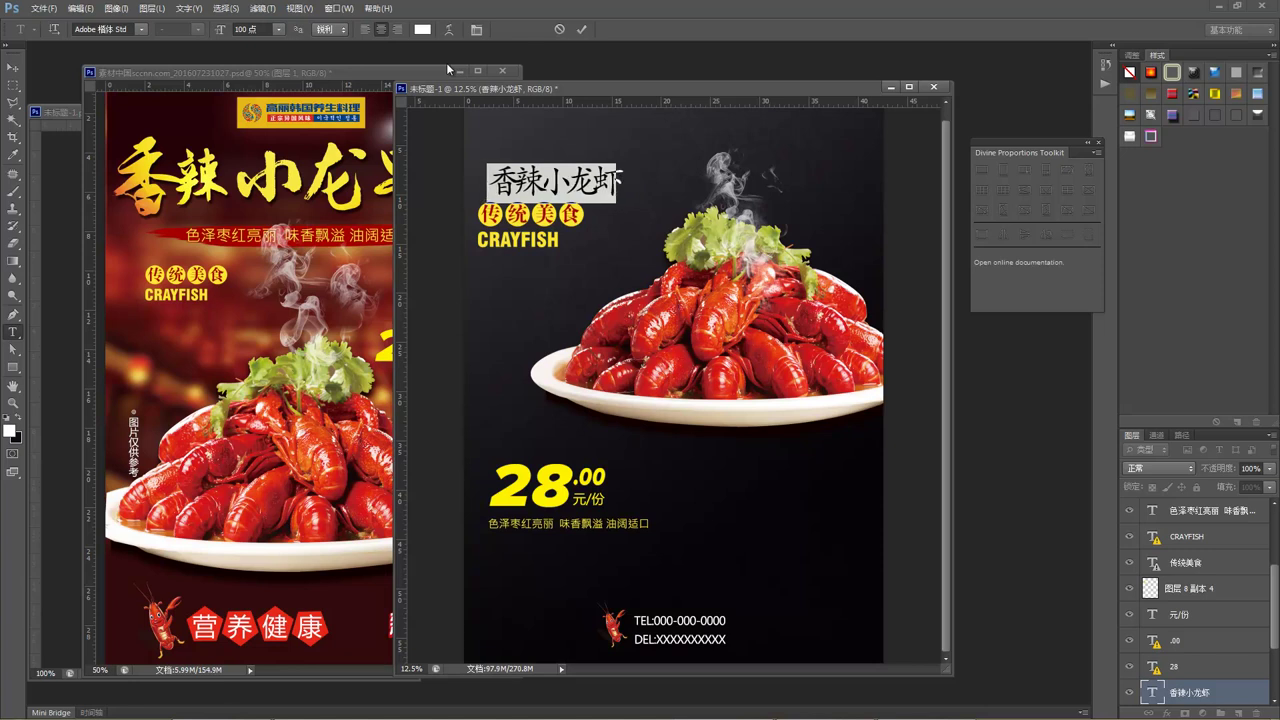
pyautogui.hotkey('alt', 'Right')
pyautogui.hotkey('alt', 'Right')
pyautogui.hotkey('alt', 'Right')
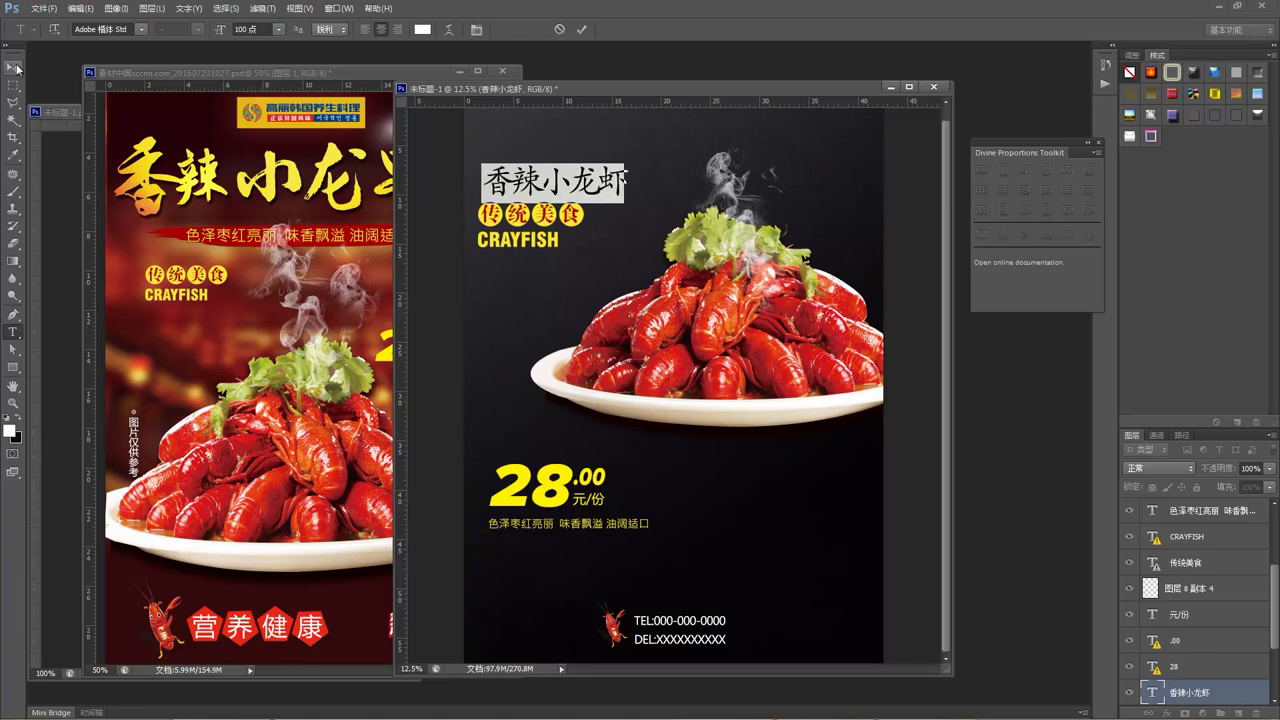
# Nudge the title 香辣小龙虾 left toward the starting edge of the labels beneath it.
pyautogui.click(13, 68)
pyautogui.hotkey('shift', 'Left')
pyautogui.hotkey('shift', 'Left')
pyautogui.hotkey('shift', 'Left')
pyautogui.hotkey('shift', 'Left')
pyautogui.hotkey('shift', 'Left')
pyautogui.hotkey('shift', 'Left')
pyautogui.hotkey('shift', 'Left')
pyautogui.hotkey('shift', 'Left')
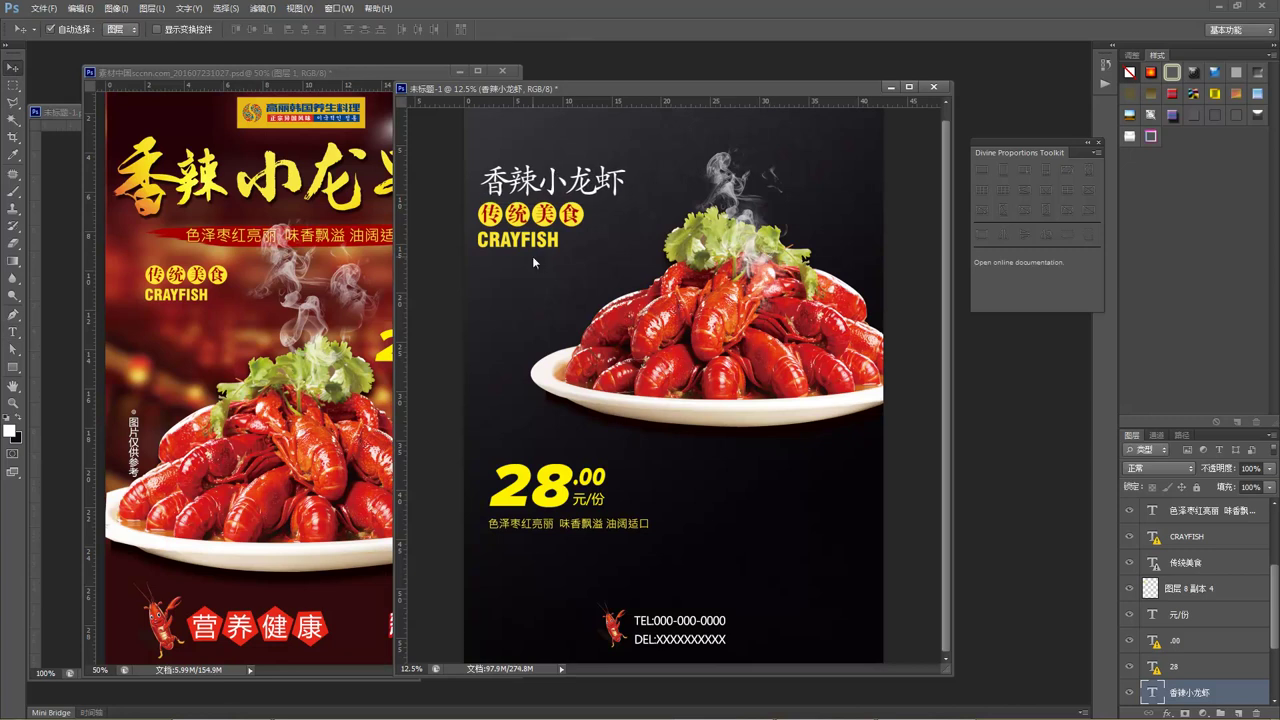
pyautogui.hotkey('shift', 'Left')
pyautogui.hotkey('shift', 'Left')
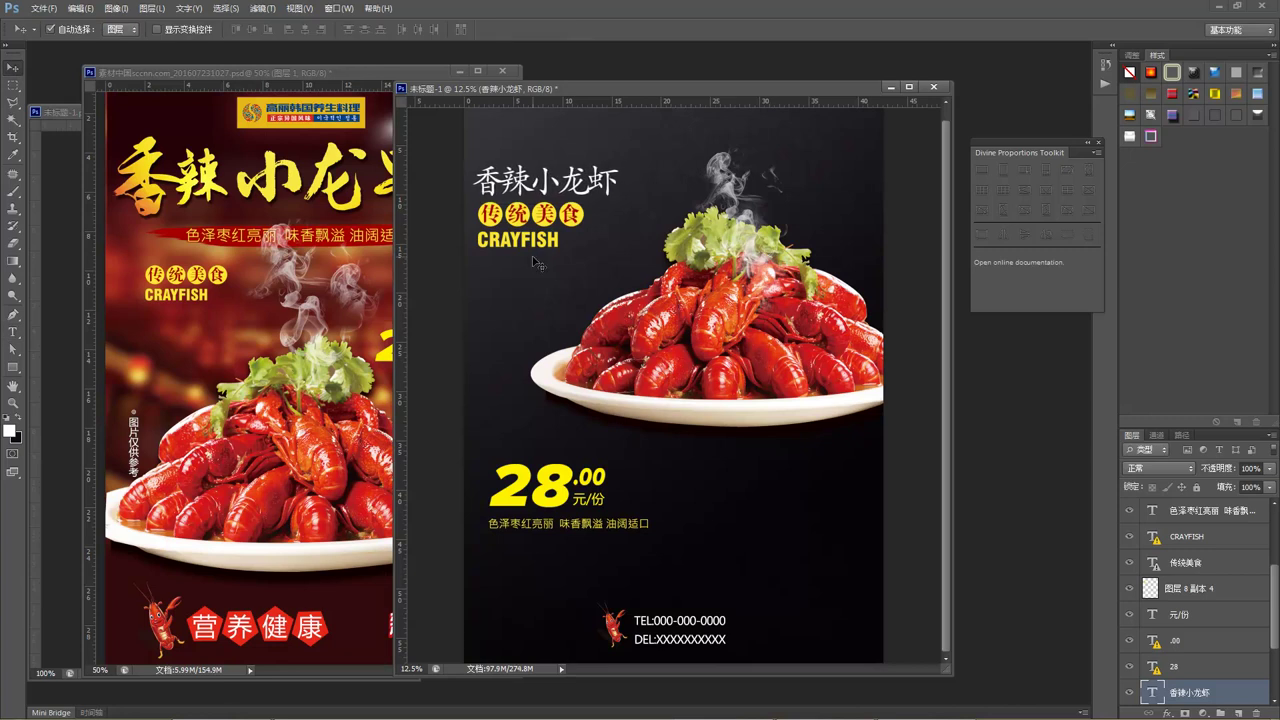
# Enlarge the title 香辣小龙虾 proportionally to about 127 pt, extending it up and to the right.
pyautogui.hotkey('ctrl', 't')
pyautogui.moveTo(621, 161); pyautogui.dragTo(657, 152)
pyautogui.press('Return')
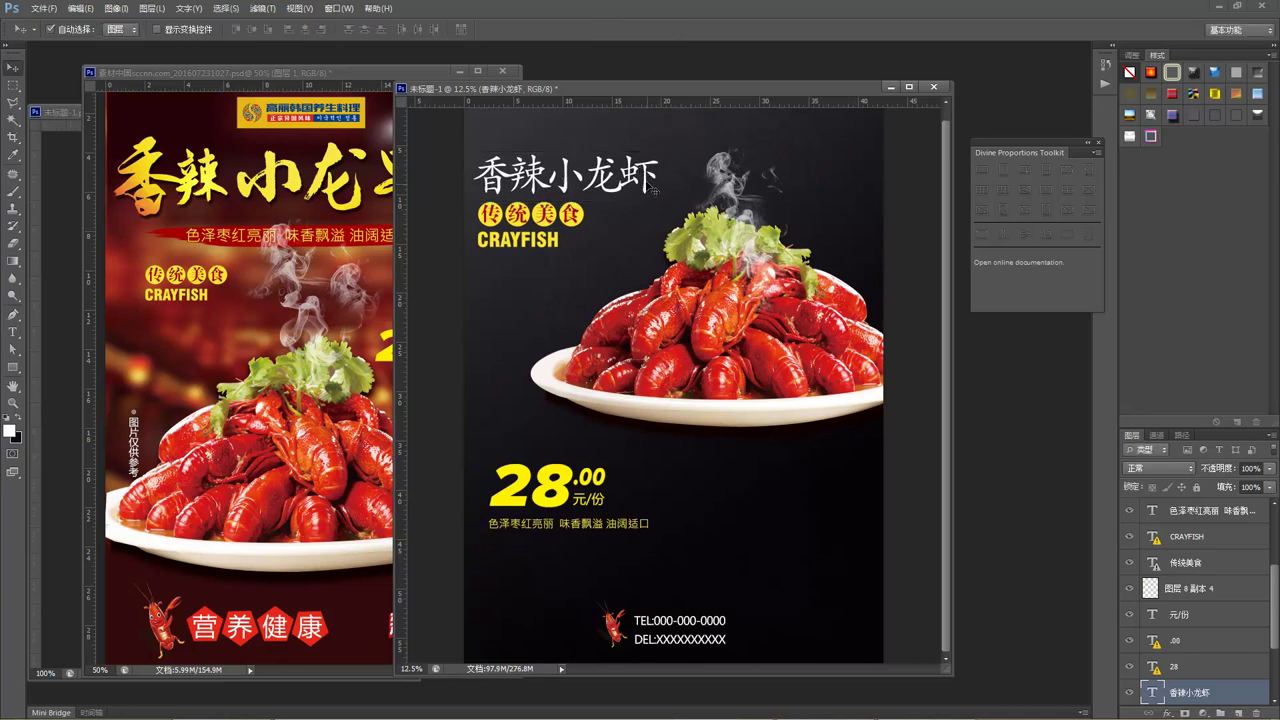
# Widen the letter spacing of the enlarged title 香辣小龙虾 slightly.
pyautogui.press('t')
pyautogui.doubleClick(598, 178)
pyautogui.hotkey('ctrl', 'shift', '.')
pyautogui.hotkey('ctrl', 'shift', '.')
pyautogui.hotkey('ctrl', 'shift', '.')
pyautogui.hotkey('ctrl', 'shift', '.')
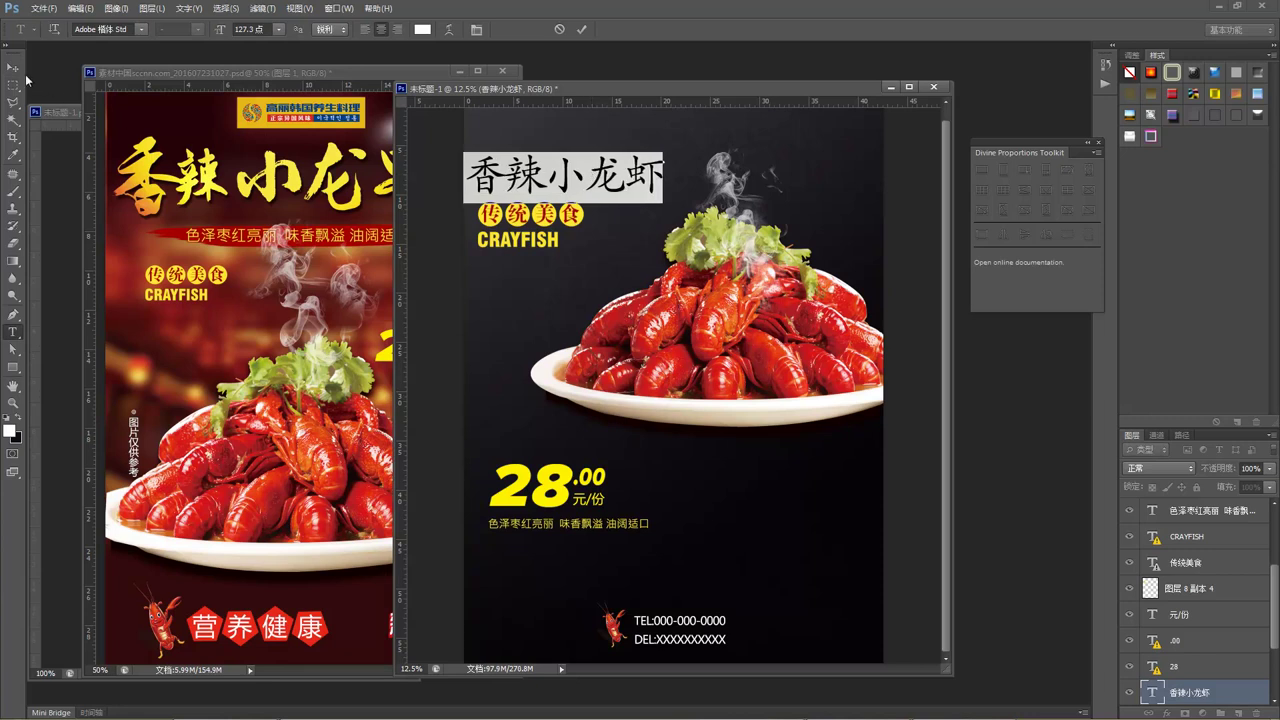
# Nudge the title 香辣小龙虾 right to line up its left side with the labels below.
pyautogui.click(13, 67)
pyautogui.hotkey('shift', 'Right')
pyautogui.hotkey('shift', 'Right')
pyautogui.hotkey('shift', 'Right')
pyautogui.hotkey('shift', 'Right')
pyautogui.hotkey('shift', 'Right')
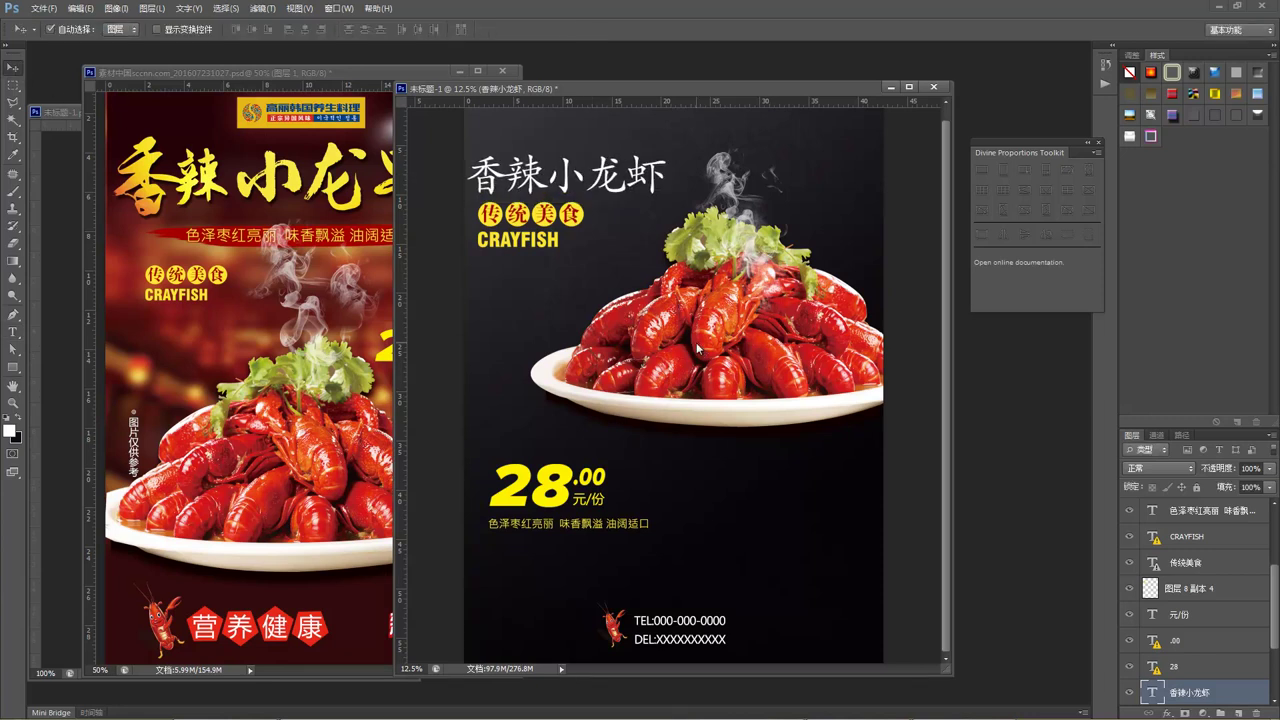
pyautogui.hotkey('shift', 'Right')
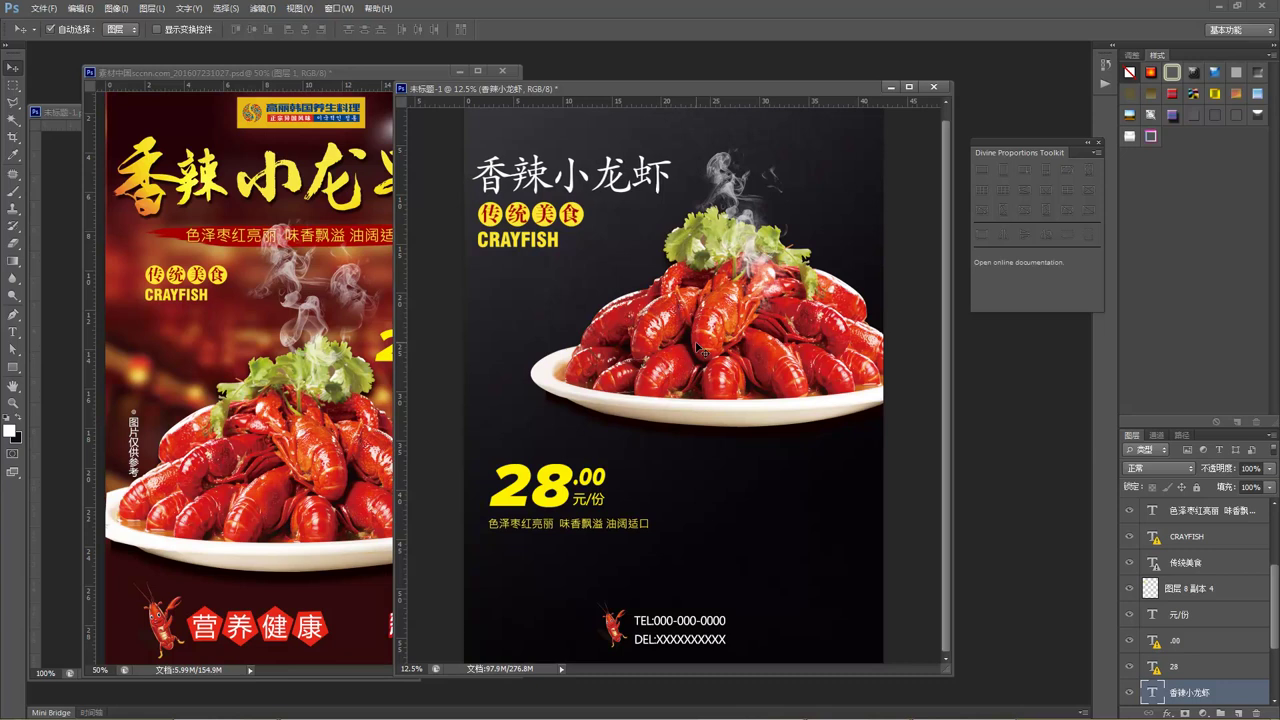
# Nudge the slogan 色泽枣红亮丽 味香飘溢 油阔适口 up closer to the price and slightly right.
pyautogui.click(598, 533)
pyautogui.hotkey('shift', 'Up')
pyautogui.hotkey('shift', 'Up')
pyautogui.hotkey('shift', 'Right')
pyautogui.hotkey('shift', 'Right')
pyautogui.hotkey('shift', 'Right')
pyautogui.hotkey('shift', 'Up')
pyautogui.hotkey('shift', 'Up')
pyautogui.hotkey('shift', 'Left')
pyautogui.press('Left')
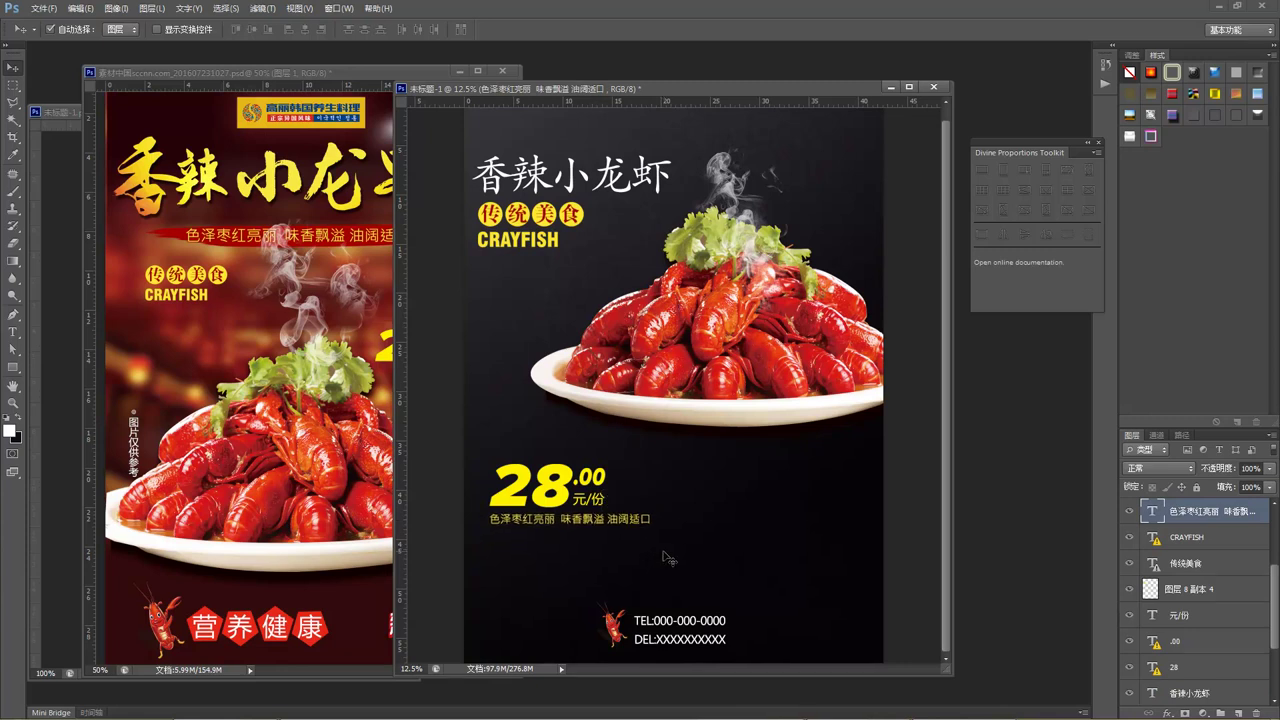
# Unlock the background overlay layer 图层 1 and set its opacity to 80%.
pyautogui.press('z')
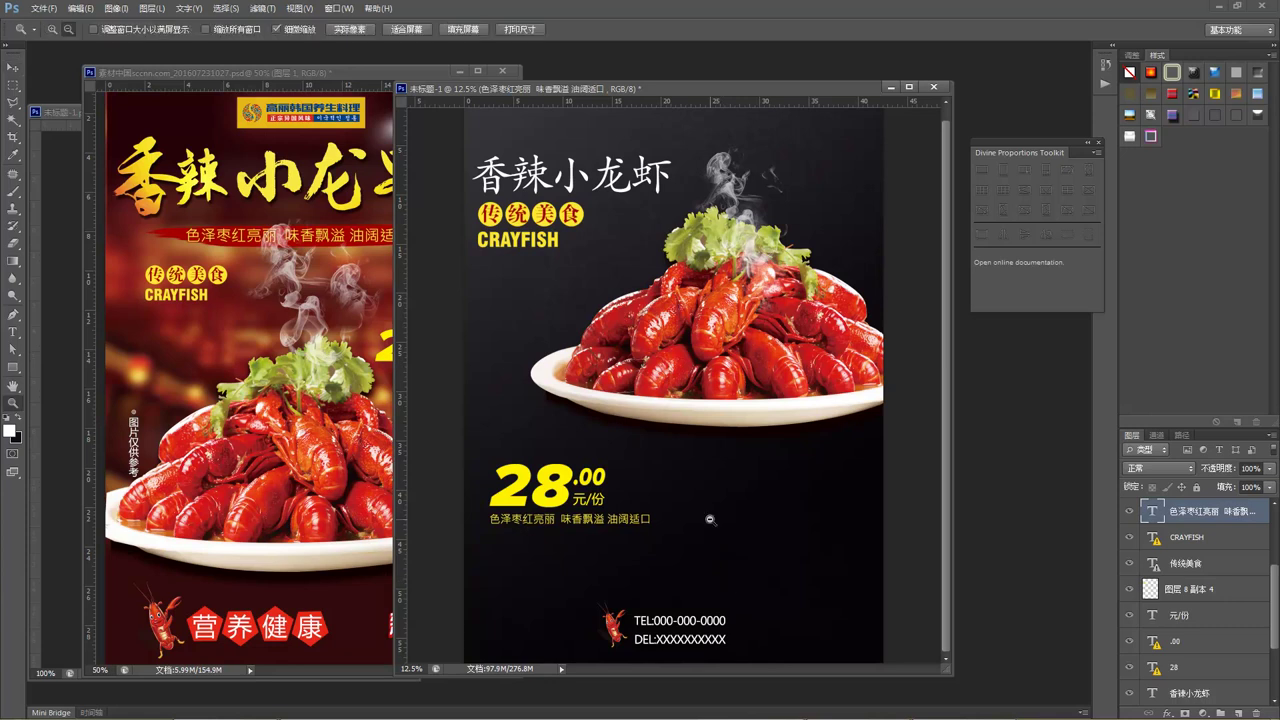
pyautogui.keyDown('alt'); pyautogui.click(710, 520); pyautogui.keyUp('alt')
pyautogui.press('v')
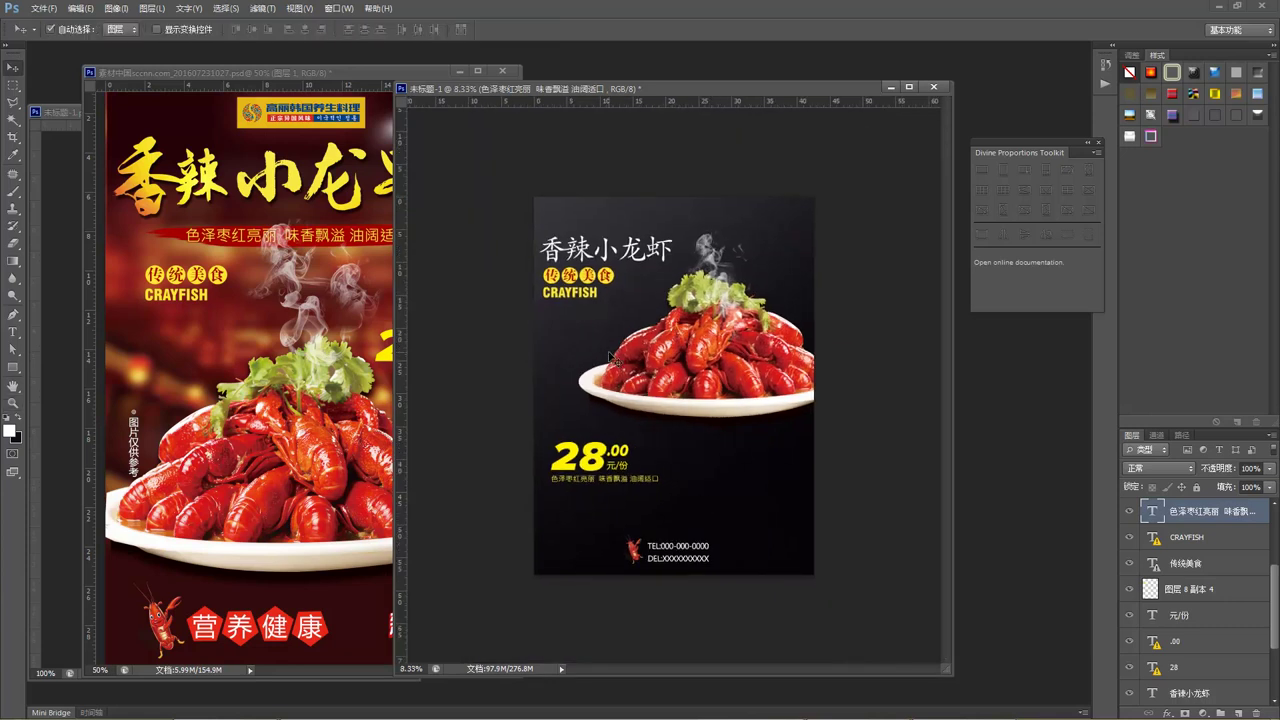
pyautogui.click(580, 348)
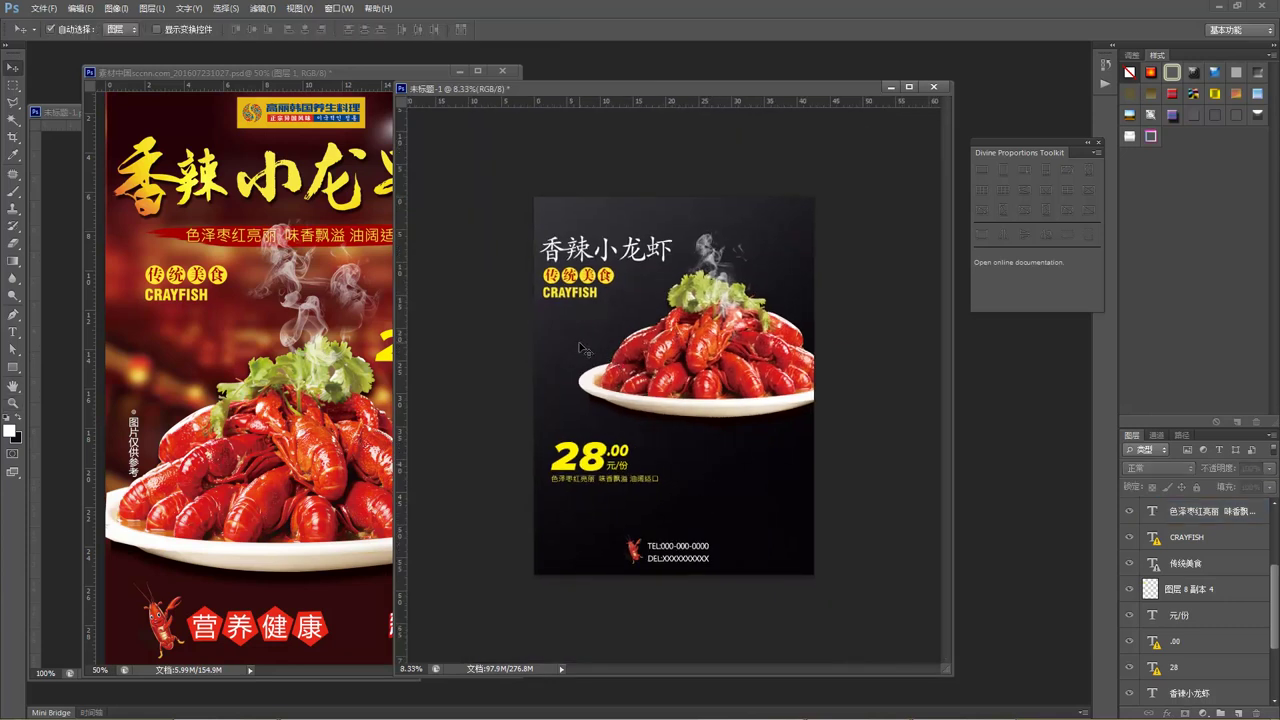
pyautogui.click(583, 345)
pyautogui.scroll(-1, 1160, 622)
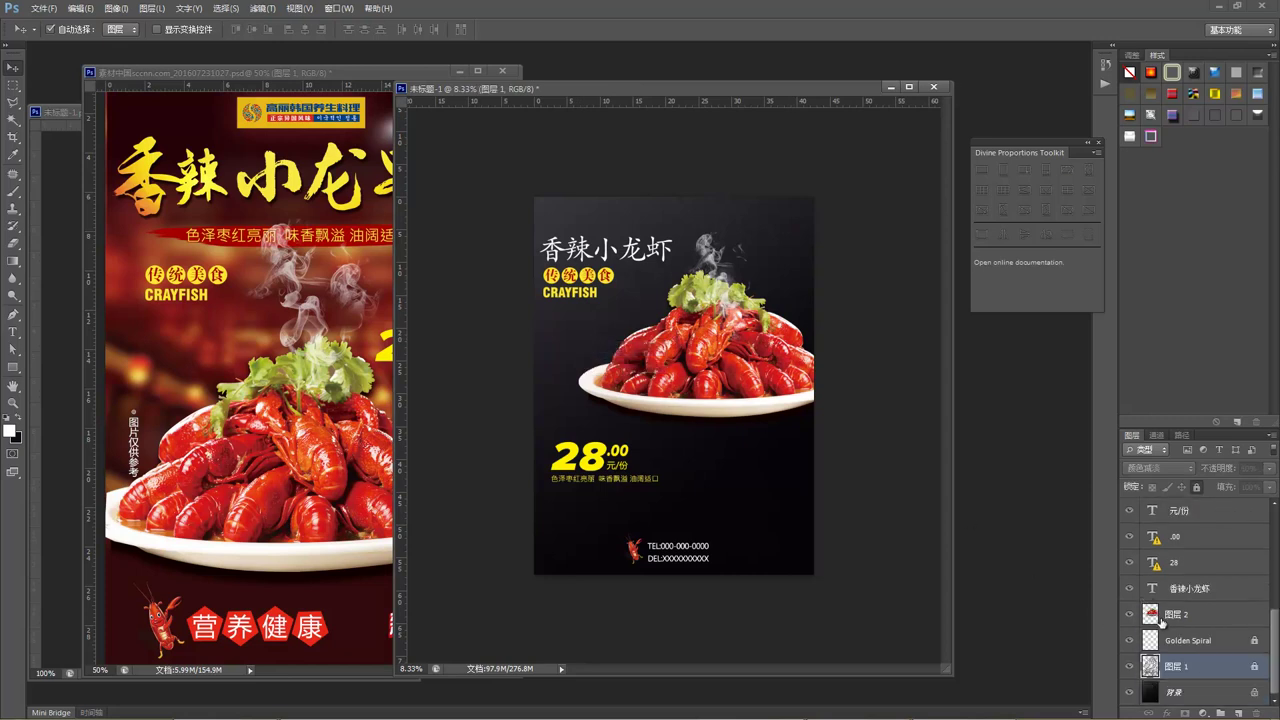
pyautogui.click(1249, 468)
pyautogui.write('8')
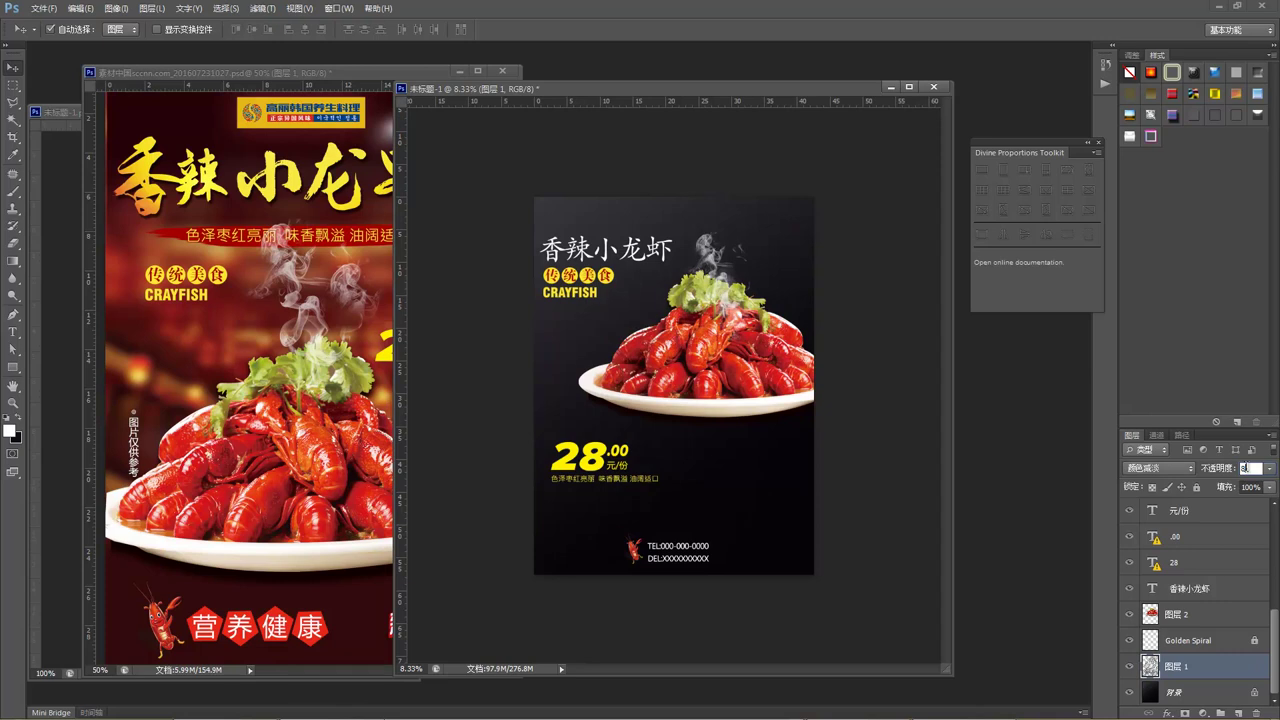
pyautogui.write('0')
pyautogui.press('Return')
# Enlarge the 图层 1 overlay past the poster's lower-right corner and narrow the poster window to uncover the reference poster.
pyautogui.hotkey('ctrl', 't')
pyautogui.moveTo(815, 575); pyautogui.dragTo(840, 608)
pyautogui.press('Return')
pyautogui.moveTo(393, 385); pyautogui.dragTo(506, 385)
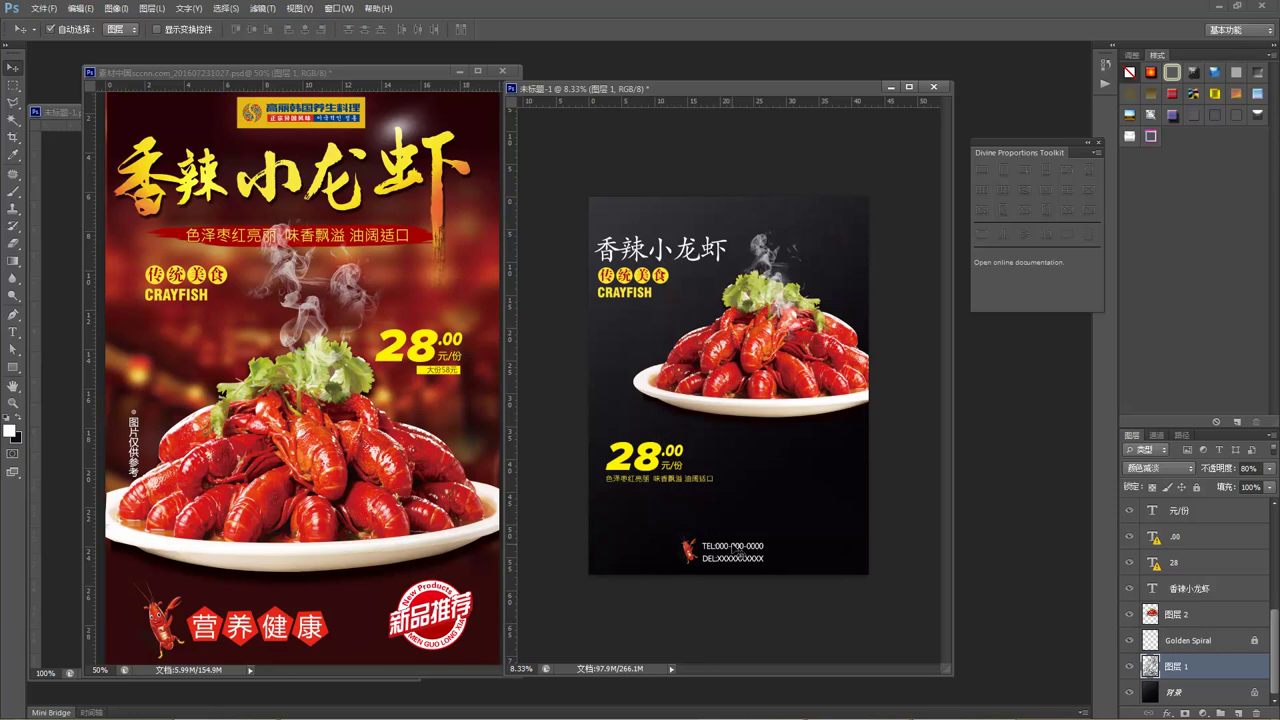
# Nudge the TEL and DEL contact text slightly right, away from the small crayfish icon.
pyautogui.click(737, 551)
pyautogui.hotkey('shift', 'Right')
pyautogui.hotkey('shift', 'Right')
pyautogui.hotkey('shift', 'Right')
pyautogui.hotkey('shift', 'Right')
pyautogui.hotkey('shift', 'Right')
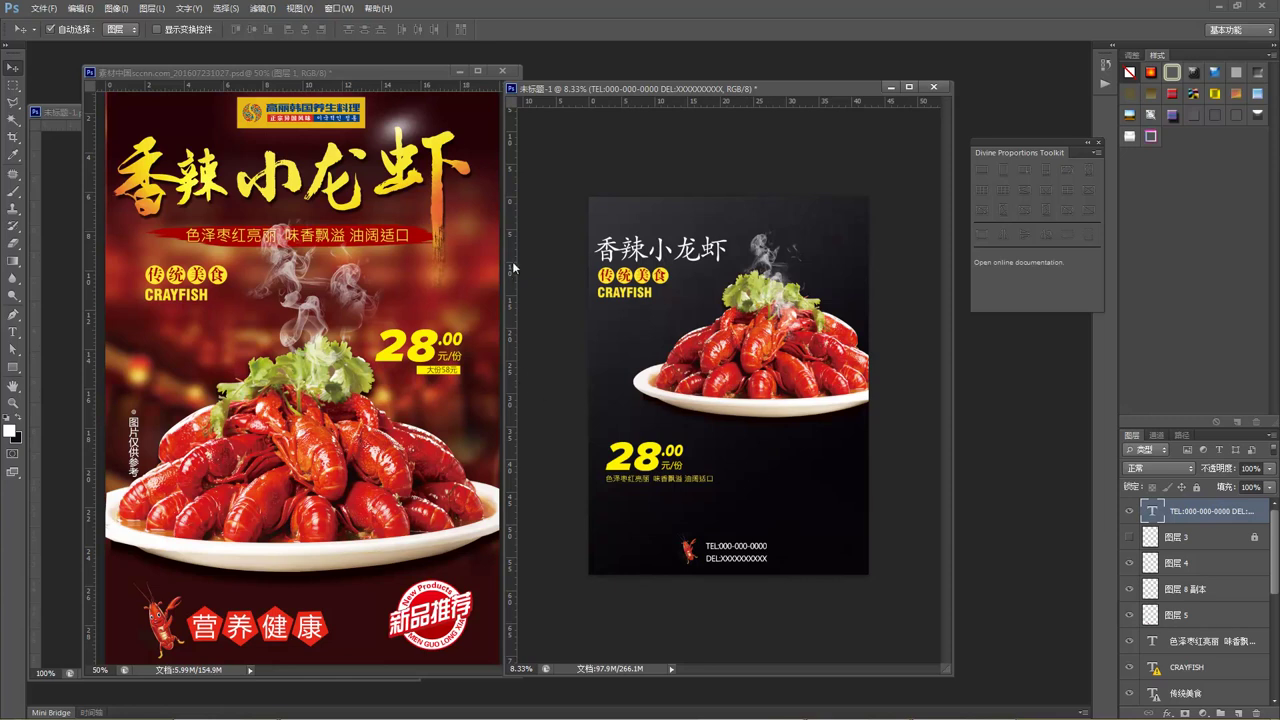
pyautogui.moveTo(609, 90); pyautogui.dragTo(564, 89)
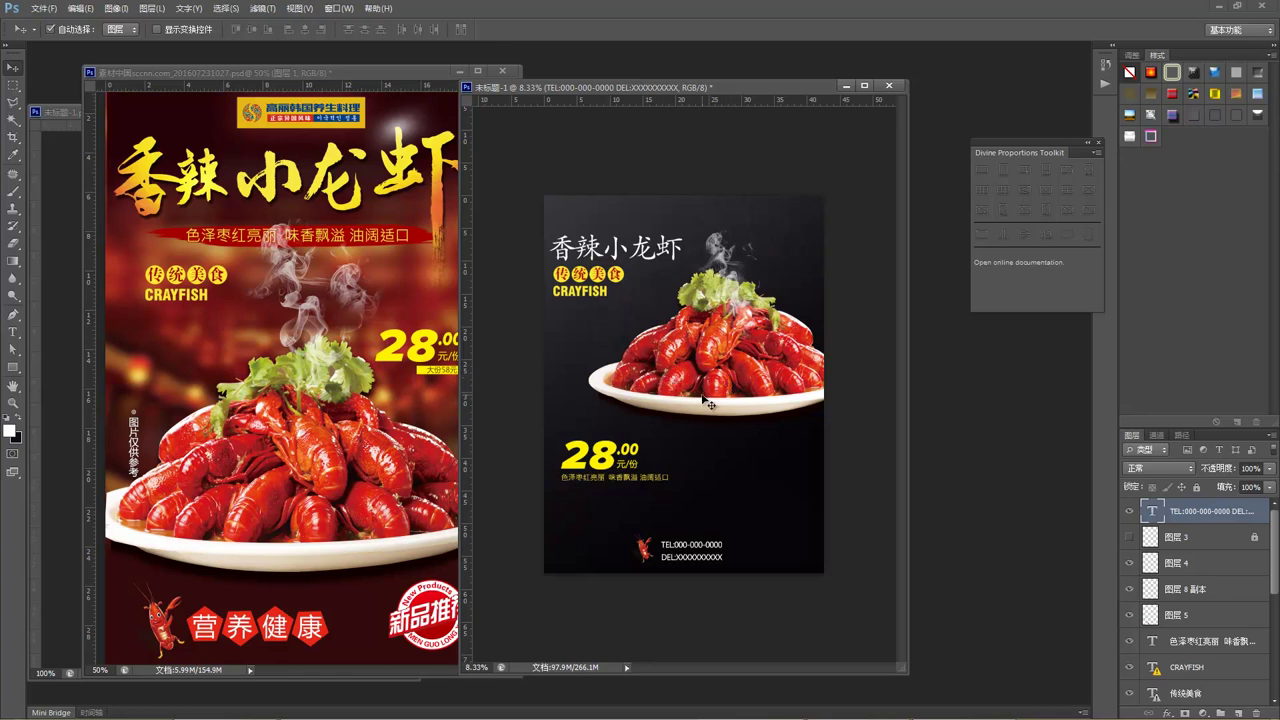
pyautogui.press('z')
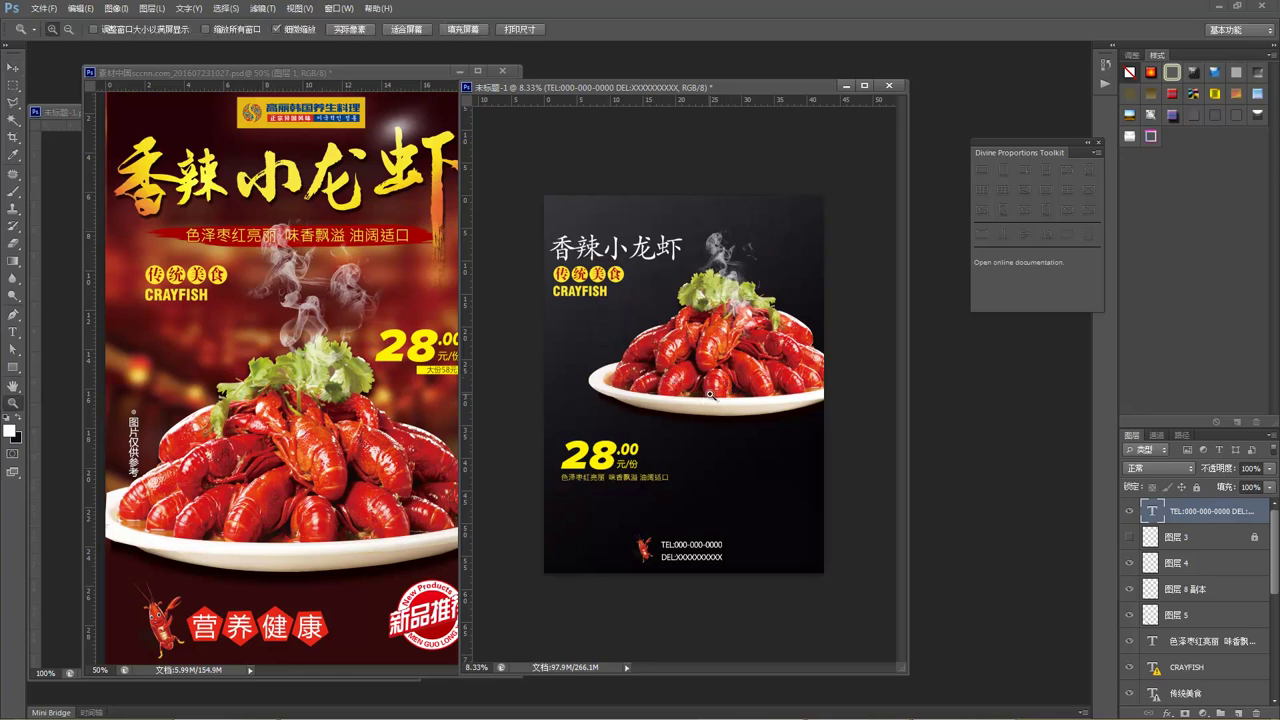
pyautogui.click(709, 367)
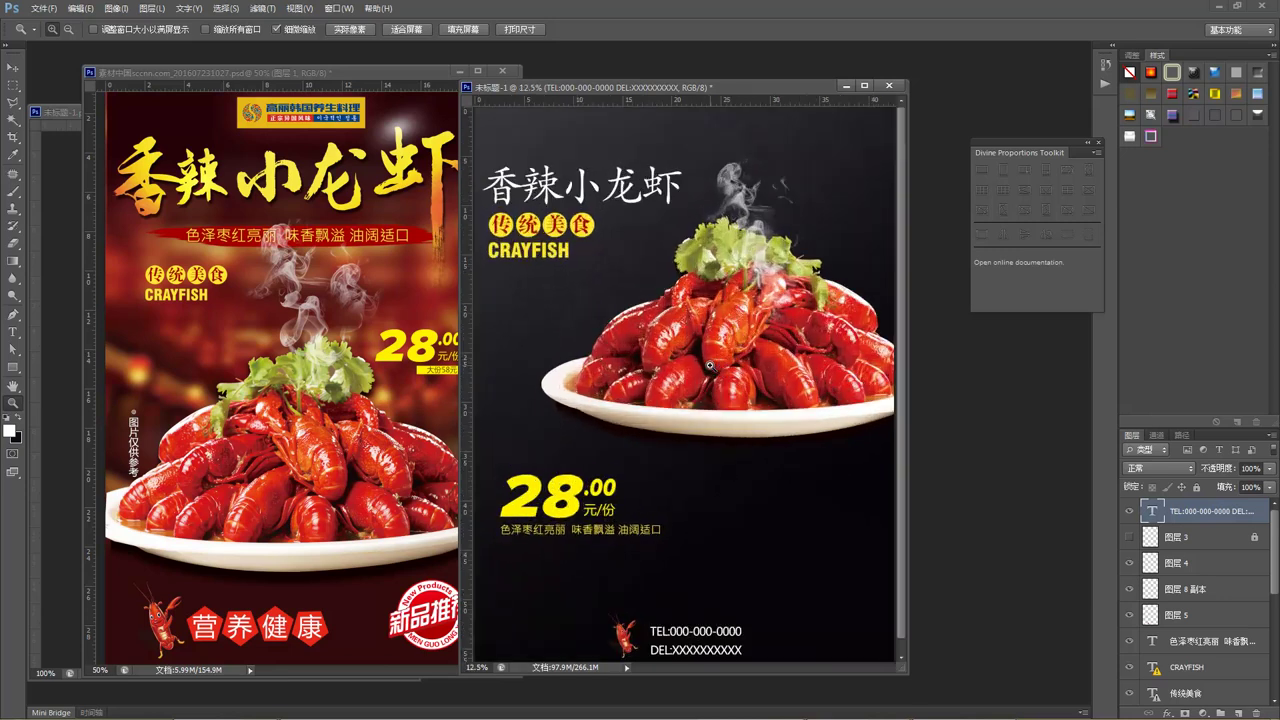
pyautogui.keyDown('alt'); pyautogui.click(709, 367); pyautogui.keyUp('alt')
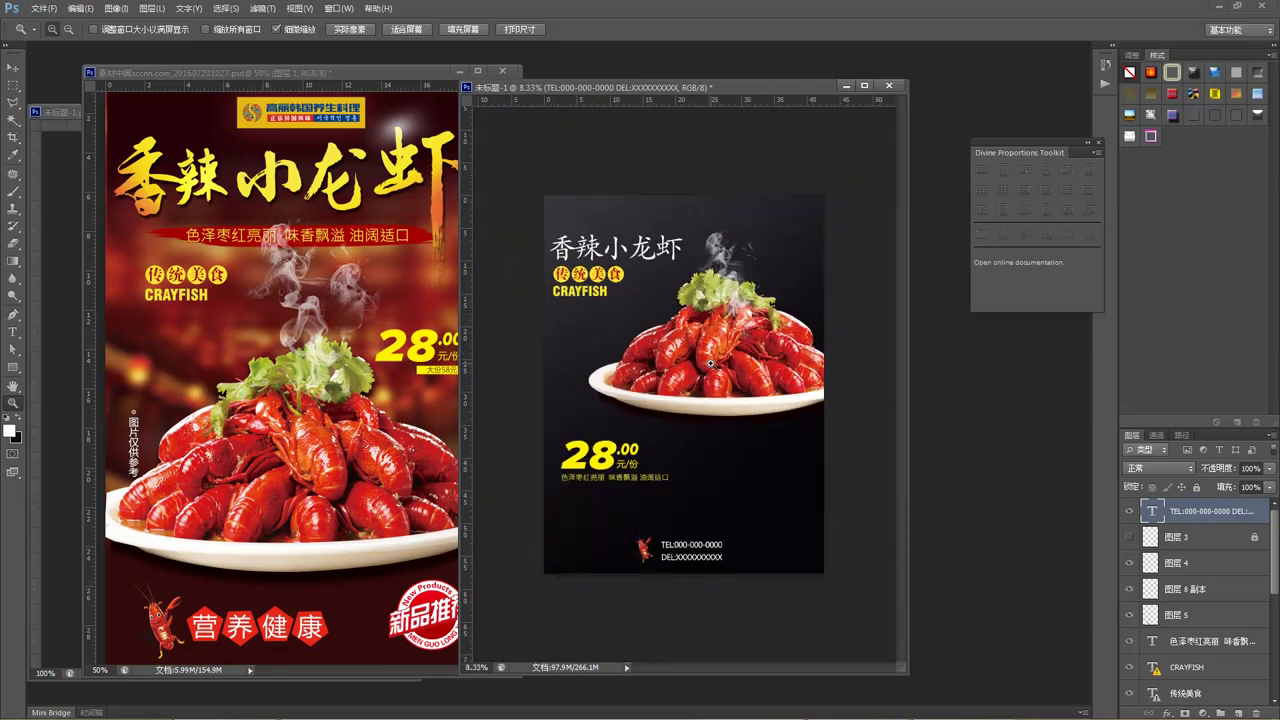